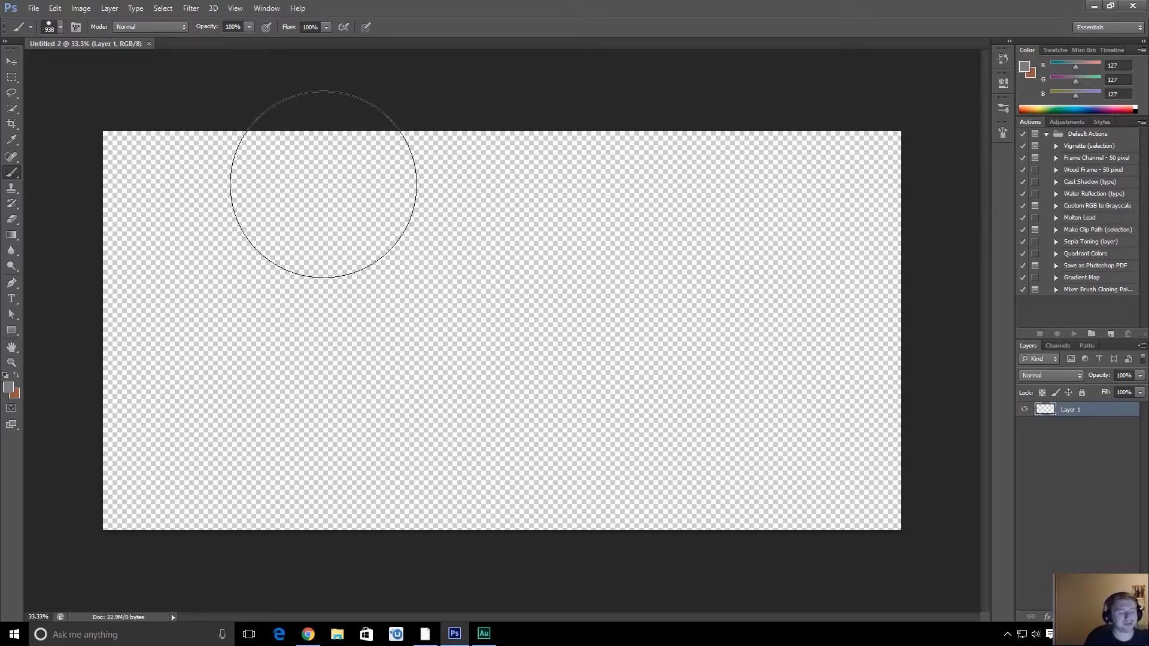
- Fill Layer 1 with the mid-grey foreground colour (RGB 127, 127, 127)
{"action": "key", "text": "alt+BackSpace"}
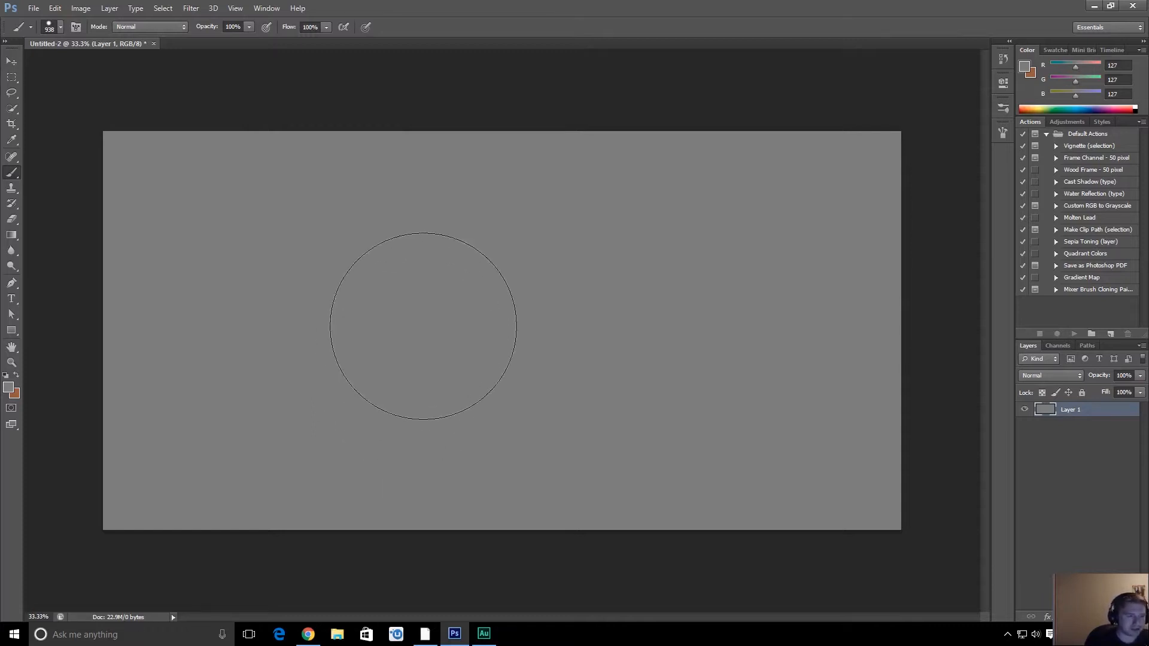
- Switch to Chrome, open the artist's Weebly portfolio site in a new tab and view the Gundam final render section
{"action": "key", "text": "alt+Tab"}
{"action": "key", "text": "alt+Tab"}
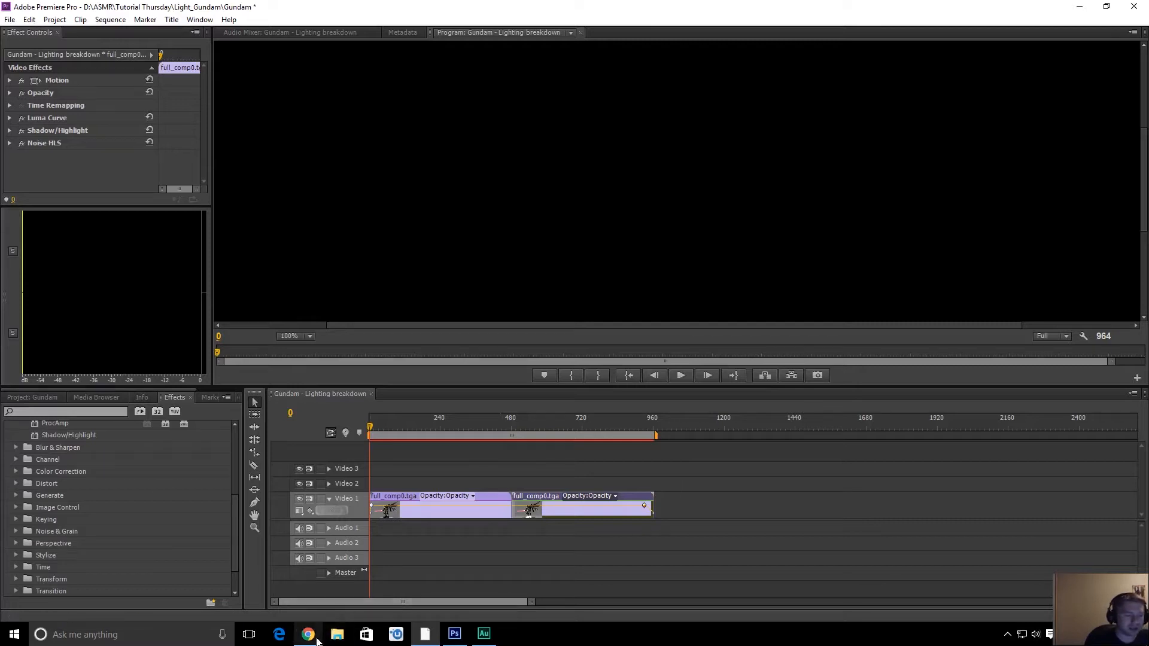
{"action": "mouse_move", "coordinate": [317, 642]}
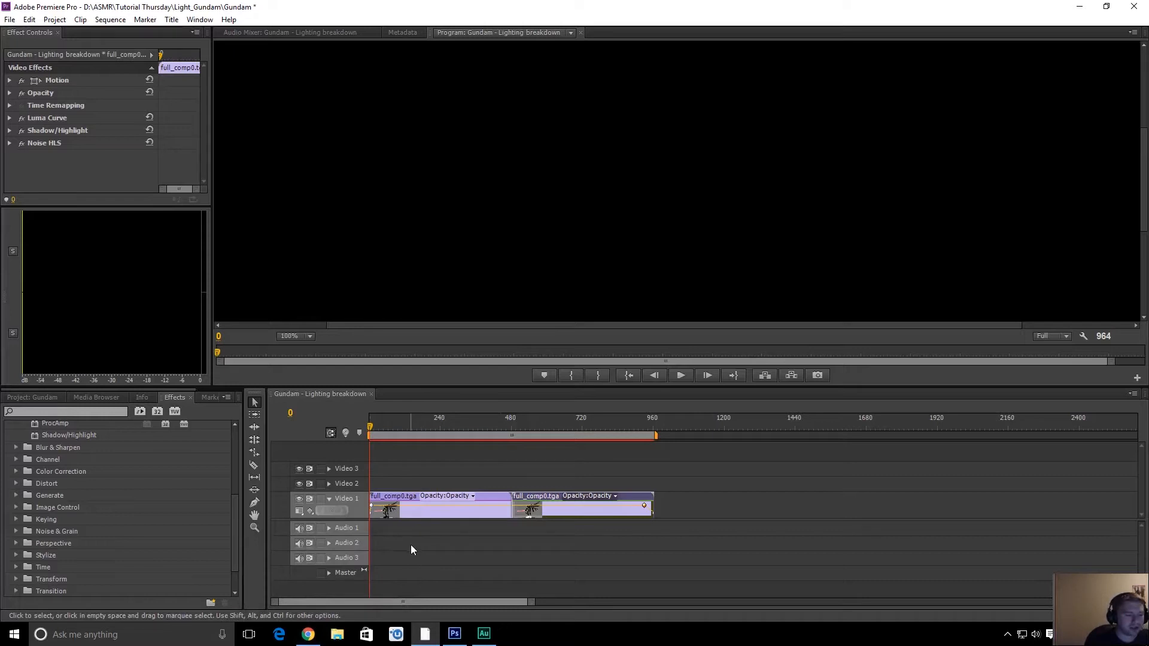
{"action": "left_click", "coordinate": [309, 634]}
{"action": "left_click", "coordinate": [257, 9]}
{"action": "type", "text": "dereklevesque.weebly.com"}
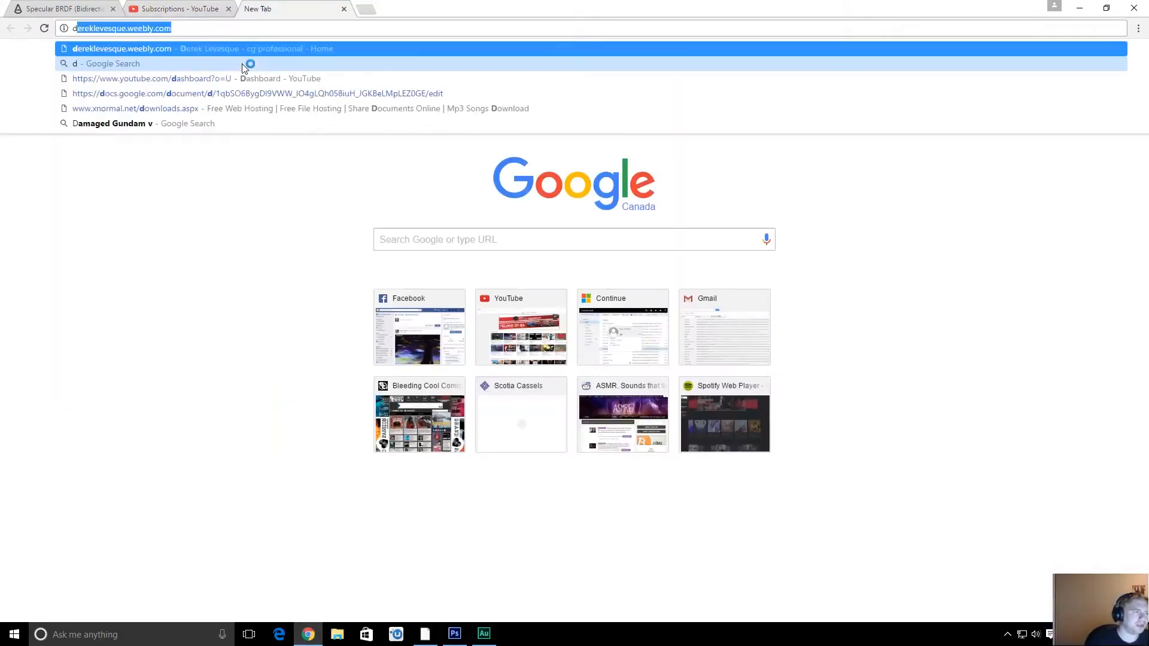
{"action": "key", "text": "Return"}
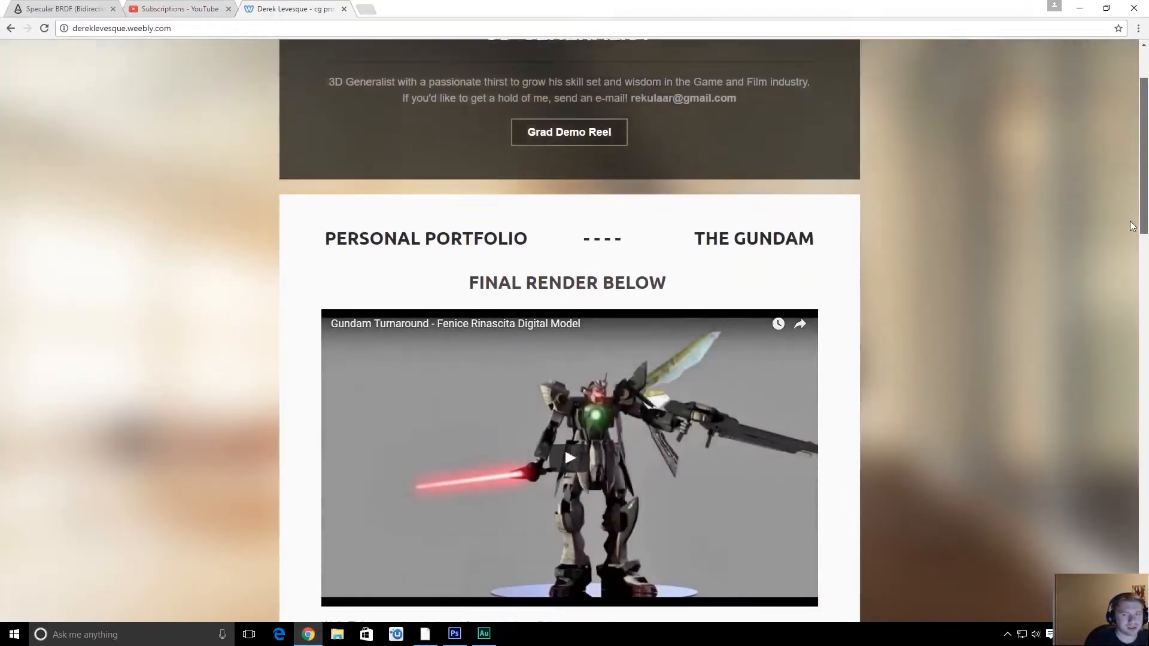
{"action": "left_click_drag", "start_coordinate": [1143, 190], "coordinate": [1023, 277]}
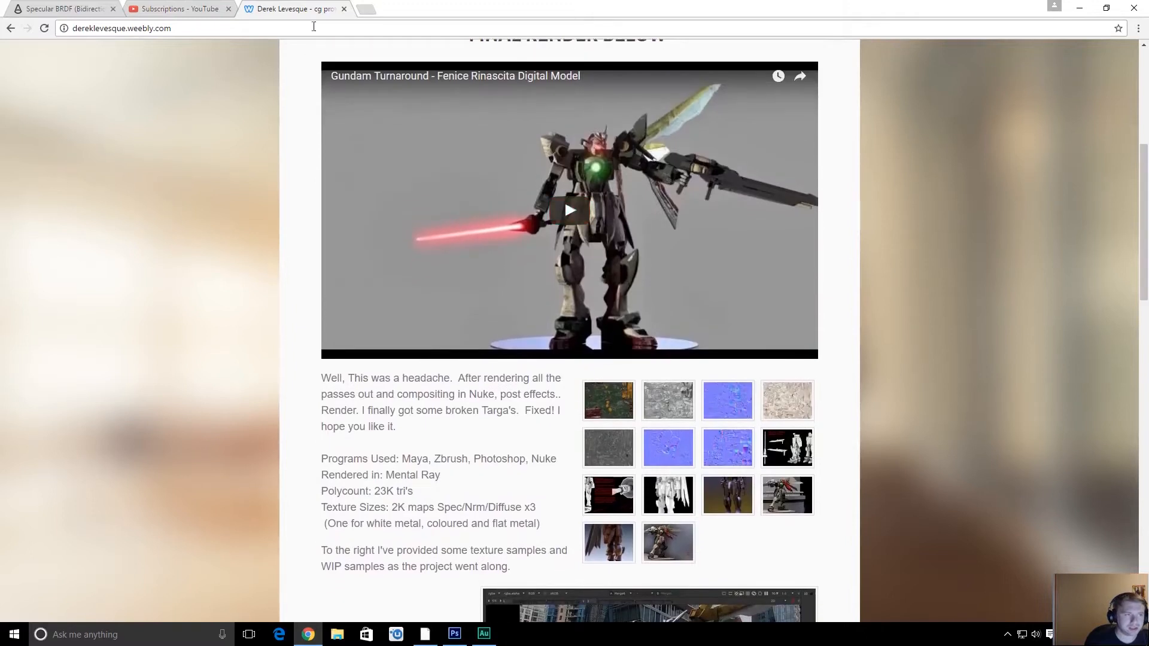
- Switch to Premiere Pro, play part of the Gundam - Lighting breakdown sequence, and inspect the robot's upper body at frame 111
{"action": "key", "text": "alt+Tab"}
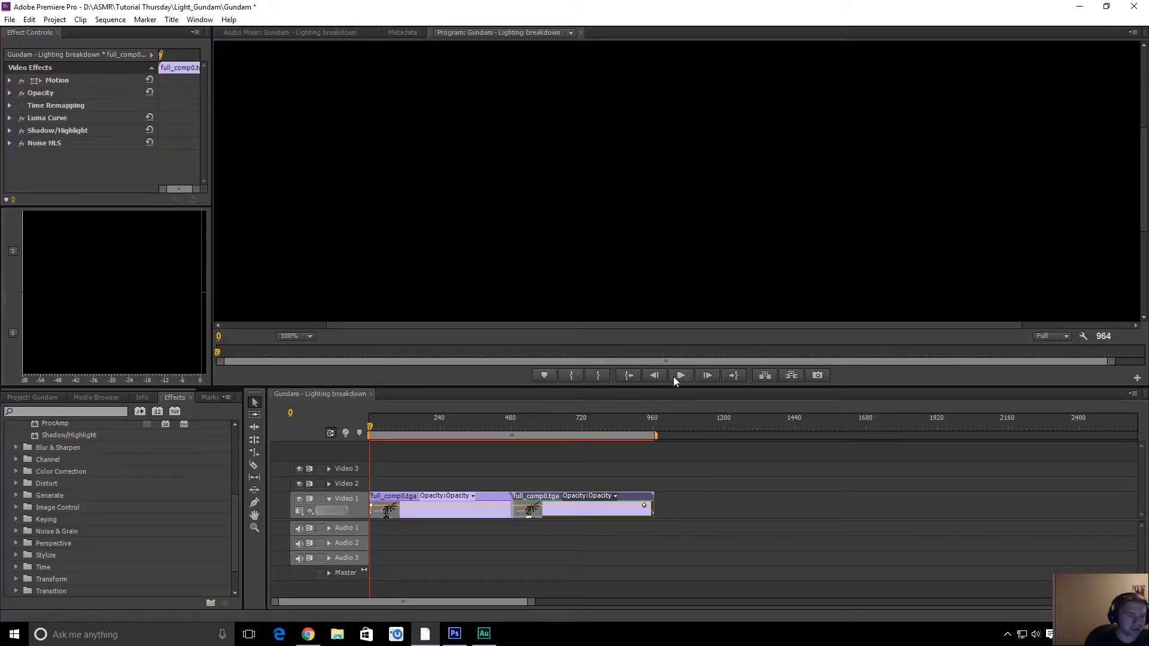
{"action": "left_click", "coordinate": [679, 376]}
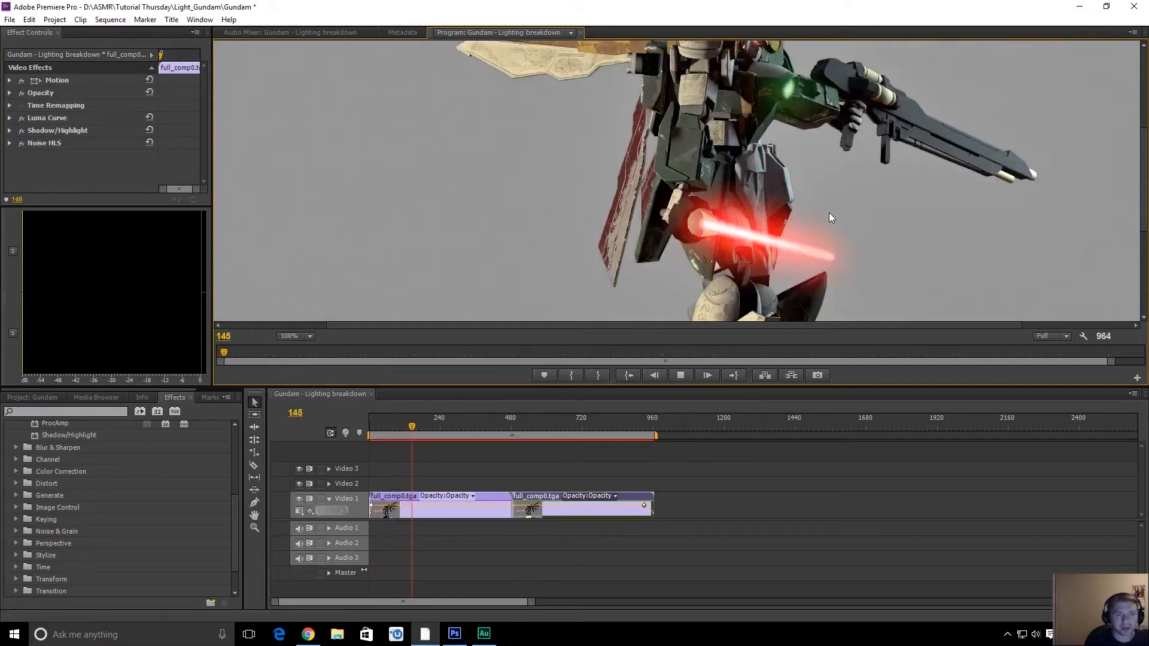
{"action": "left_click", "coordinate": [680, 376]}
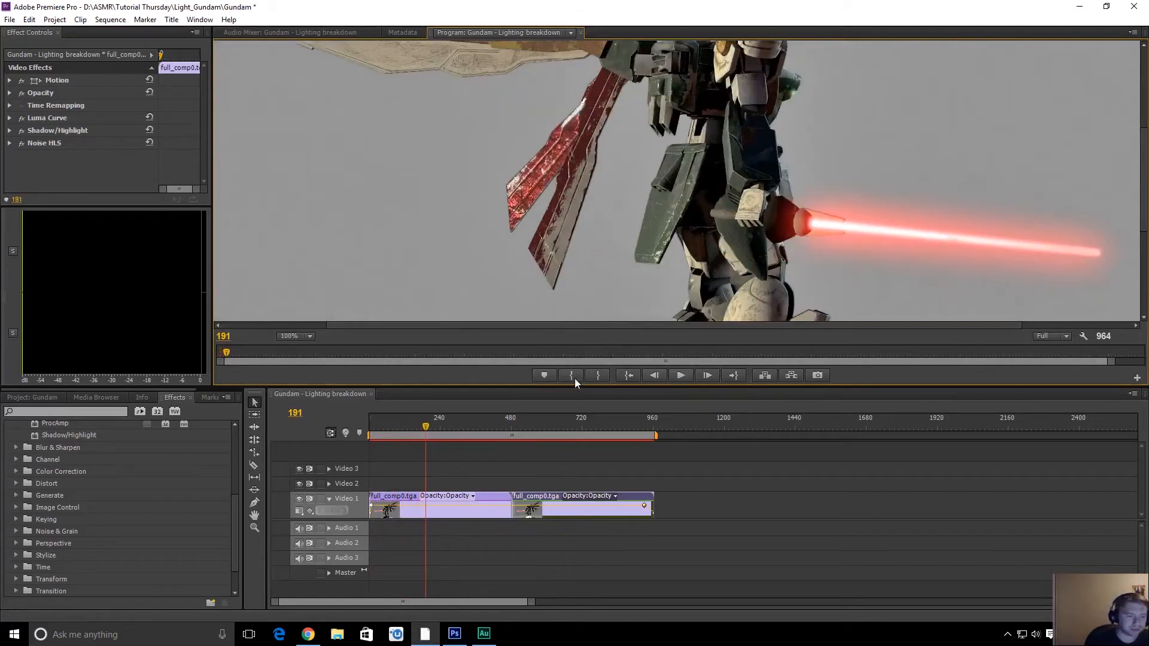
{"action": "left_click_drag", "start_coordinate": [1143, 230], "coordinate": [1143, 174]}
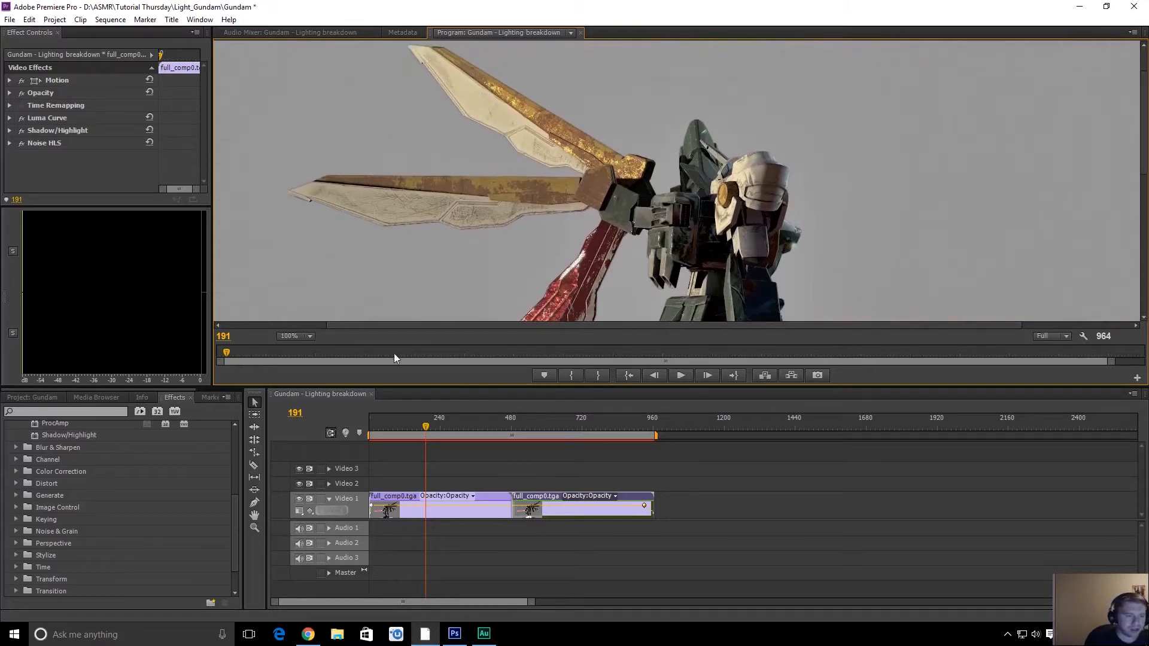
{"action": "left_click_drag", "start_coordinate": [427, 431], "coordinate": [401, 426]}
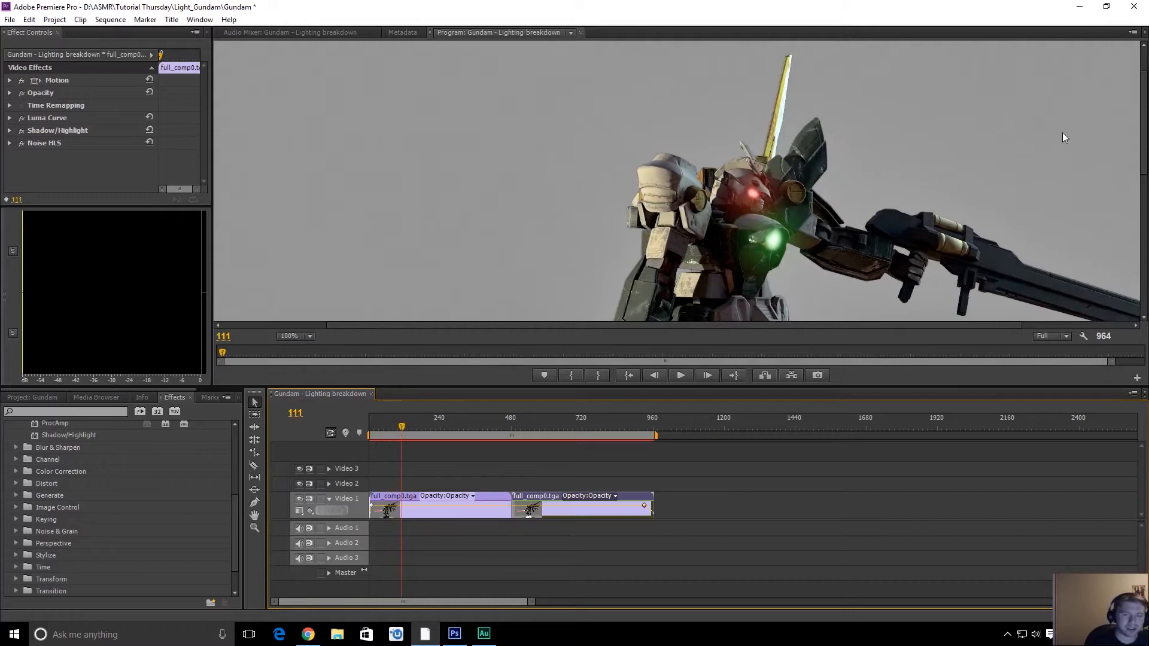
- Examine the light on the Gundam's legs and feet between frames 103 and 131
{"action": "left_click_drag", "start_coordinate": [1140, 142], "coordinate": [1038, 270]}
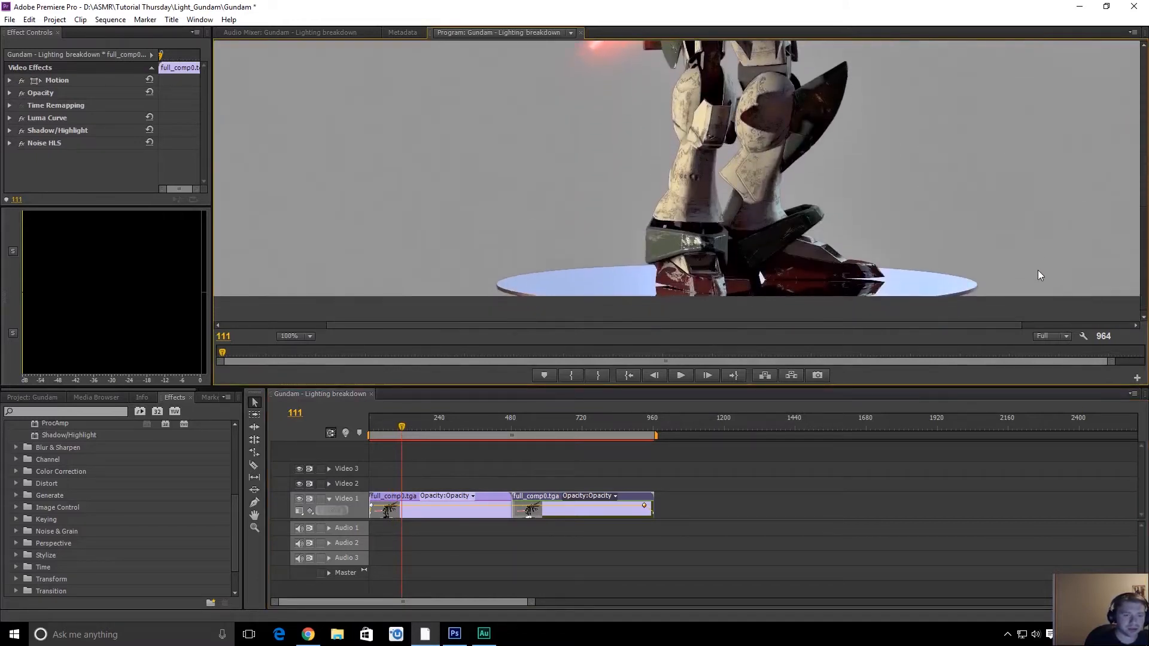
{"action": "mouse_move", "coordinate": [402, 425]}
{"action": "left_mouse_down"}
{"action": "mouse_move", "coordinate": [419, 433]}
{"action": "mouse_move", "coordinate": [399, 432]}
{"action": "left_mouse_up"}
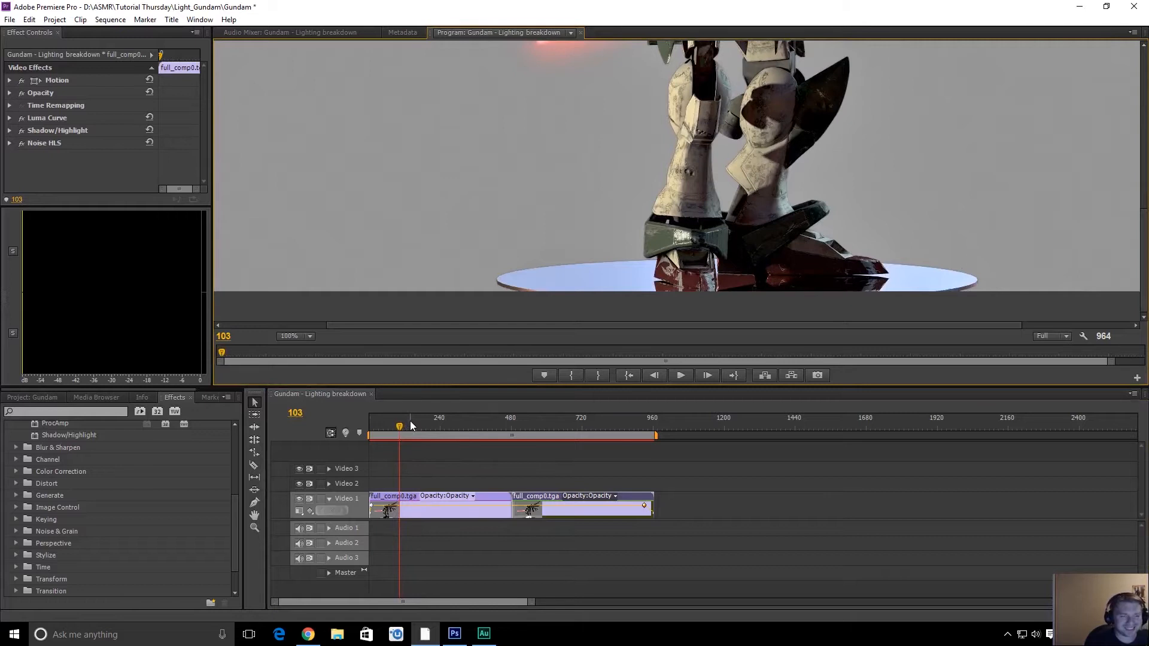
{"action": "mouse_move", "coordinate": [404, 427]}
{"action": "left_mouse_down"}
{"action": "mouse_move", "coordinate": [424, 425]}
{"action": "mouse_move", "coordinate": [383, 430]}
{"action": "mouse_move", "coordinate": [411, 426]}
{"action": "left_mouse_up"}
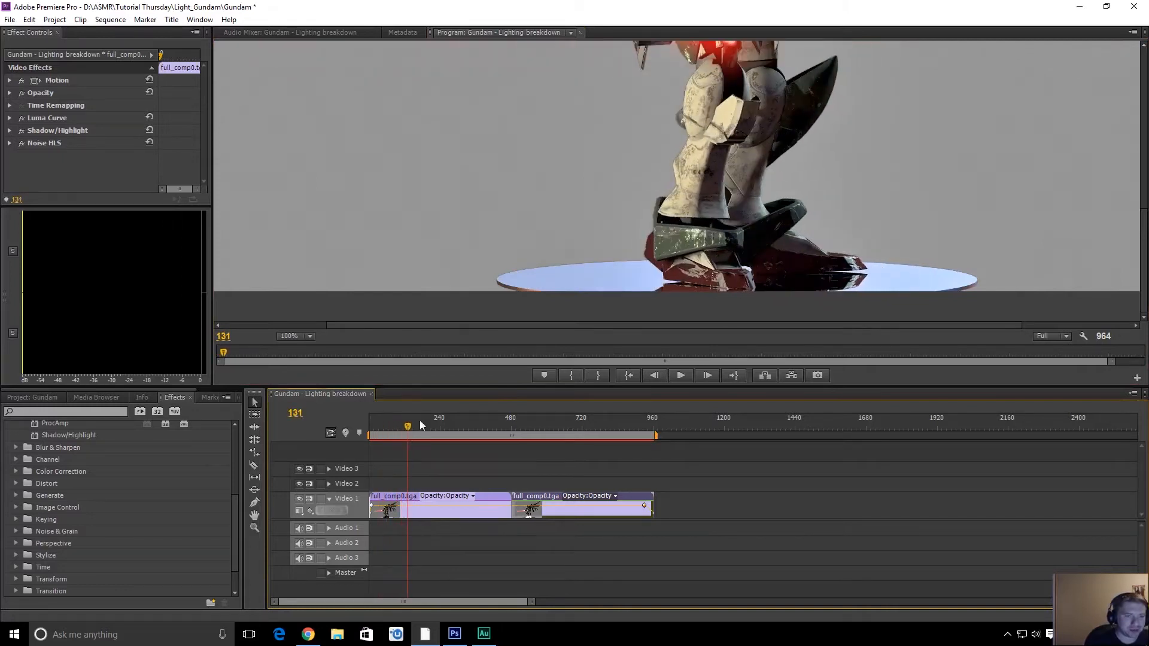
- Examine the highlights on the Gundam's upper body and wings from frame 131 to 166, returning to frame 160
{"action": "left_click_drag", "start_coordinate": [1140, 245], "coordinate": [1140, 113]}
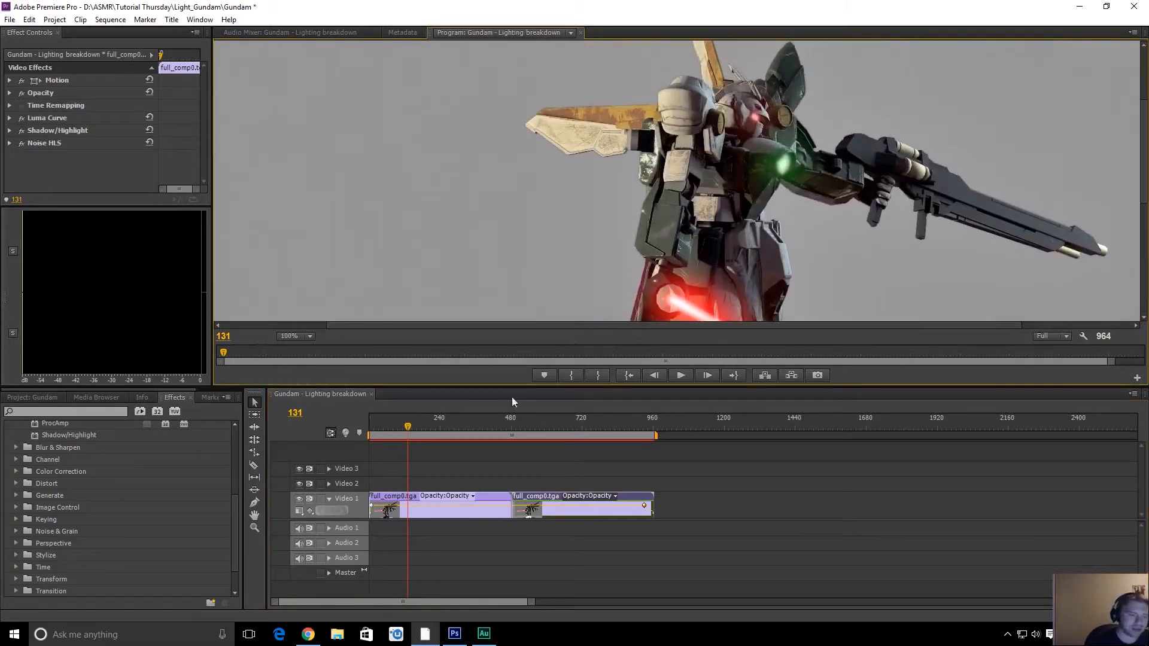
{"action": "left_click", "coordinate": [414, 426]}
{"action": "left_click_drag", "start_coordinate": [414, 425], "coordinate": [416, 423]}
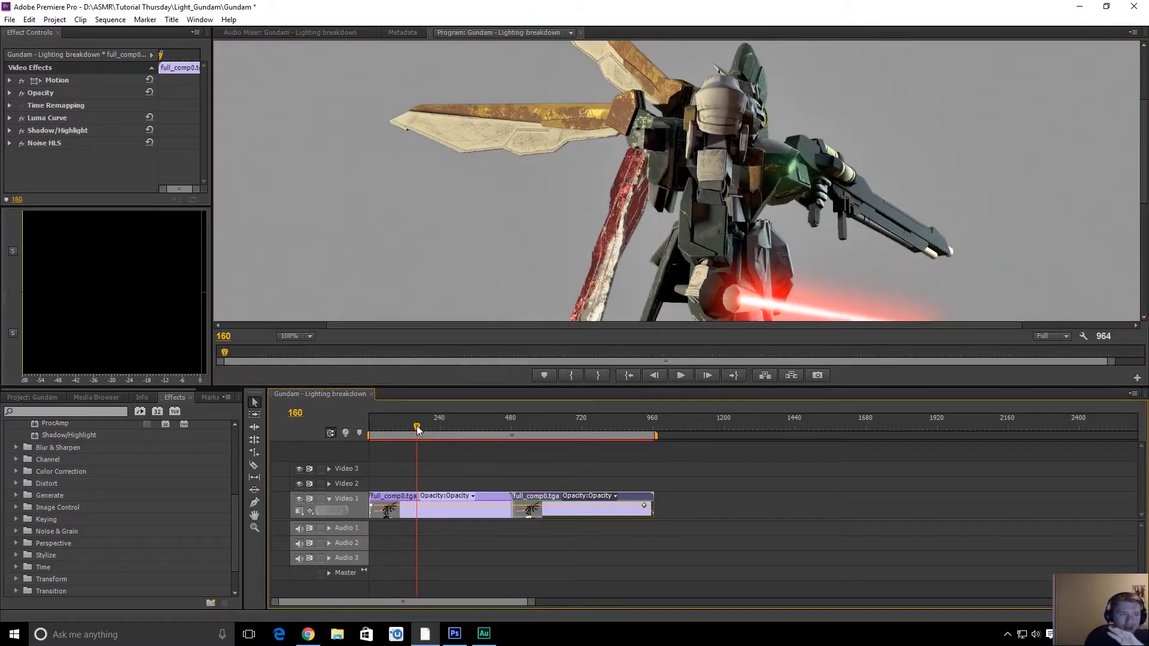
{"action": "left_click_drag", "start_coordinate": [417, 426], "coordinate": [418, 425]}
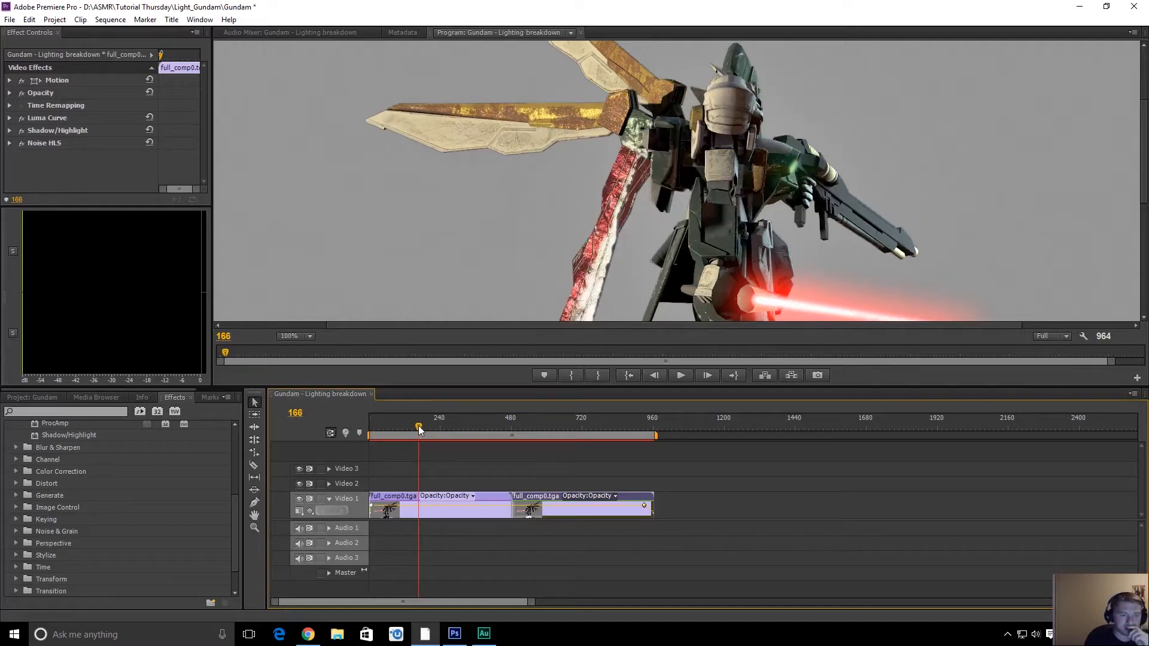
{"action": "left_click_drag", "start_coordinate": [418, 425], "coordinate": [417, 425]}
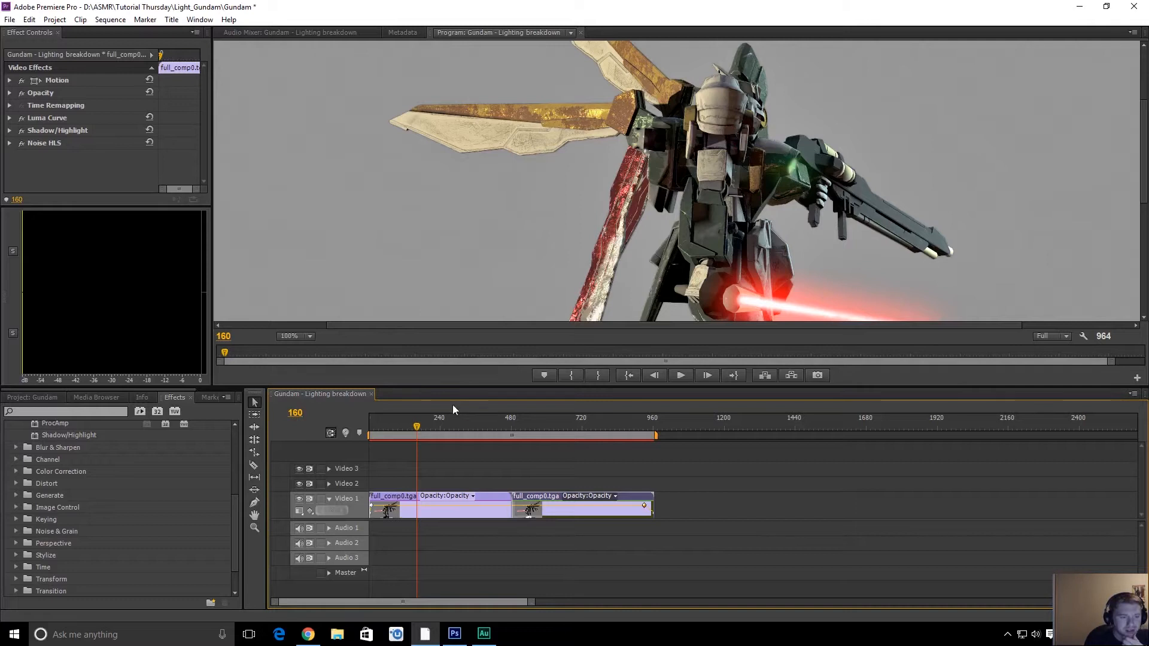
- Examine the lighting on the Gundam's back between frames 245 and 273
{"action": "left_click_drag", "start_coordinate": [417, 428], "coordinate": [446, 441]}
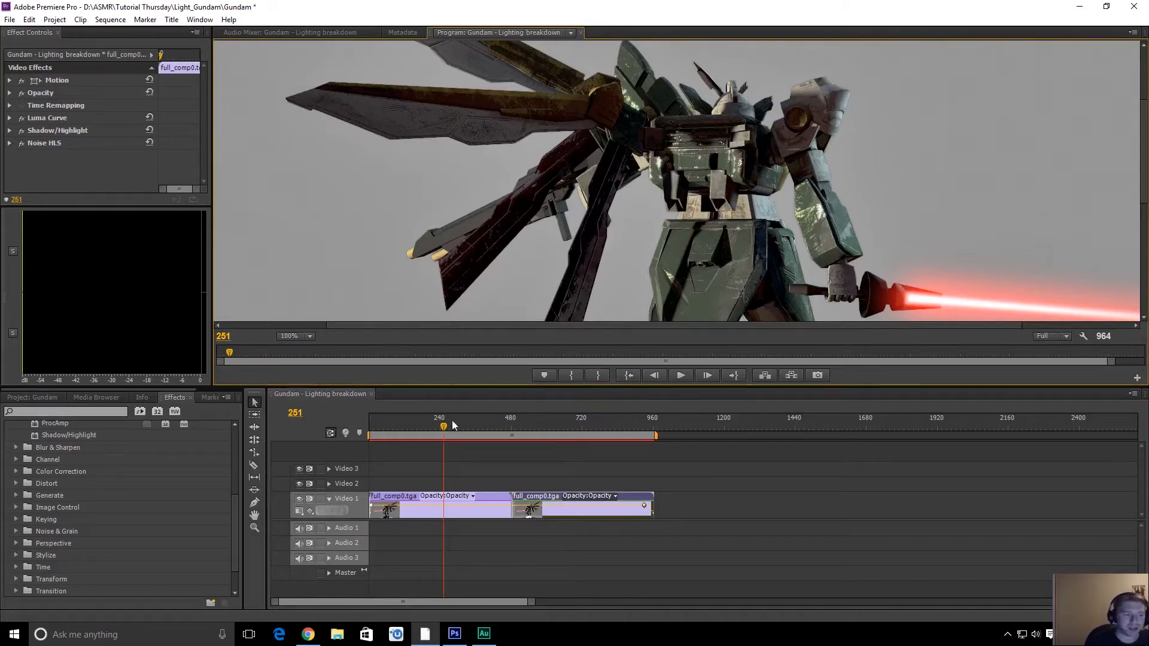
{"action": "left_click_drag", "start_coordinate": [447, 424], "coordinate": [450, 430]}
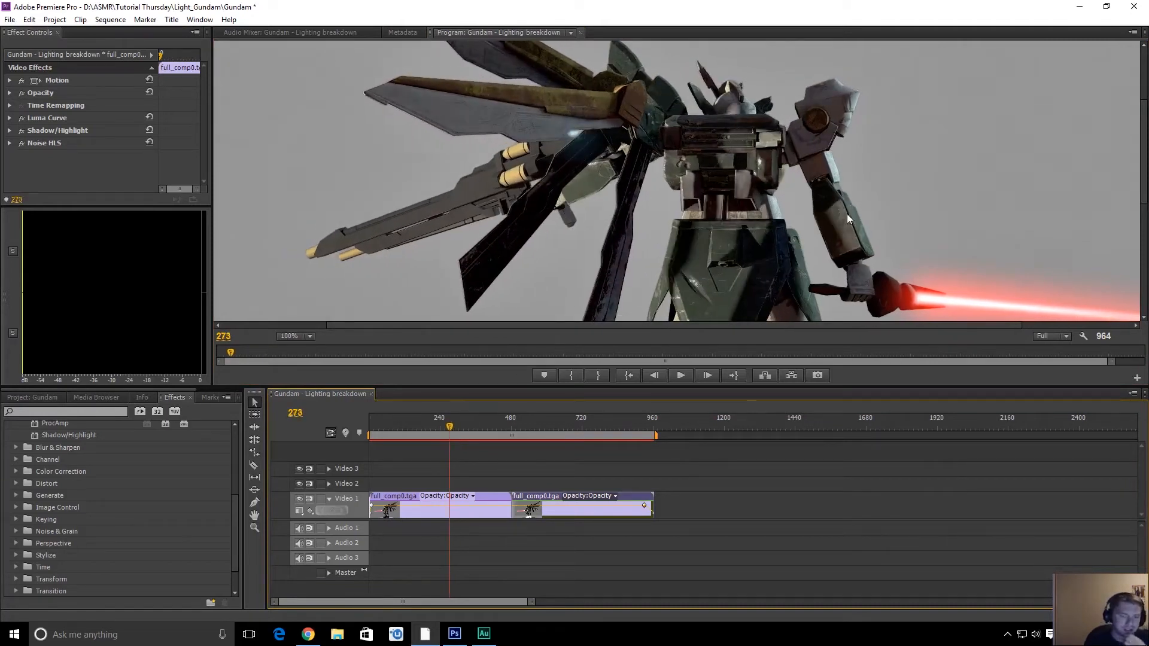
{"action": "left_click", "coordinate": [442, 427]}
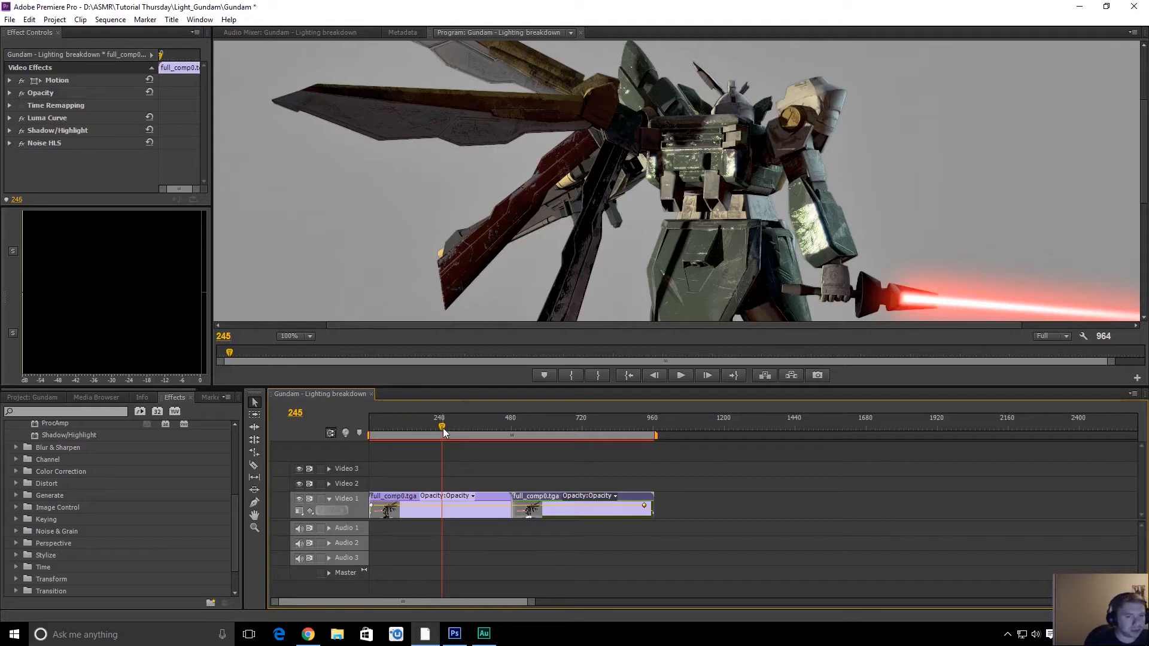
- Scrub through the second clip between frames 518 and 676 to compare the upper-body lighting, ending at frame 550
{"action": "left_click_drag", "start_coordinate": [443, 429], "coordinate": [523, 417]}
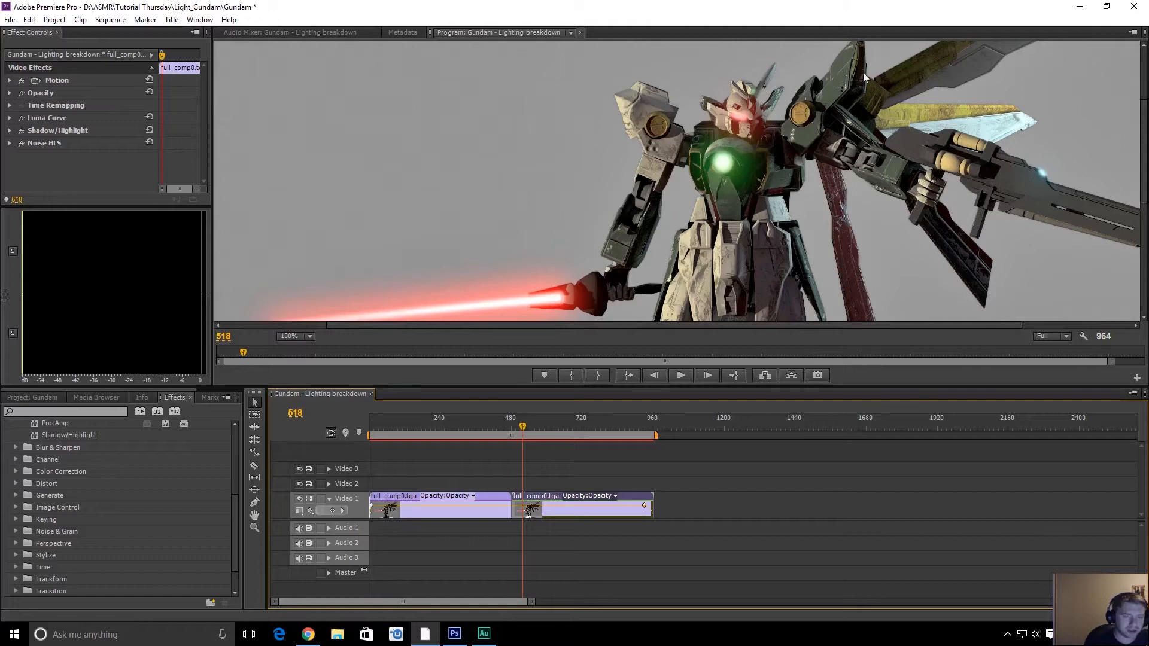
{"action": "left_click_drag", "start_coordinate": [523, 426], "coordinate": [571, 422]}
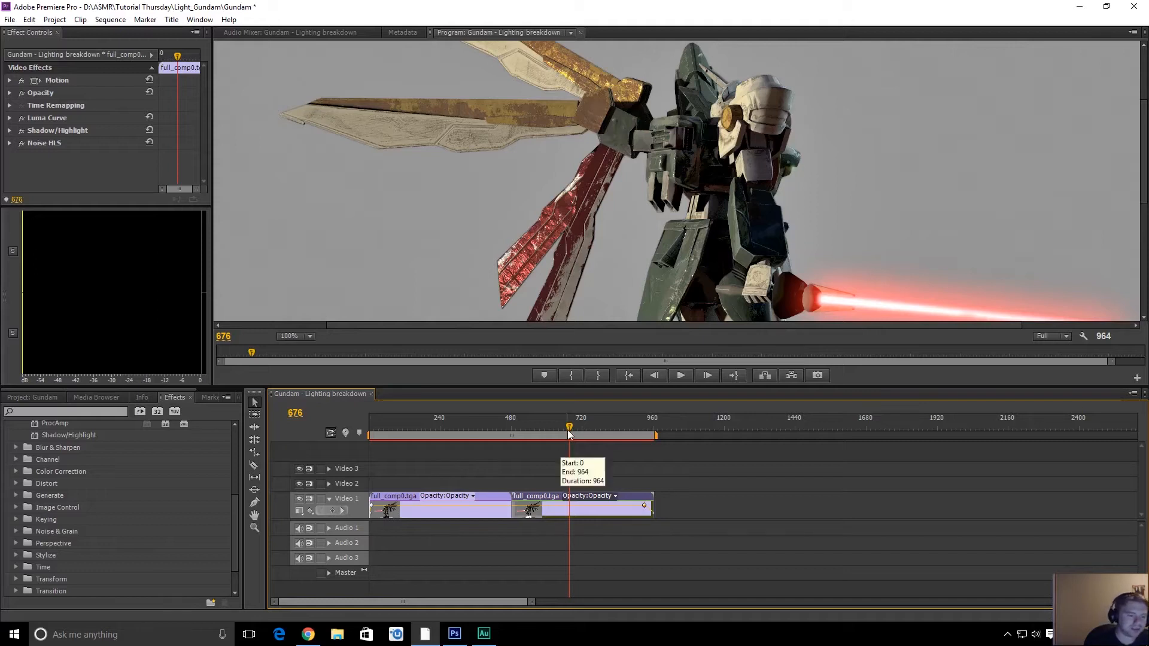
{"action": "left_click_drag", "start_coordinate": [566, 425], "coordinate": [545, 429]}
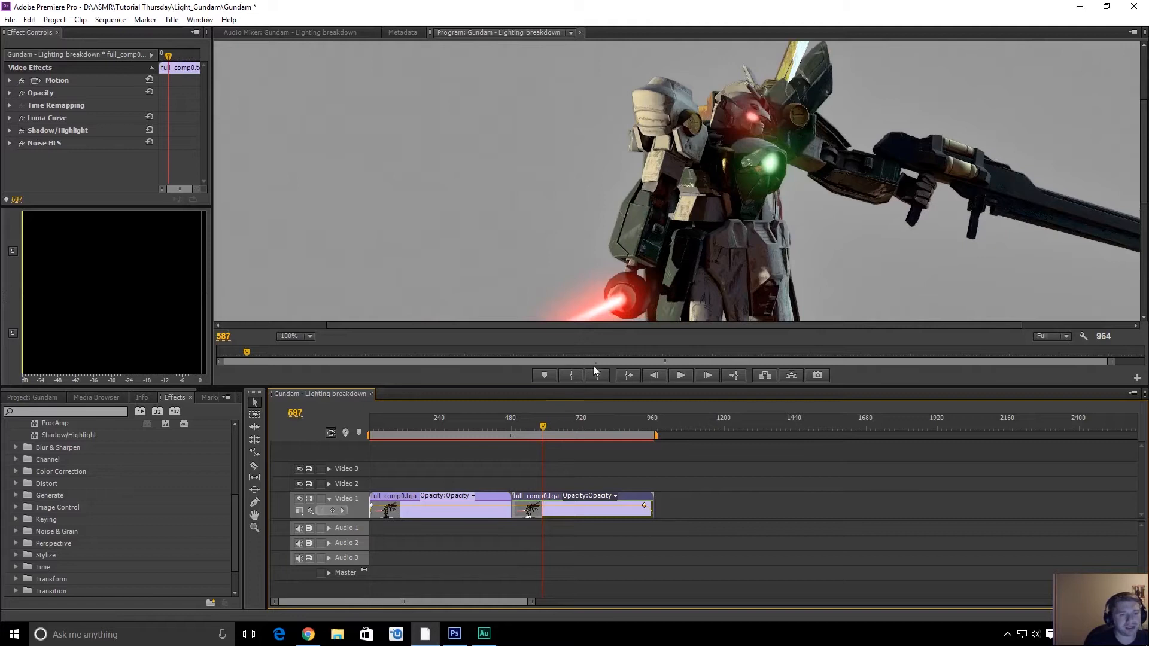
{"action": "left_click_drag", "start_coordinate": [543, 426], "coordinate": [563, 411]}
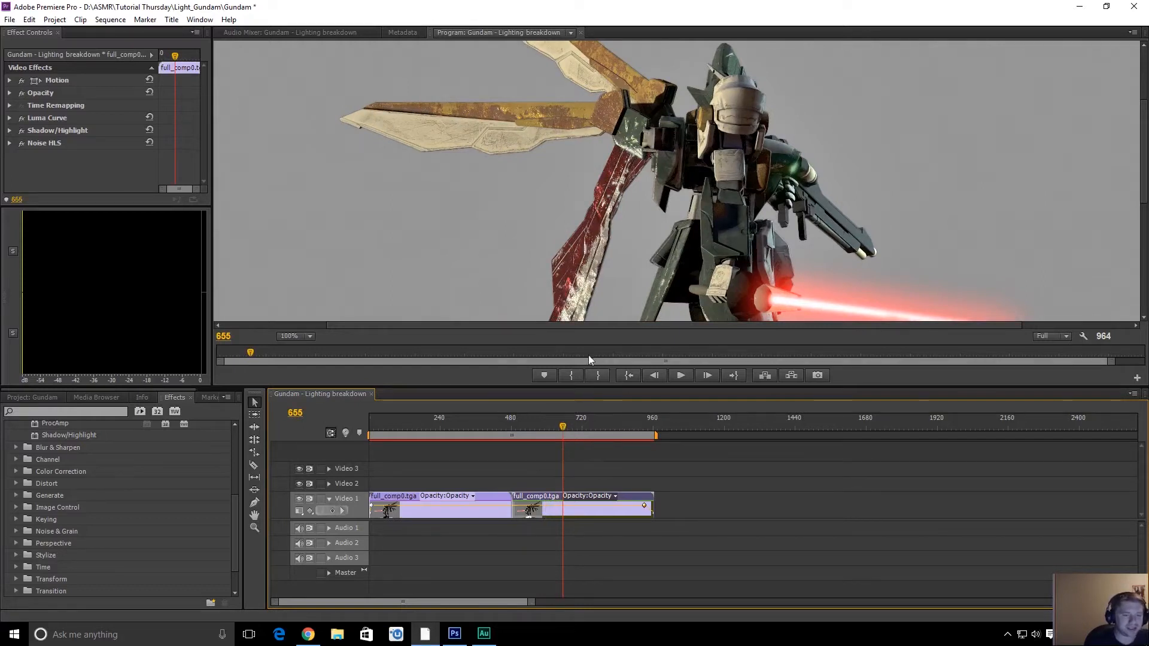
{"action": "left_click_drag", "start_coordinate": [565, 428], "coordinate": [533, 425]}
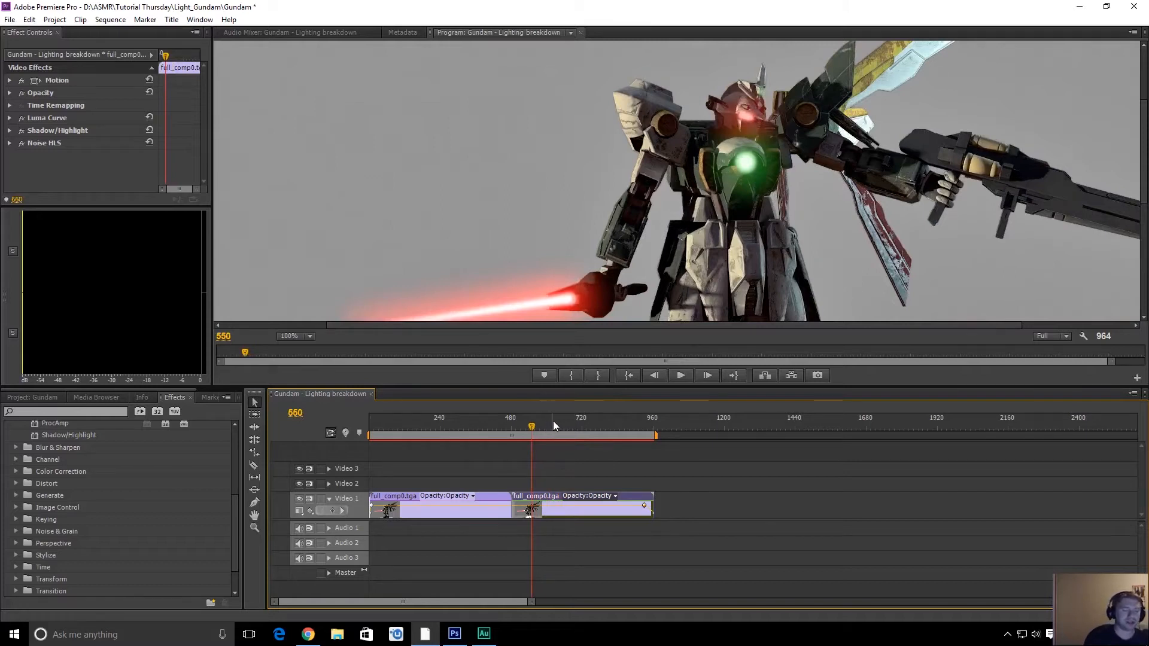
- Examine the Gundam's legs and the turntable in the second clip from frame 550 to 627, stopping at frame 619
{"action": "left_click_drag", "start_coordinate": [1144, 117], "coordinate": [1143, 236]}
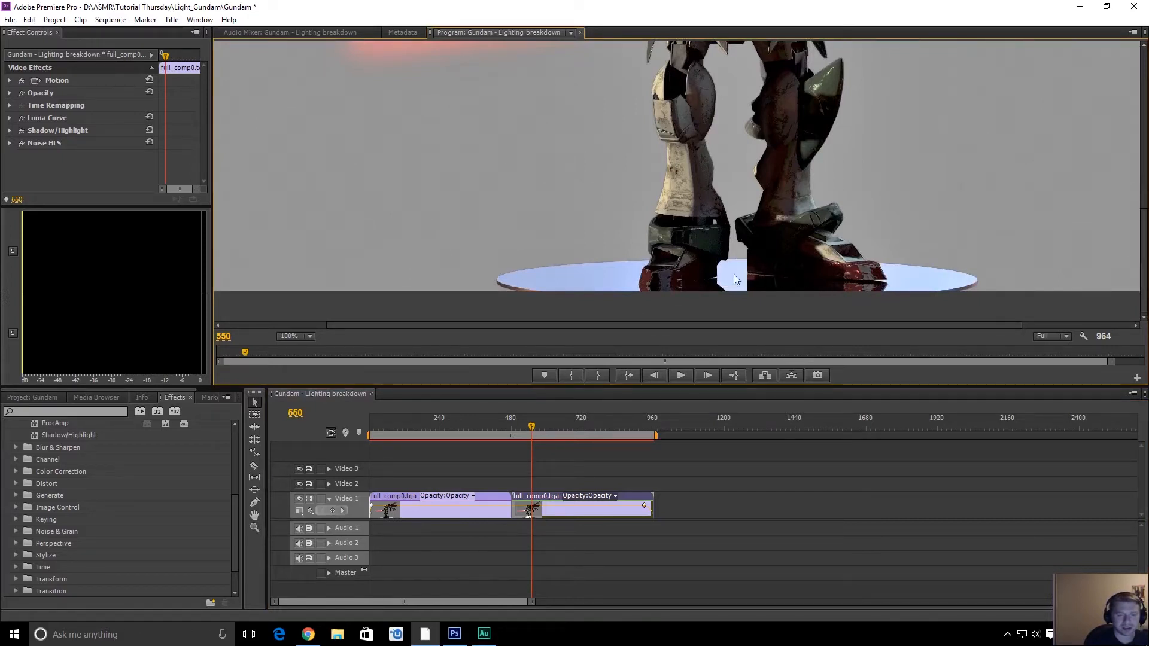
{"action": "left_click_drag", "start_coordinate": [530, 426], "coordinate": [553, 424]}
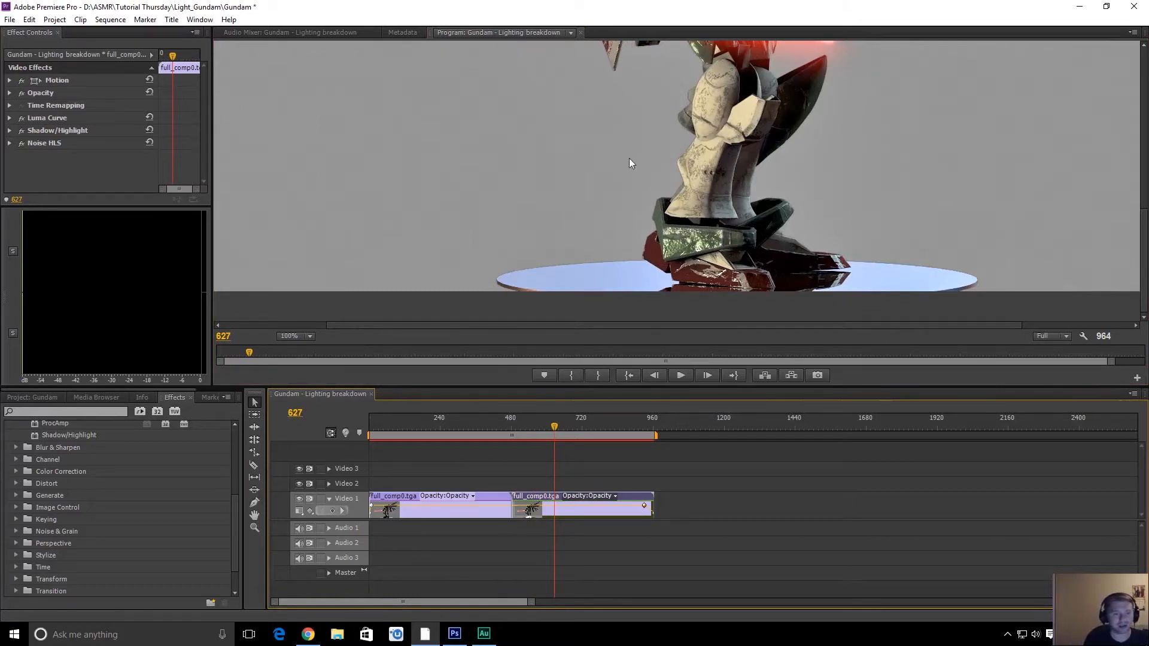
{"action": "left_click_drag", "start_coordinate": [555, 426], "coordinate": [553, 426]}
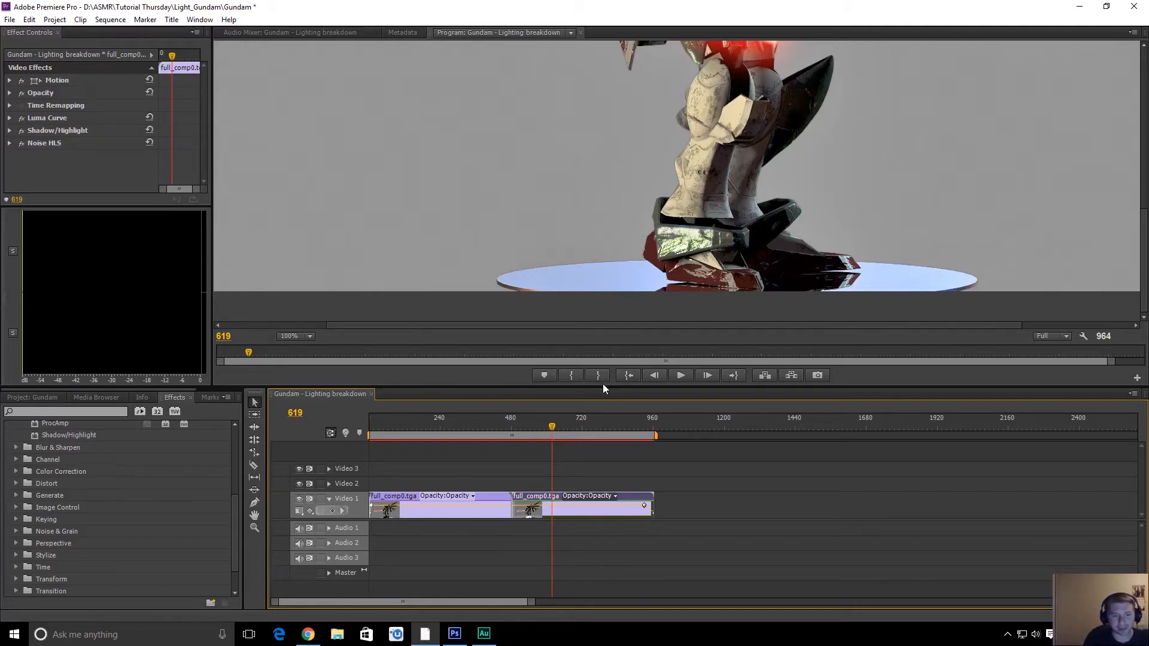
- Switch to Photoshop and set the foreground colour to white (#ffffff)
{"action": "key", "text": "alt+Tab"}
{"action": "key", "text": "Tab"}
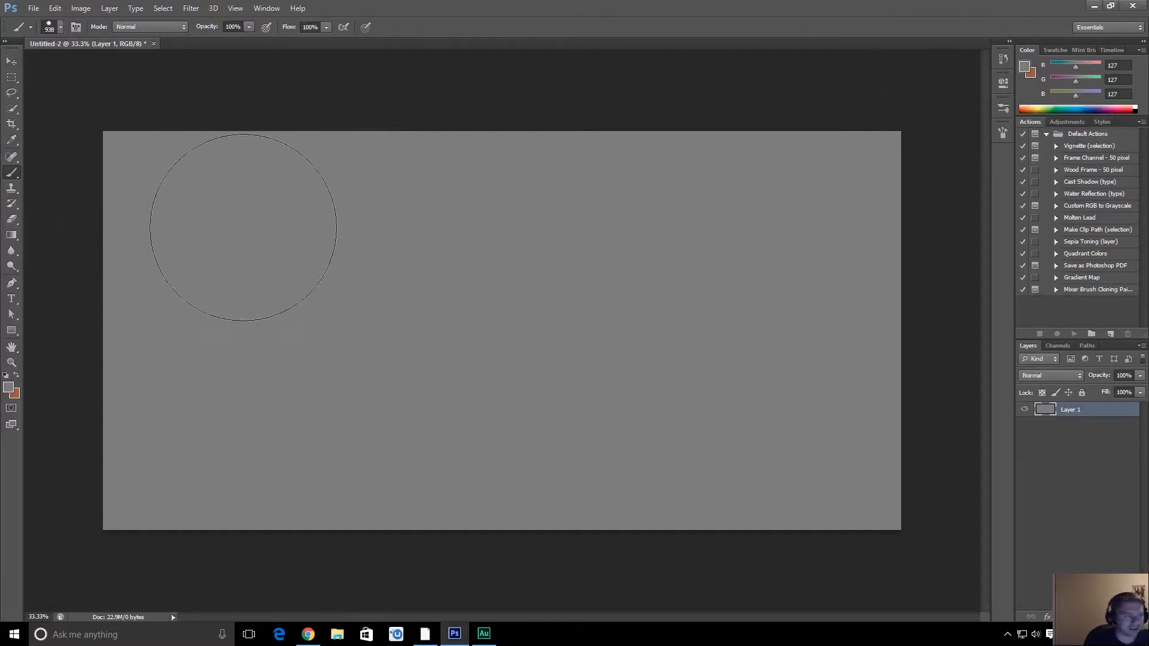
{"action": "left_click", "coordinate": [9, 388]}
{"action": "left_click_drag", "start_coordinate": [526, 191], "coordinate": [471, 179]}
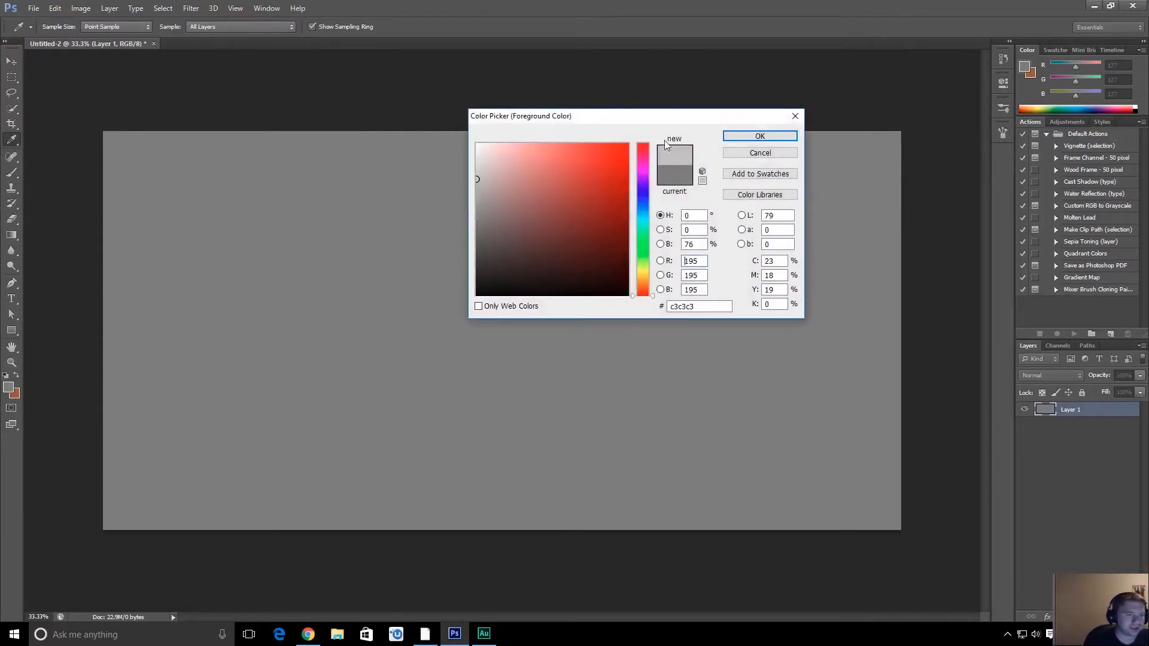
{"action": "left_click", "coordinate": [477, 144]}
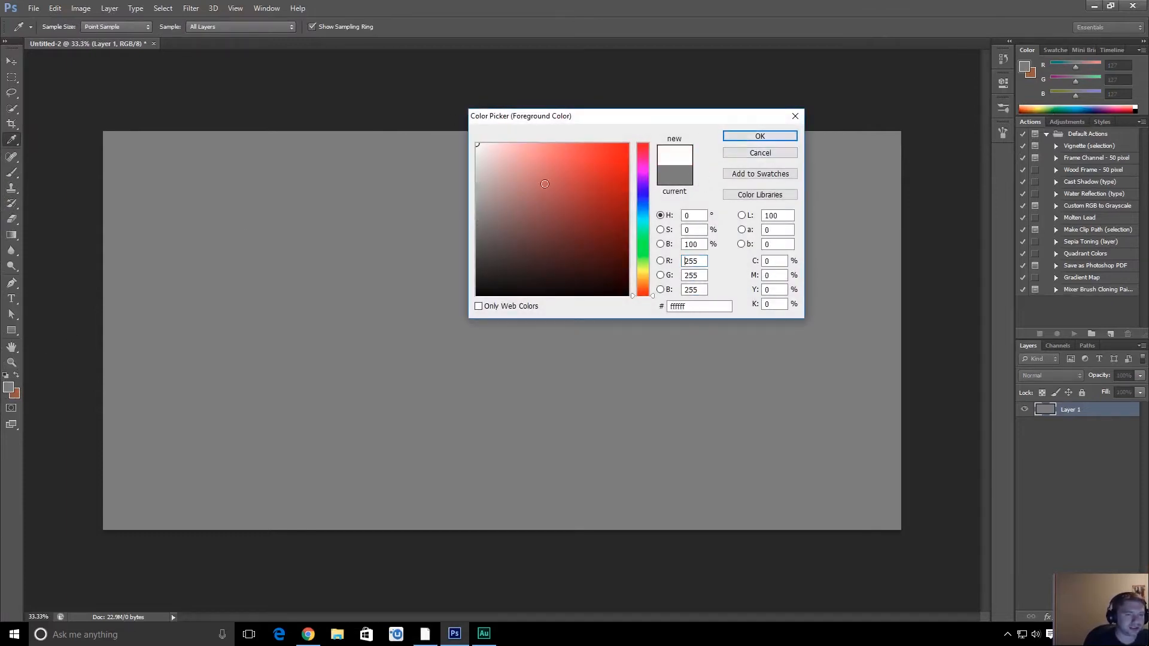
{"action": "left_click", "coordinate": [755, 136]}
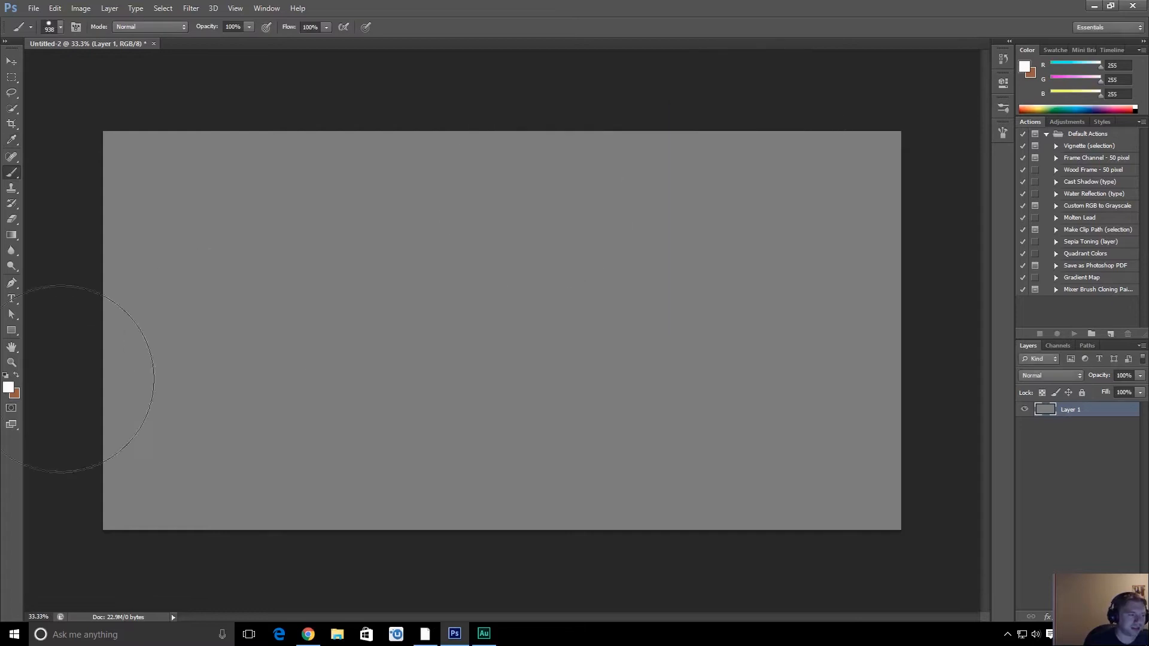
- Restore the default black and white colours and fill Layer 1 with a linear gradient from black near the canvas bottom to white near the top
{"action": "left_click", "coordinate": [7, 376]}
{"action": "key", "text": "g"}
{"action": "left_click_drag", "start_coordinate": [521, 121], "coordinate": [520, 346]}
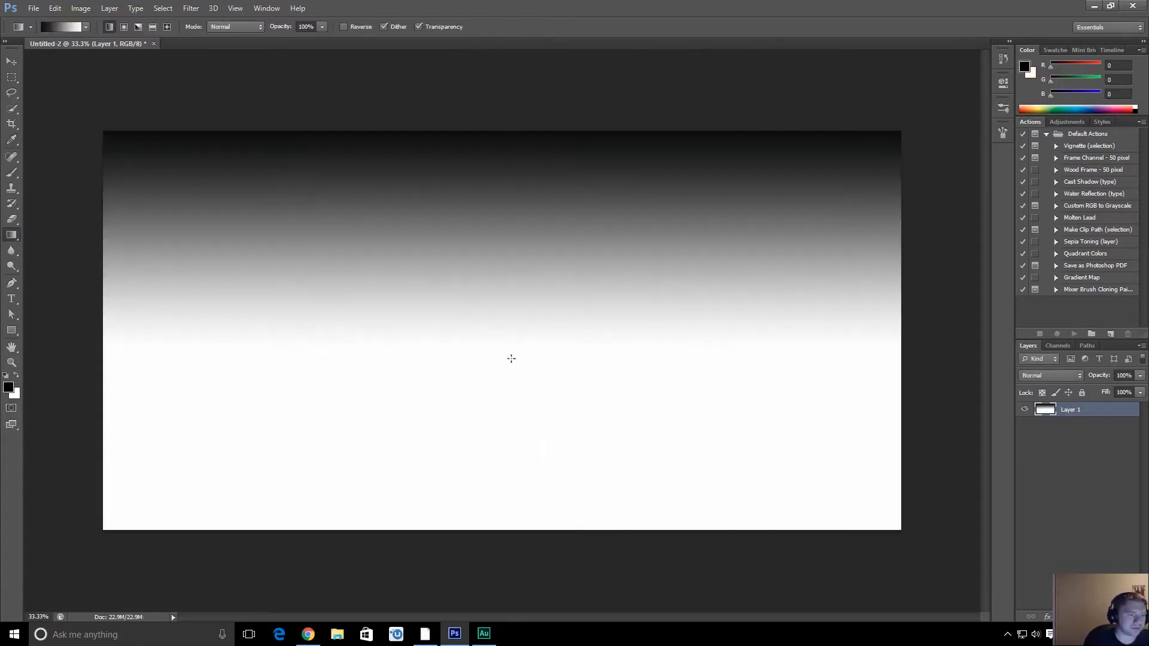
{"action": "left_click_drag", "start_coordinate": [511, 463], "coordinate": [511, 173]}
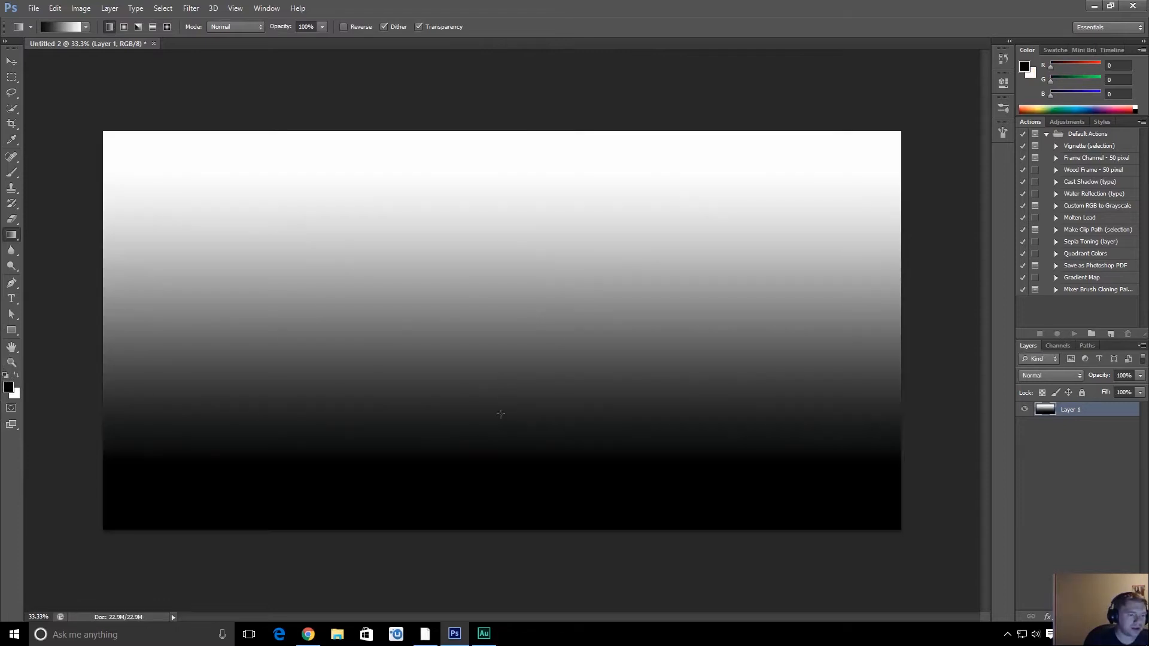
- Redraw Layer 1's linear black-to-white gradient so that it spans the full canvas height
{"action": "left_click_drag", "start_coordinate": [498, 545], "coordinate": [497, 350]}
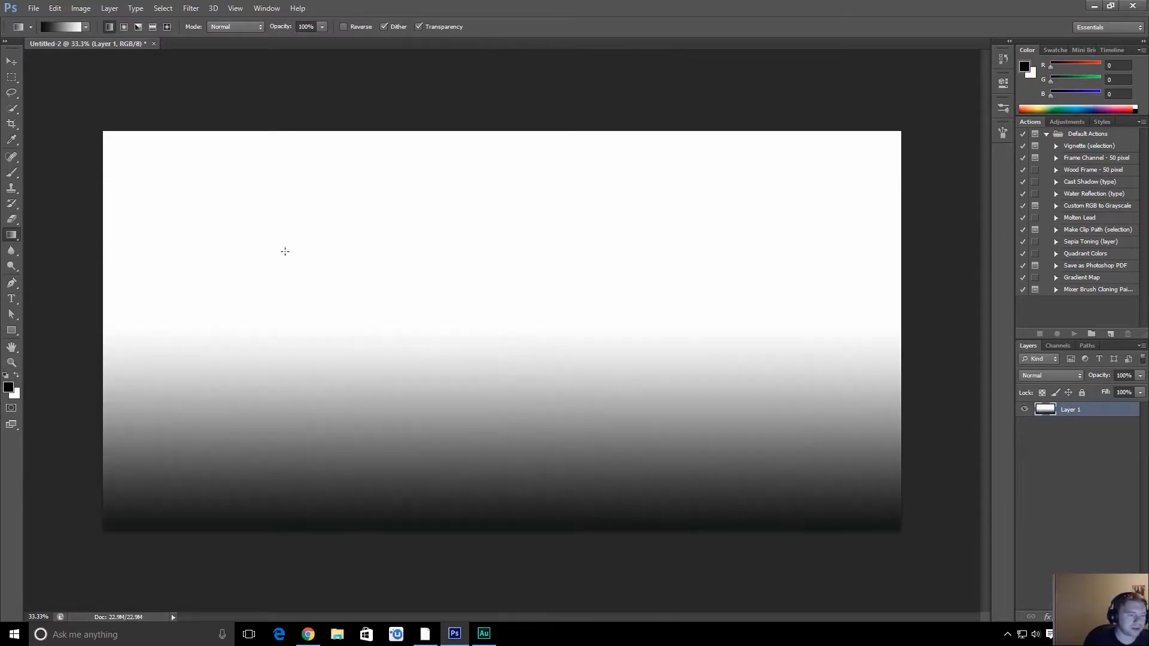
{"action": "left_click_drag", "start_coordinate": [485, 537], "coordinate": [486, 90]}
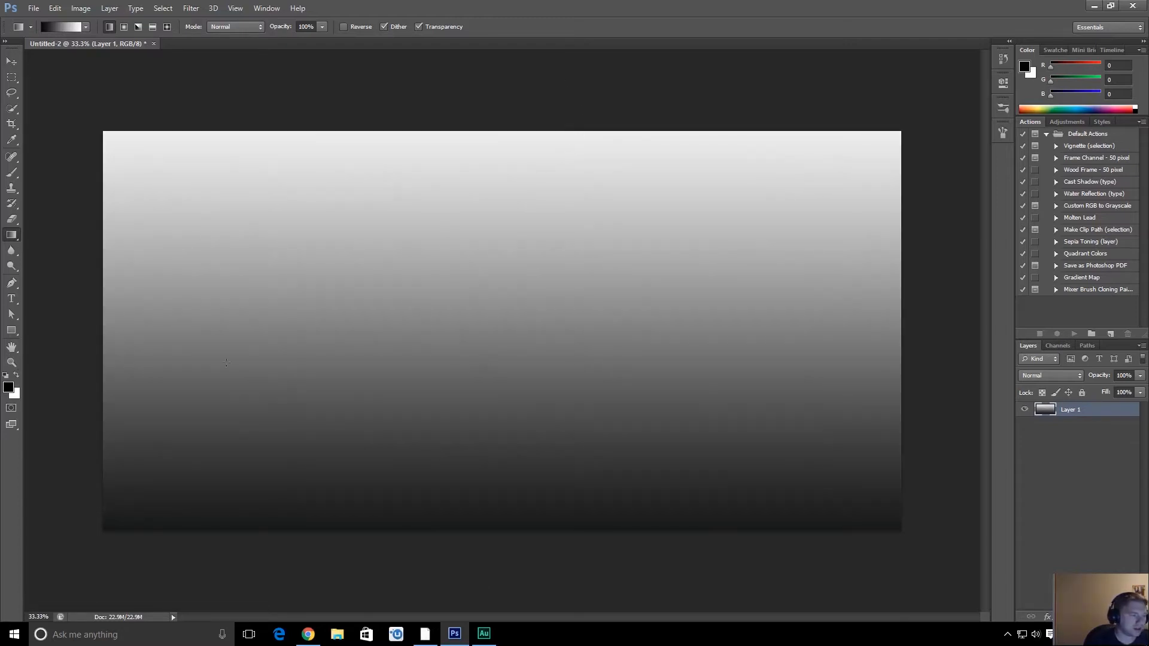
{"action": "left_click", "coordinate": [8, 387]}
{"action": "key", "text": "Escape"}
- Set the foreground colour to #575757 and fill Layer 1 with a linear gradient from grey at mid-height to white near the canvas top
{"action": "left_click", "coordinate": [8, 388]}
{"action": "left_click_drag", "start_coordinate": [543, 225], "coordinate": [464, 243]}
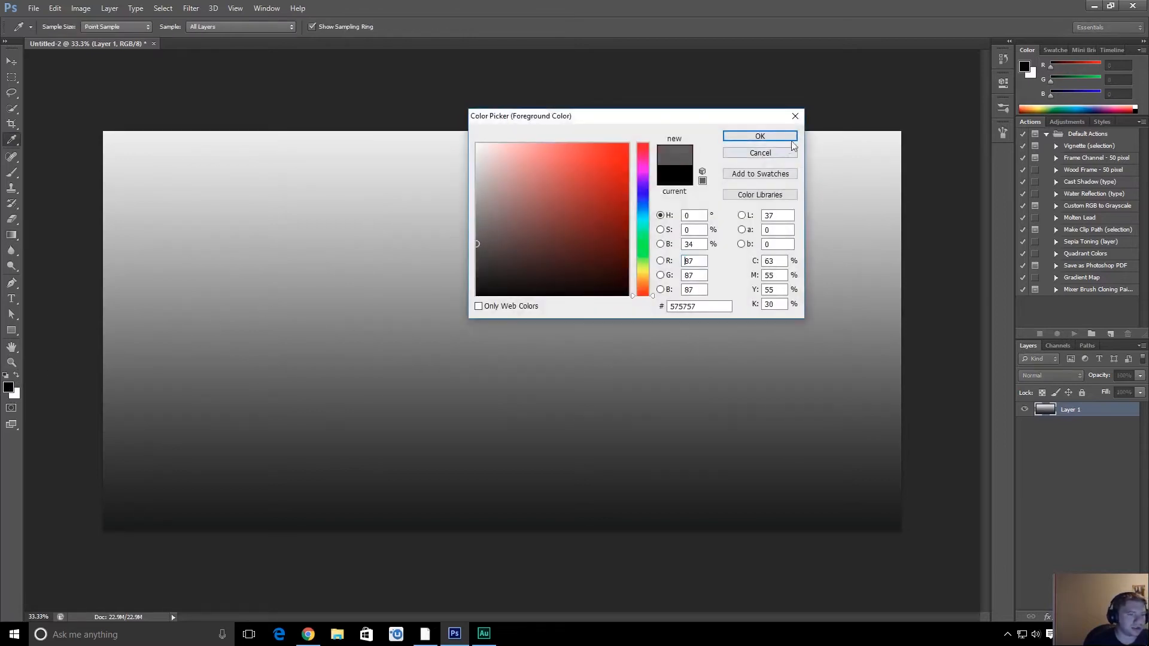
{"action": "left_click", "coordinate": [777, 136]}
{"action": "left_click_drag", "start_coordinate": [500, 523], "coordinate": [500, 290]}
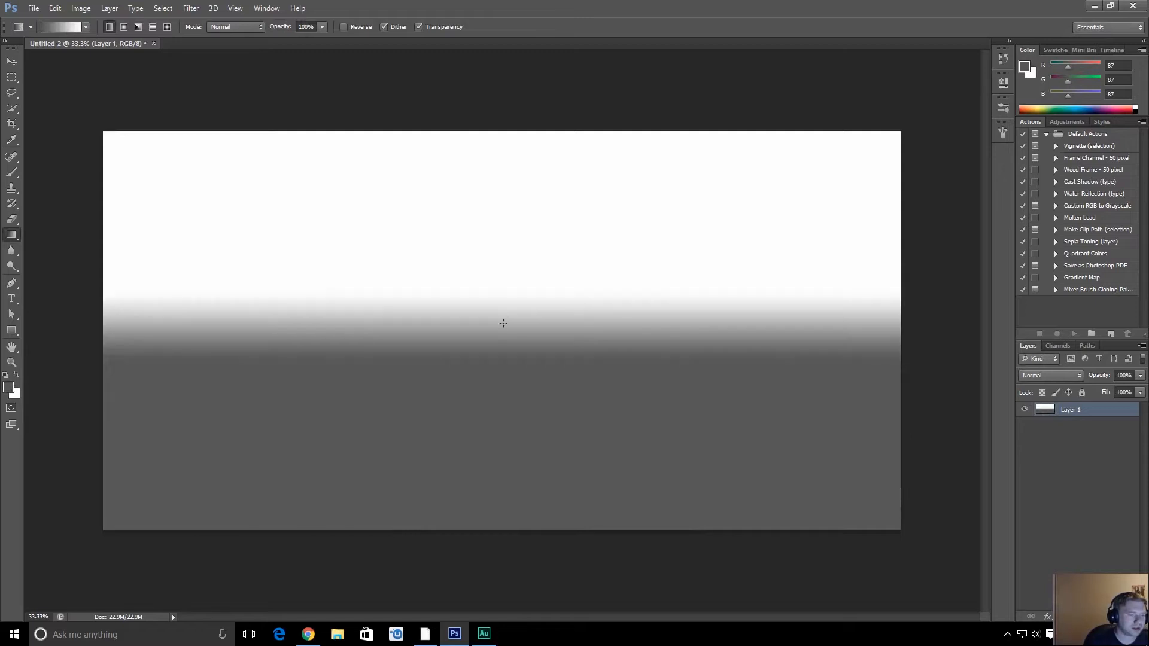
{"action": "left_click_drag", "start_coordinate": [502, 350], "coordinate": [505, 137]}
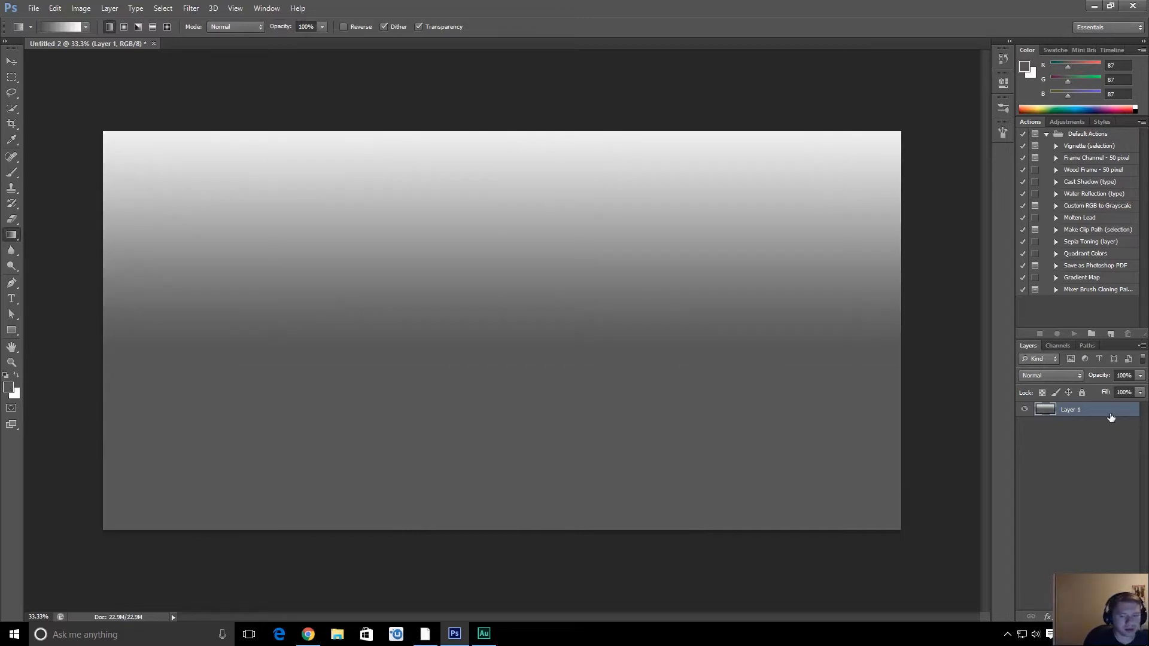
- Overlay a duplicate of Layer 1 carrying a narrow grey-to-white gradient transition at mid-height, at 47% opacity
{"action": "left_click_drag", "start_coordinate": [1110, 416], "coordinate": [1106, 427]}
{"action": "left_click", "coordinate": [1100, 414]}
{"action": "key", "text": "alt"}
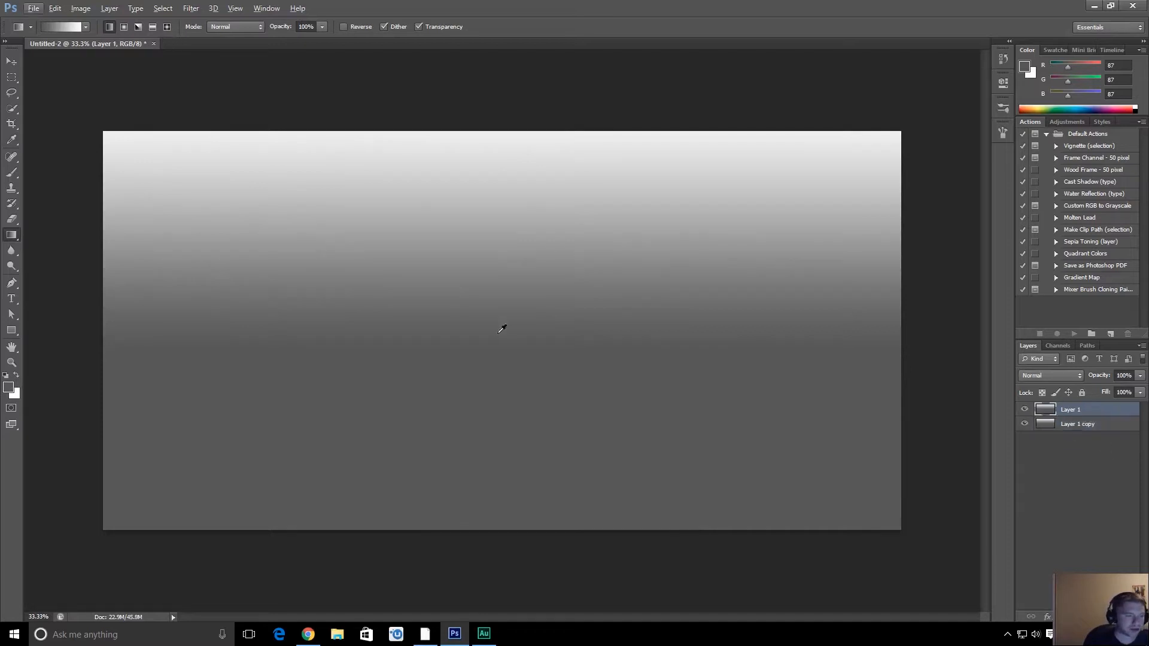
{"action": "left_click_drag", "start_coordinate": [500, 338], "coordinate": [509, 295]}
{"action": "left_click_drag", "start_coordinate": [1098, 376], "coordinate": [1070, 378]}
- Try to soften the light band on Layer 1 with a soft round eraser at 28% opacity, undoing each stroke
{"action": "key", "text": "e"}
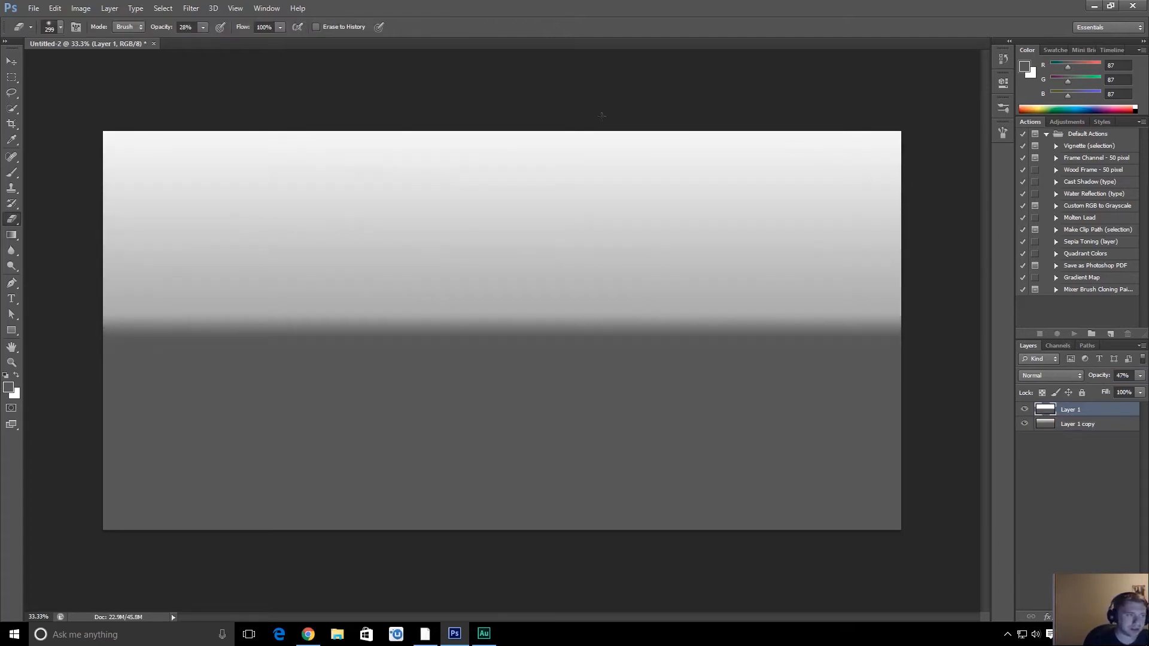
{"action": "left_click", "coordinate": [52, 30]}
{"action": "left_click", "coordinate": [46, 124]}
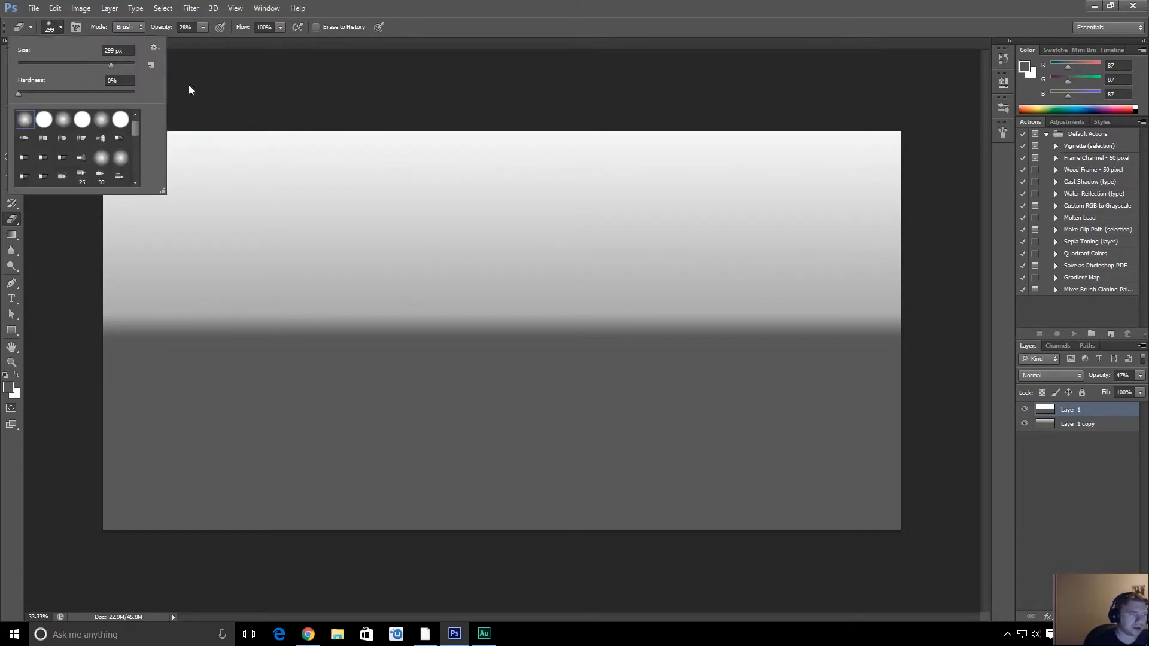
{"action": "left_click", "coordinate": [747, 102]}
{"action": "mouse_move", "coordinate": [849, 108]}
{"action": "left_mouse_down"}
{"action": "mouse_move", "coordinate": [476, 114]}
{"action": "mouse_move", "coordinate": [668, 152]}
{"action": "mouse_move", "coordinate": [126, 154]}
{"action": "mouse_move", "coordinate": [685, 168]}
{"action": "left_mouse_up"}
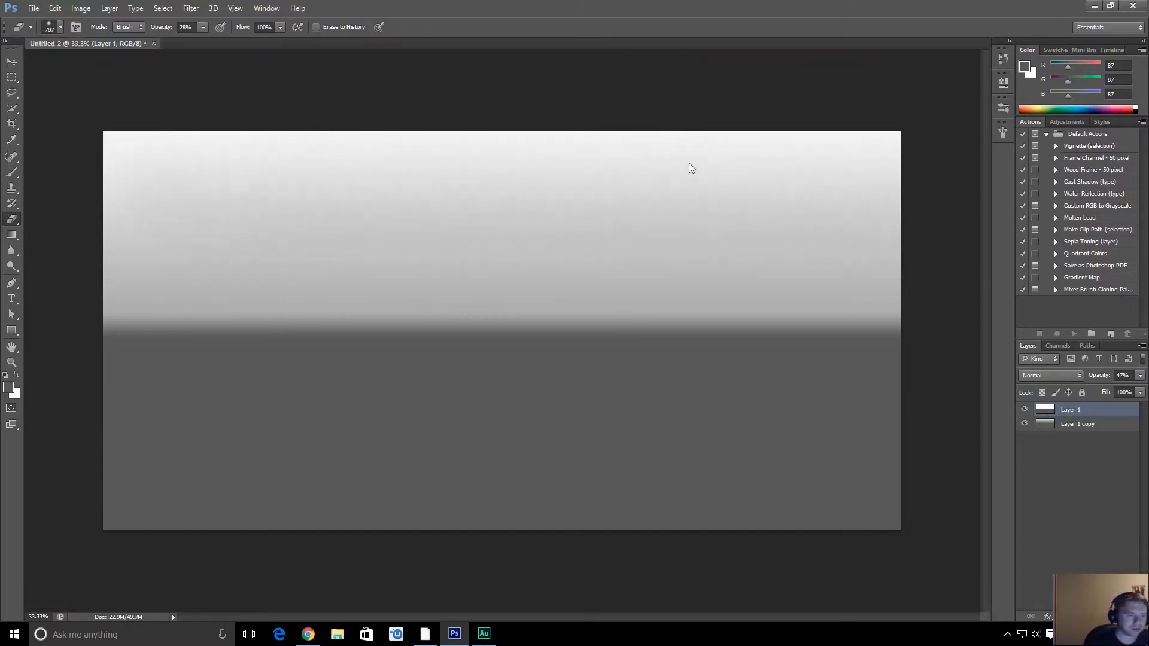
{"action": "left_click_drag", "start_coordinate": [801, 220], "coordinate": [770, 186]}
{"action": "left_click_drag", "start_coordinate": [899, 247], "coordinate": [169, 210]}
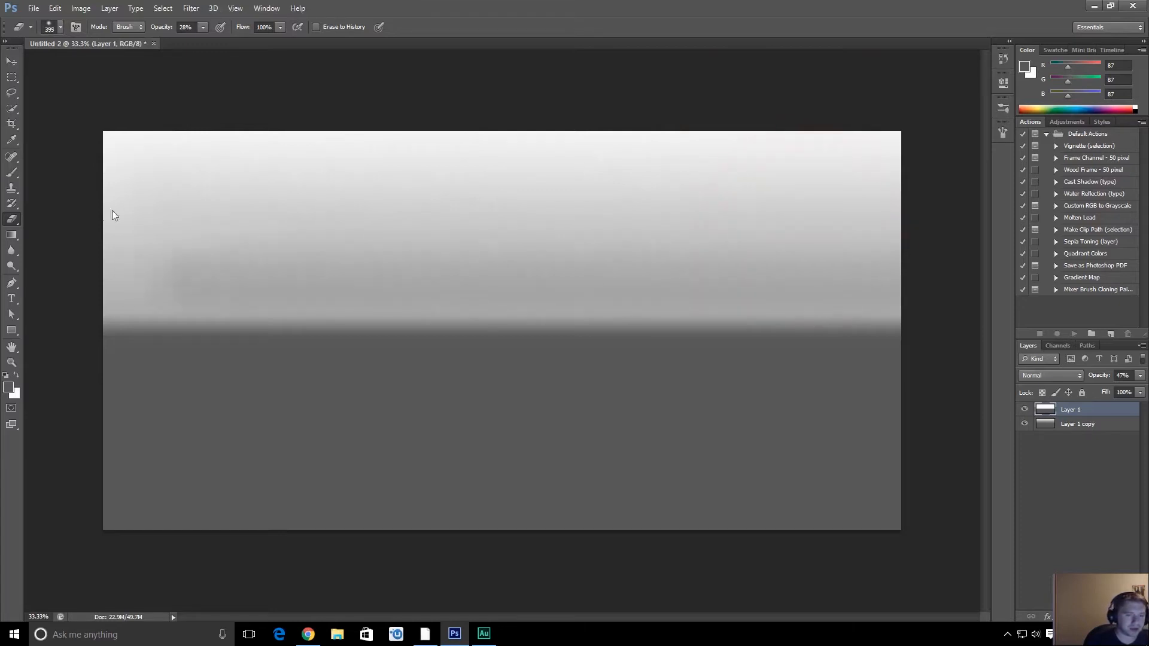
{"action": "key", "text": "ctrl+z"}
{"action": "mouse_move", "coordinate": [892, 241]}
{"action": "left_mouse_down"}
{"action": "mouse_move", "coordinate": [784, 231]}
{"action": "mouse_move", "coordinate": [295, 239]}
{"action": "left_mouse_up"}
{"action": "key", "text": "ctrl+z"}
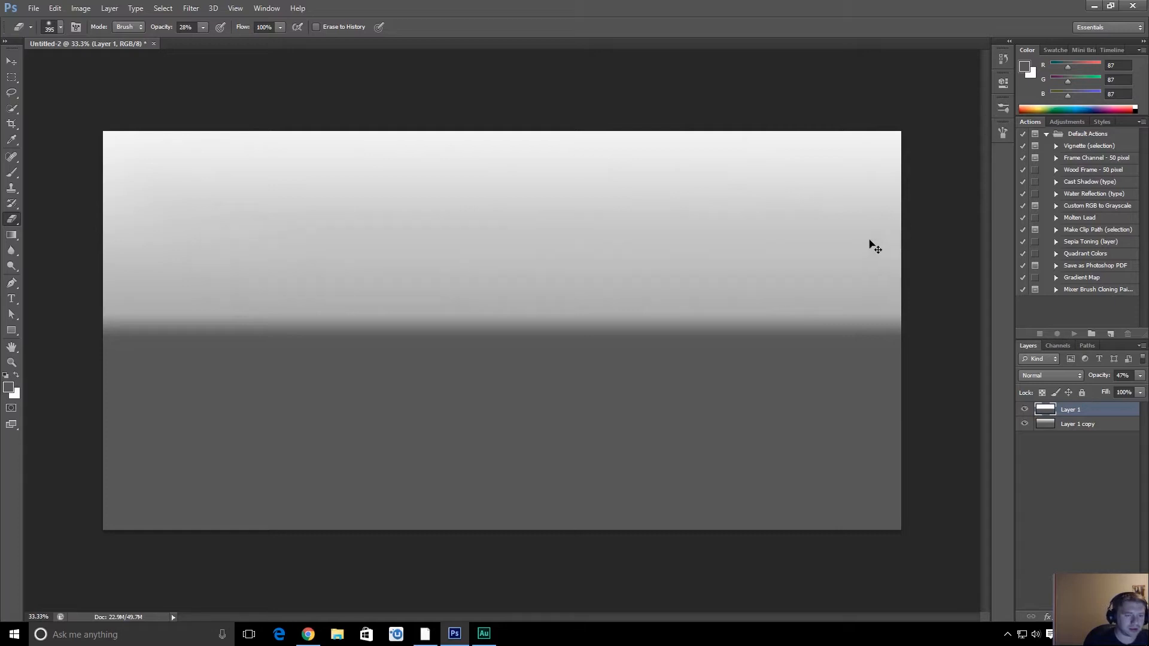
- Swap the foreground and background colours and try a white 380 px brush stroke across Layer 1's light band
{"action": "key", "text": "v"}
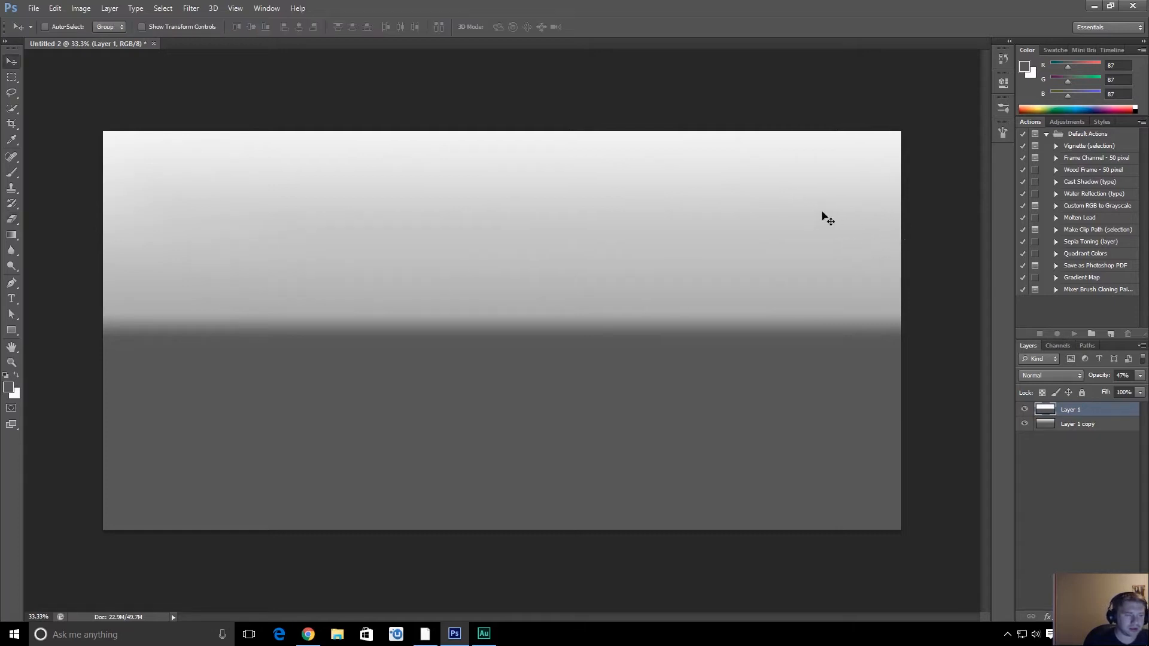
{"action": "key", "text": "b"}
{"action": "key", "text": "x"}
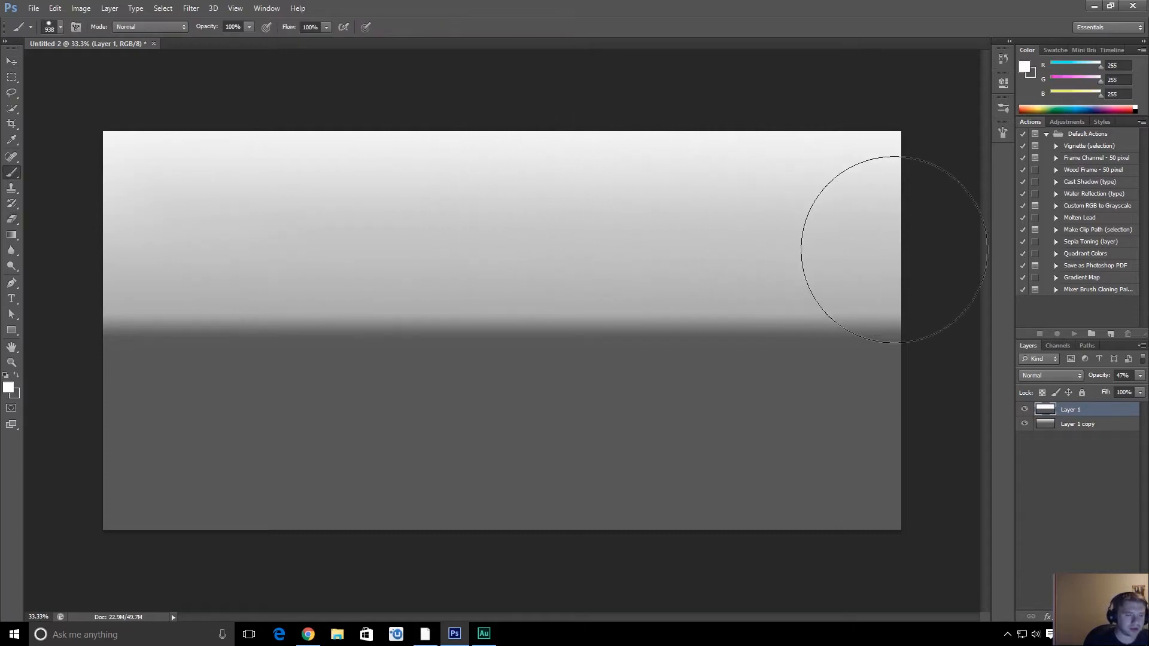
{"action": "left_click_drag", "start_coordinate": [836, 210], "coordinate": [767, 205], "text": "alt"}
{"action": "mouse_move", "coordinate": [897, 214]}
{"action": "left_mouse_down"}
{"action": "mouse_move", "coordinate": [485, 199]}
{"action": "mouse_move", "coordinate": [144, 194]}
{"action": "left_mouse_up"}
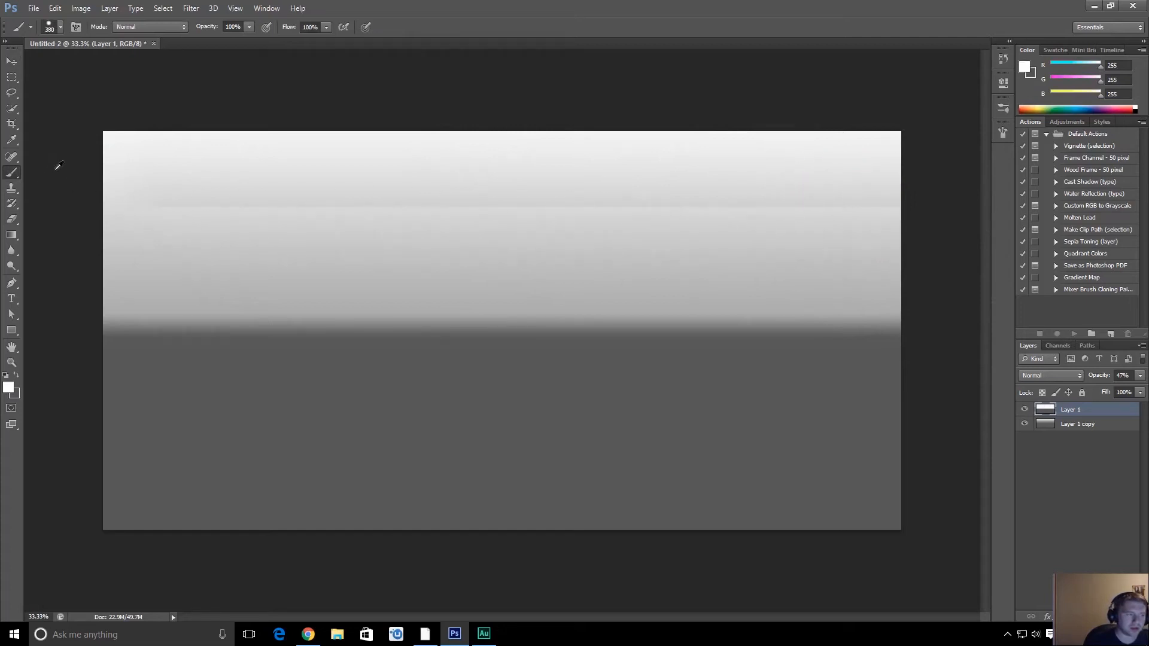
- Reduce the brush tip's spacing to its minimum and enlarge the brush to 776 px
{"action": "left_click", "coordinate": [999, 134]}
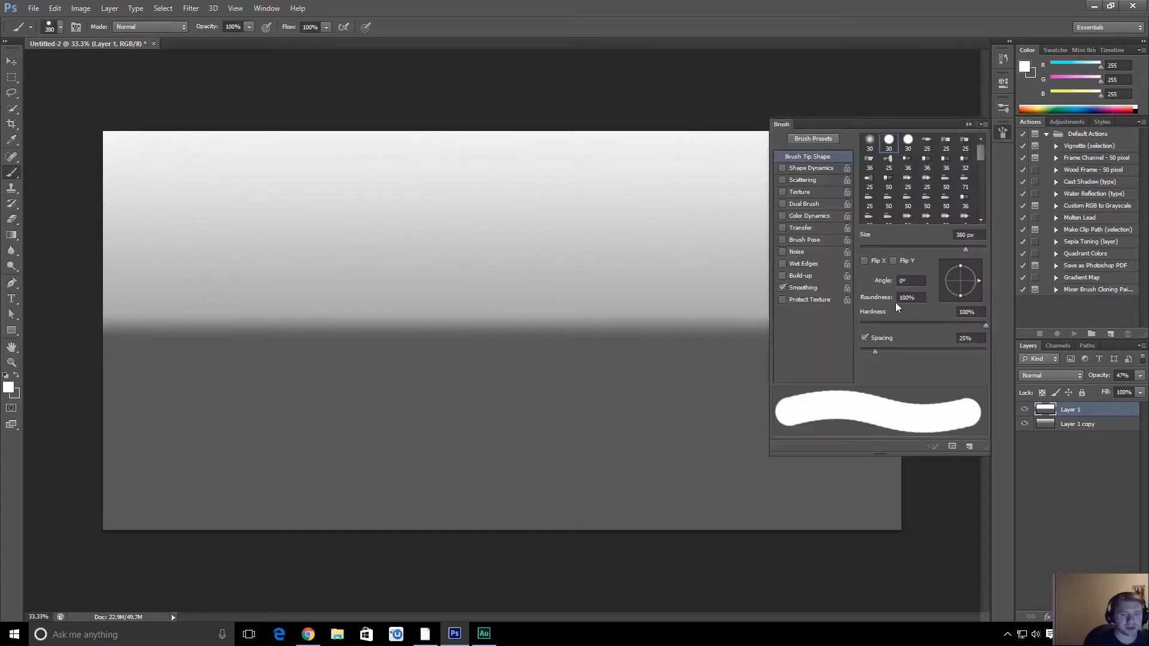
{"action": "left_click_drag", "start_coordinate": [875, 353], "coordinate": [861, 353]}
{"action": "left_click", "coordinate": [966, 124]}
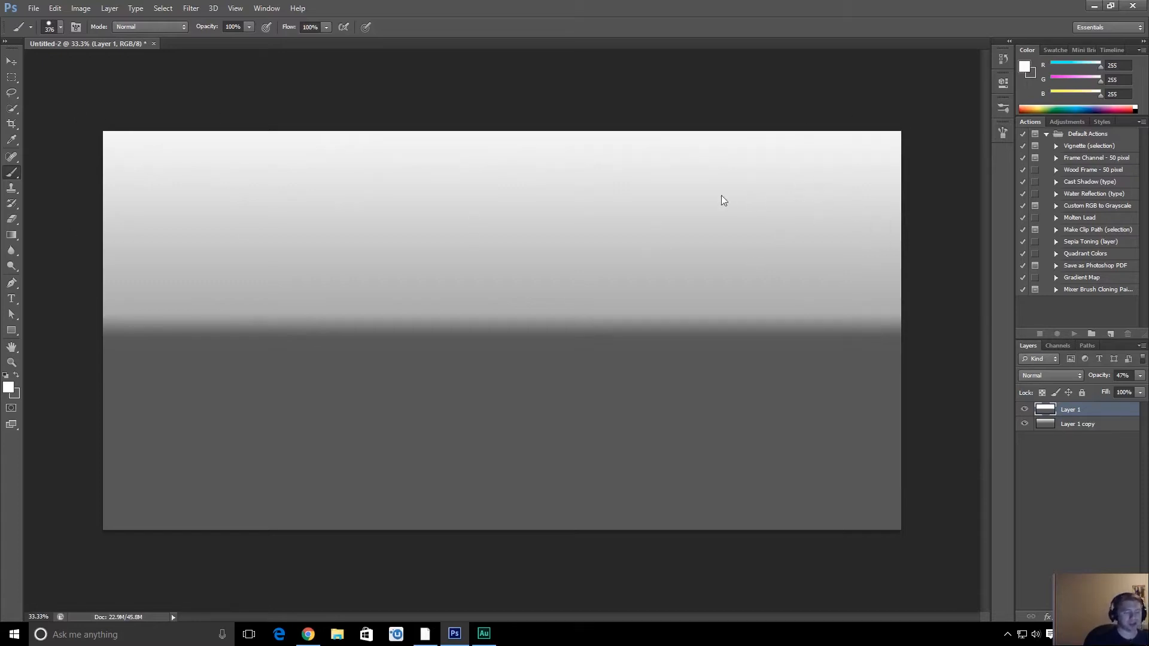
{"action": "left_click_drag", "start_coordinate": [566, 313], "coordinate": [611, 296]}
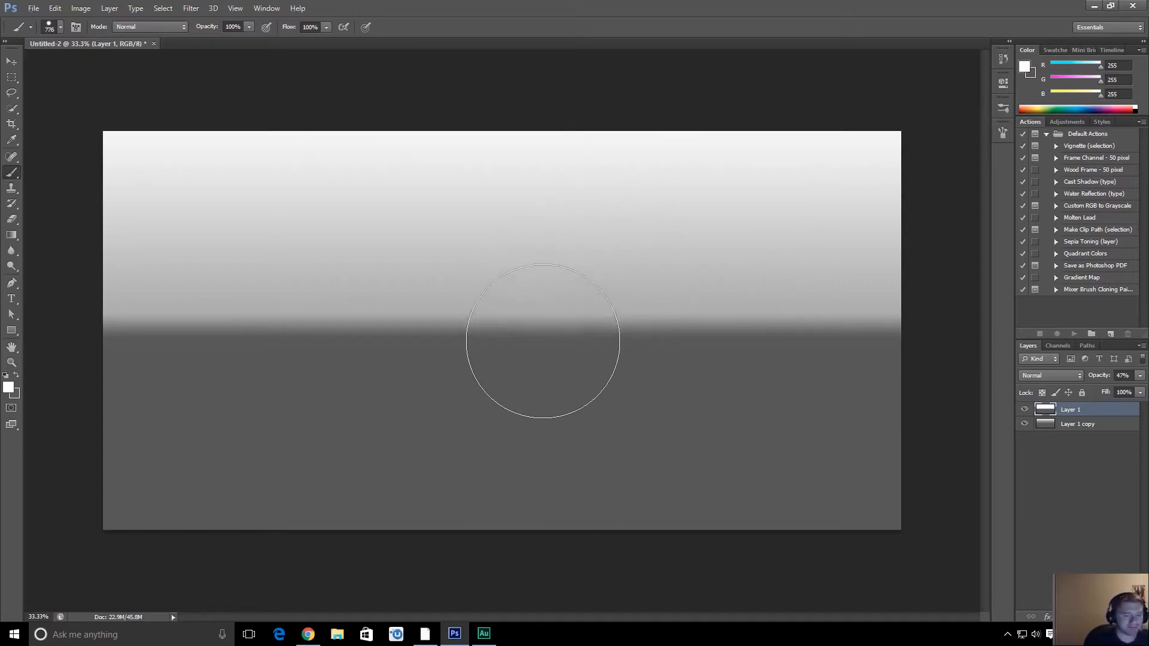
- Flip Layer 1 and Layer 1 copy vertically together
{"action": "left_click", "coordinate": [1071, 424], "text": "shift"}
{"action": "key", "text": "ctrl+t"}
{"action": "right_click", "coordinate": [502, 265]}
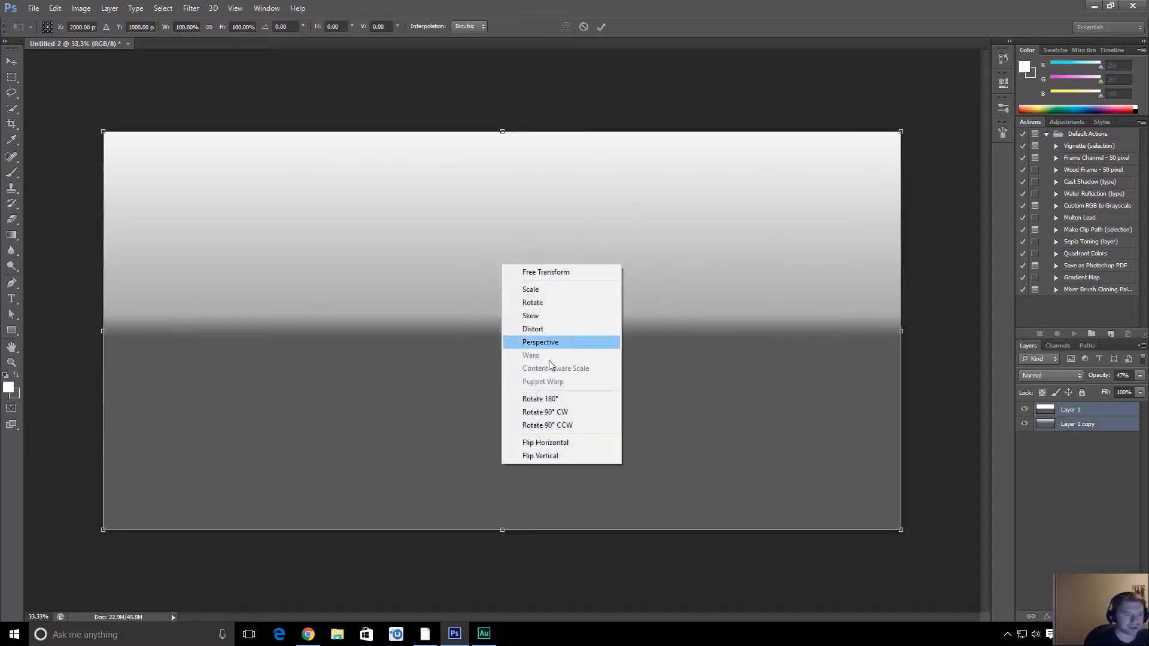
{"action": "left_click", "coordinate": [573, 458]}
{"action": "key", "text": "Return"}
{"action": "key", "text": "b"}
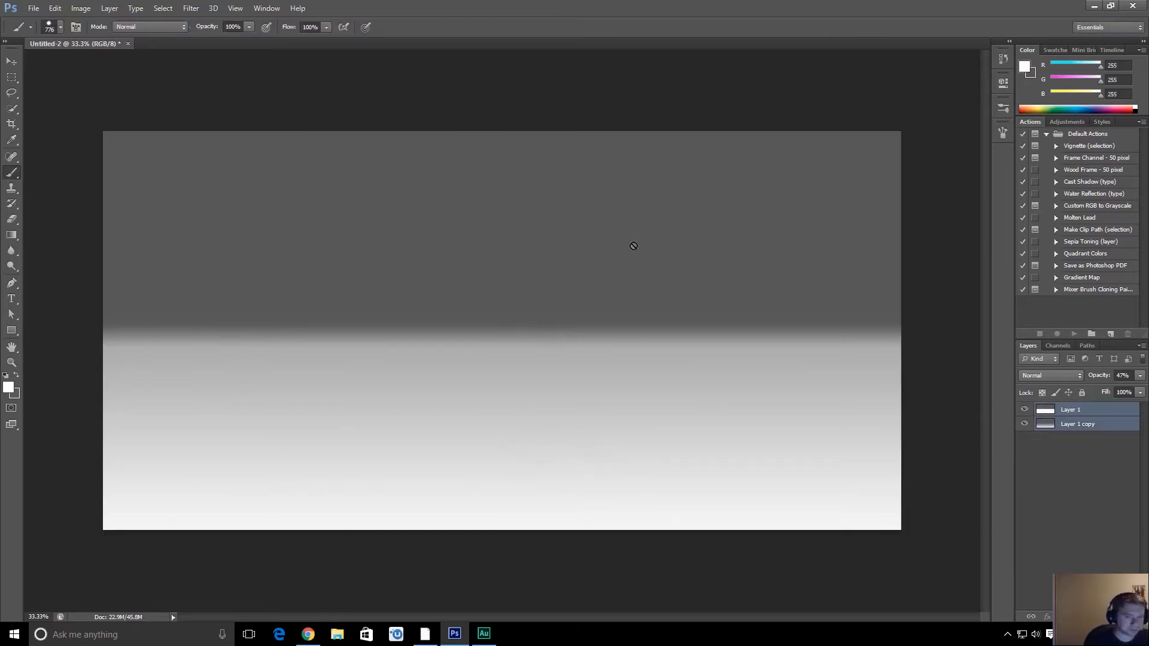
- Add a Brightness/Contrast adjustment layer above both gradient layers with brightness set to 90
{"action": "left_click", "coordinate": [1081, 616]}
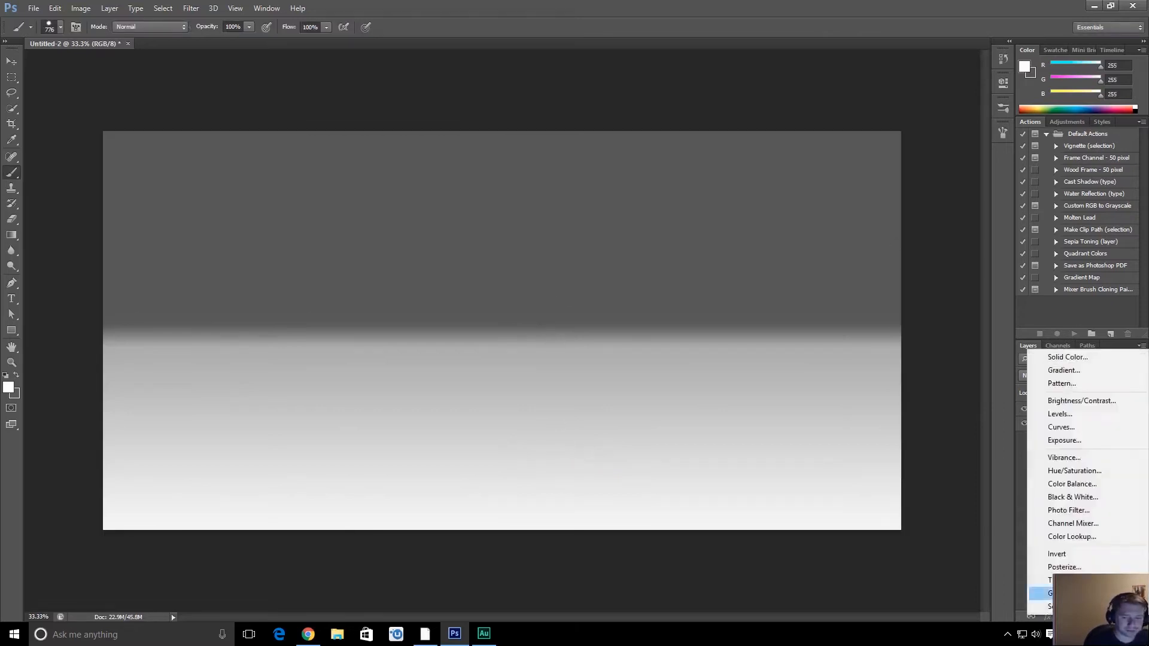
{"action": "left_click", "coordinate": [1080, 400]}
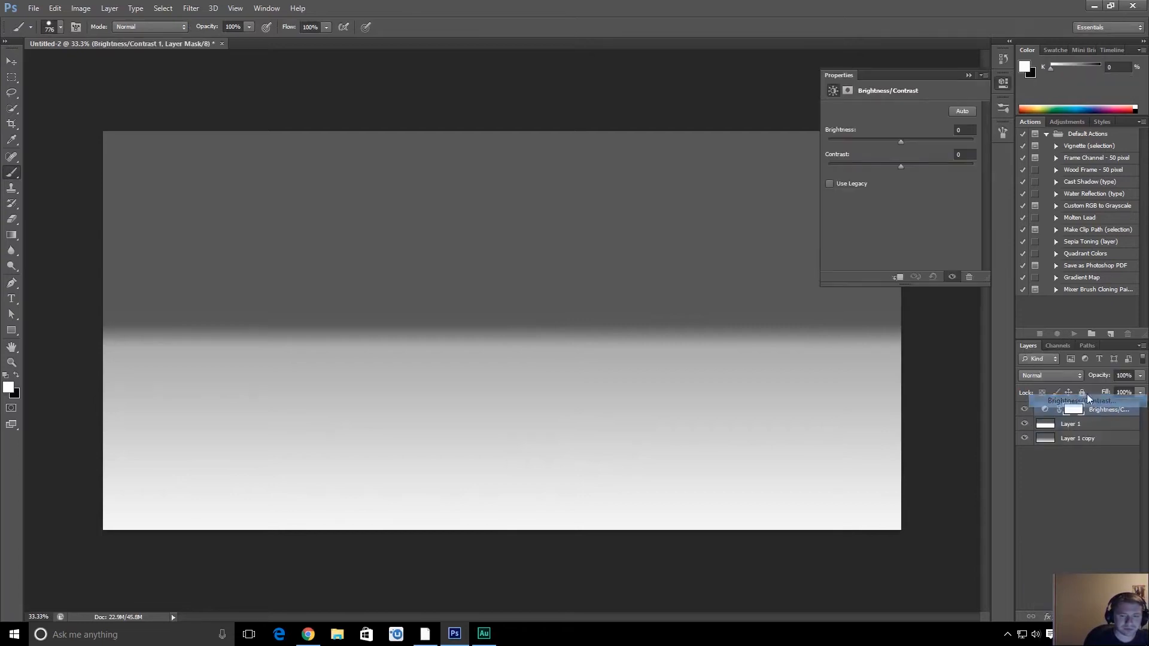
{"action": "left_click_drag", "start_coordinate": [901, 139], "coordinate": [943, 146]}
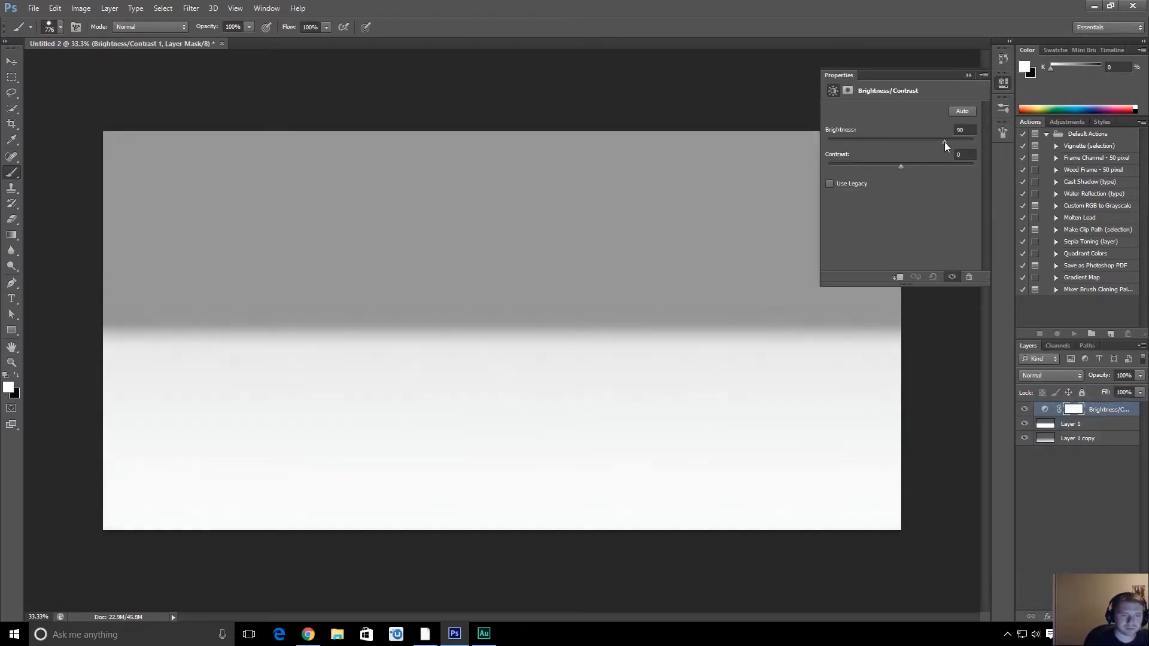
{"action": "left_click", "coordinate": [969, 75]}
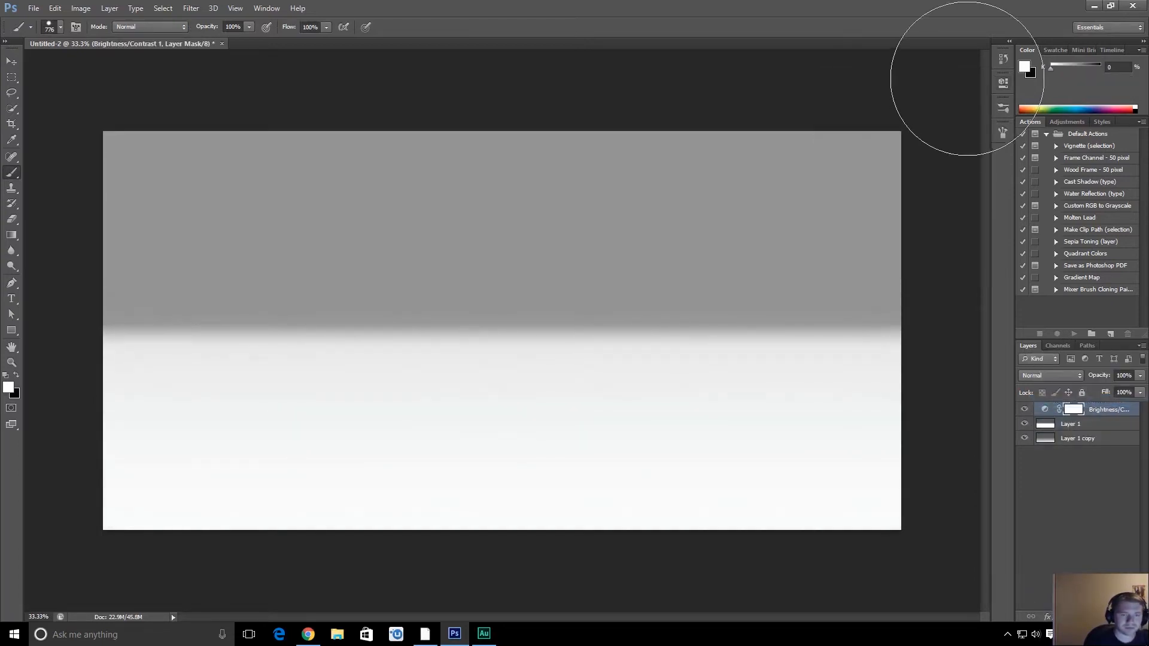
- Enlarge the brush to 923 px and add an empty layer above the Brightness/Contrast adjustment
{"action": "left_click_drag", "start_coordinate": [514, 332], "coordinate": [525, 334]}
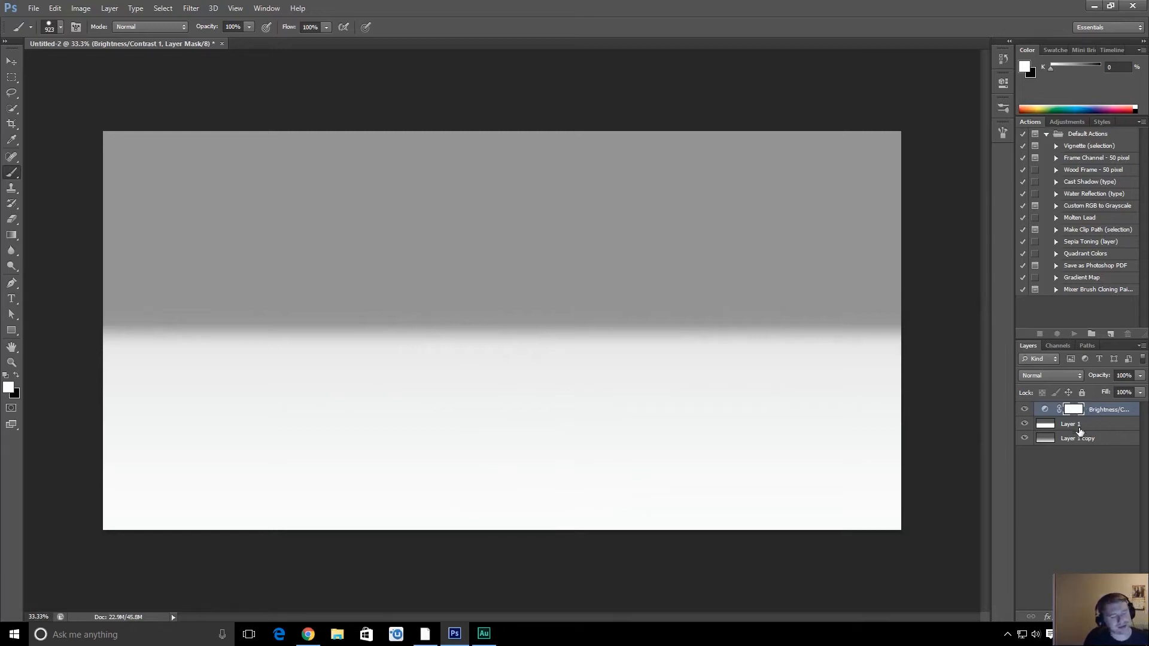
{"action": "key", "text": "ctrl+shift+n"}
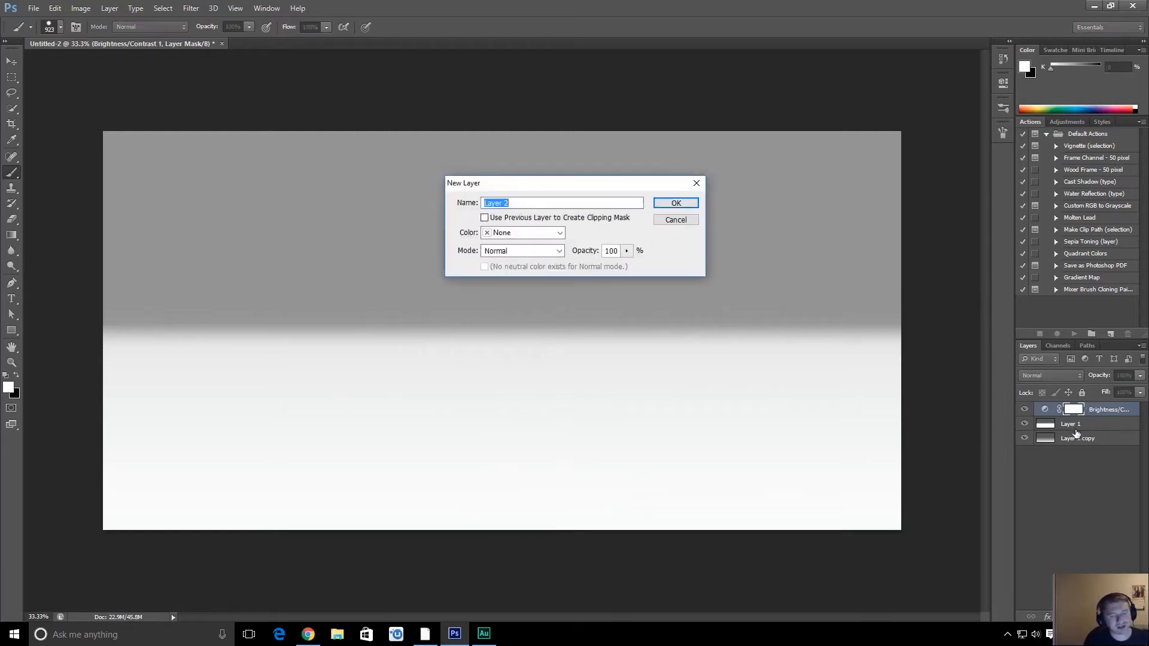
{"action": "left_click", "coordinate": [698, 206]}
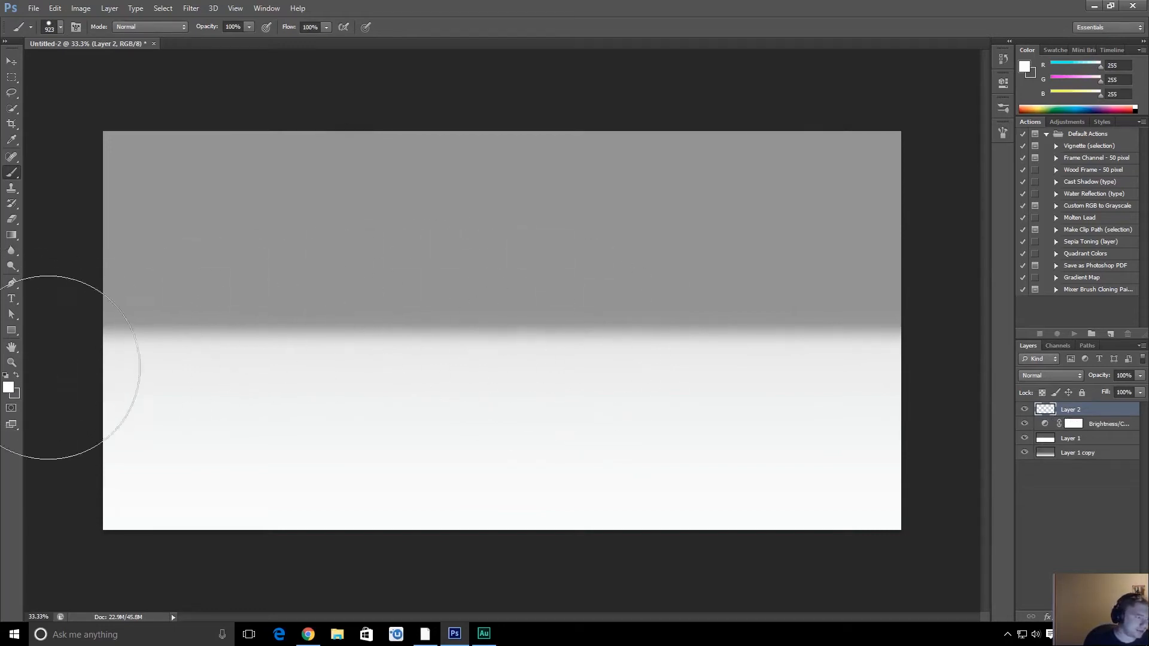
{"action": "left_click", "coordinate": [470, 303]}
{"action": "key", "text": "ctrl+z"}
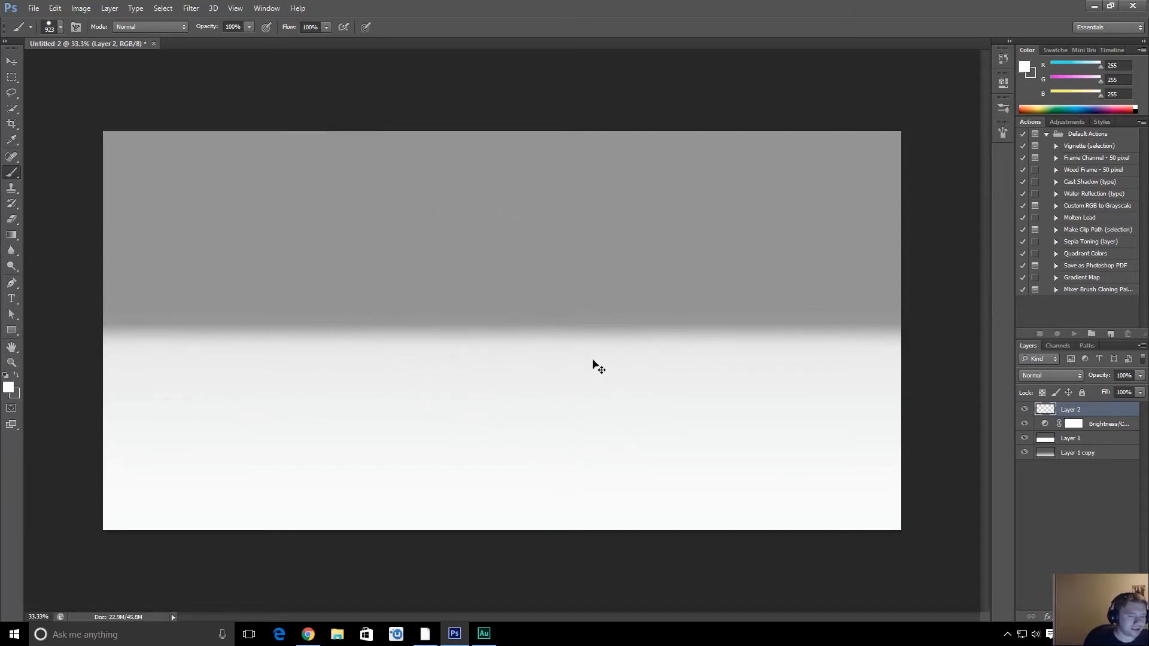
- Set the foreground colour to #b4b4b4 and stamp a single 923 px grey circle near the canvas centre on Layer 2
{"action": "left_click", "coordinate": [8, 387]}
{"action": "mouse_move", "coordinate": [477, 267]}
{"action": "left_mouse_down"}
{"action": "mouse_move", "coordinate": [469, 213]}
{"action": "mouse_move", "coordinate": [450, 211]}
{"action": "mouse_move", "coordinate": [478, 173]}
{"action": "mouse_move", "coordinate": [469, 189]}
{"action": "left_mouse_up"}
{"action": "left_click", "coordinate": [420, 197]}
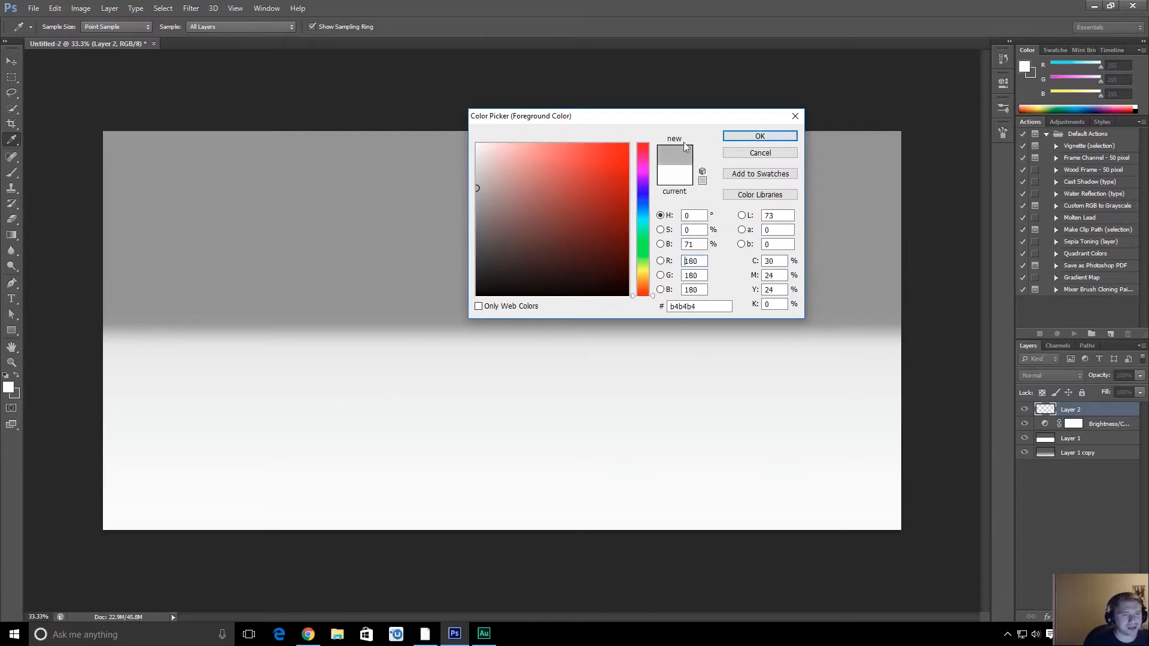
{"action": "left_click", "coordinate": [755, 136]}
{"action": "key", "text": "b"}
{"action": "left_click", "coordinate": [507, 340]}
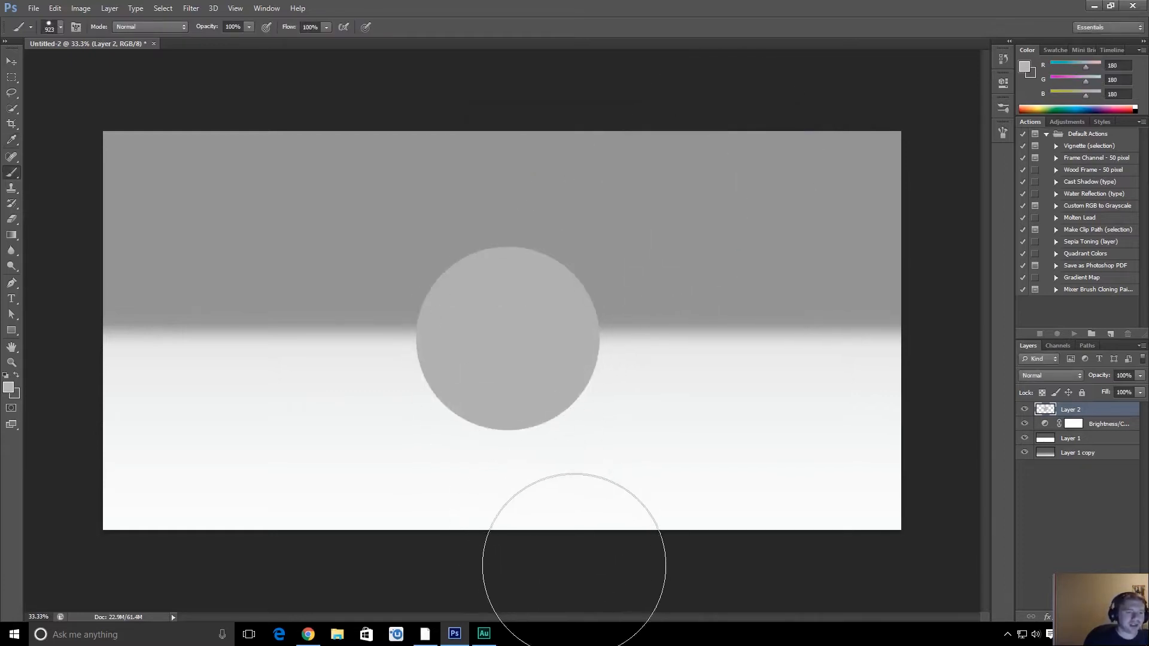
{"action": "key", "text": "ctrl+z"}
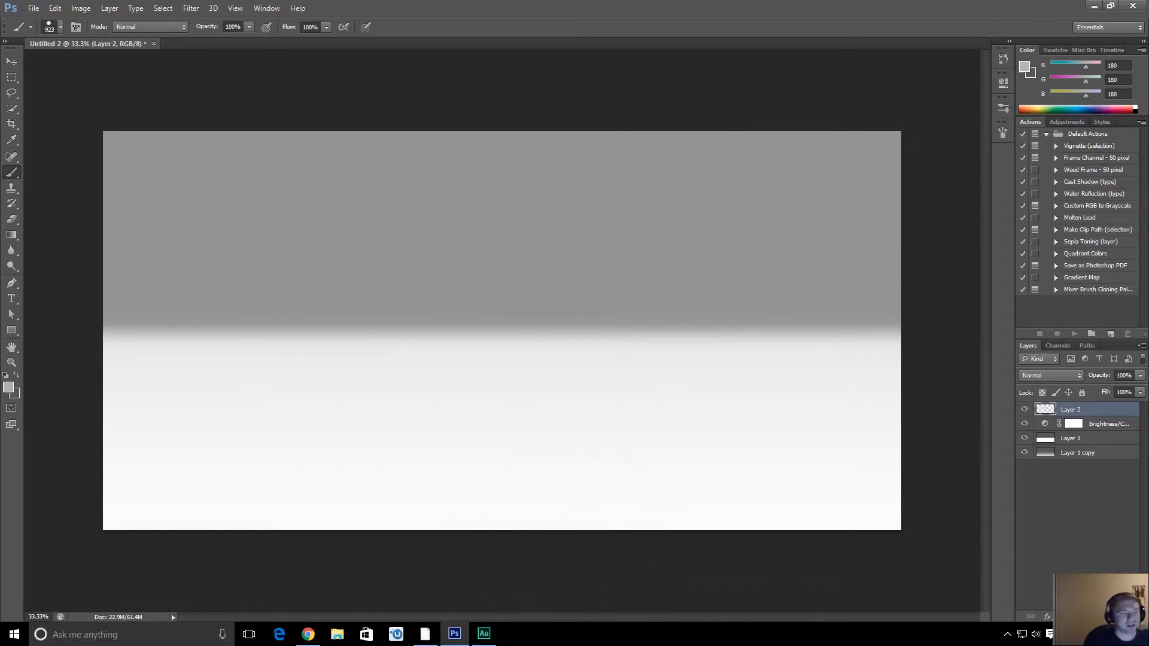
{"action": "left_click", "coordinate": [539, 335]}
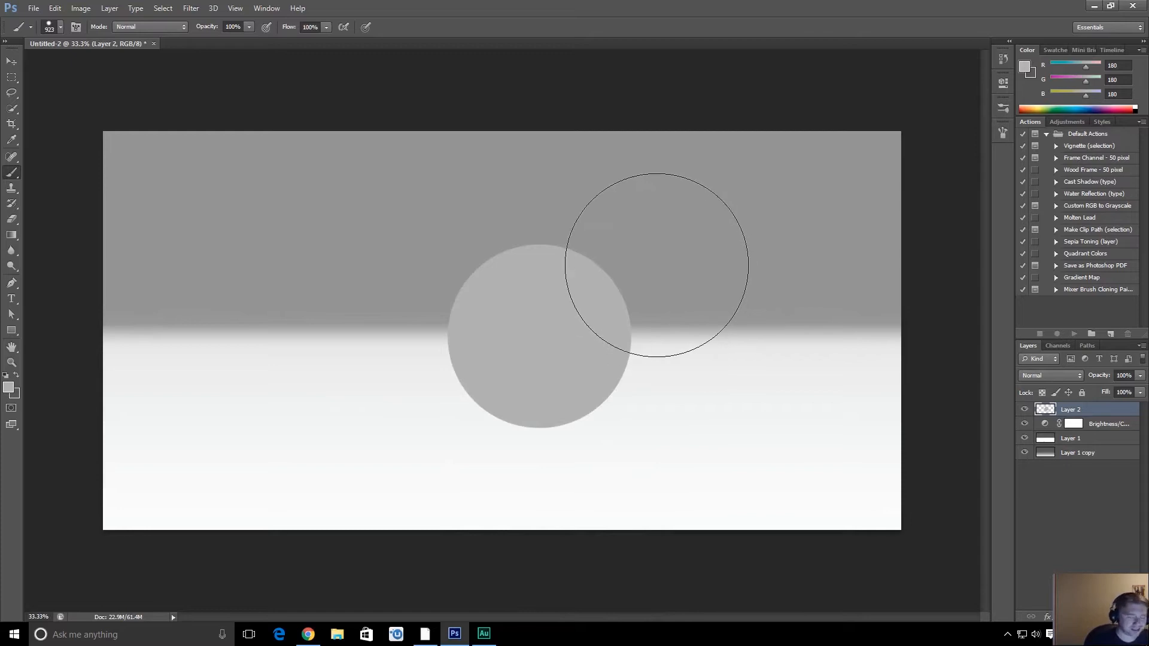
- Add a layer above the circle and draw a light grey arrow near the canvas's upper-right corner pointing toward the circle, using a 21 px brush
{"action": "key", "text": "ctrl+shift+n"}
{"action": "key", "text": "Return"}
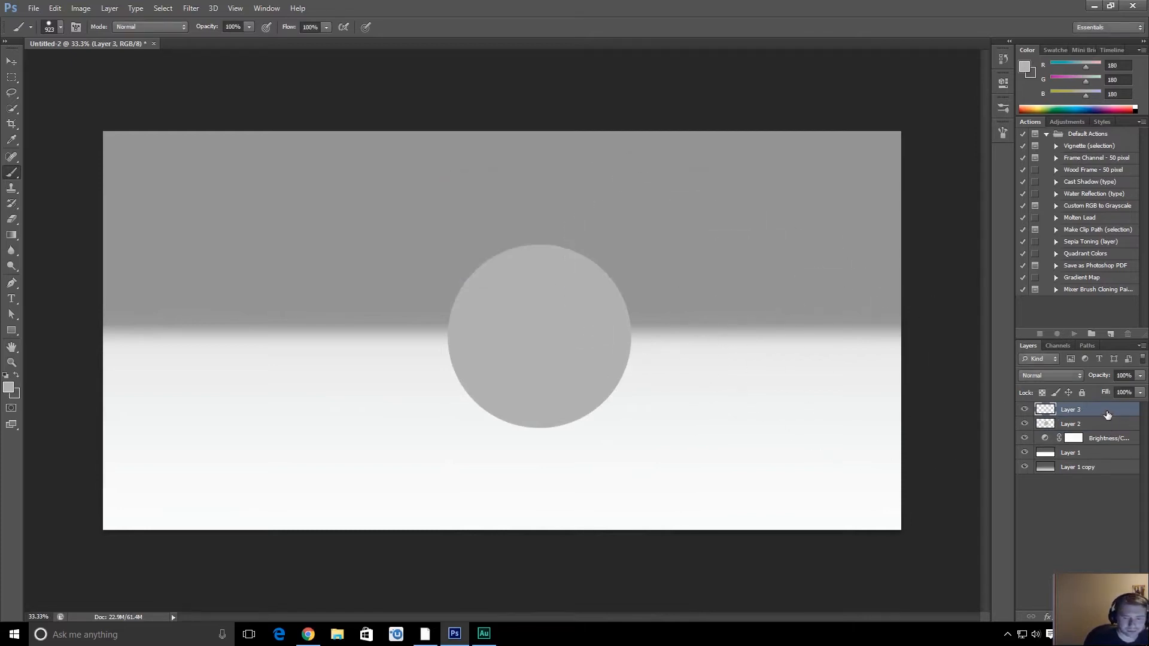
{"action": "left_click_drag", "start_coordinate": [775, 194], "coordinate": [669, 192]}
{"action": "left_click", "coordinate": [748, 333], "text": "alt"}
{"action": "left_click_drag", "start_coordinate": [870, 158], "coordinate": [872, 156]}
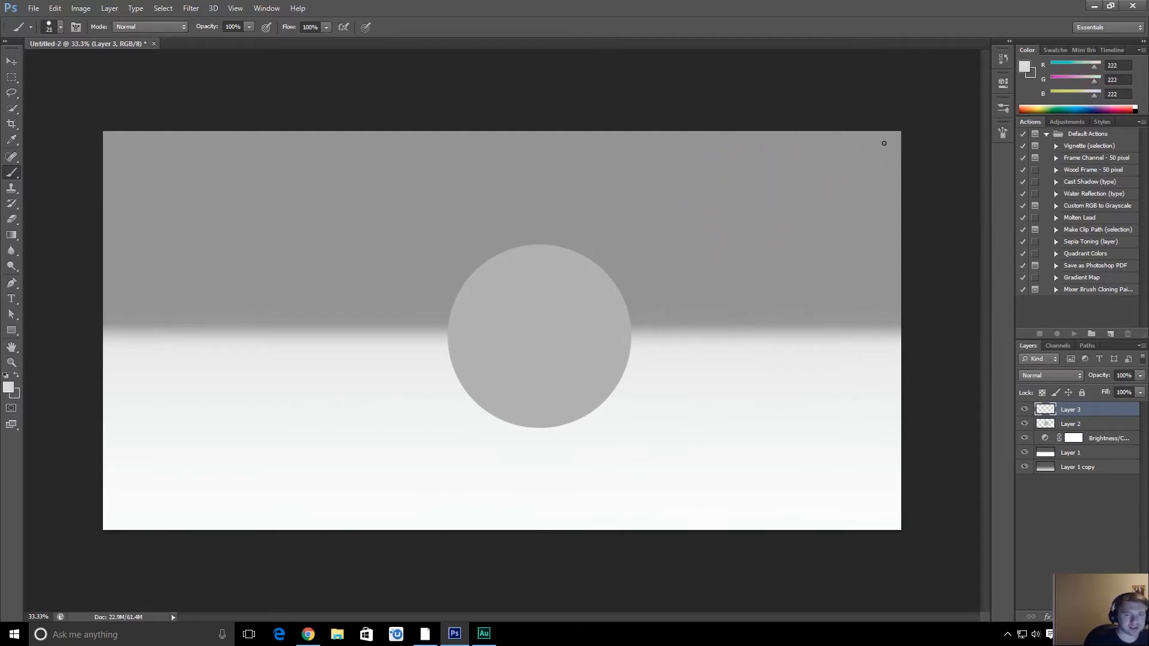
{"action": "left_click", "coordinate": [811, 184], "text": "shift"}
{"action": "left_click", "coordinate": [823, 155], "text": "shift"}
{"action": "left_click_drag", "start_coordinate": [814, 184], "coordinate": [837, 198]}
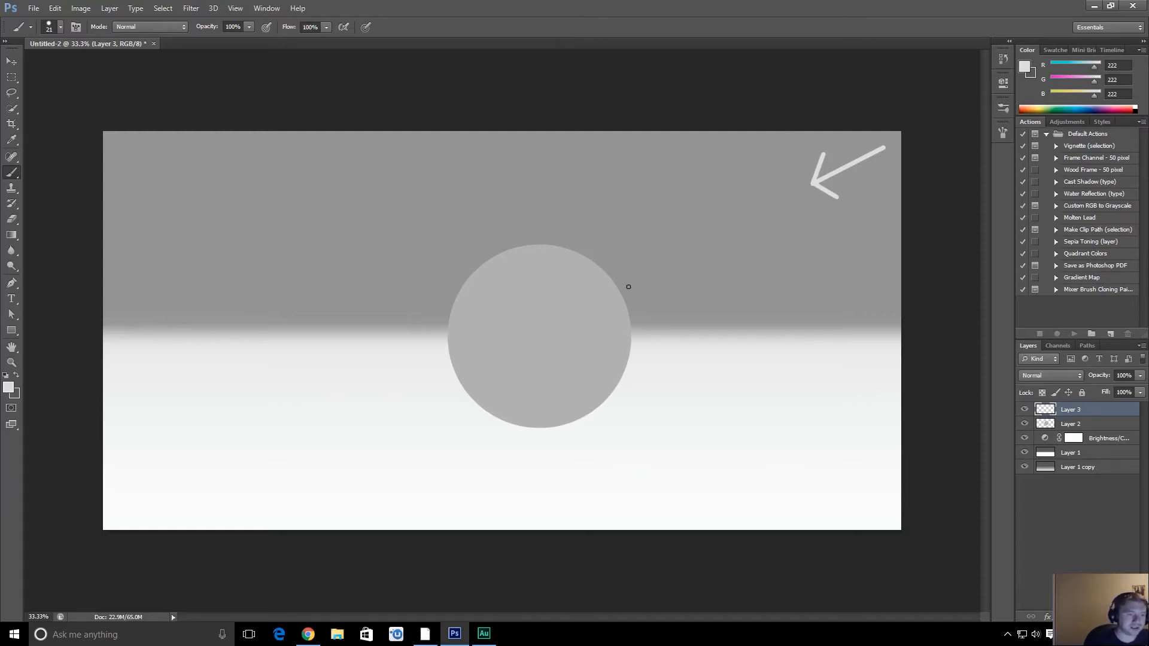
- Hide Layer 3 with the arrow
{"action": "left_click", "coordinate": [1024, 409]}
{"action": "left_click", "coordinate": [1024, 410]}
{"action": "left_click", "coordinate": [1024, 409]}
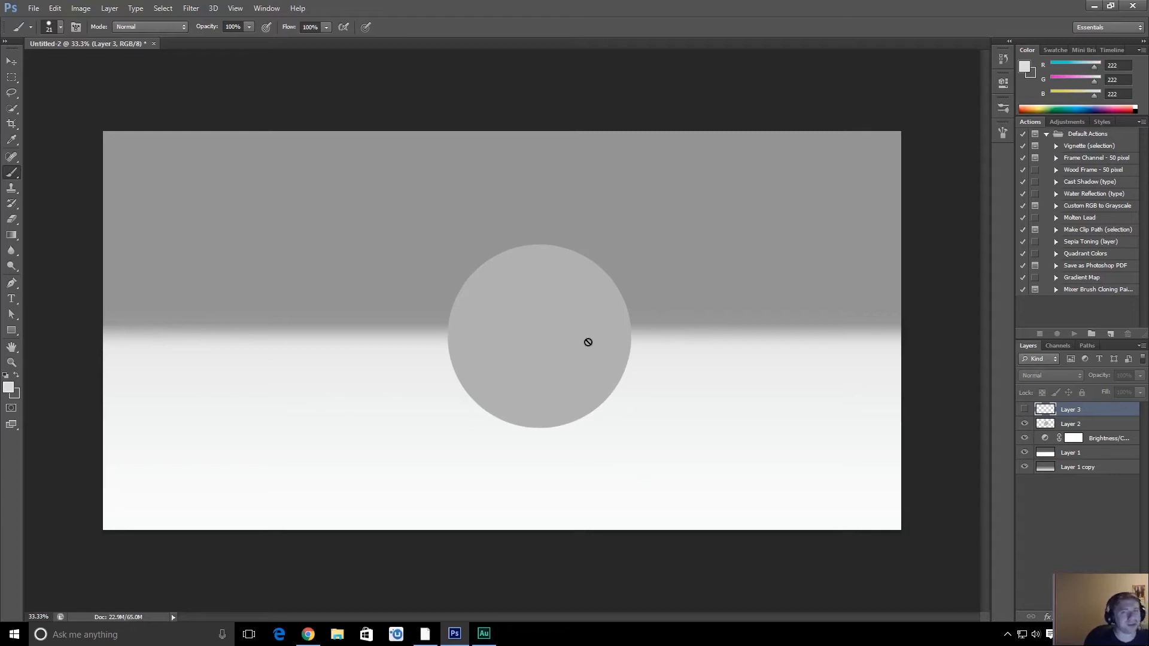
- Move the circle on Layer 2 a little to the left and show the arrow on Layer 3 again
{"action": "left_click", "coordinate": [1075, 425]}
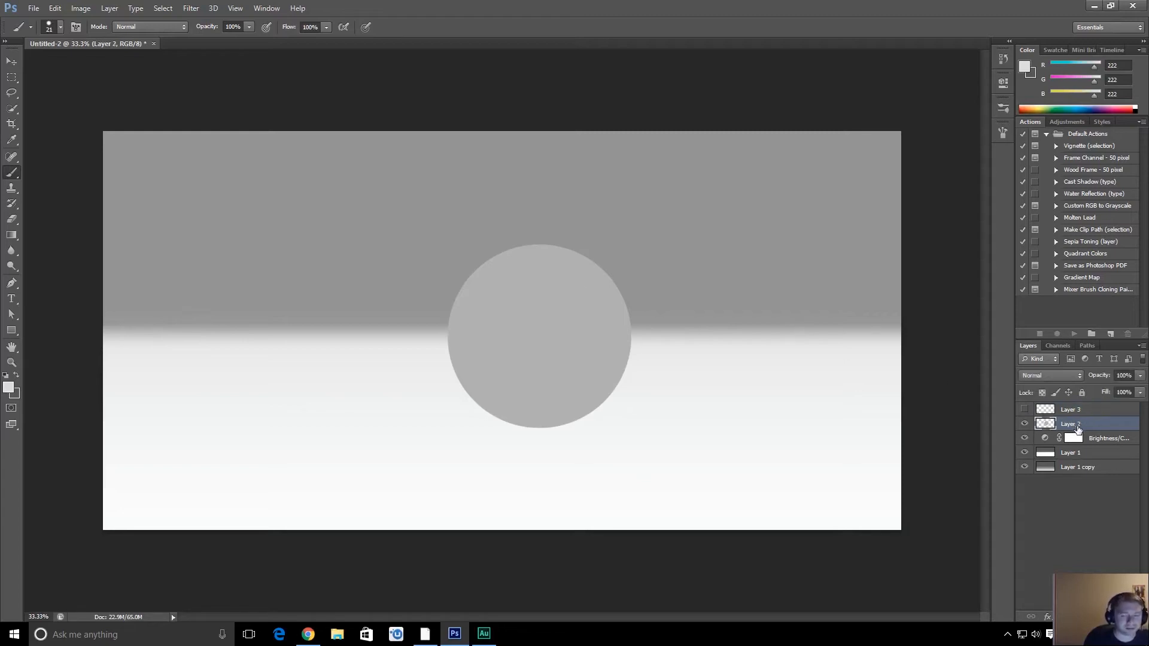
{"action": "key", "text": "v"}
{"action": "mouse_move", "coordinate": [577, 329]}
{"action": "left_mouse_down"}
{"action": "mouse_move", "coordinate": [554, 318]}
{"action": "mouse_move", "coordinate": [552, 329]}
{"action": "left_mouse_up"}
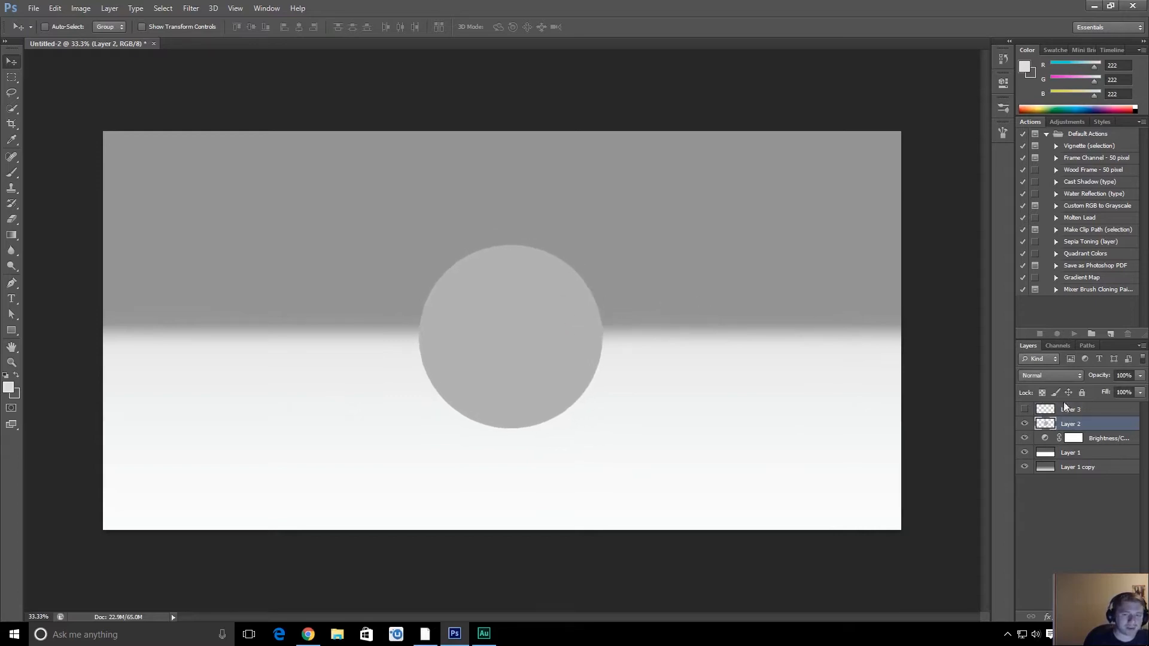
{"action": "left_click", "coordinate": [1025, 410]}
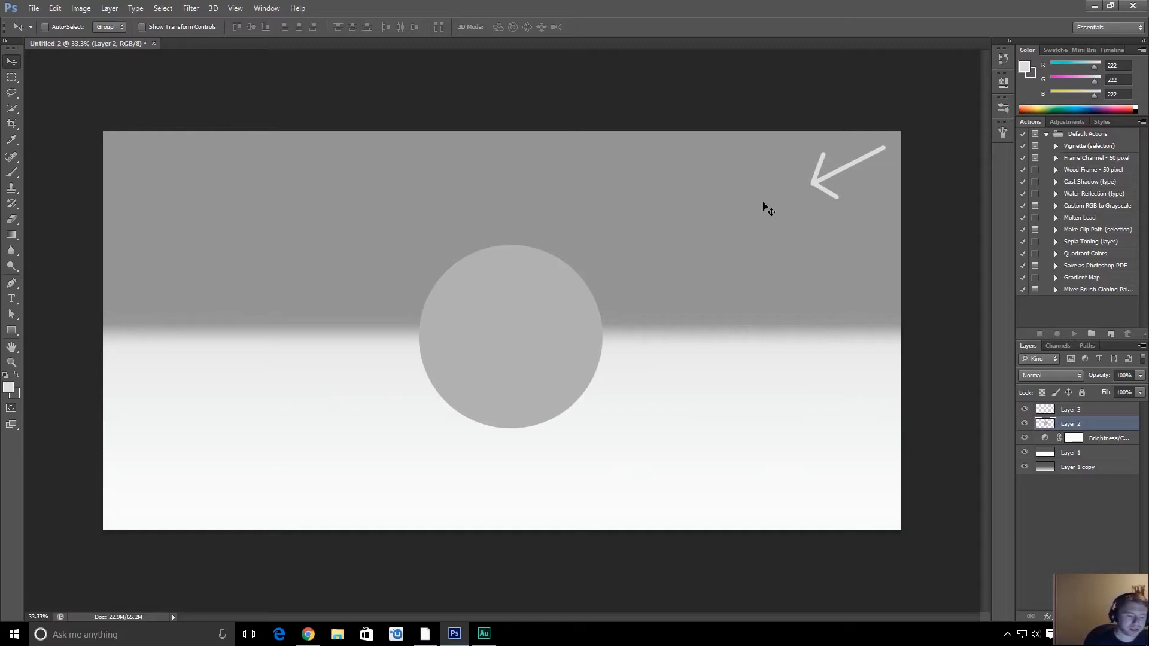
{"action": "key", "text": "b"}
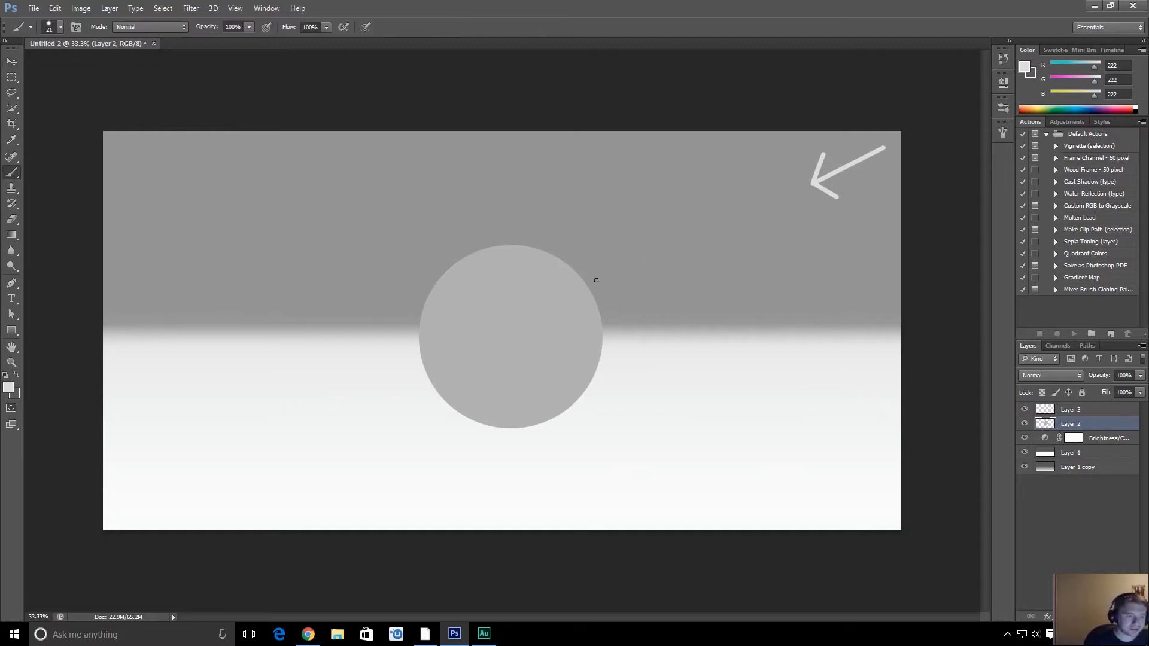
{"action": "left_click", "coordinate": [1090, 411]}
{"action": "key", "text": "space"}
{"action": "double_click", "coordinate": [1101, 410]}
{"action": "key", "text": "Escape"}
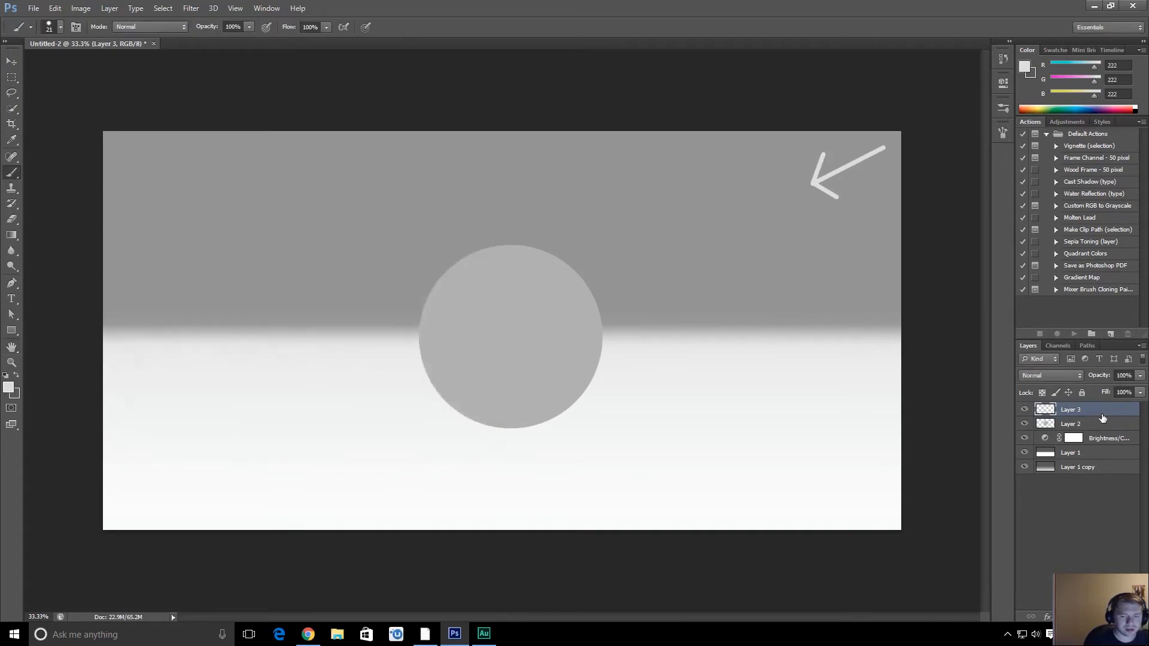
{"action": "key", "text": "ctrl+z"}
{"action": "key", "text": "ctrl+z"}
- Add an empty layer directly above the circle's layer and clip it to the circle
{"action": "left_click", "coordinate": [1101, 426]}
{"action": "key", "text": "ctrl+shift+n"}
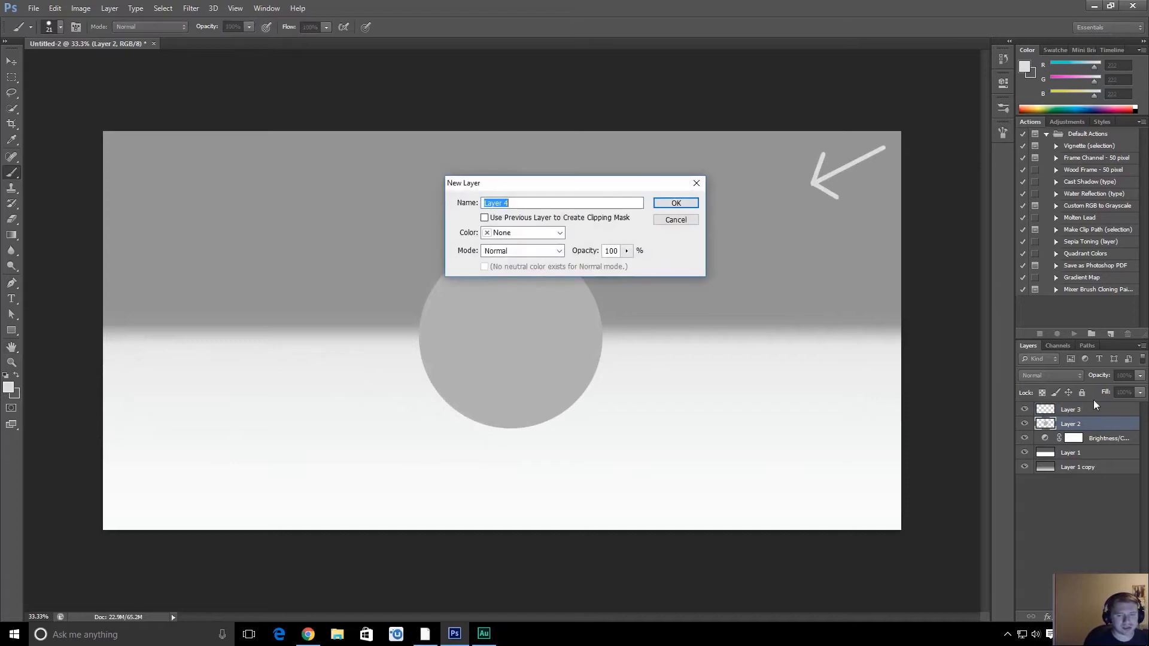
{"action": "key", "text": "Return"}
{"action": "left_click", "coordinate": [1091, 426], "text": "alt"}
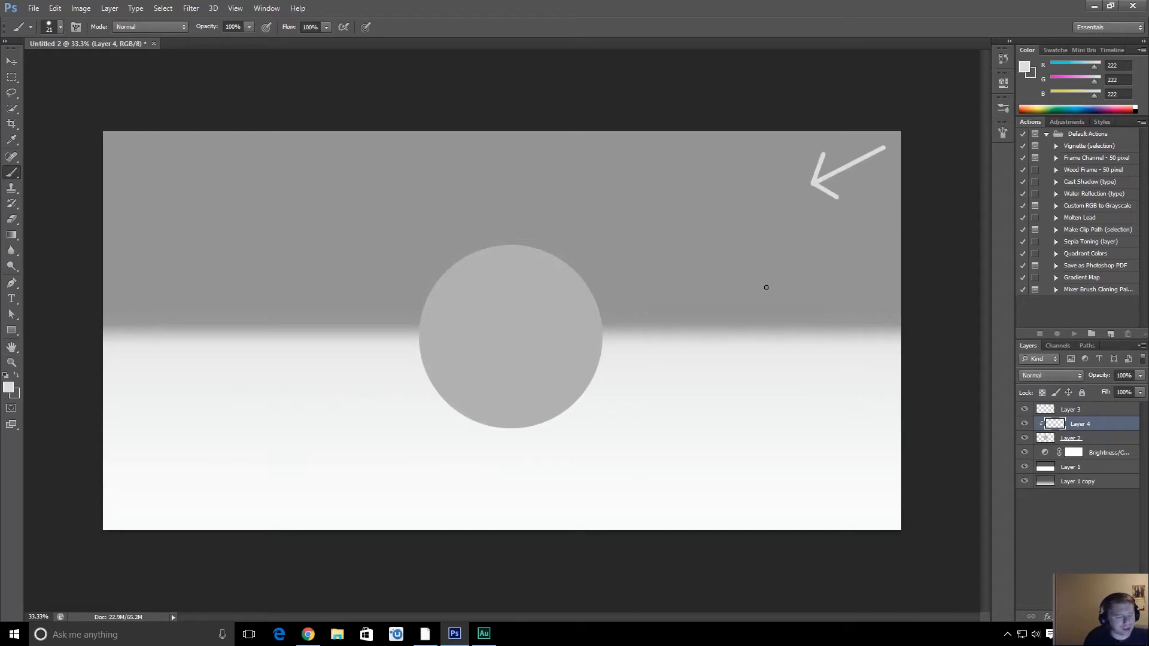
- Switch to a soft round brush and enlarge it to 306 px
{"action": "left_click_drag", "start_coordinate": [720, 239], "coordinate": [733, 239], "text": "alt"}
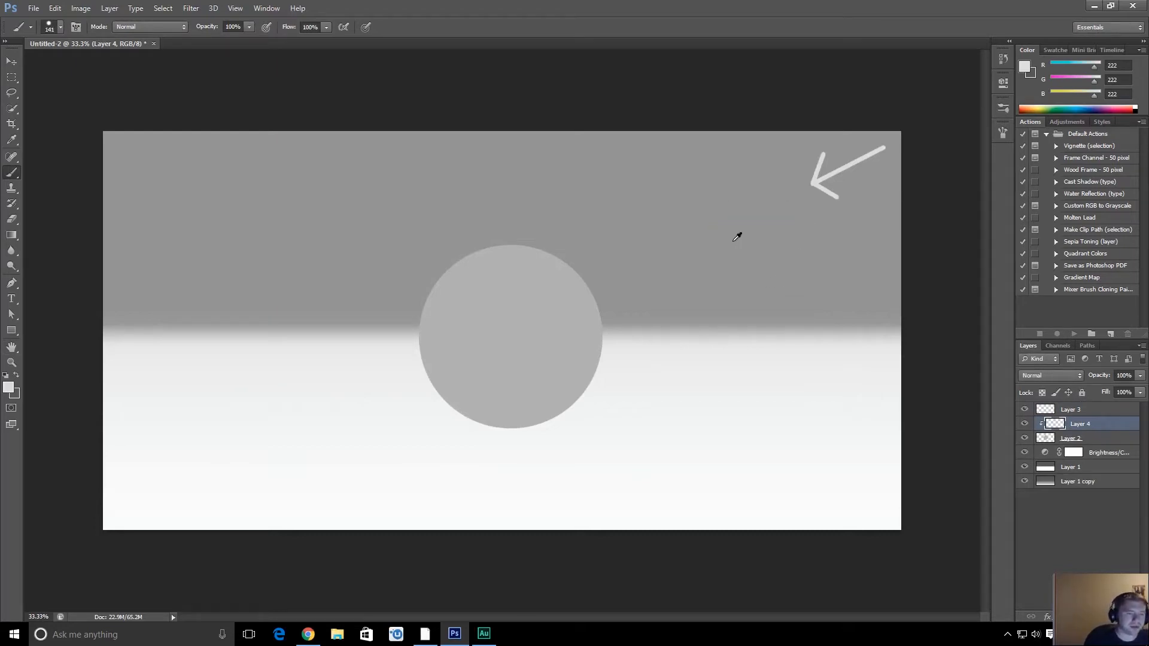
{"action": "left_click", "coordinate": [60, 30]}
{"action": "left_click", "coordinate": [18, 127]}
{"action": "left_click_drag", "start_coordinate": [652, 243], "coordinate": [646, 213], "text": "alt"}
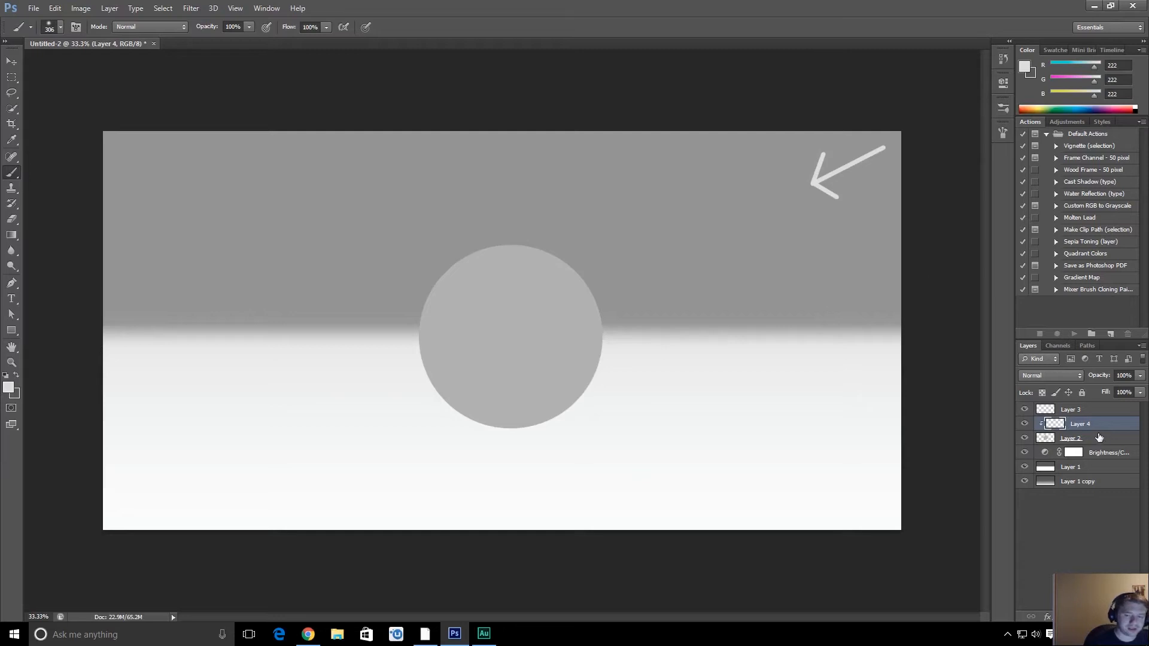
- Draw a wide light grey rectangle shape above Layer 3, covering the circle and the area to its right
{"action": "left_click", "coordinate": [1093, 414]}
{"action": "key", "text": "alt"}
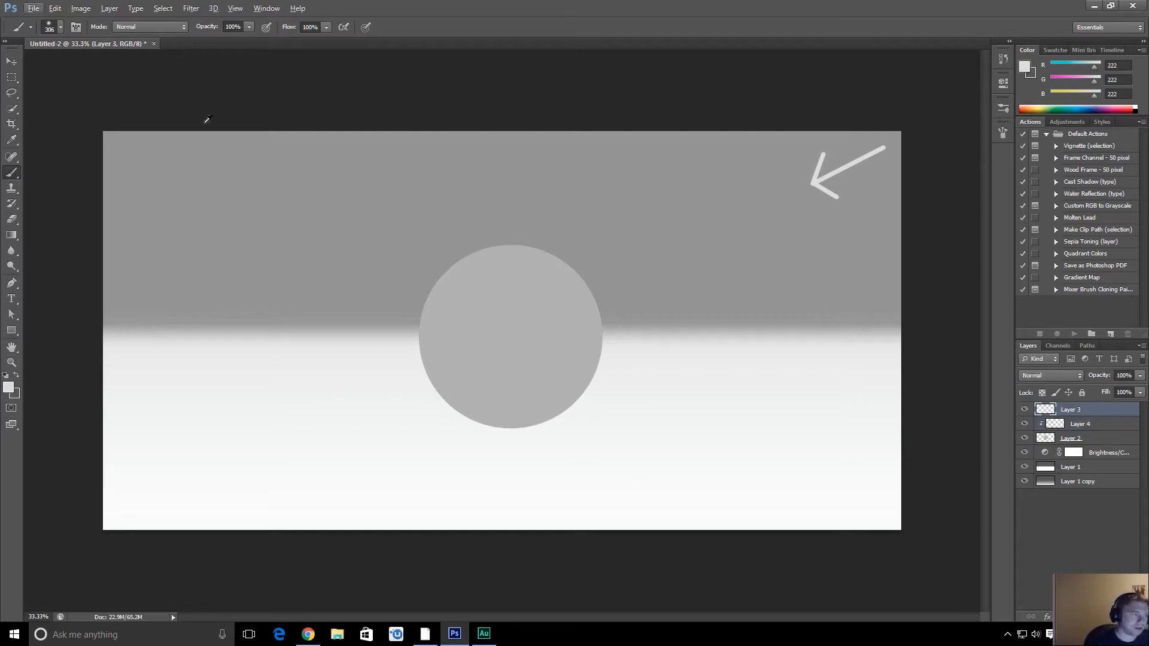
{"action": "left_click", "coordinate": [13, 329]}
{"action": "left_click_drag", "start_coordinate": [318, 251], "coordinate": [971, 430]}
{"action": "key", "text": "v"}
{"action": "left_click_drag", "start_coordinate": [915, 216], "coordinate": [862, 226]}
- Rotate the rectangle to about -26.87°, widen it to 141.72% and align its long upper edge with the arrow shaft
{"action": "key", "text": "ctrl+t"}
{"action": "left_click_drag", "start_coordinate": [902, 148], "coordinate": [847, 75]}
{"action": "mouse_move", "coordinate": [914, 138]}
{"action": "left_mouse_down"}
{"action": "mouse_move", "coordinate": [906, 128]}
{"action": "mouse_move", "coordinate": [908, 146]}
{"action": "left_mouse_up"}
{"action": "left_click_drag", "start_coordinate": [851, 200], "coordinate": [849, 206]}
{"action": "left_click_drag", "start_coordinate": [344, 519], "coordinate": [101, 642]}
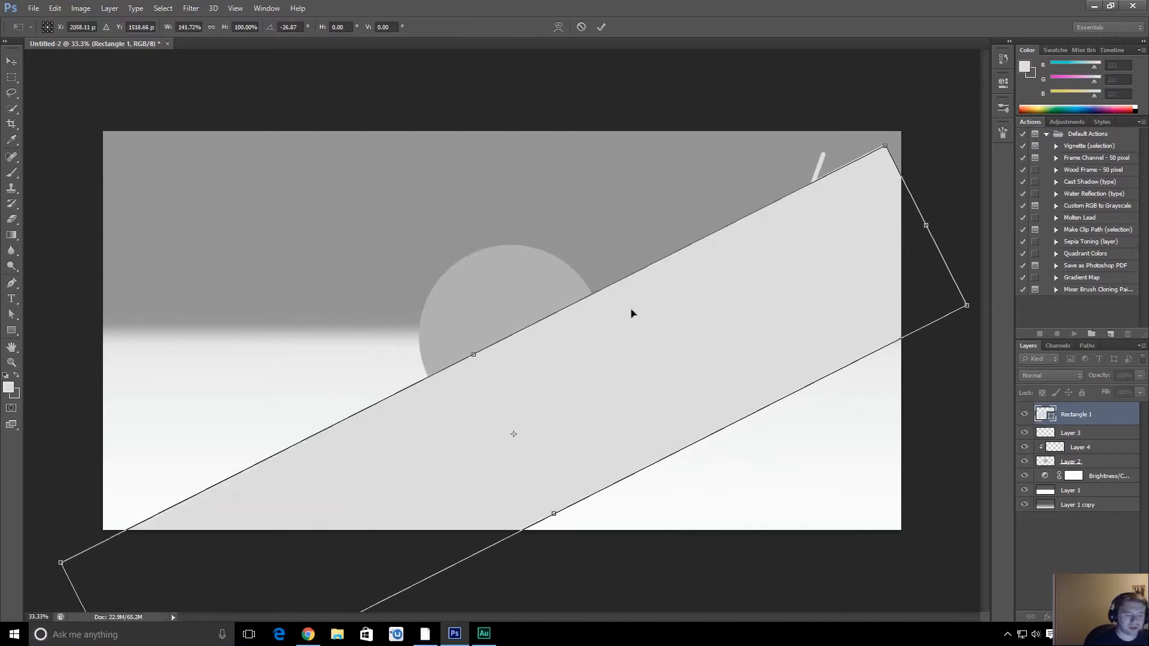
{"action": "key", "text": "Return"}
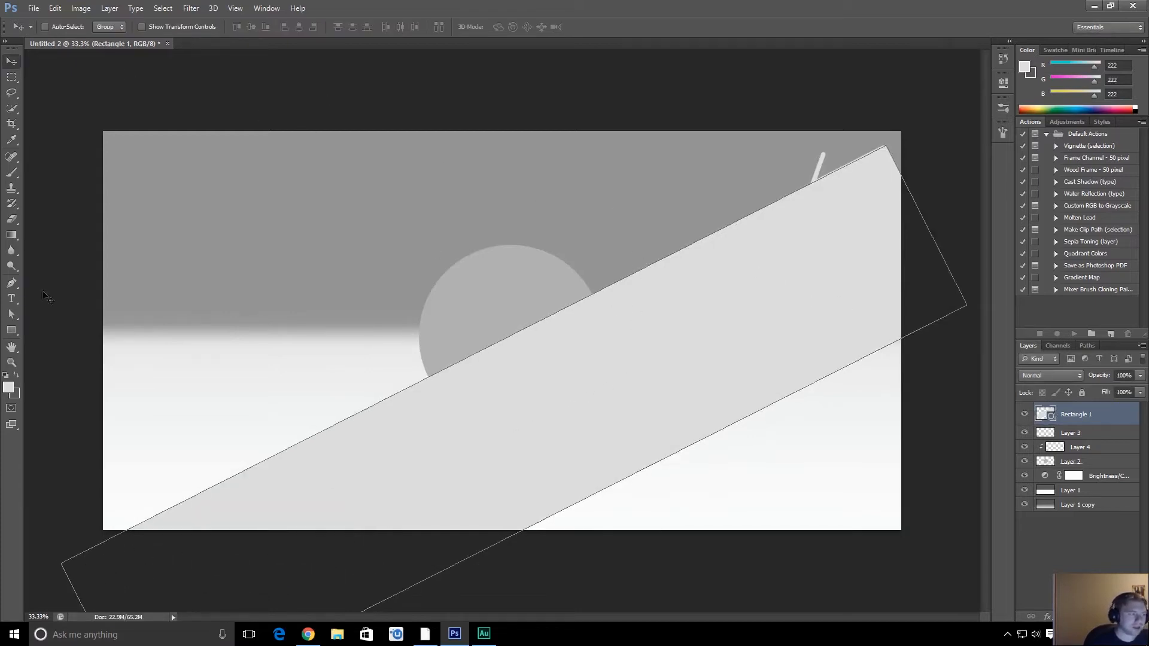
- Remove the rectangle's fill and give it a solid black 3 pt stroke
{"action": "left_click", "coordinate": [11, 330]}
{"action": "left_click", "coordinate": [66, 27]}
{"action": "left_click", "coordinate": [109, 28]}
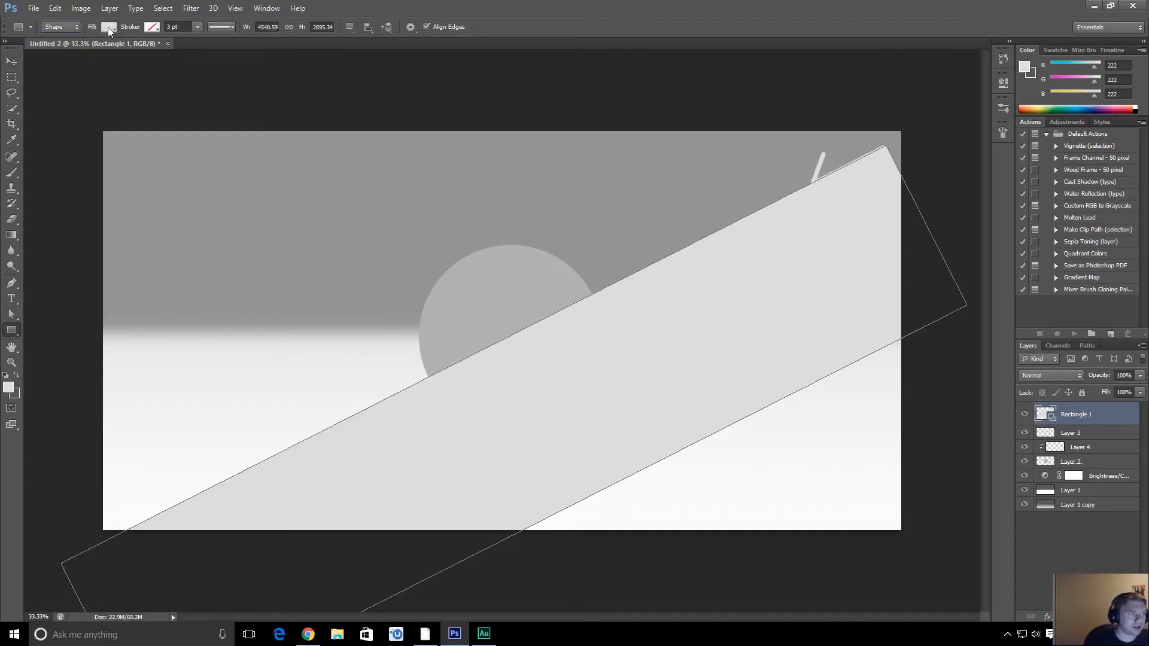
{"action": "left_click", "coordinate": [110, 29]}
{"action": "left_click", "coordinate": [59, 50]}
{"action": "left_click", "coordinate": [152, 26]}
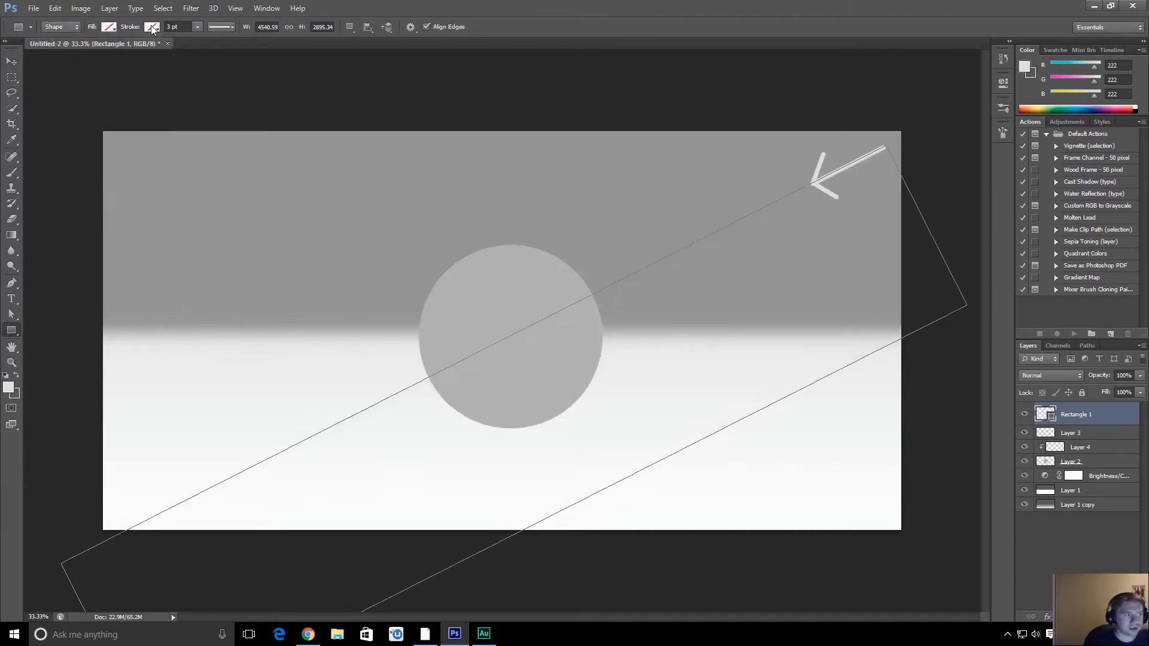
{"action": "left_click", "coordinate": [125, 52]}
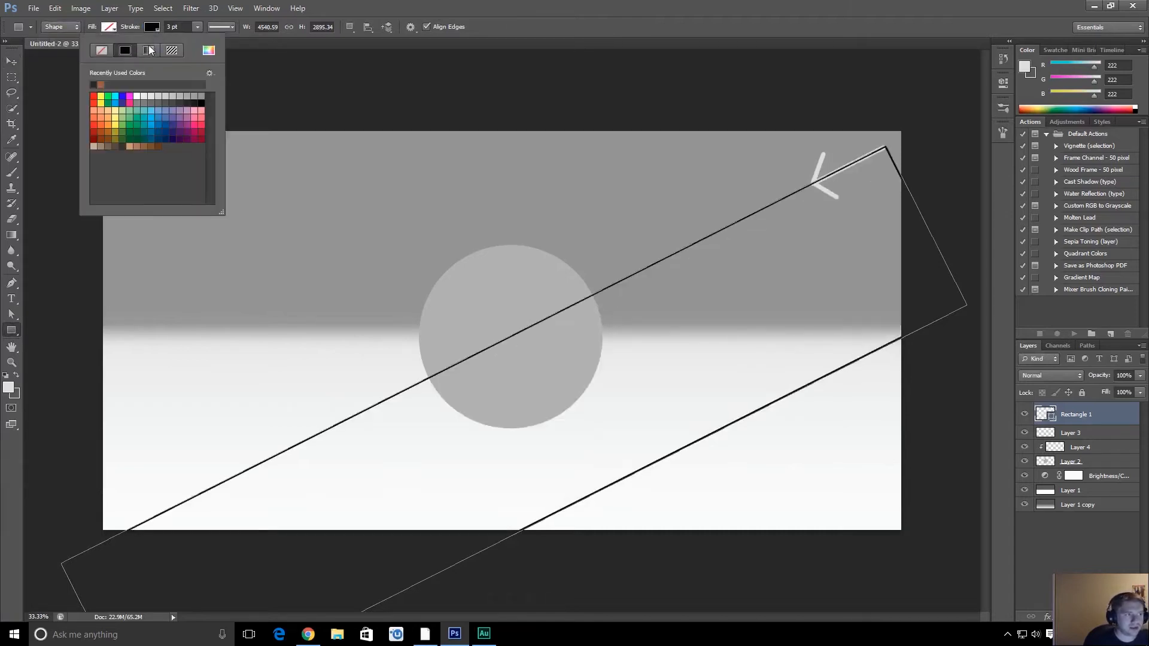
- Change the rectangle's stroke to the dashed line style
{"action": "left_click", "coordinate": [221, 27]}
{"action": "left_click", "coordinate": [222, 27]}
{"action": "left_click", "coordinate": [222, 27]}
{"action": "left_click", "coordinate": [218, 78]}
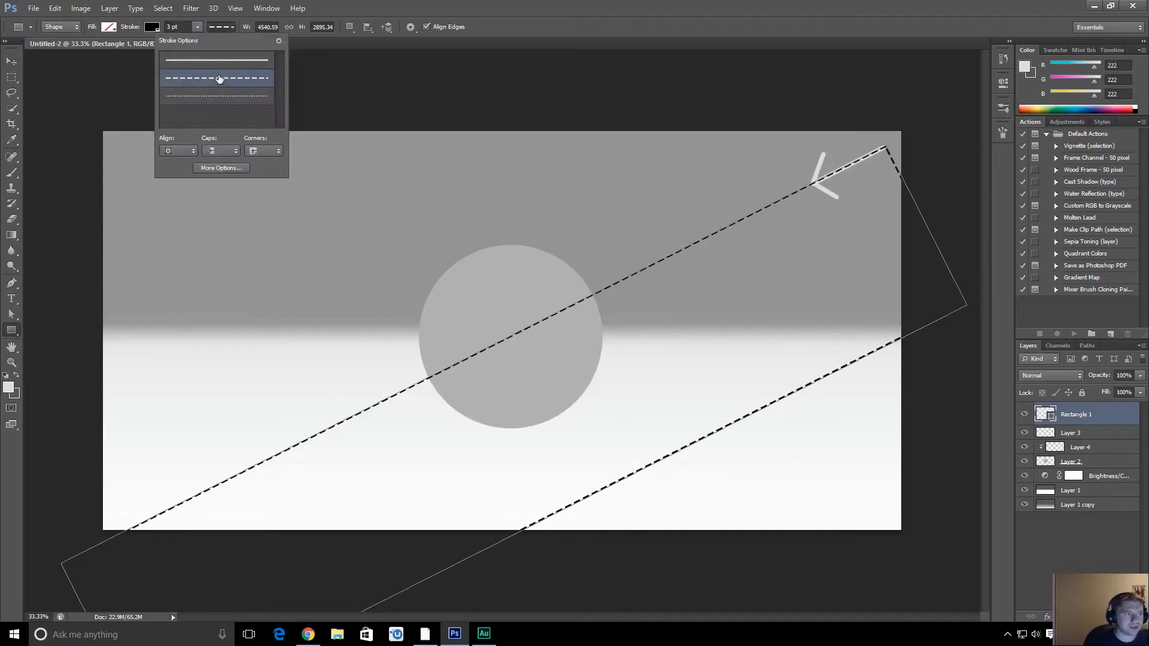
{"action": "left_click", "coordinate": [221, 27]}
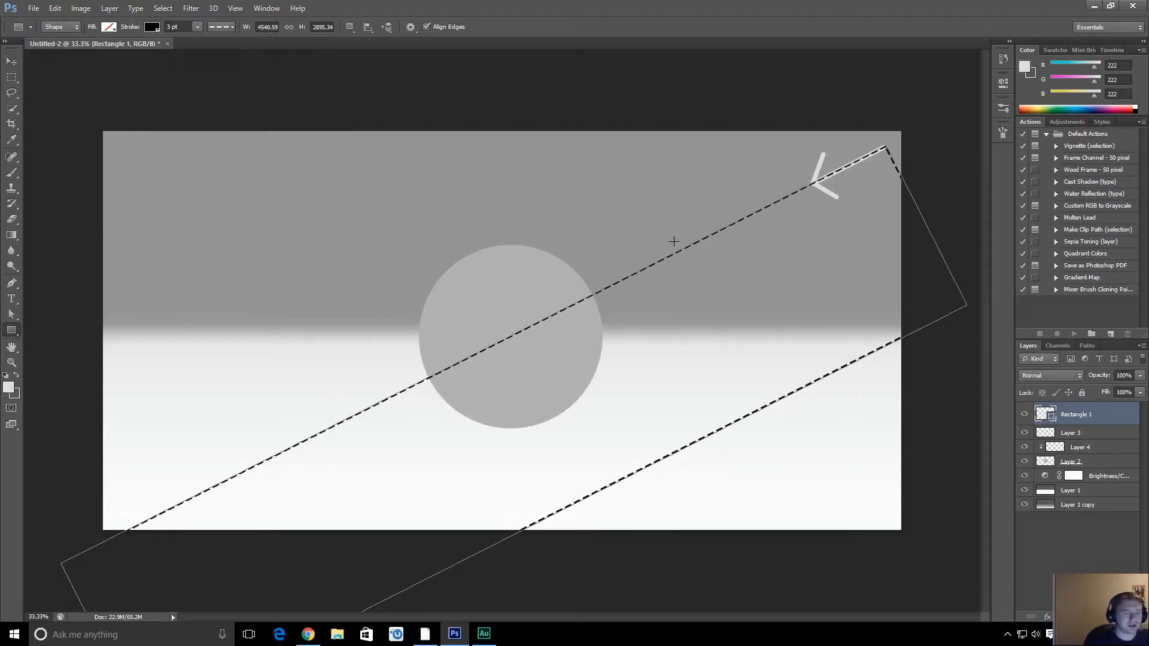
{"action": "key", "text": "Return"}
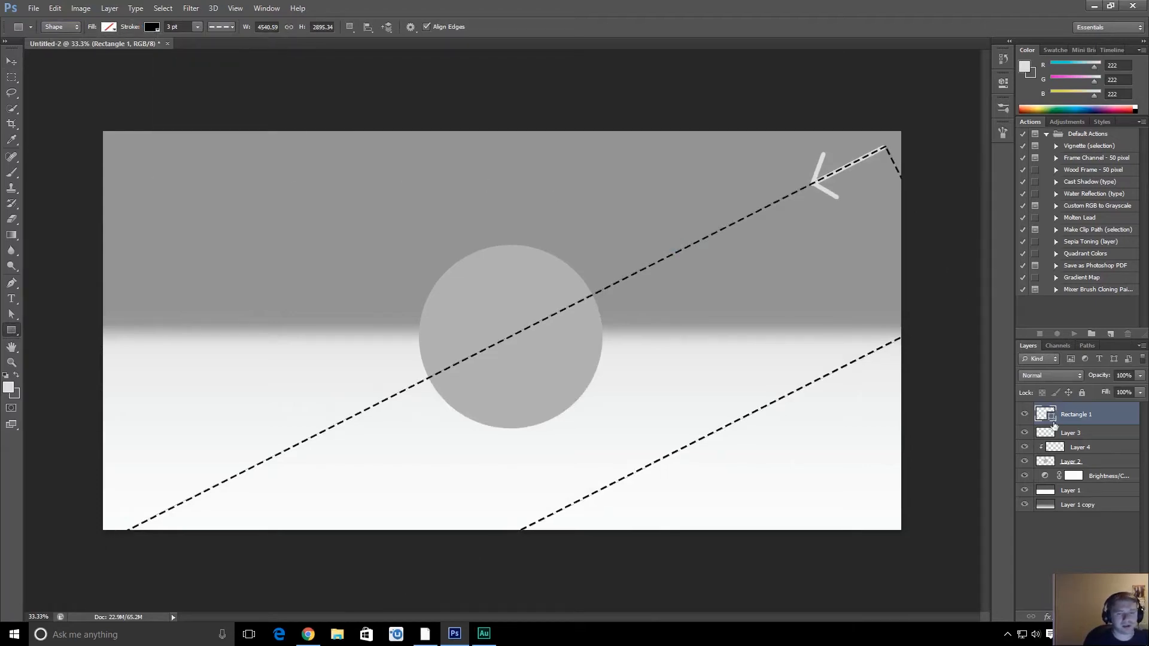
- Recolour the dashed stroke to #dedede sampled from the arrow, and add a layer mask to Rectangle 1
{"action": "left_click", "coordinate": [154, 27]}
{"action": "left_click", "coordinate": [207, 50]}
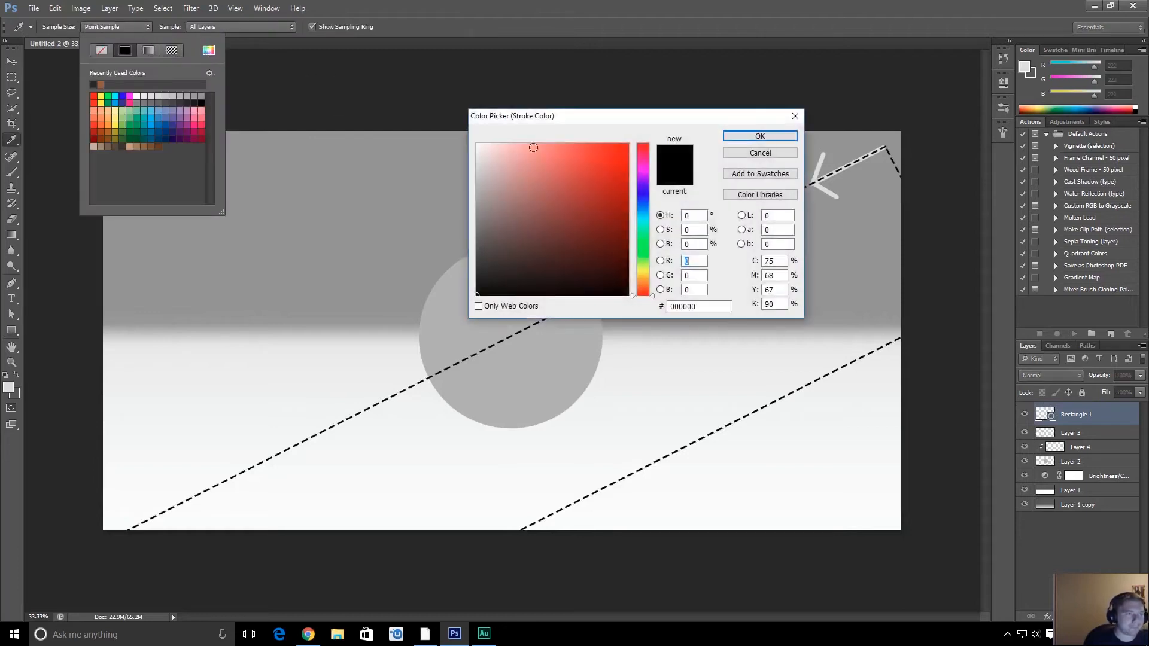
{"action": "left_click", "coordinate": [829, 185]}
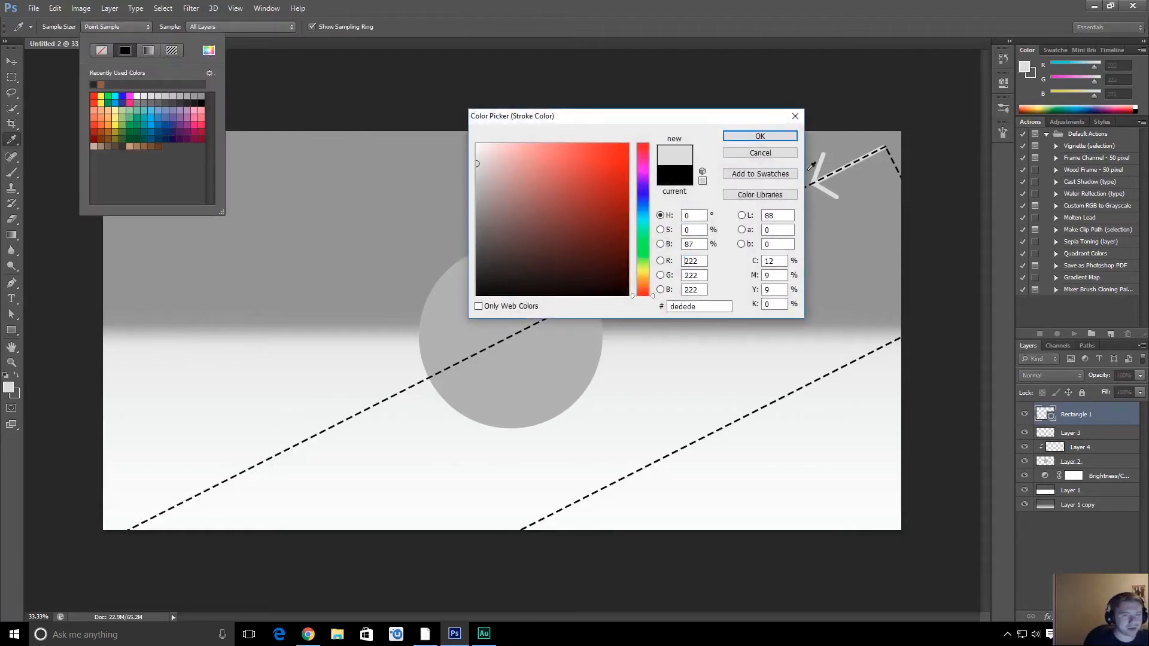
{"action": "left_click", "coordinate": [785, 136]}
{"action": "left_click", "coordinate": [816, 207]}
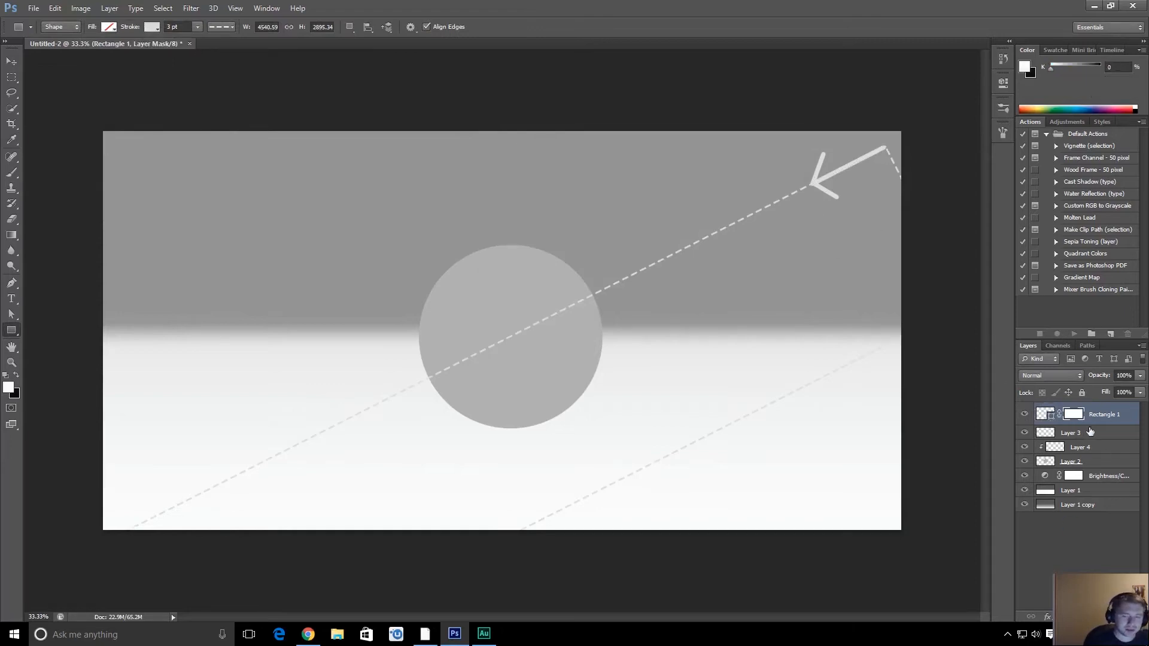
- Enable Layer Mask Hides Effects in the blending options of Rectangle 1
{"action": "double_click", "coordinate": [1123, 414]}
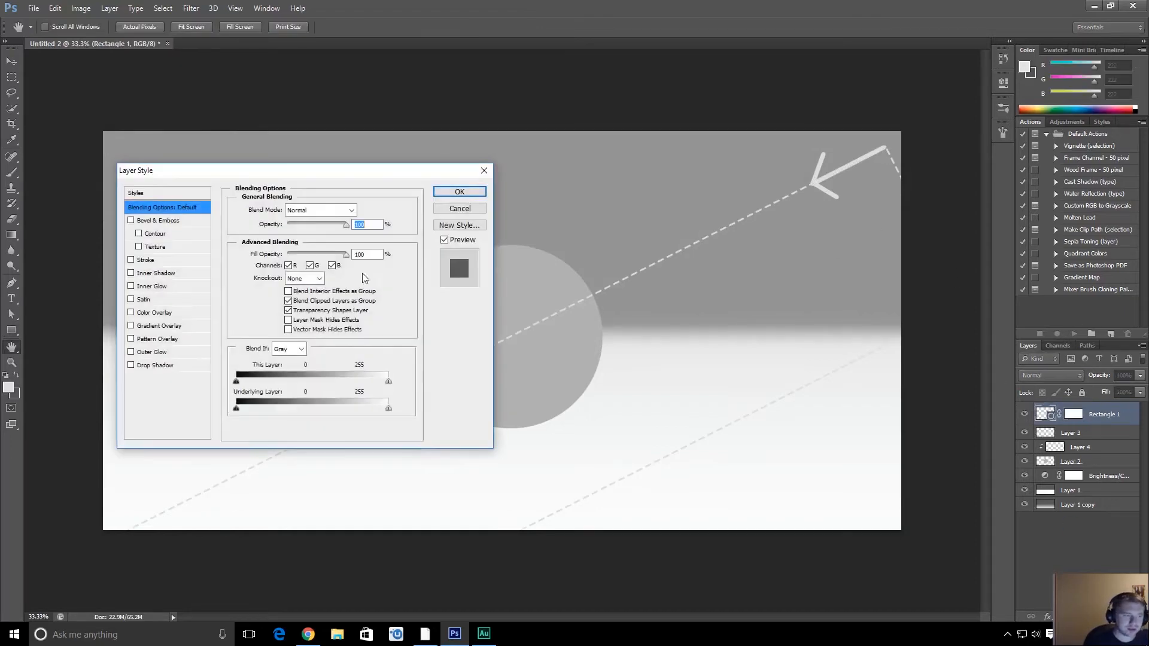
{"action": "left_click", "coordinate": [330, 319]}
{"action": "left_click", "coordinate": [459, 192]}
- Paint black on the rectangle's mask to hide its short end and lower edge, keeping only the dashed line through the circle
{"action": "key", "text": "b"}
{"action": "left_click_drag", "start_coordinate": [397, 264], "coordinate": [383, 271]}
{"action": "left_click", "coordinate": [1073, 414]}
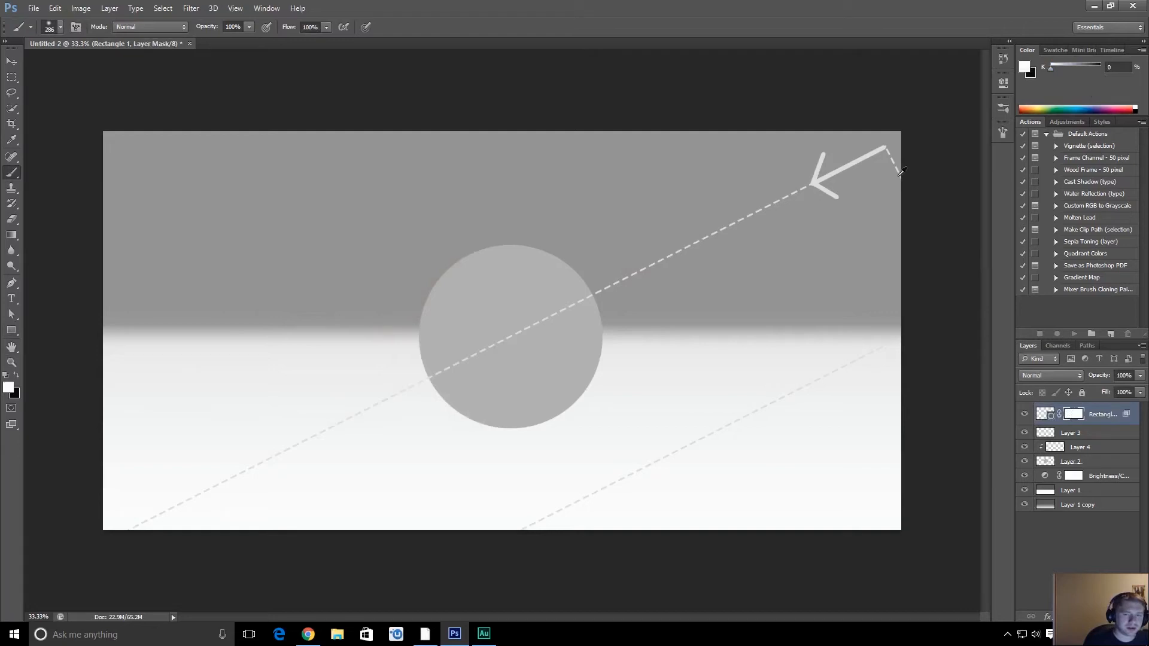
{"action": "left_click_drag", "start_coordinate": [887, 197], "coordinate": [889, 197]}
{"action": "key", "text": "x"}
{"action": "left_click", "coordinate": [887, 163]}
{"action": "mouse_move", "coordinate": [802, 382]}
{"action": "left_mouse_down"}
{"action": "mouse_move", "coordinate": [688, 414]}
{"action": "mouse_move", "coordinate": [584, 462]}
{"action": "left_mouse_up"}
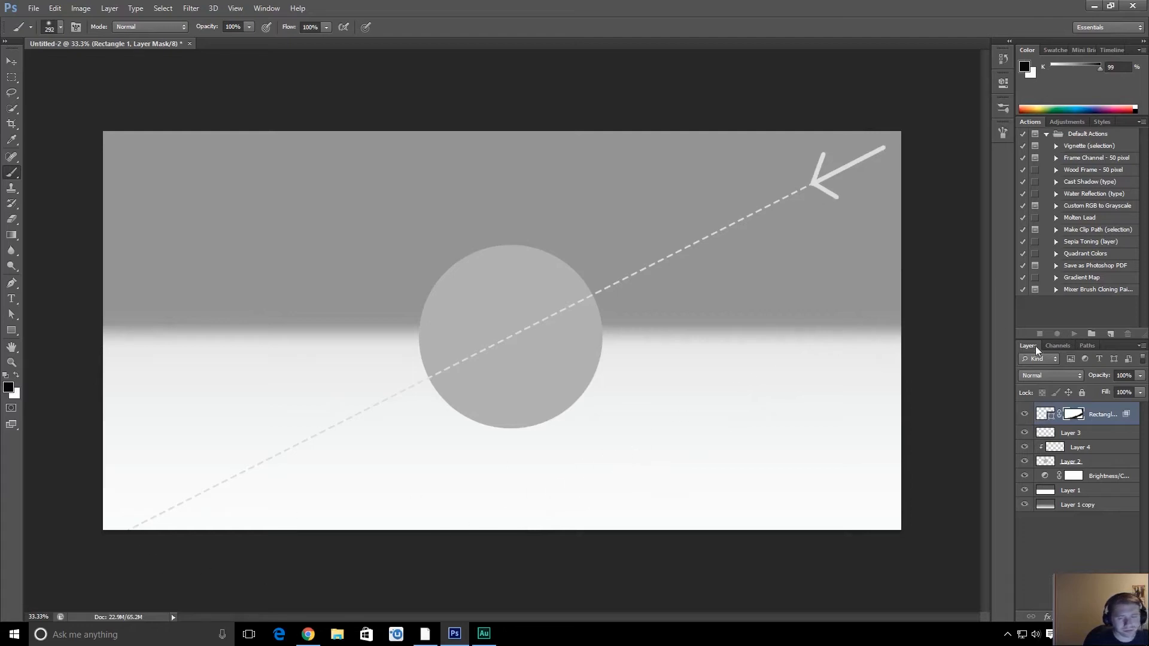
- Try painting white over the circle on Layer 3 with a 526 px soft brush, and undo the stroke
{"action": "left_click", "coordinate": [1092, 435]}
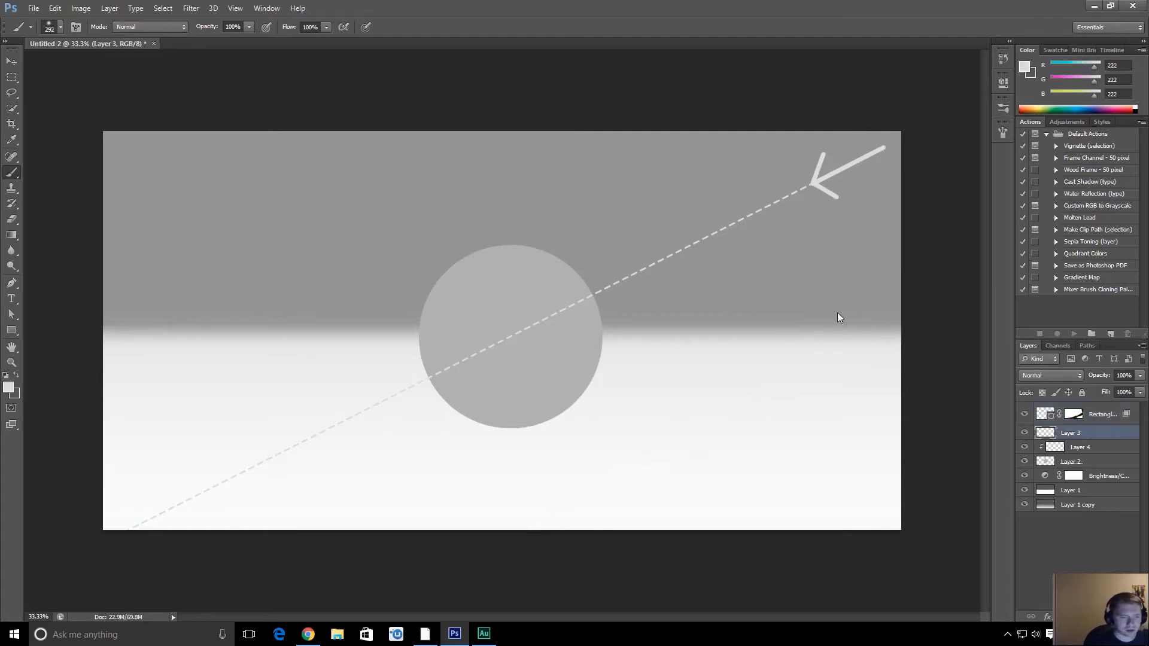
{"action": "left_click_drag", "start_coordinate": [551, 367], "coordinate": [597, 367]}
{"action": "left_click", "coordinate": [108, 284], "text": "alt"}
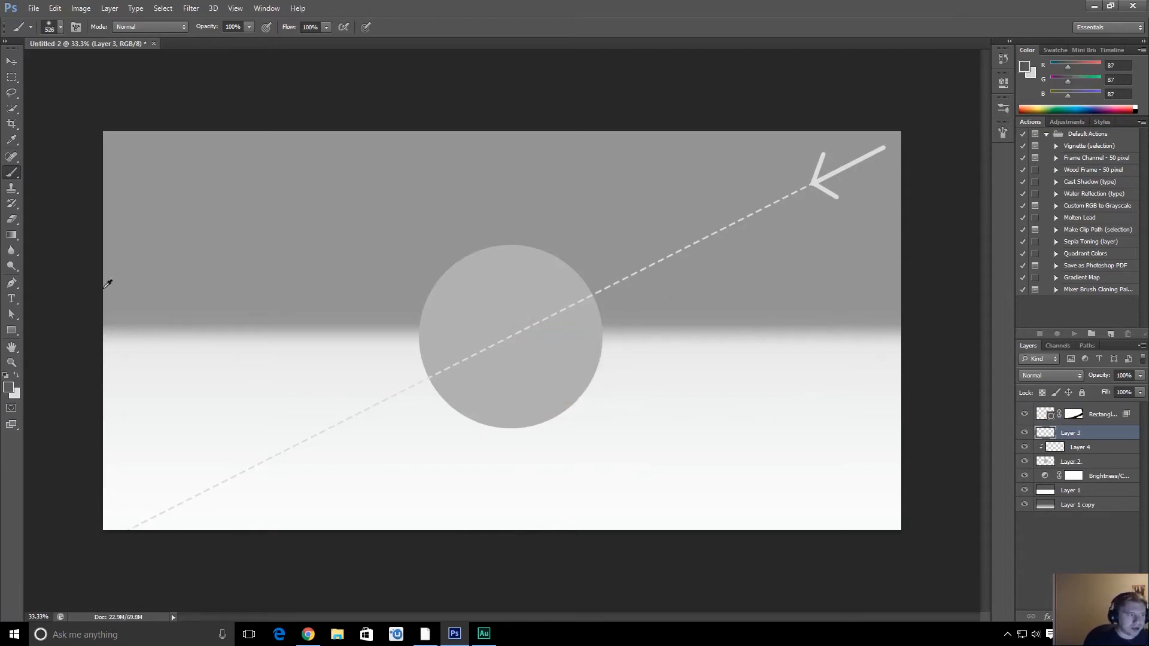
{"action": "left_click", "coordinate": [9, 387]}
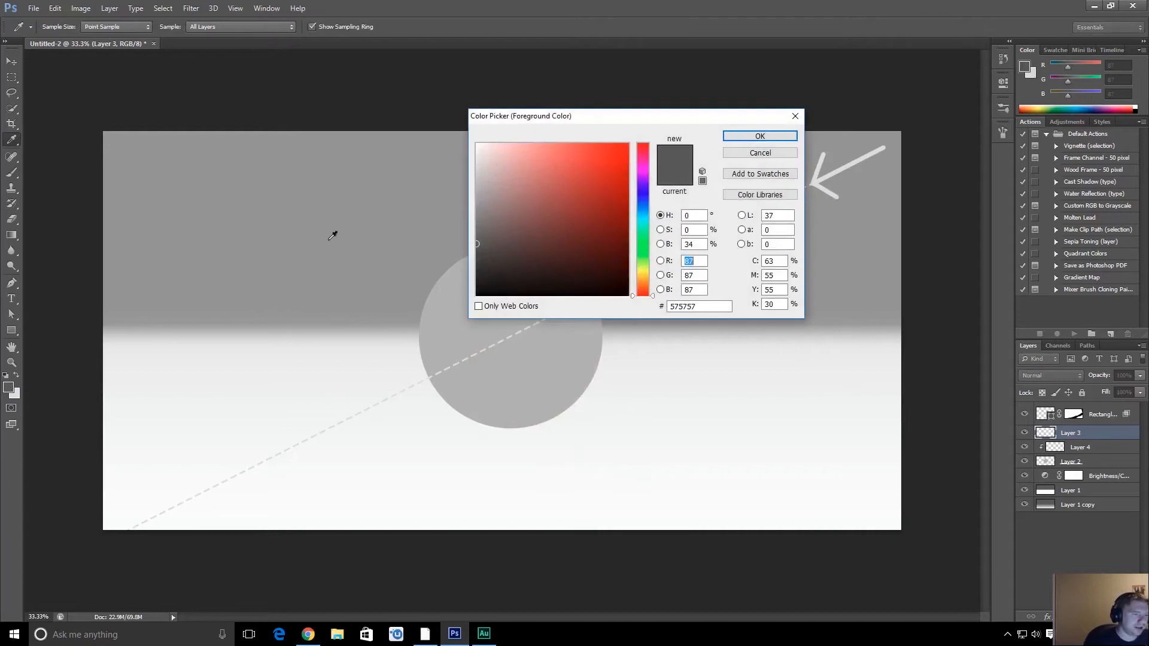
{"action": "left_click_drag", "start_coordinate": [511, 247], "coordinate": [479, 116]}
{"action": "left_click", "coordinate": [752, 135]}
{"action": "key", "text": "b"}
{"action": "mouse_move", "coordinate": [505, 254]}
{"action": "left_mouse_down"}
{"action": "mouse_move", "coordinate": [548, 254]}
{"action": "mouse_move", "coordinate": [467, 315]}
{"action": "mouse_move", "coordinate": [593, 356]}
{"action": "left_mouse_up"}
{"action": "key", "text": "ctrl+z"}
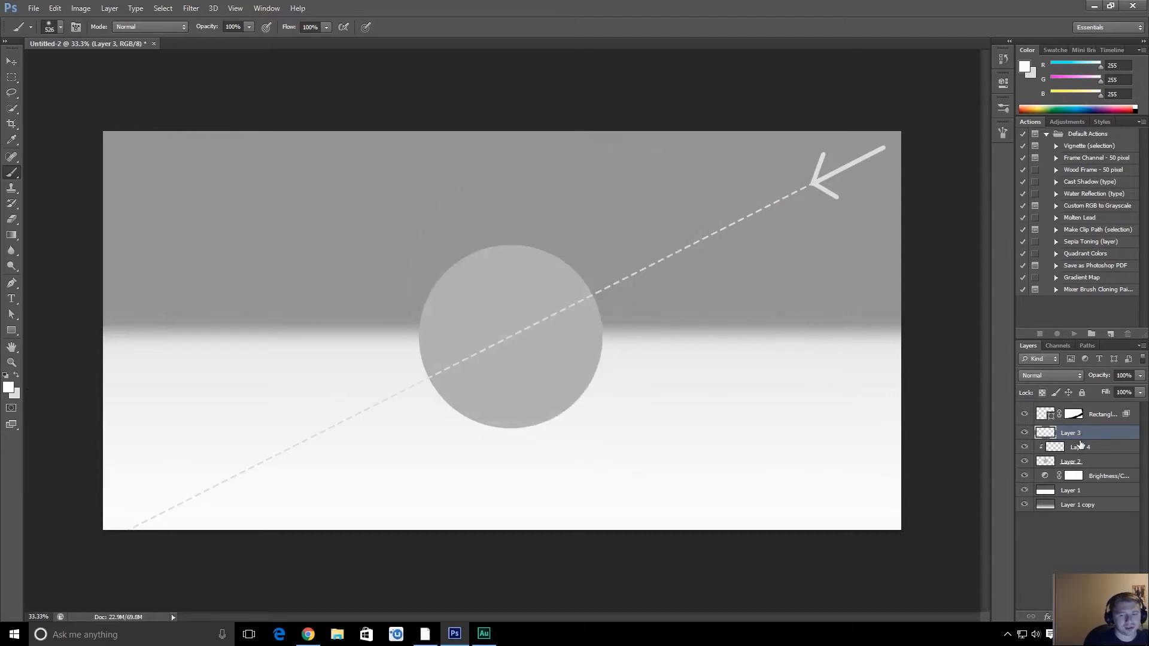
- Try a white and then a black soft stroke over the circle on Layer 4, undoing each one
{"action": "left_click", "coordinate": [1081, 447]}
{"action": "mouse_move", "coordinate": [562, 257]}
{"action": "left_mouse_down"}
{"action": "mouse_move", "coordinate": [491, 207]}
{"action": "mouse_move", "coordinate": [570, 207]}
{"action": "mouse_move", "coordinate": [523, 379]}
{"action": "left_mouse_up"}
{"action": "key", "text": "ctrl+z"}
{"action": "key", "text": "d"}
{"action": "mouse_move", "coordinate": [425, 281]}
{"action": "left_mouse_down"}
{"action": "mouse_move", "coordinate": [444, 397]}
{"action": "mouse_move", "coordinate": [479, 239]}
{"action": "mouse_move", "coordinate": [526, 243]}
{"action": "mouse_move", "coordinate": [484, 328]}
{"action": "left_mouse_up"}
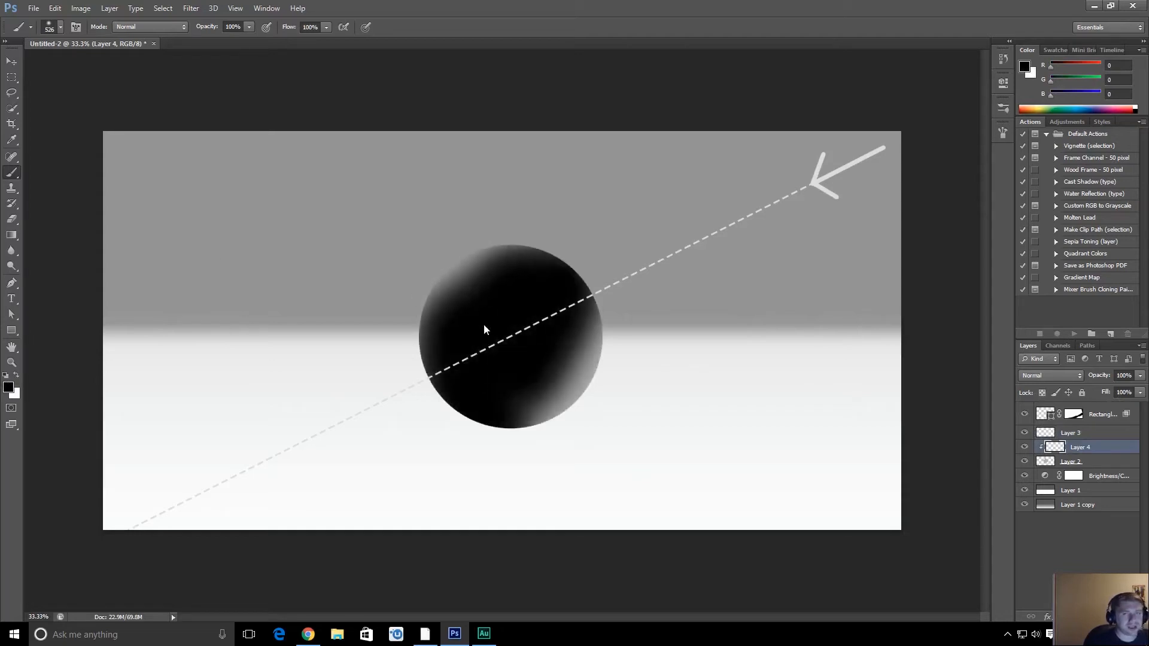
{"action": "key", "text": "ctrl+z"}
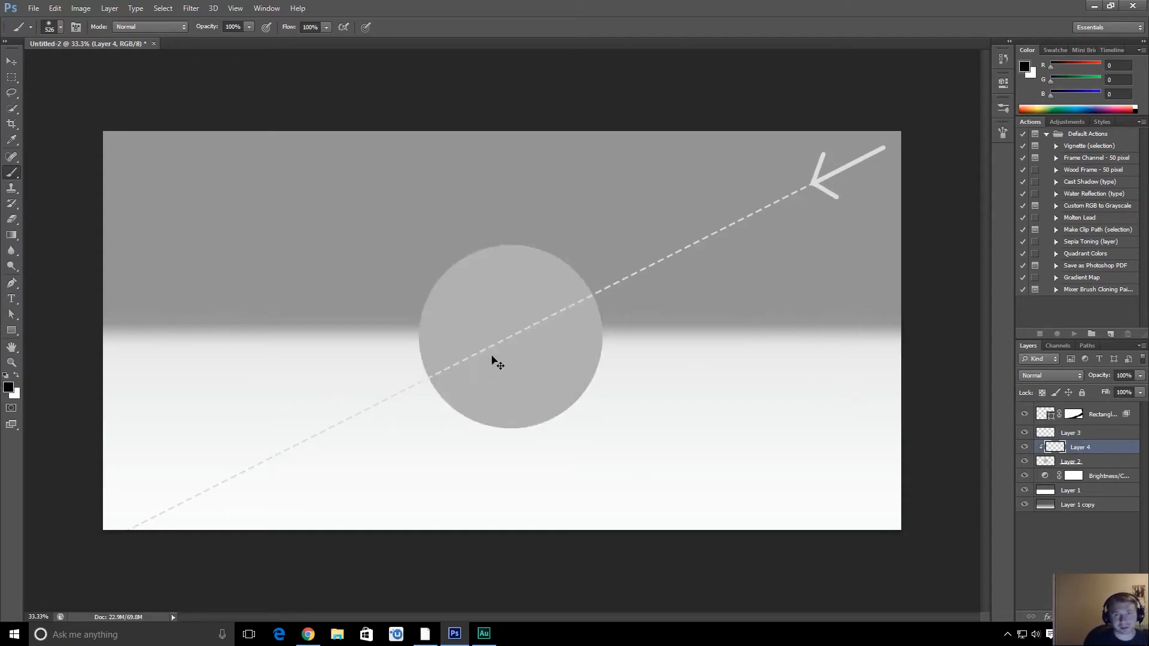
- Set the foreground to dark grey RGB 39 and paint a soft shadow over the circle's left half on Layer 4 with a 741 px brush
{"action": "left_click", "coordinate": [9, 387]}
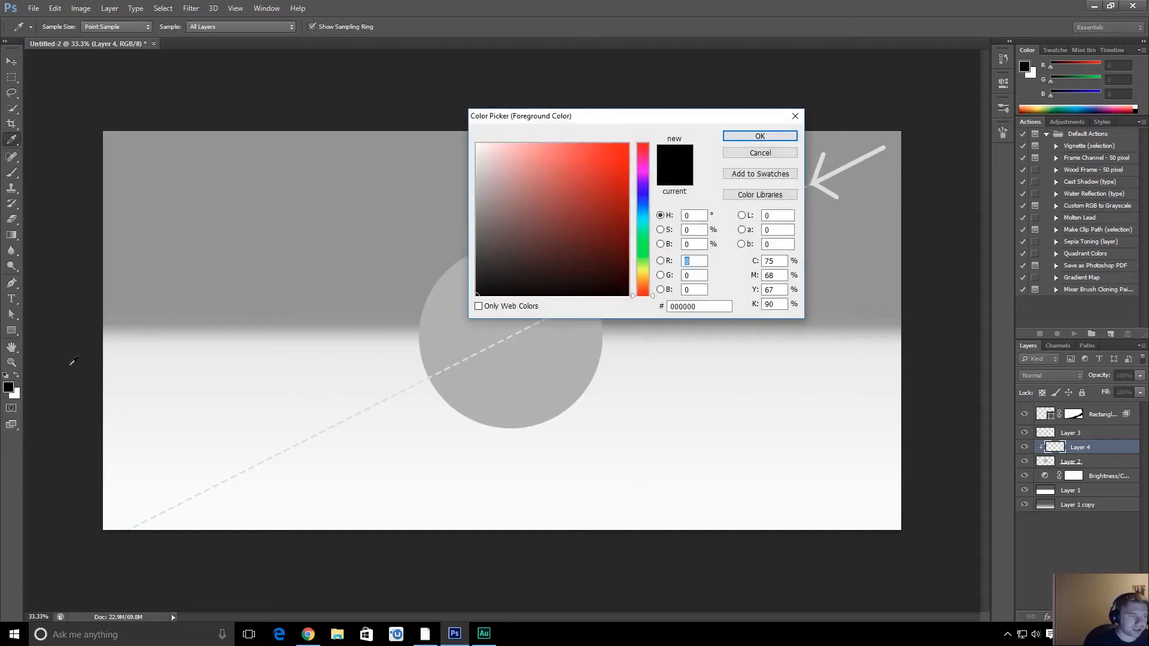
{"action": "left_click_drag", "start_coordinate": [485, 206], "coordinate": [450, 273]}
{"action": "key", "text": "Return"}
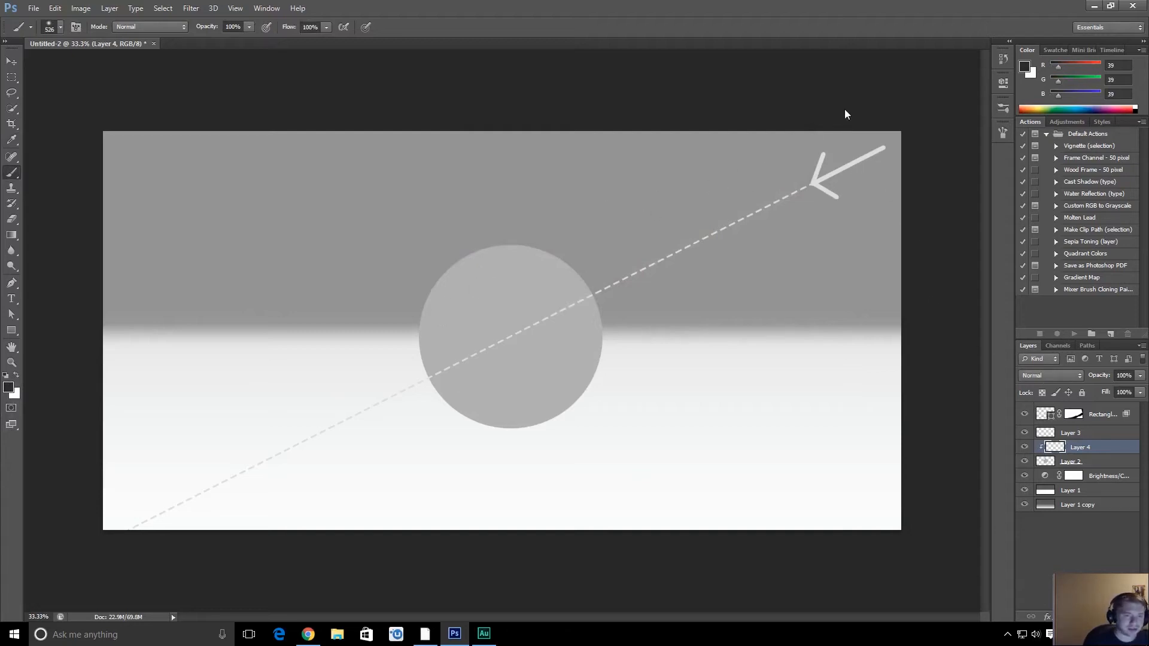
{"action": "mouse_move", "coordinate": [482, 356]}
{"action": "left_mouse_down", "text": "alt"}
{"action": "mouse_move", "coordinate": [503, 352]}
{"action": "mouse_move", "coordinate": [441, 361]}
{"action": "left_mouse_up", "text": "alt"}
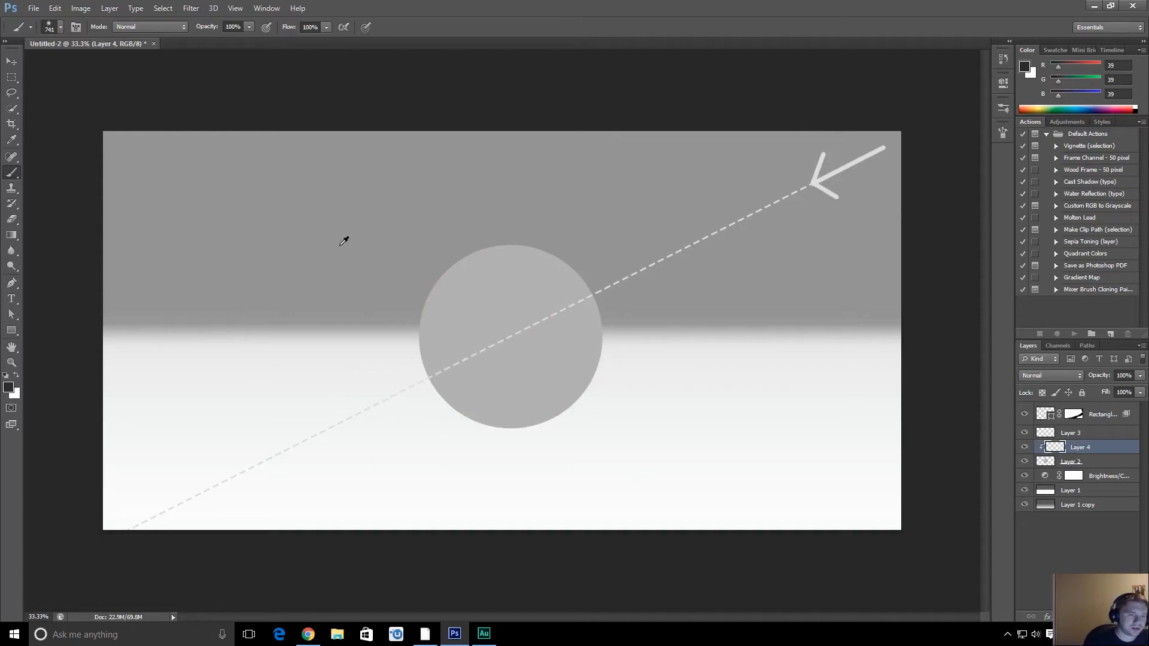
{"action": "mouse_move", "coordinate": [336, 230]}
{"action": "left_mouse_down"}
{"action": "mouse_move", "coordinate": [398, 374]}
{"action": "mouse_move", "coordinate": [428, 407]}
{"action": "left_mouse_up"}
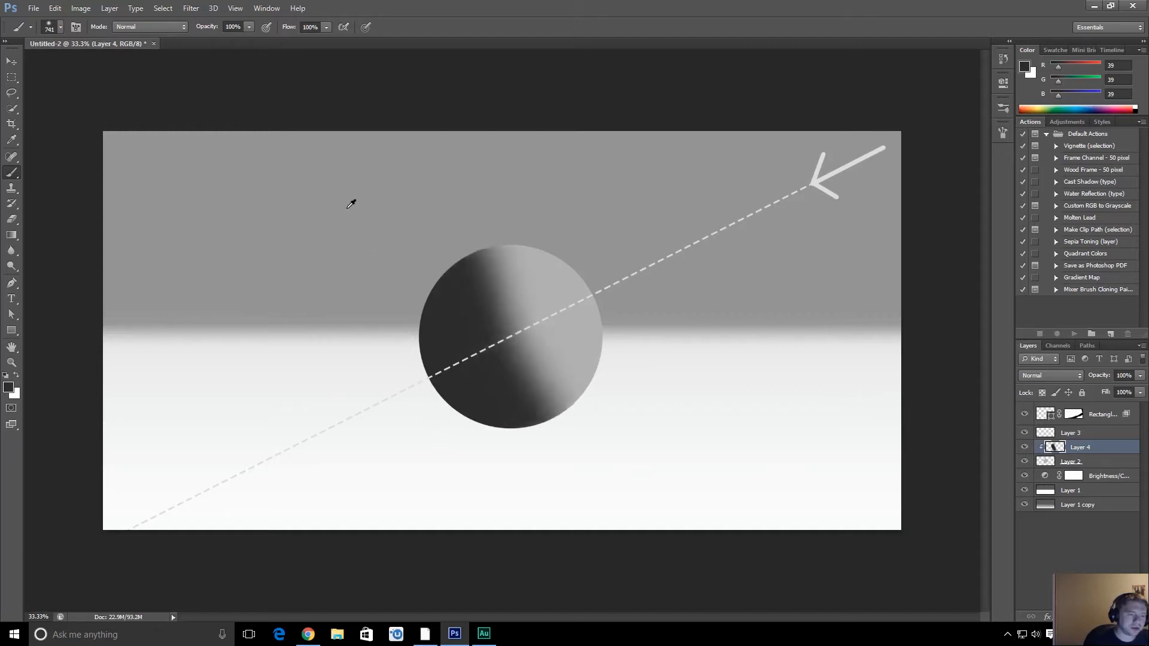
- Soften the shadow's edge on Layer 4 with a 671 px eraser at 28% opacity
{"action": "key", "text": "e"}
{"action": "left_click_drag", "start_coordinate": [505, 196], "coordinate": [526, 198]}
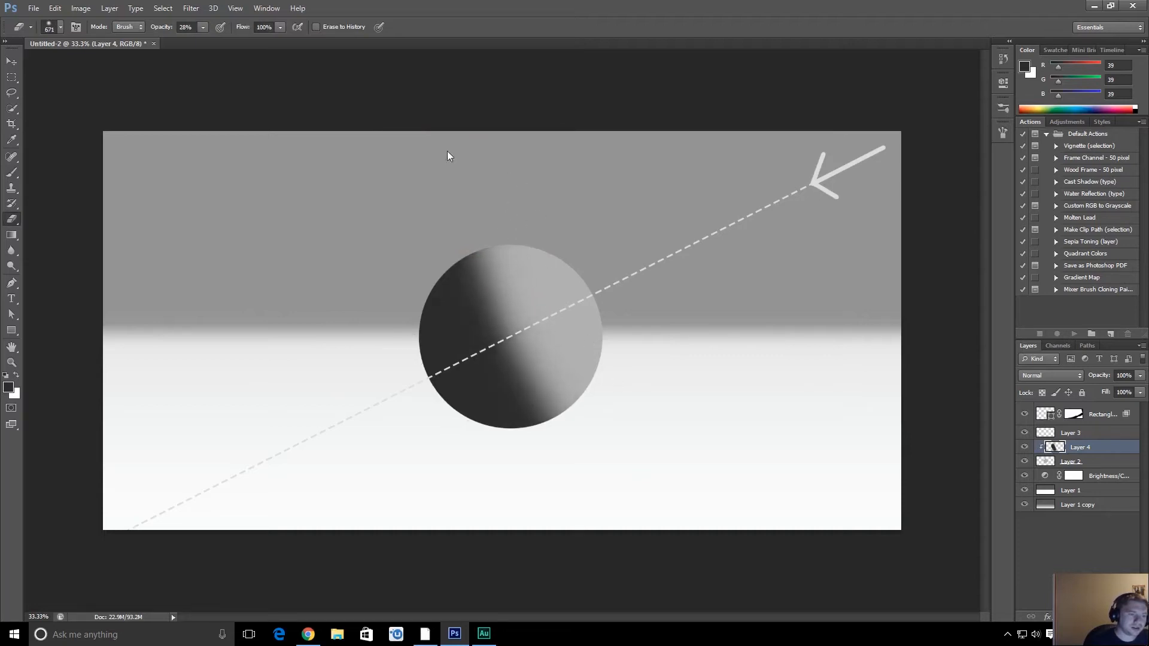
{"action": "key", "text": "b"}
{"action": "key", "text": "e"}
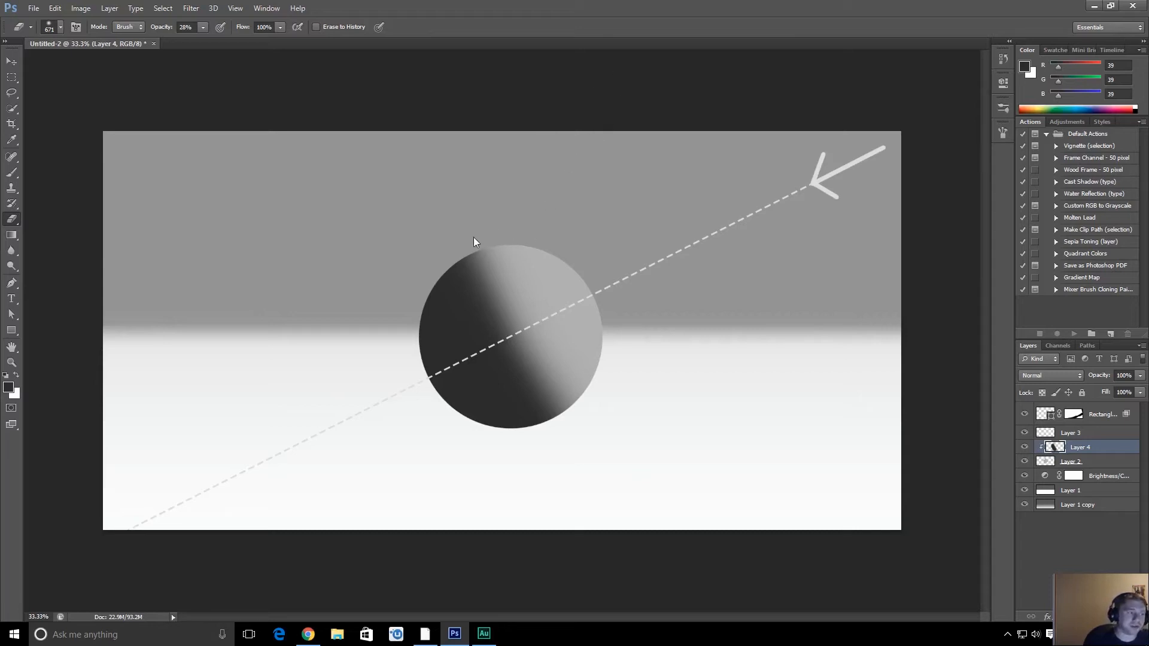
- Paint a soft white highlight along the circle's light-facing edge on Layer 4 with a 741 px brush
{"action": "key", "text": "x"}
{"action": "key", "text": "b"}
{"action": "left_click_drag", "start_coordinate": [553, 183], "coordinate": [630, 226]}
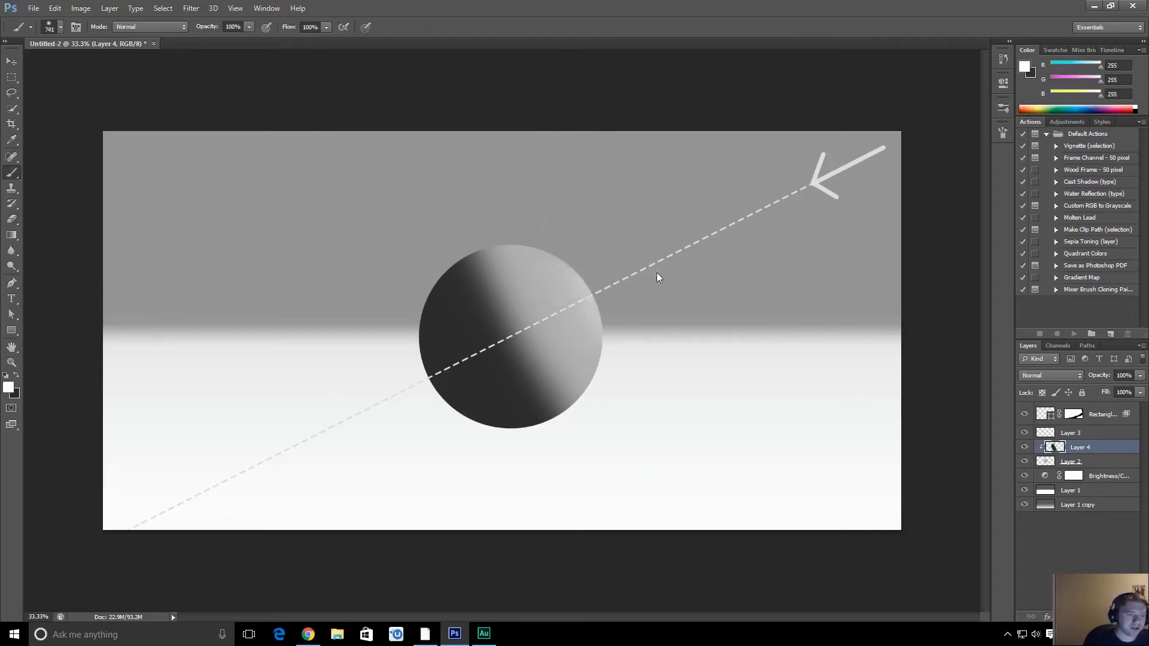
{"action": "left_click_drag", "start_coordinate": [616, 282], "coordinate": [584, 174]}
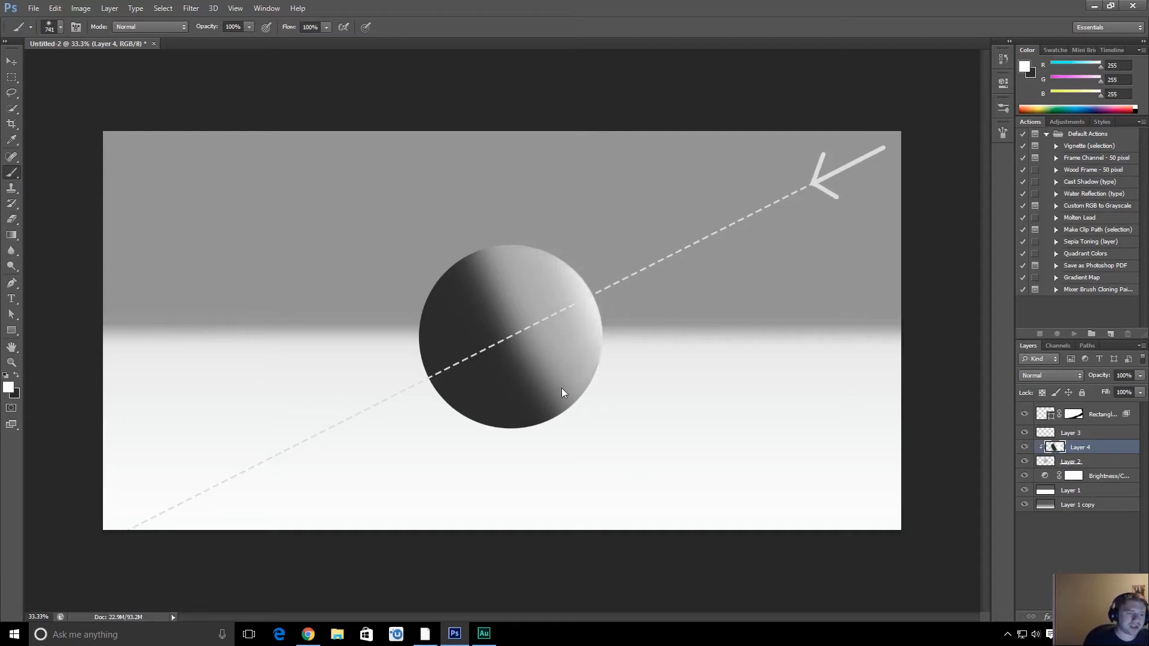
- Merge Rectangle 1 and Layer 3 into one light-direction guide layer, and toggle its visibility off and on
{"action": "left_click", "coordinate": [1024, 414]}
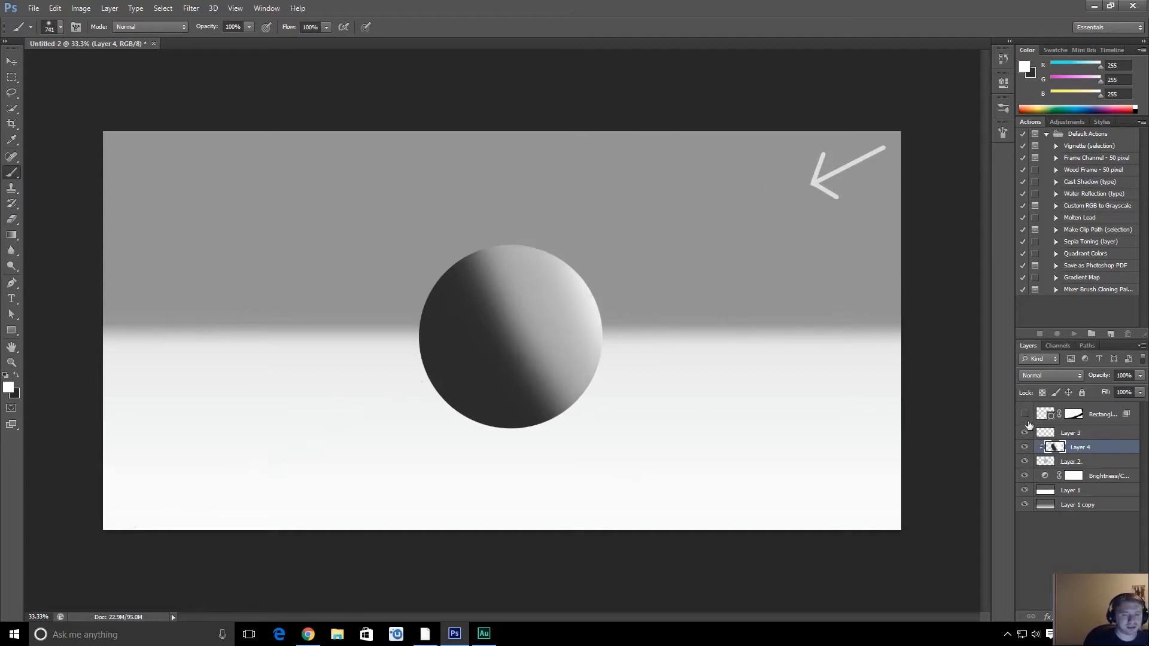
{"action": "left_click", "coordinate": [1025, 433]}
{"action": "left_click", "coordinate": [1090, 416]}
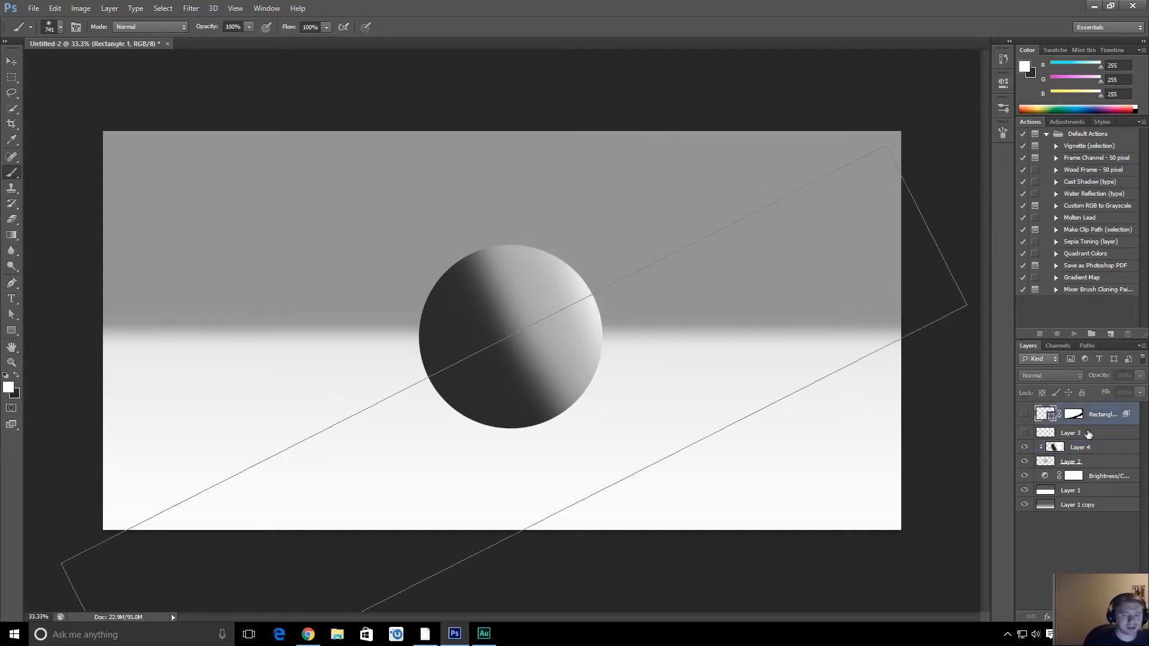
{"action": "left_click", "coordinate": [1087, 434], "text": "shift"}
{"action": "left_click", "coordinate": [1024, 415]}
{"action": "left_click", "coordinate": [1024, 433]}
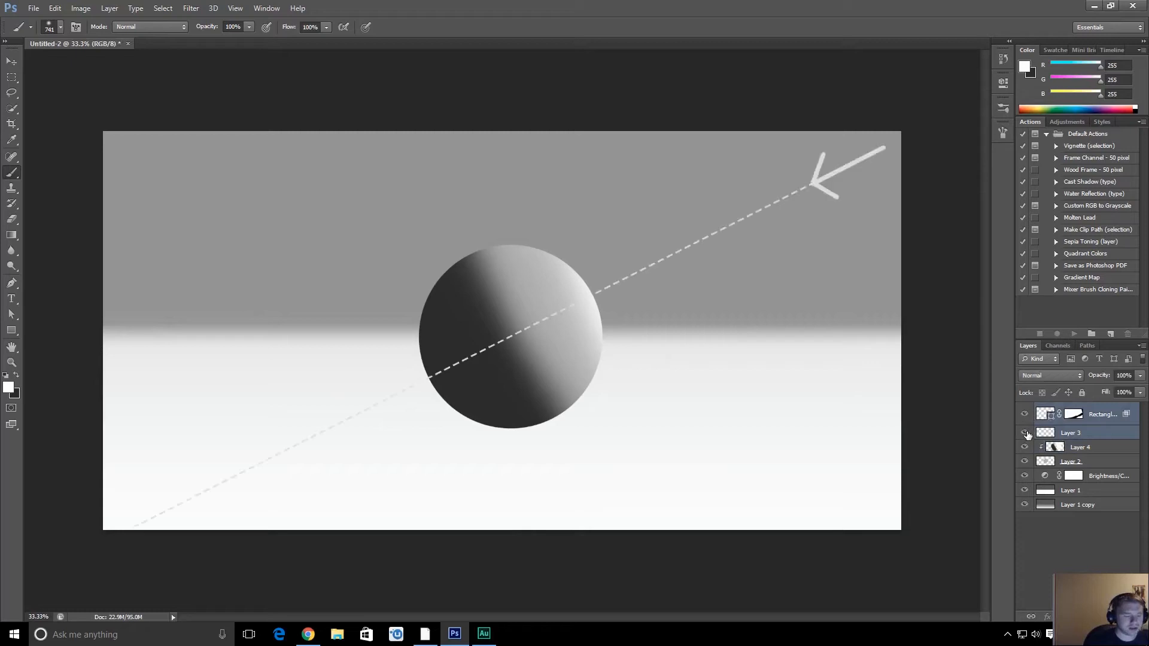
{"action": "key", "text": "ctrl+e"}
{"action": "left_click", "coordinate": [1024, 409]}
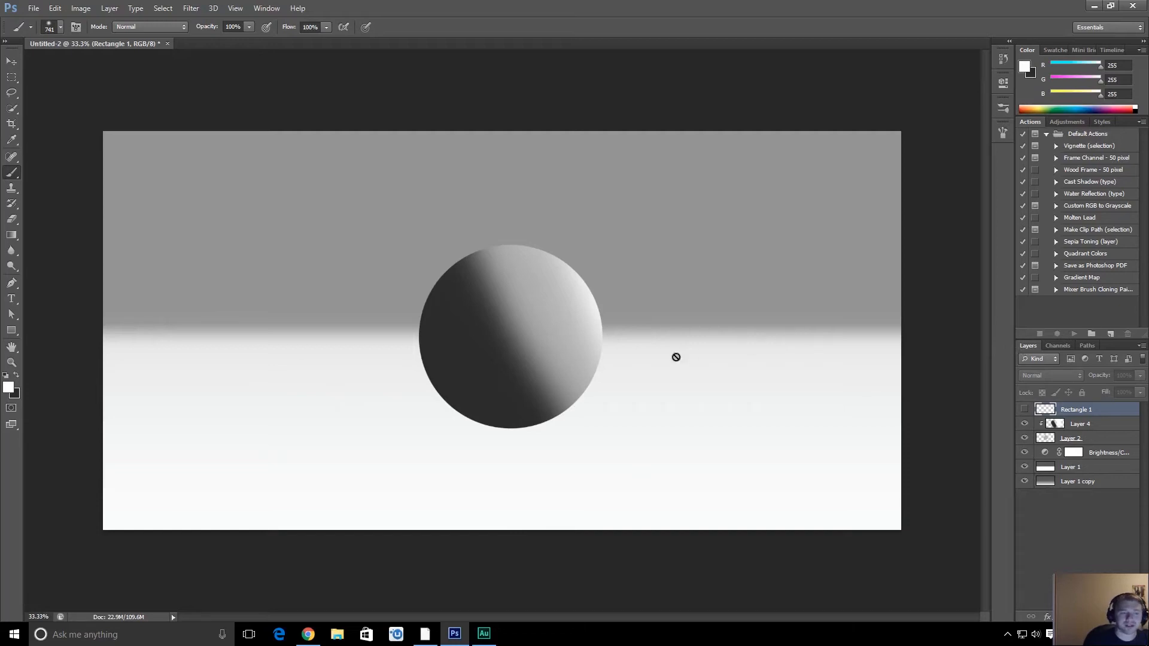
{"action": "left_click", "coordinate": [1024, 409]}
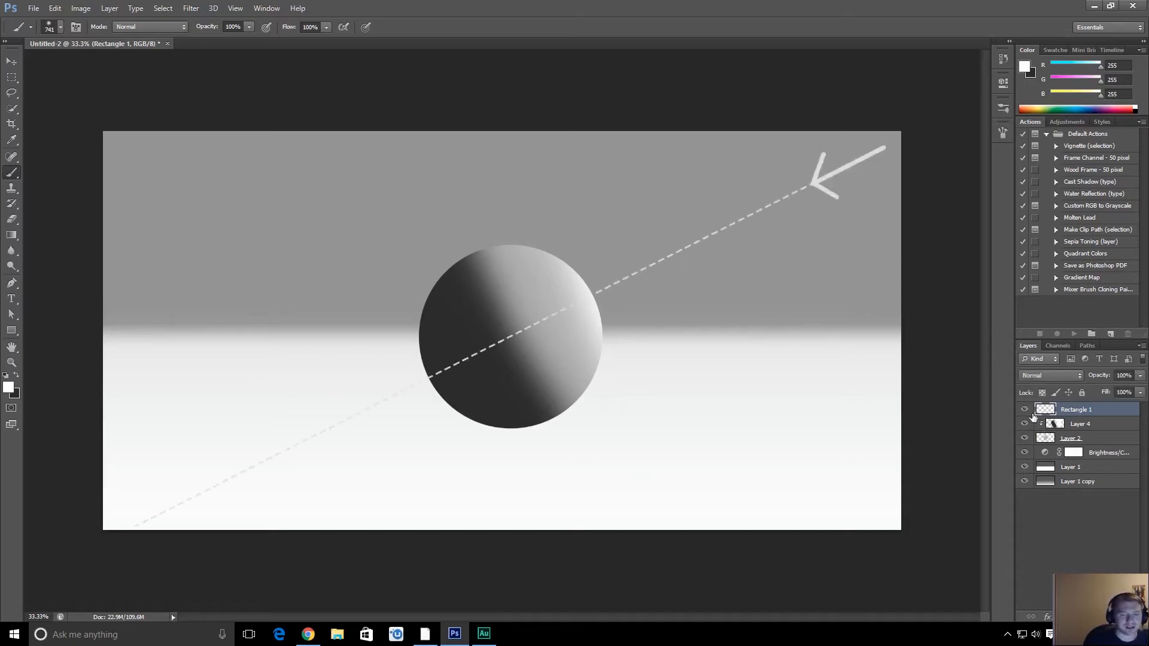
- Try erasing the circle's upper part on Layer 2 with an 873 px eraser, raise the eraser opacity to 100%, and undo the strokes
{"action": "left_click", "coordinate": [1062, 424]}
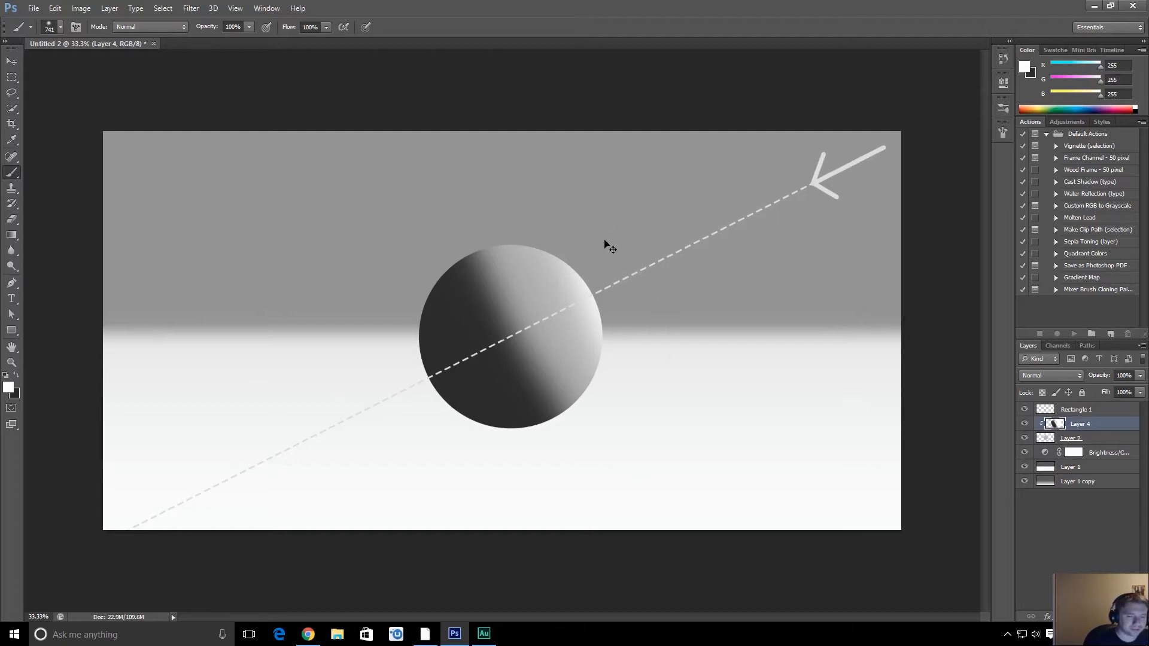
{"action": "left_click", "coordinate": [1059, 441]}
{"action": "key", "text": "e"}
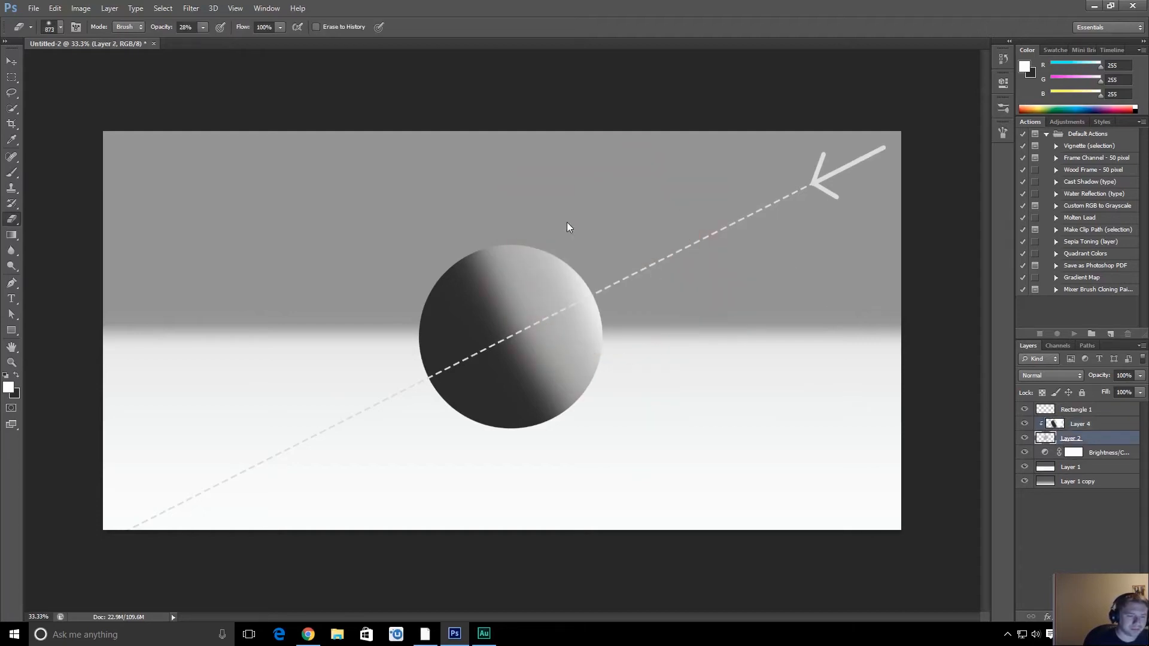
{"action": "left_click", "coordinate": [510, 225]}
{"action": "left_click", "coordinate": [532, 224]}
{"action": "left_click_drag", "start_coordinate": [158, 27], "coordinate": [206, 31]}
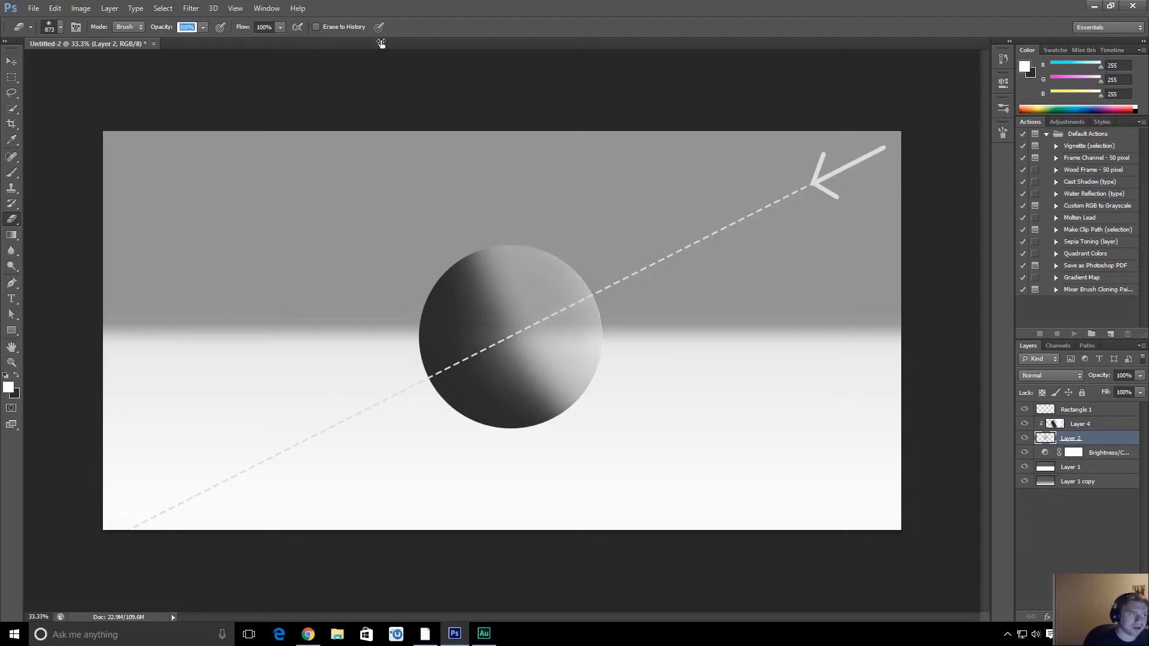
{"action": "left_click", "coordinate": [562, 213]}
{"action": "key", "text": "ctrl+alt+z"}
{"action": "key", "text": "ctrl+alt+z"}
{"action": "key", "text": "ctrl+alt+z"}
{"action": "key", "text": "ctrl+alt+z"}
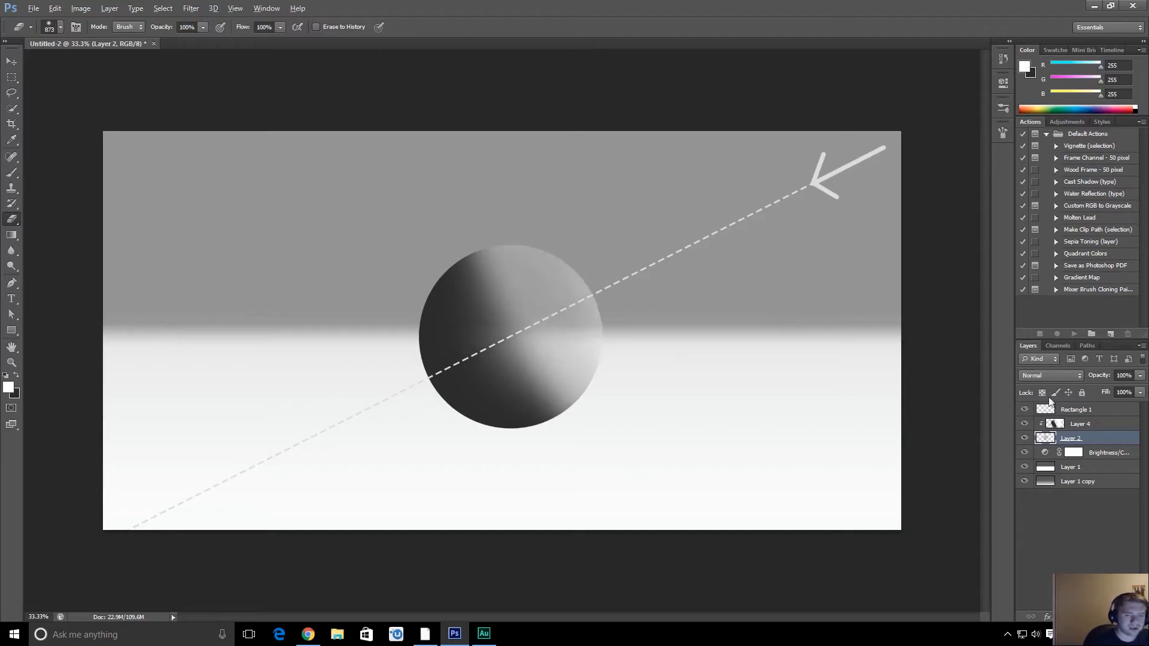
- Erase the white highlight from the circle's lit side on Layer 4 with the 873 px eraser at 100% opacity
{"action": "left_click", "coordinate": [1089, 424]}
{"action": "mouse_move", "coordinate": [583, 208]}
{"action": "left_mouse_down"}
{"action": "mouse_move", "coordinate": [586, 181]}
{"action": "mouse_move", "coordinate": [542, 190]}
{"action": "mouse_move", "coordinate": [542, 233]}
{"action": "mouse_move", "coordinate": [570, 286]}
{"action": "mouse_move", "coordinate": [558, 207]}
{"action": "mouse_move", "coordinate": [543, 229]}
{"action": "mouse_move", "coordinate": [544, 268]}
{"action": "left_mouse_up"}
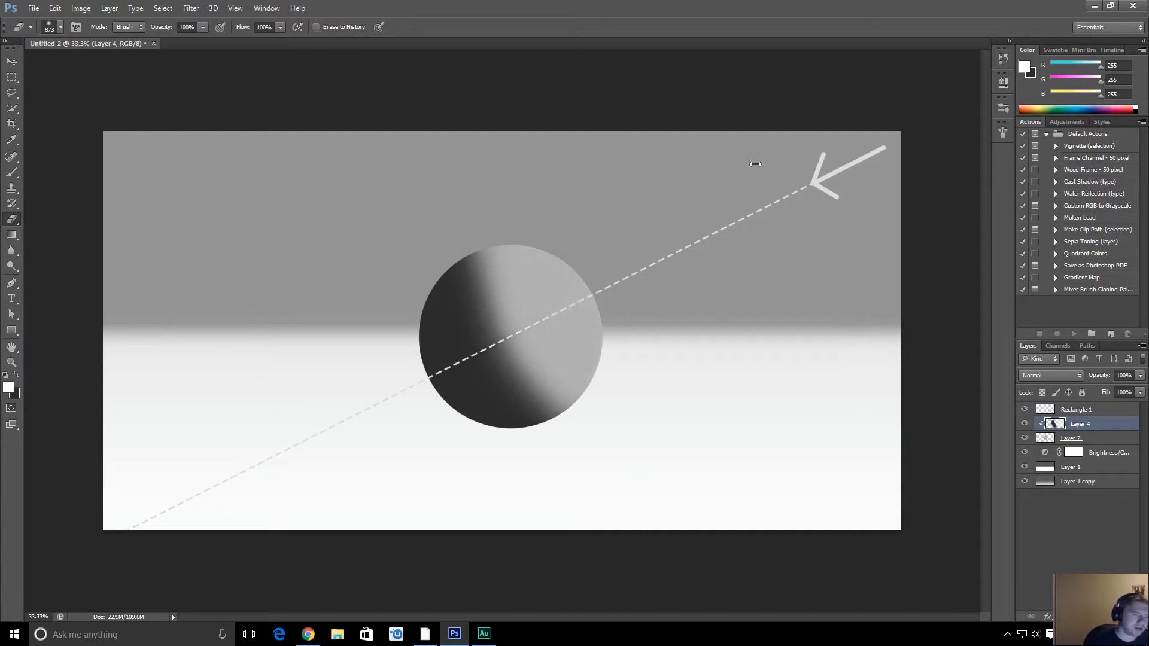
- Sample the dark grey RGB 39 from the circle and repaint the soft shadow on Layer 4 with a 636 px brush
{"action": "key", "text": "b"}
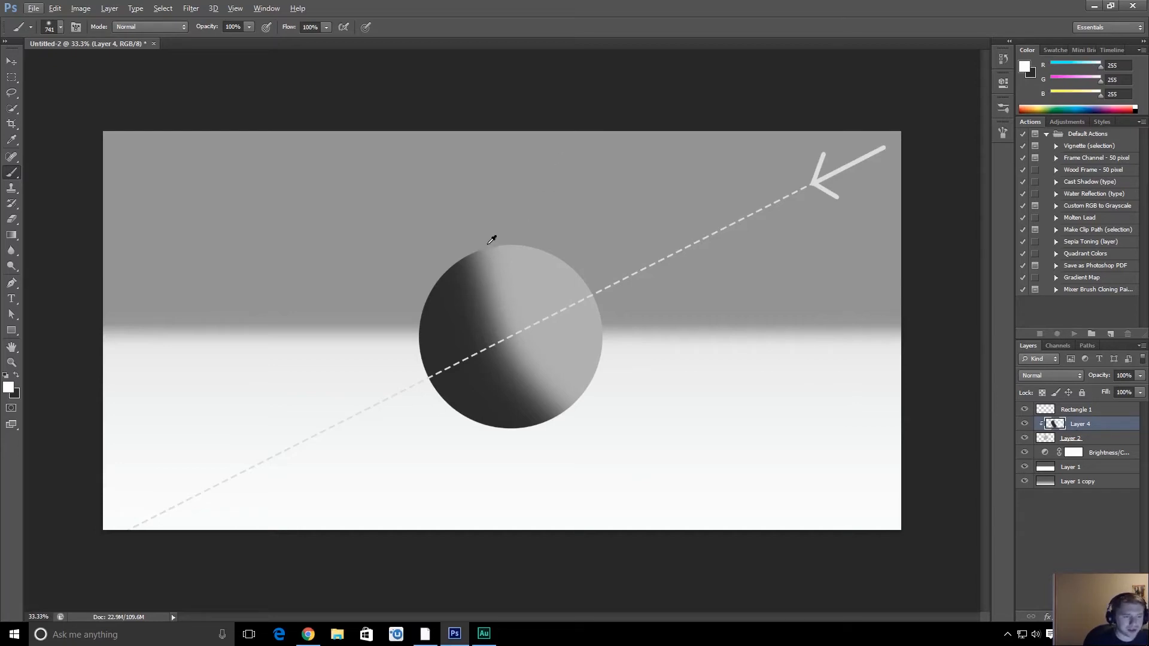
{"action": "left_click_drag", "start_coordinate": [526, 301], "coordinate": [512, 299]}
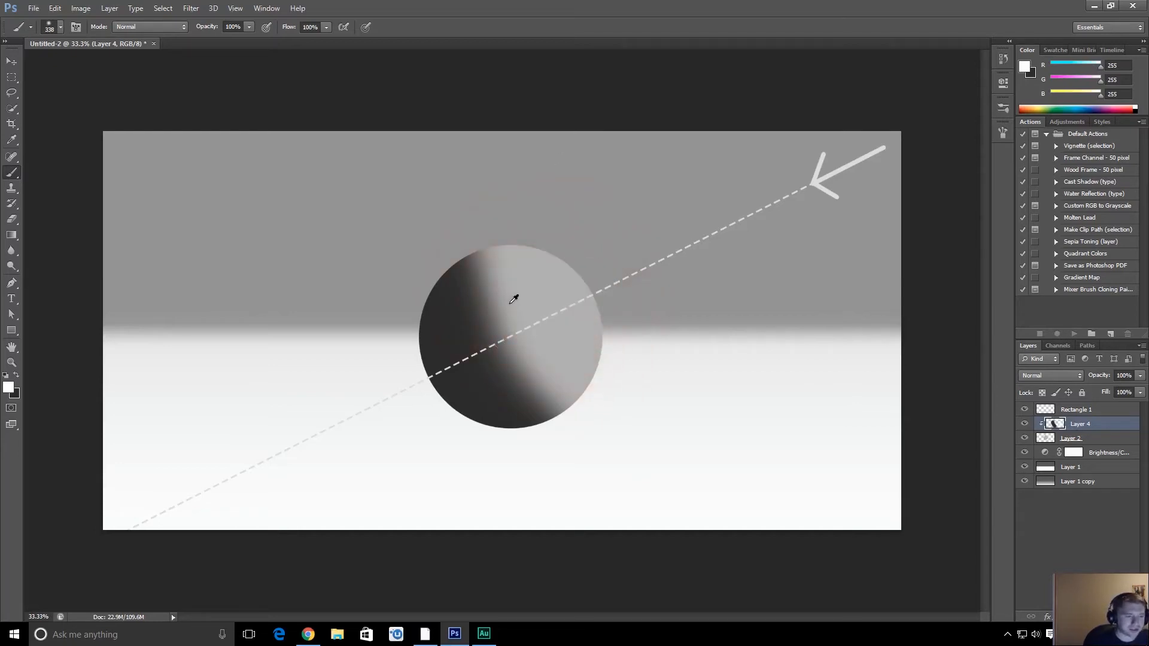
{"action": "left_click", "coordinate": [424, 308], "text": "alt"}
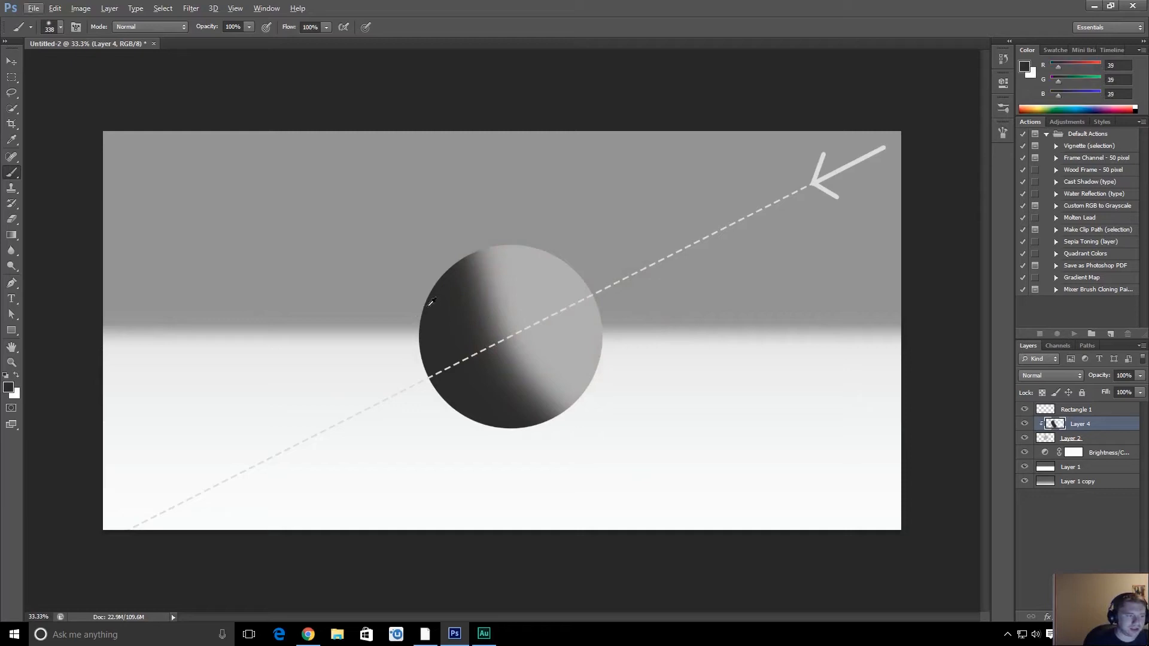
{"action": "left_click_drag", "start_coordinate": [449, 329], "coordinate": [471, 332]}
{"action": "mouse_move", "coordinate": [387, 218]}
{"action": "left_mouse_down"}
{"action": "mouse_move", "coordinate": [433, 368]}
{"action": "mouse_move", "coordinate": [375, 205]}
{"action": "left_mouse_up"}
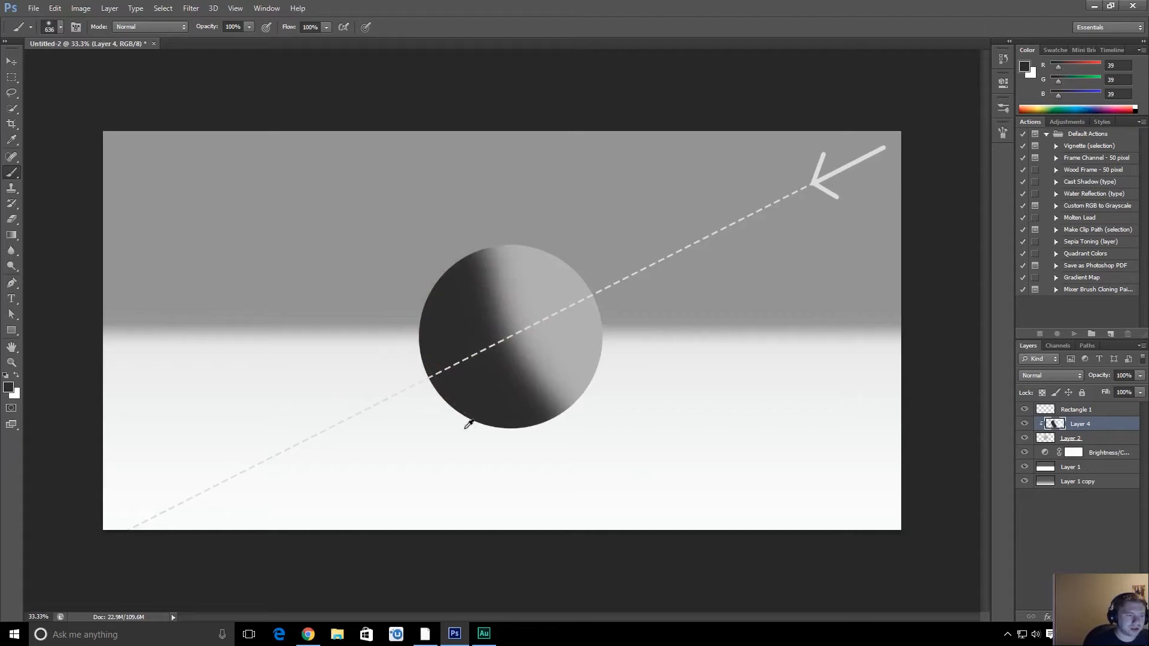
{"action": "left_click_drag", "start_coordinate": [468, 423], "coordinate": [384, 263]}
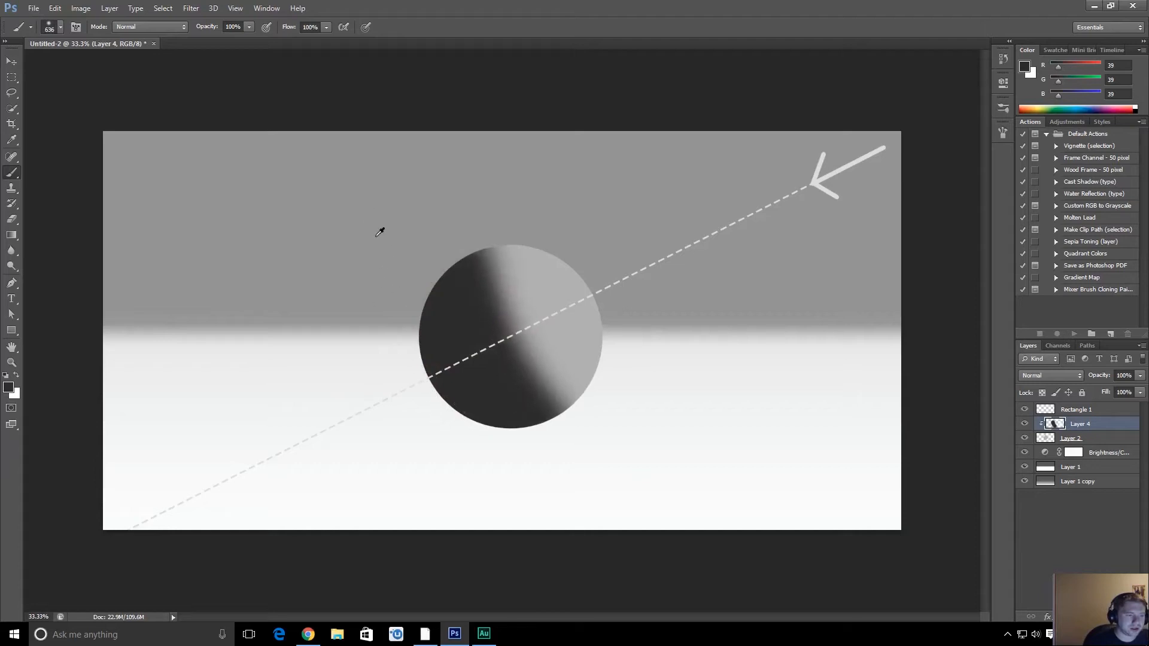
- Duplicate Layer 4 twice, then delete the original and Layer 4 copy 2, keeping only Layer 4 copy
{"action": "left_click_drag", "start_coordinate": [1068, 423], "coordinate": [1088, 444]}
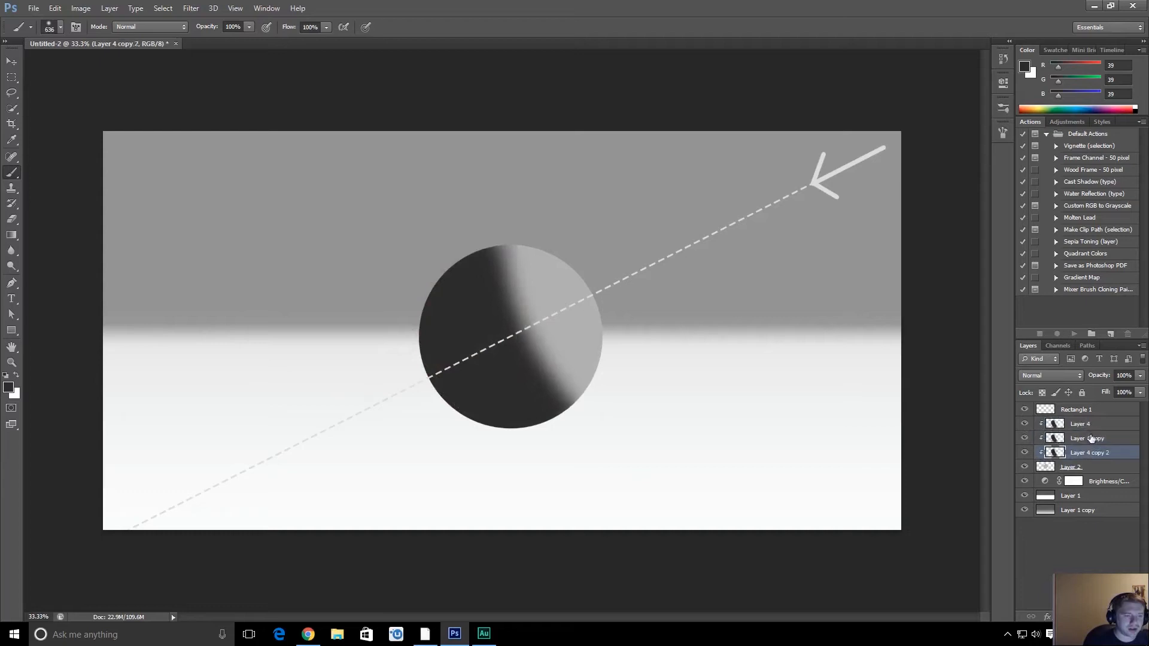
{"action": "left_click", "coordinate": [1081, 424]}
{"action": "key", "text": "Delete"}
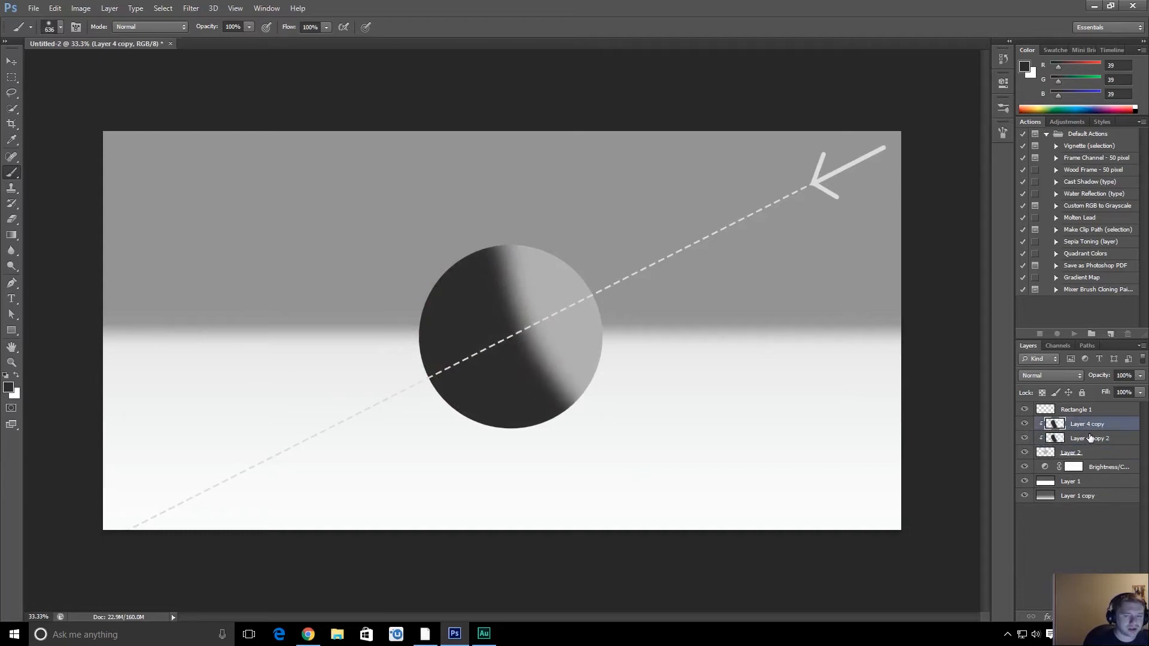
{"action": "left_click", "coordinate": [1026, 438]}
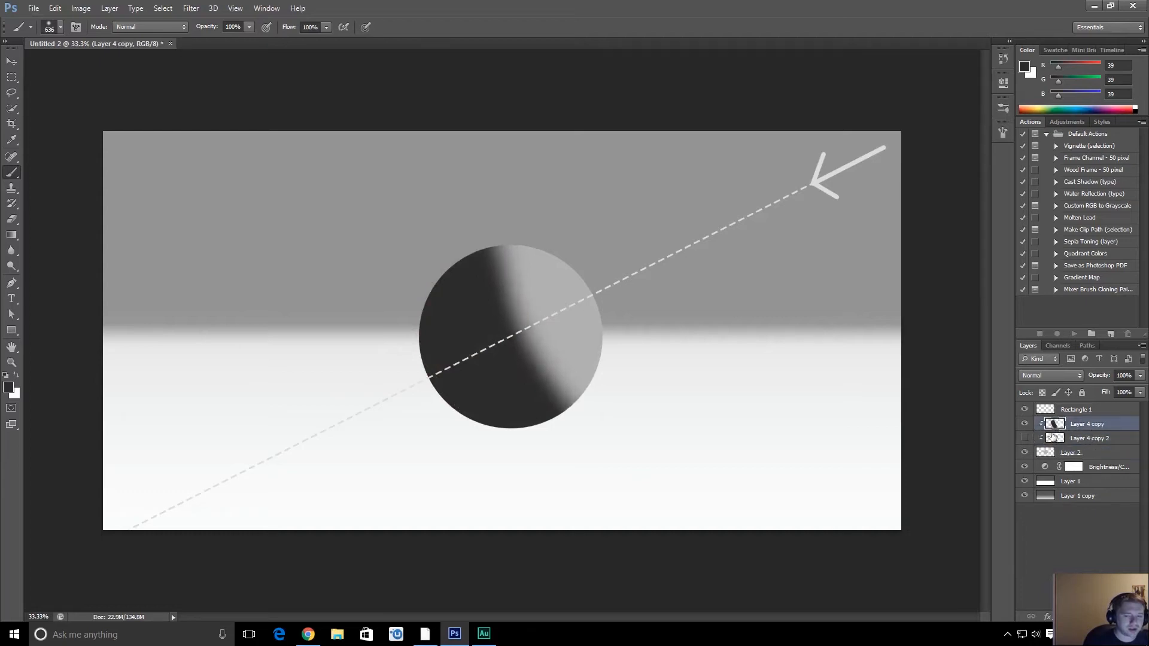
{"action": "left_click", "coordinate": [1086, 439]}
{"action": "key", "text": "Delete"}
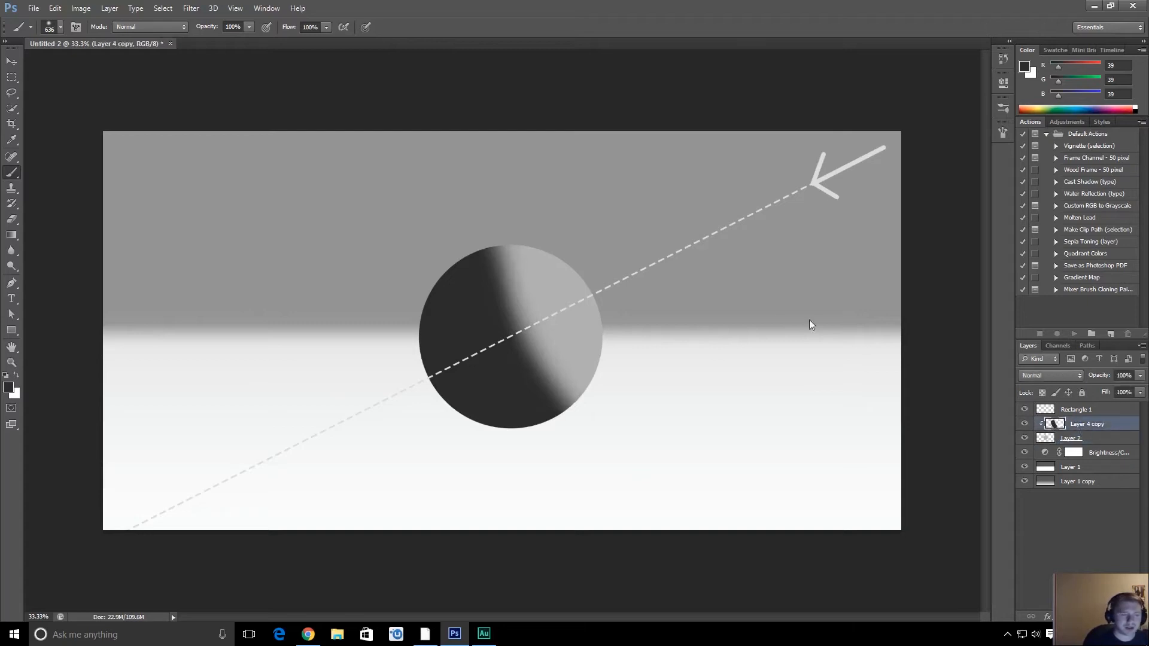
- Soften the shadow's edge on Layer 4 copy with a 935 px eraser, and reduce the brush size to 68 px
{"action": "key", "text": "e"}
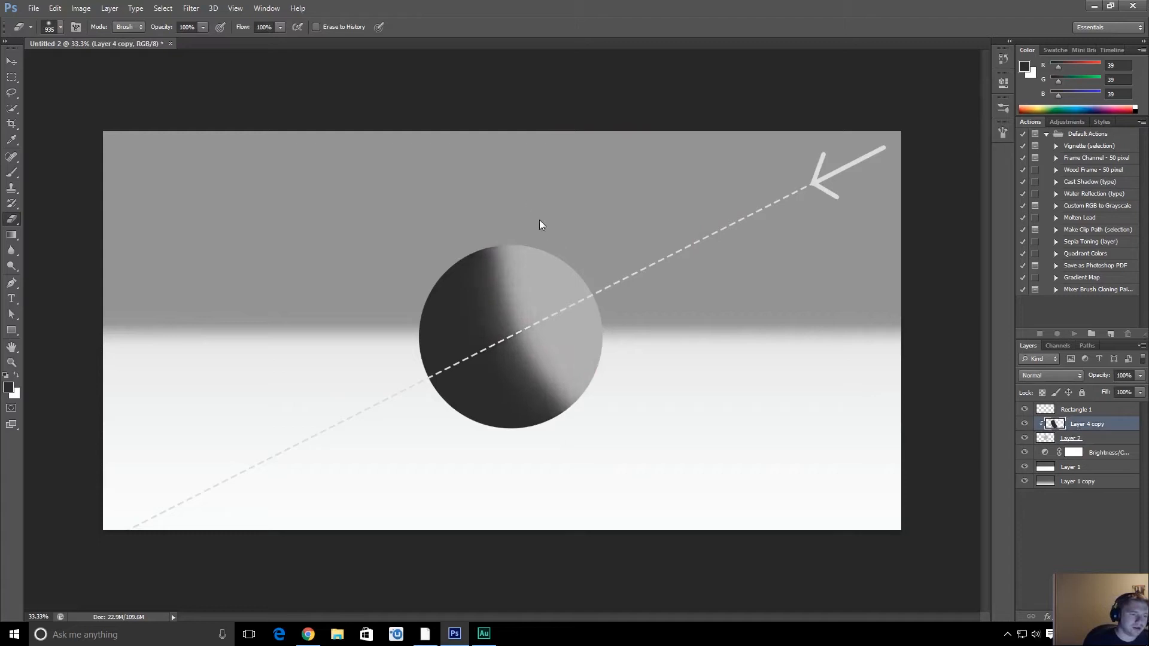
{"action": "key", "text": "b"}
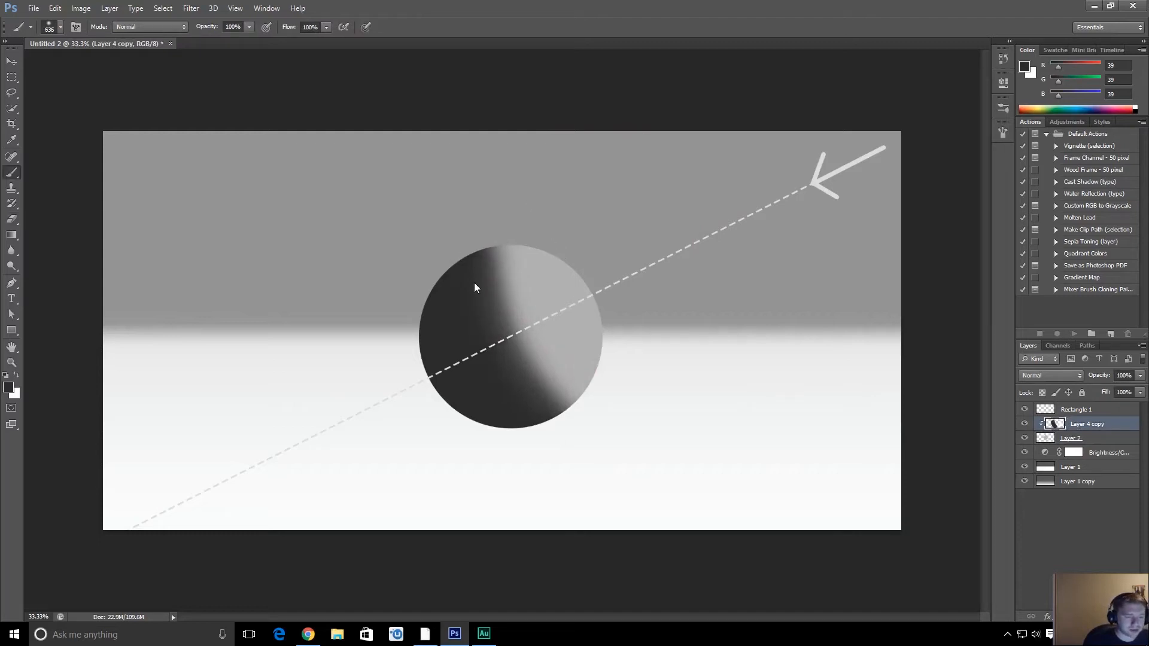
{"action": "left_click_drag", "start_coordinate": [521, 333], "coordinate": [486, 333]}
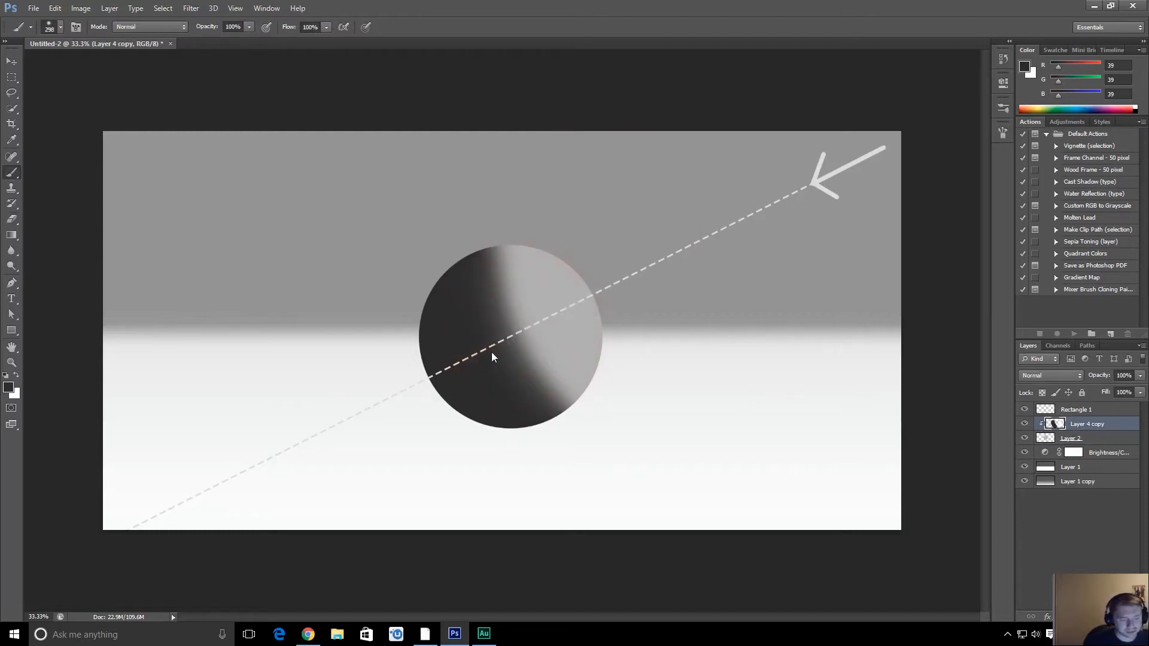
{"action": "left_click_drag", "start_coordinate": [498, 270], "coordinate": [487, 270]}
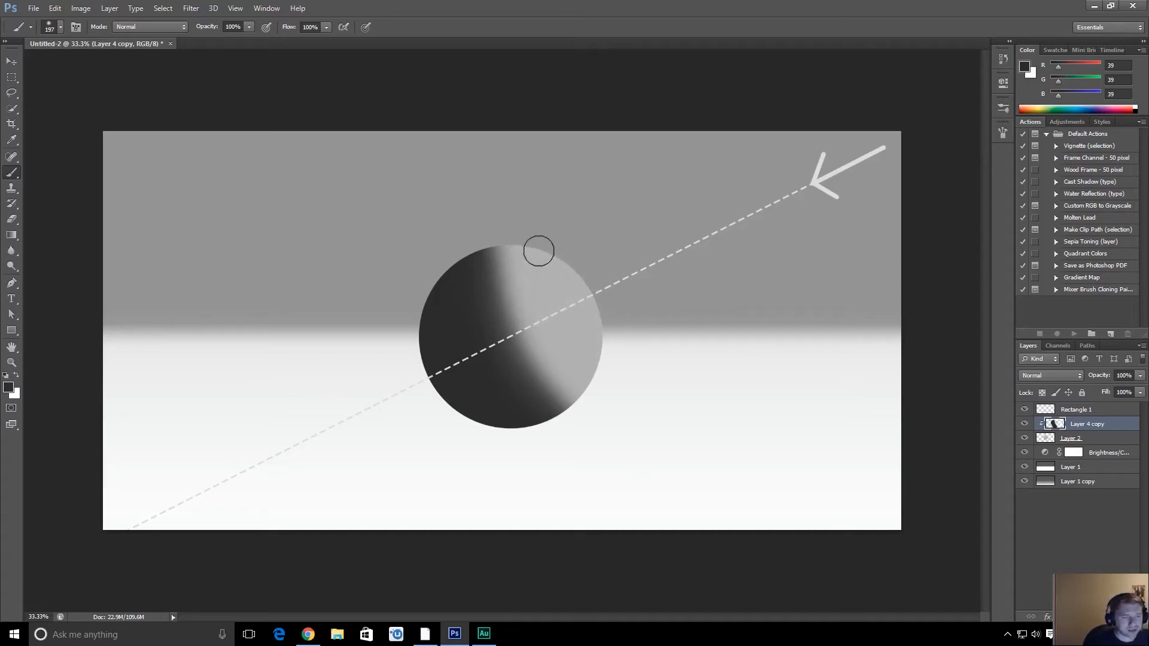
{"action": "left_click_drag", "start_coordinate": [516, 303], "coordinate": [501, 303]}
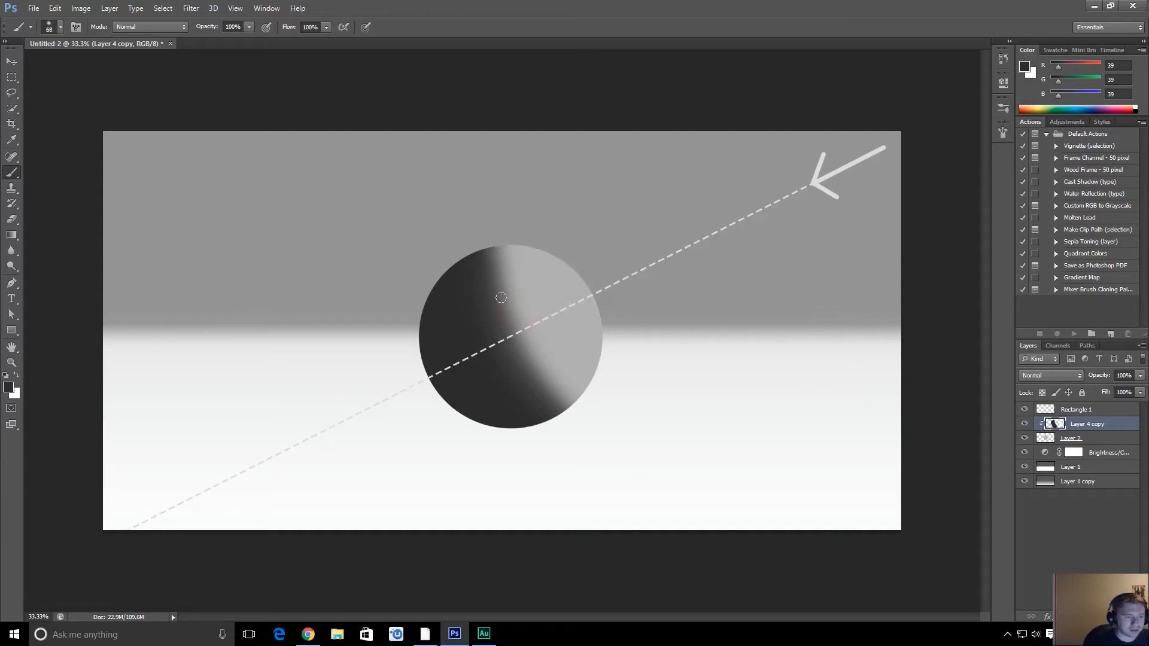
- Curve the shadow's edge on Layer 4 copy by erasing along it with a 687 px eraser
{"action": "key", "text": "e"}
{"action": "left_click_drag", "start_coordinate": [549, 313], "coordinate": [523, 316]}
{"action": "mouse_move", "coordinate": [500, 235]}
{"action": "left_mouse_down"}
{"action": "mouse_move", "coordinate": [521, 293]}
{"action": "mouse_move", "coordinate": [513, 304]}
{"action": "left_mouse_up"}
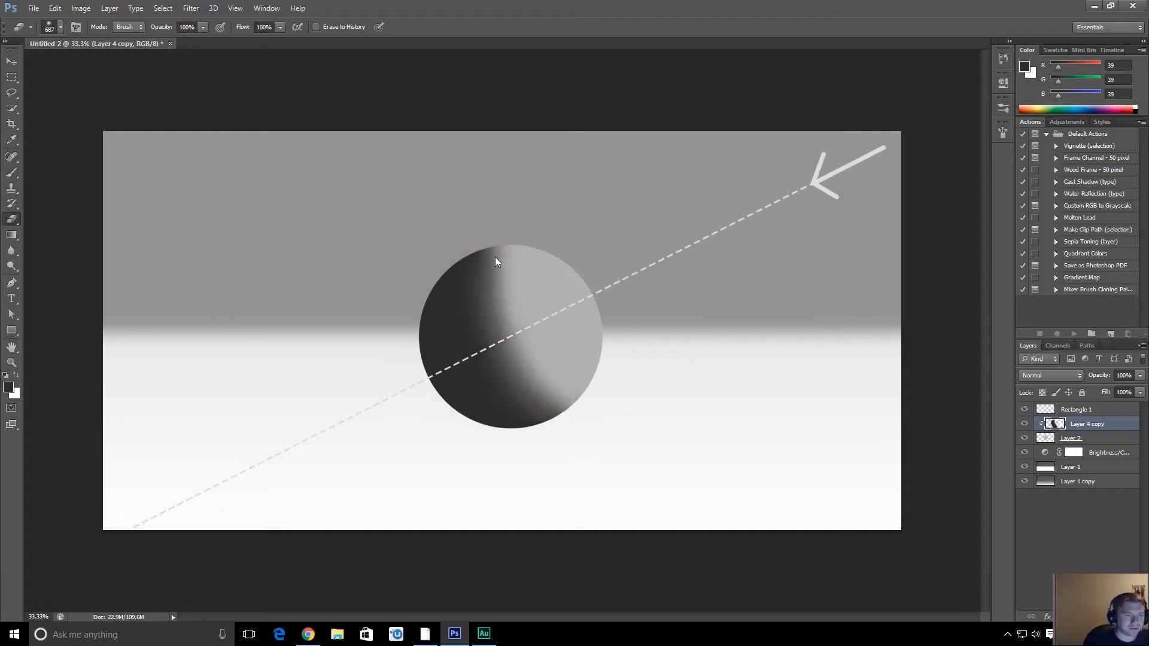
- Try erasing more of the shadow's upper edge with the 687 px eraser, and undo those strokes
{"action": "left_click", "coordinate": [484, 231]}
{"action": "left_click", "coordinate": [484, 218]}
{"action": "left_click", "coordinate": [483, 199]}
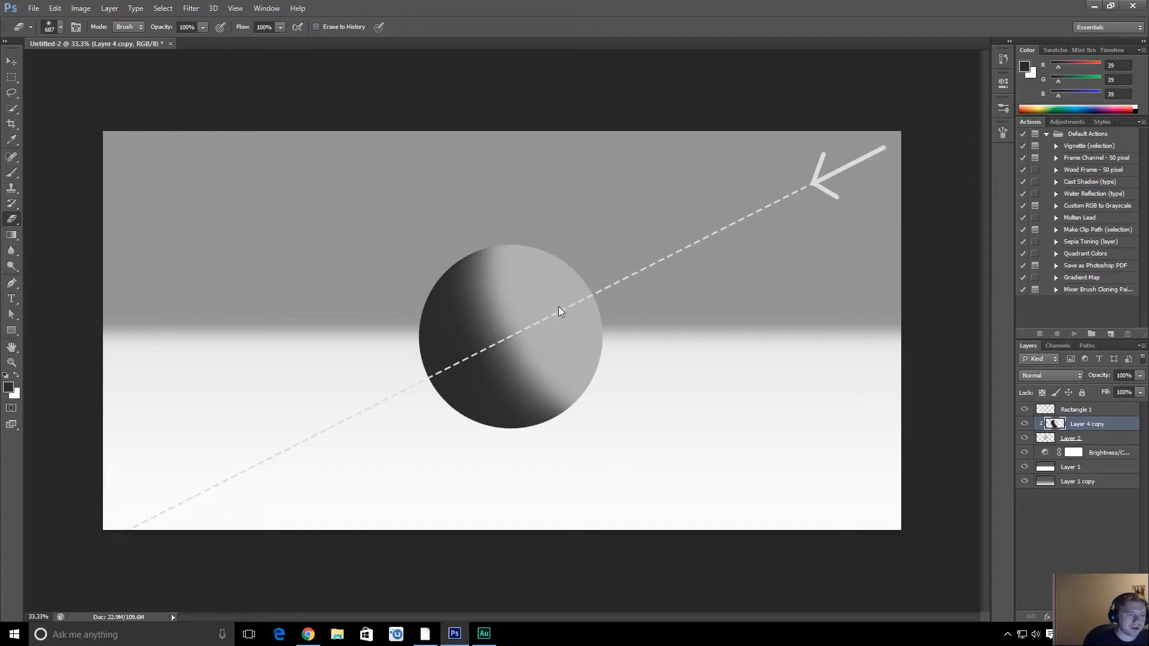
{"action": "key", "text": "b"}
{"action": "mouse_move", "coordinate": [472, 256]}
{"action": "left_mouse_down"}
{"action": "mouse_move", "coordinate": [454, 265]}
{"action": "mouse_move", "coordinate": [482, 257]}
{"action": "left_mouse_up"}
{"action": "key", "text": "ctrl+alt+z"}
{"action": "key", "text": "ctrl+alt+z"}
{"action": "key", "text": "ctrl+alt+z"}
{"action": "key", "text": "ctrl+alt+z"}
{"action": "key", "text": "ctrl+alt+z"}
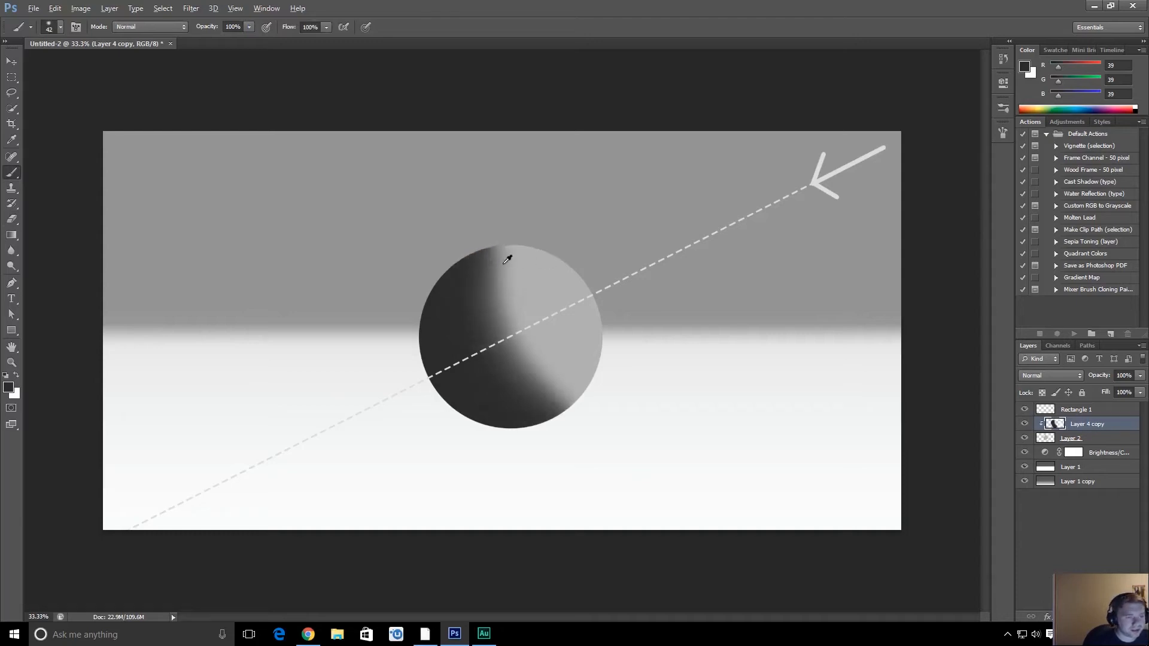
- Set the foreground colour to #181818 and enlarge the brush to 364 px
{"action": "left_click_drag", "start_coordinate": [468, 303], "coordinate": [482, 305]}
{"action": "left_click_drag", "start_coordinate": [466, 297], "coordinate": [479, 303]}
{"action": "mouse_move", "coordinate": [467, 322]}
{"action": "left_mouse_down"}
{"action": "mouse_move", "coordinate": [487, 323]}
{"action": "mouse_move", "coordinate": [473, 303]}
{"action": "left_mouse_up"}
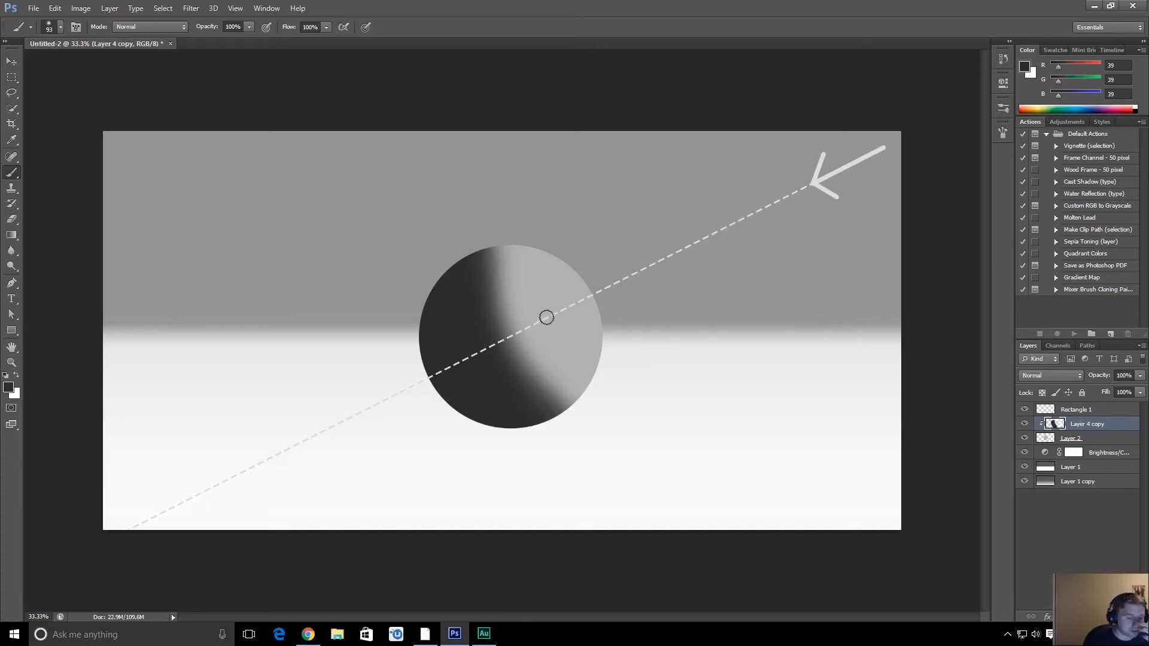
{"action": "left_click_drag", "start_coordinate": [517, 330], "coordinate": [538, 328]}
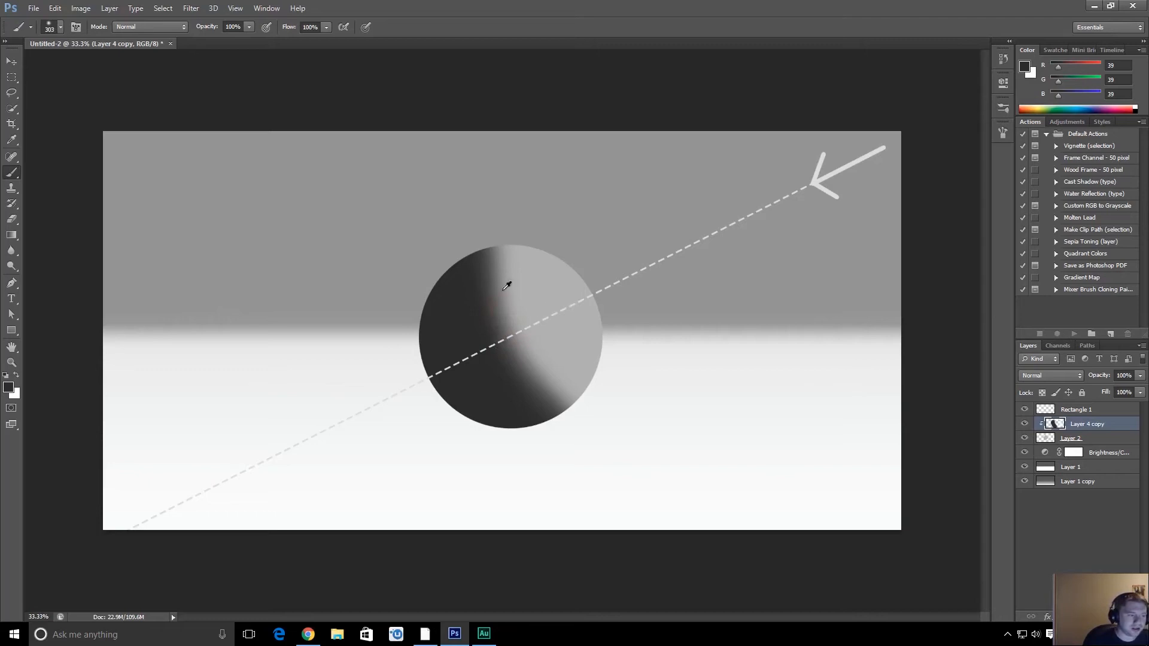
{"action": "left_click", "coordinate": [8, 388]}
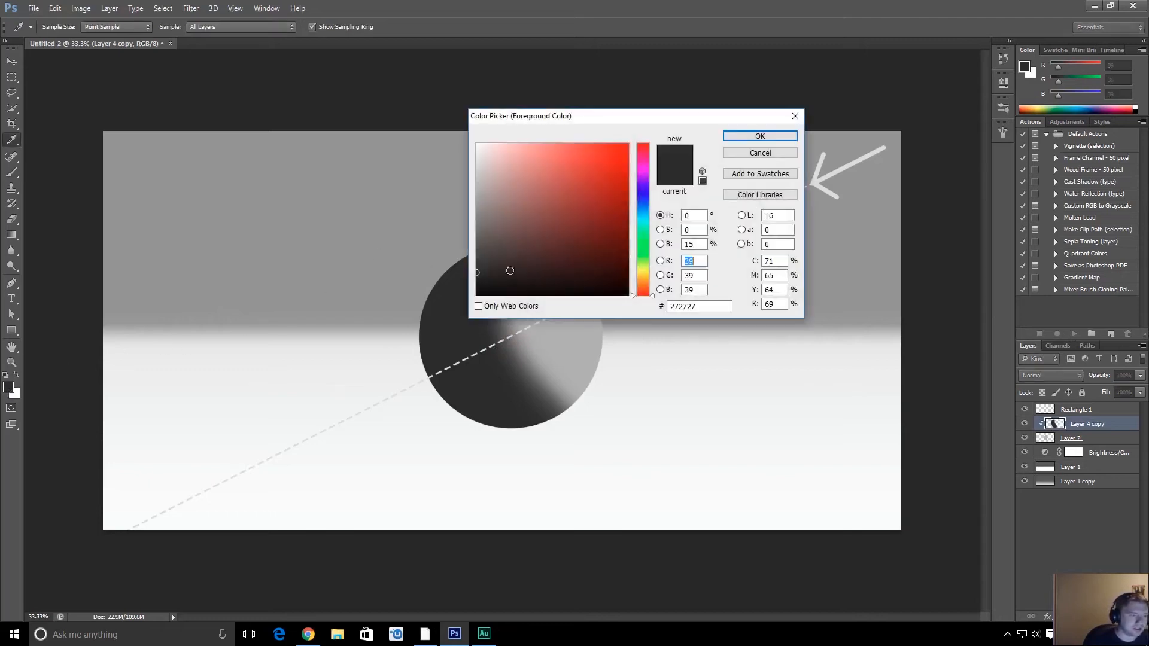
{"action": "left_click", "coordinate": [477, 282]}
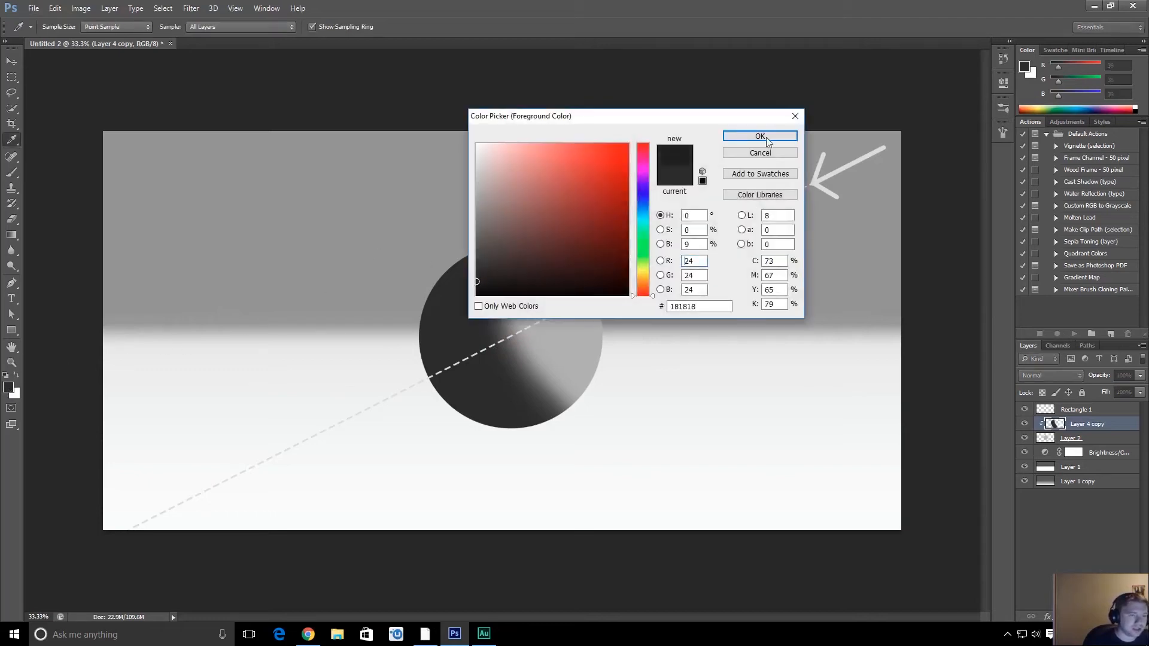
{"action": "key", "text": "Return"}
{"action": "left_click_drag", "start_coordinate": [477, 293], "coordinate": [481, 294]}
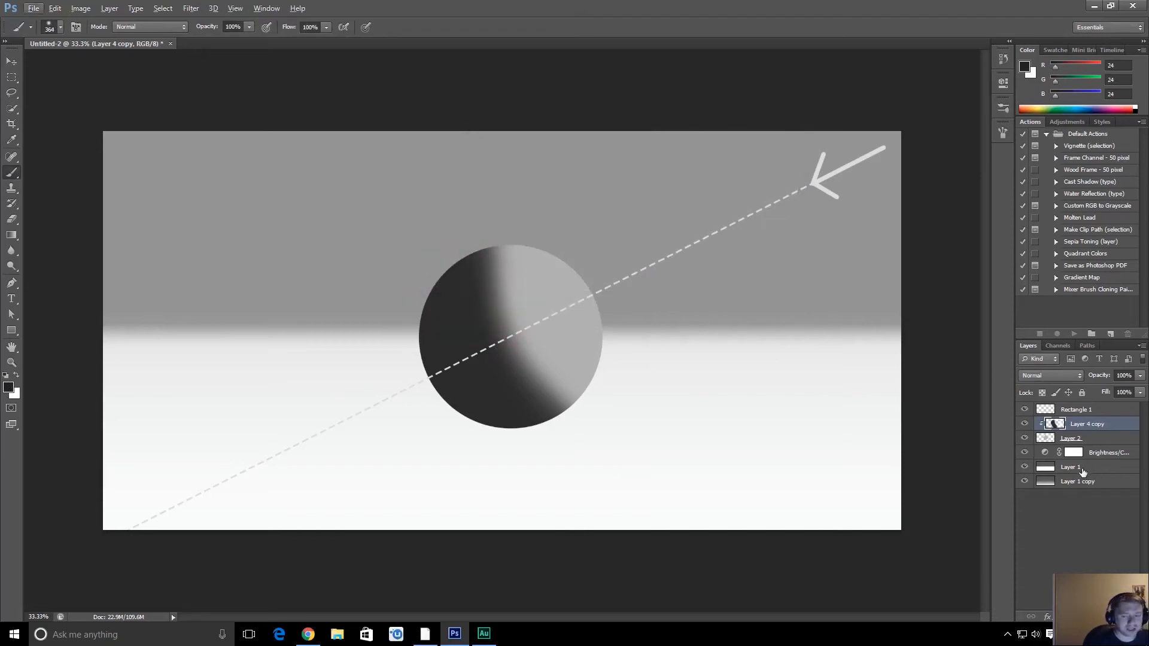
- Add a new layer clipped above Layer 4 copy and darken the sphere's shadow side with a 517 px brush
{"action": "key", "text": "ctrl+shift+n"}
{"action": "key", "text": "Return"}
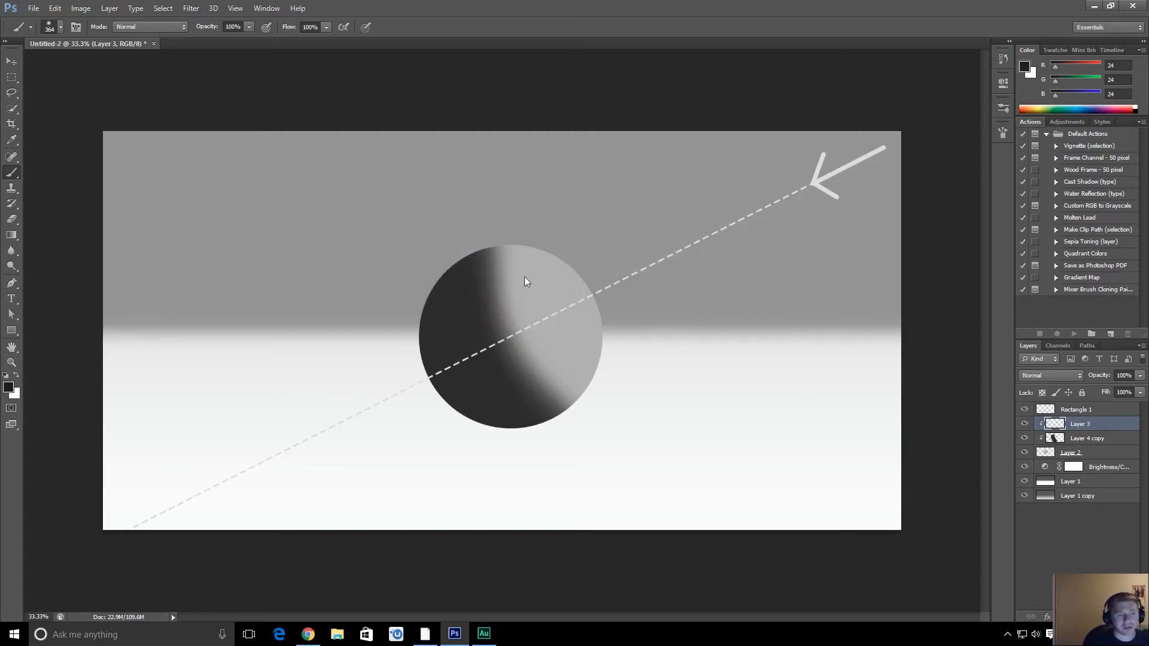
{"action": "mouse_move", "coordinate": [432, 294]}
{"action": "left_mouse_down"}
{"action": "mouse_move", "coordinate": [471, 325]}
{"action": "mouse_move", "coordinate": [456, 296]}
{"action": "left_mouse_up"}
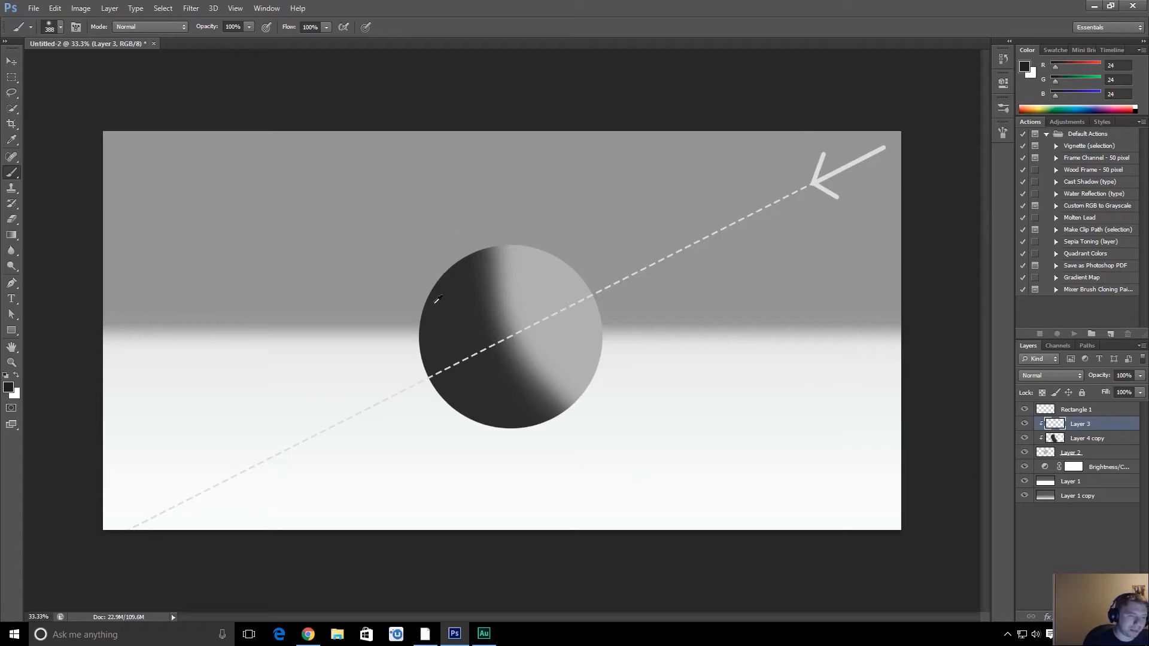
{"action": "left_click_drag", "start_coordinate": [451, 309], "coordinate": [470, 307], "text": "alt"}
{"action": "mouse_move", "coordinate": [381, 265]}
{"action": "left_mouse_down"}
{"action": "mouse_move", "coordinate": [383, 313]}
{"action": "mouse_move", "coordinate": [422, 376]}
{"action": "left_mouse_up"}
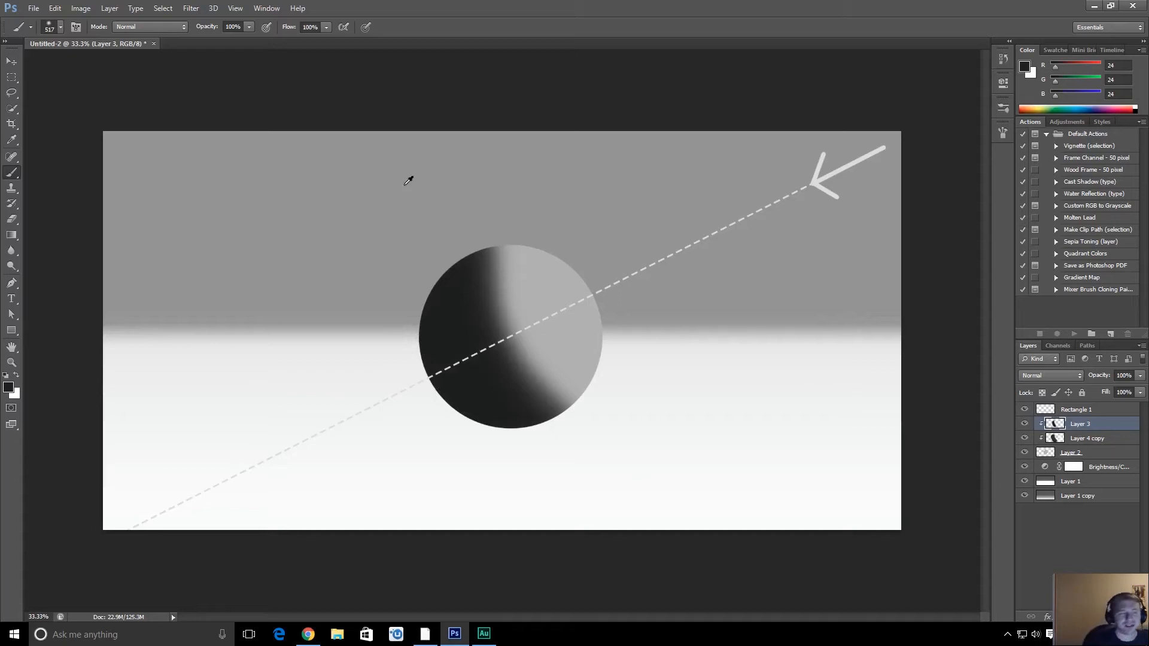
- Erase Layer 3's dark tone from the sphere's outer shadow edge with 309 px and 823 px erasers, leaving a dark band beside the light
{"action": "key", "text": "e"}
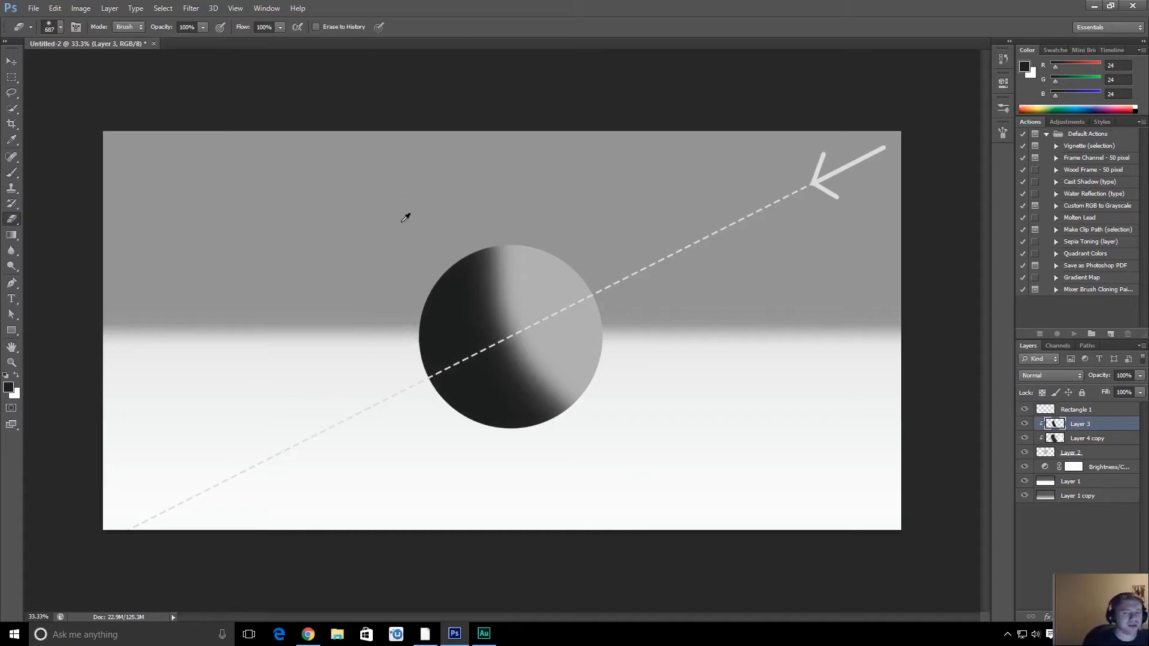
{"action": "left_click_drag", "start_coordinate": [400, 293], "coordinate": [350, 292]}
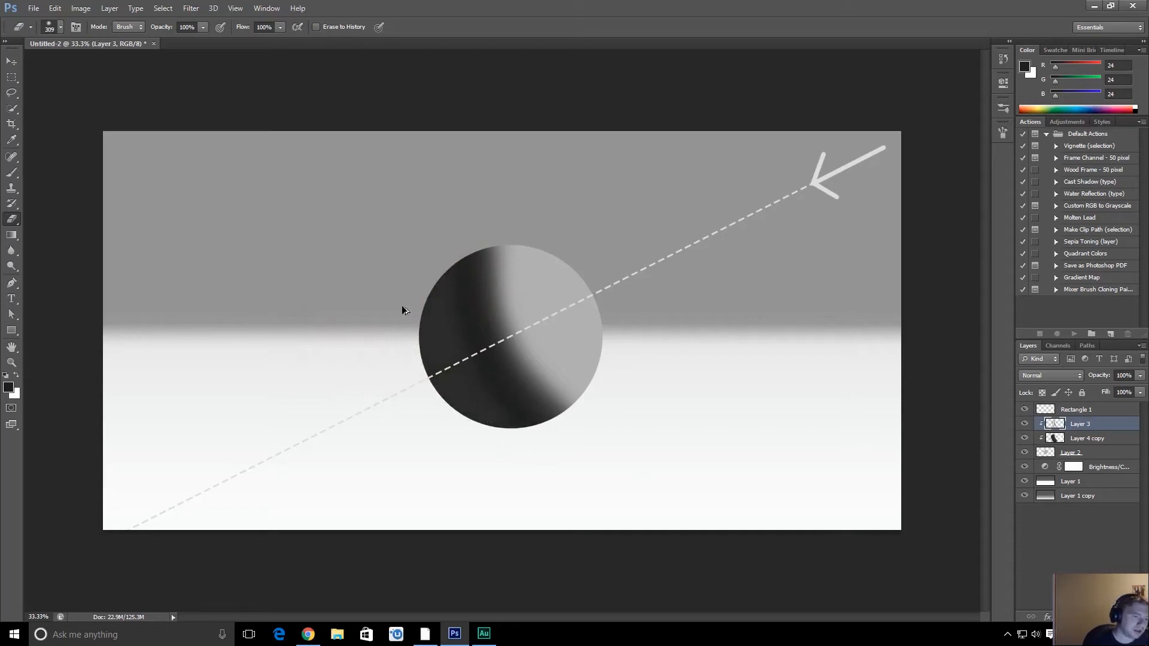
{"action": "right_click", "coordinate": [456, 396]}
{"action": "left_click", "coordinate": [414, 251]}
{"action": "left_click_drag", "start_coordinate": [436, 326], "coordinate": [447, 322], "text": "alt"}
{"action": "mouse_move", "coordinate": [408, 252]}
{"action": "left_mouse_down", "text": "alt"}
{"action": "mouse_move", "coordinate": [420, 256]}
{"action": "mouse_move", "coordinate": [365, 153]}
{"action": "left_mouse_up", "text": "alt"}
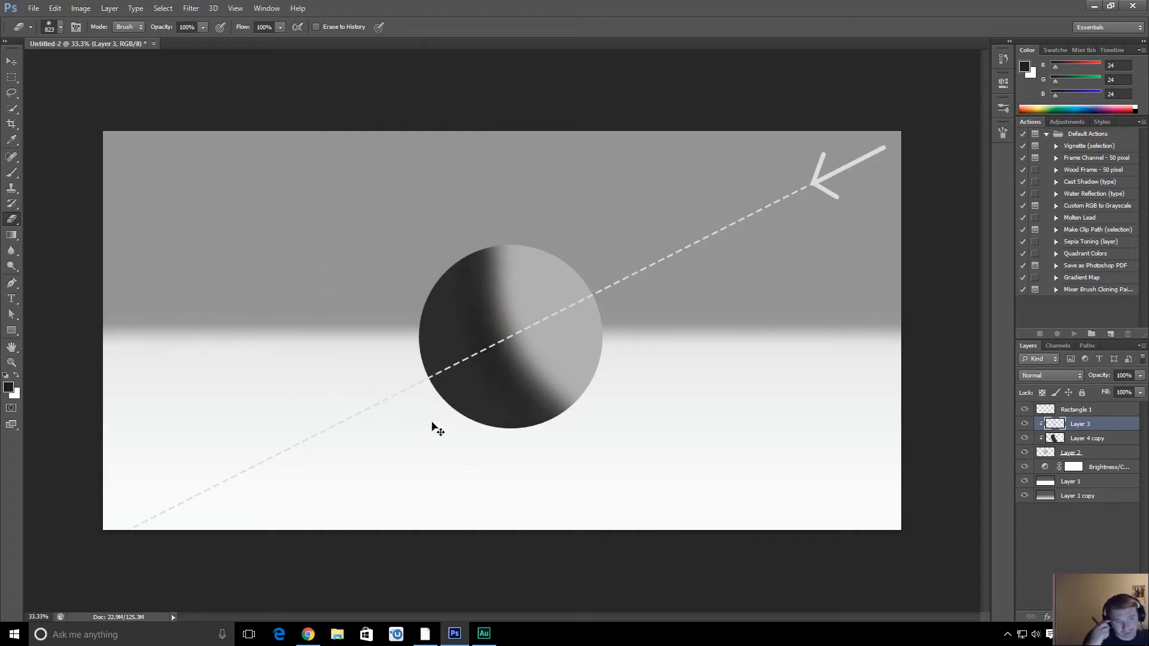
- Dismiss the Office notification, sample the sphere's light grey (RGB 180) as the brush colour, and set the brush size to 511 px
{"action": "key", "text": "b"}
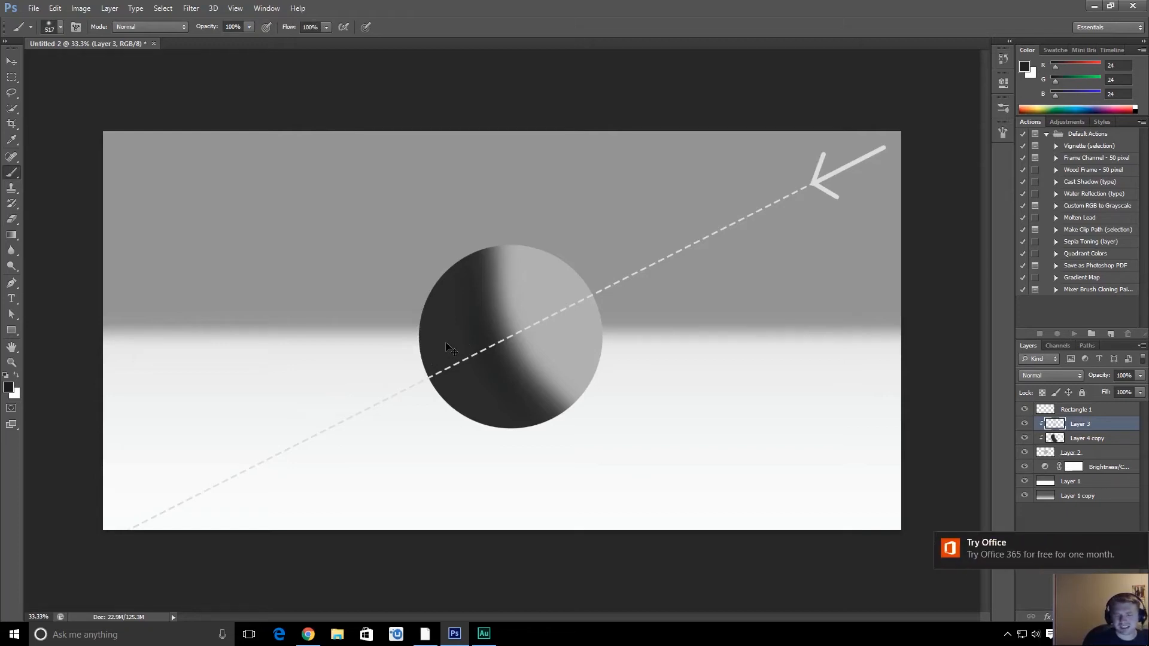
{"action": "left_click", "coordinate": [1137, 543]}
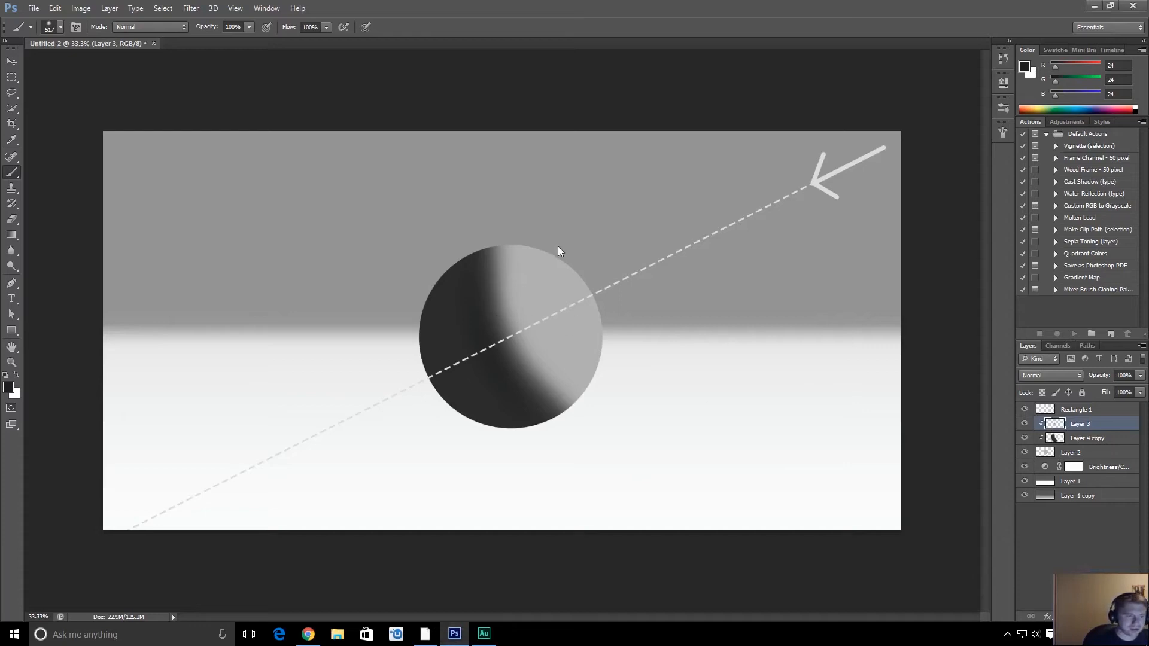
{"action": "left_click_drag", "start_coordinate": [464, 393], "coordinate": [451, 397]}
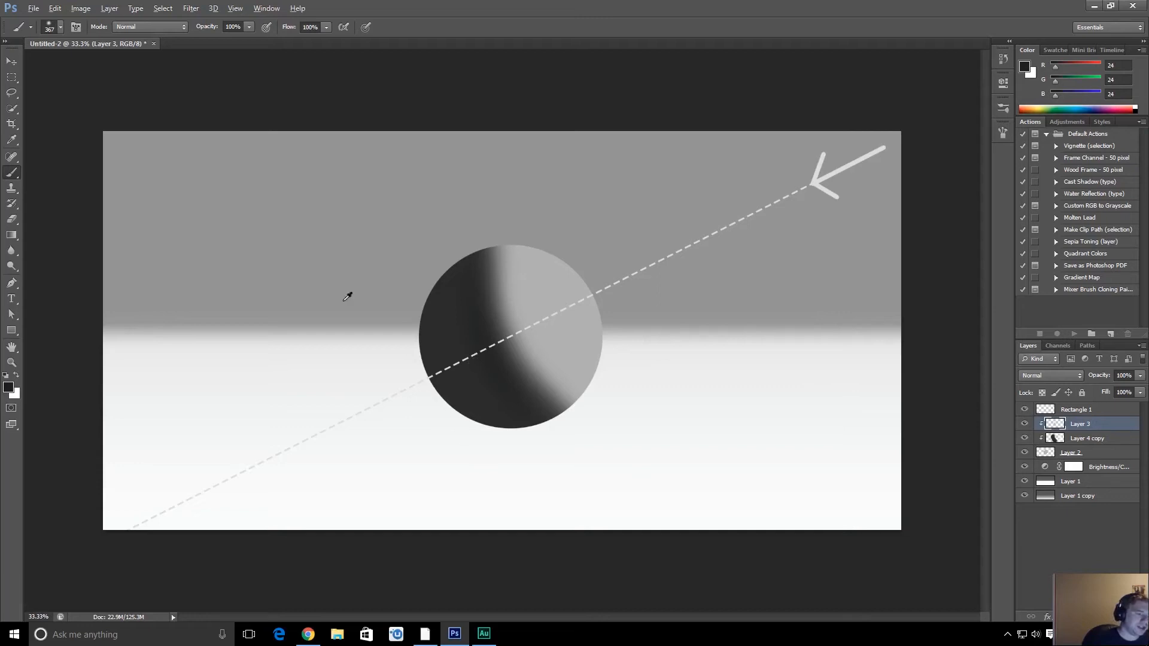
{"action": "left_click", "coordinate": [330, 333], "text": "alt"}
{"action": "left_click_drag", "start_coordinate": [326, 339], "coordinate": [341, 260]}
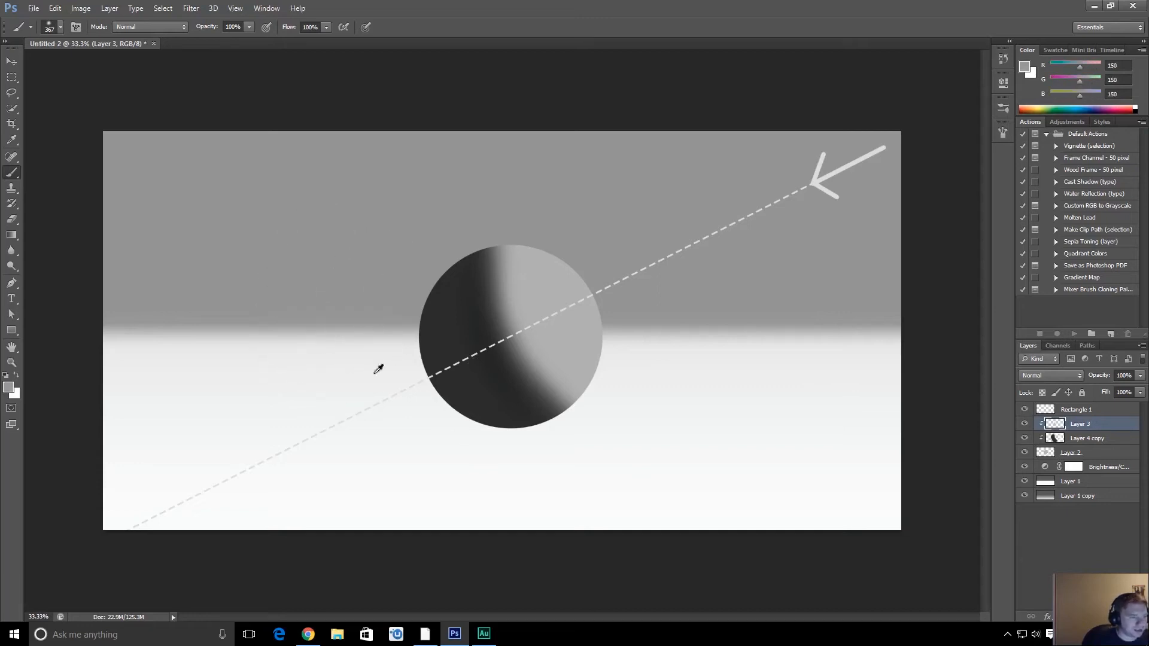
{"action": "left_click", "coordinate": [568, 288], "text": "alt"}
{"action": "left_click_drag", "start_coordinate": [470, 351], "coordinate": [493, 348]}
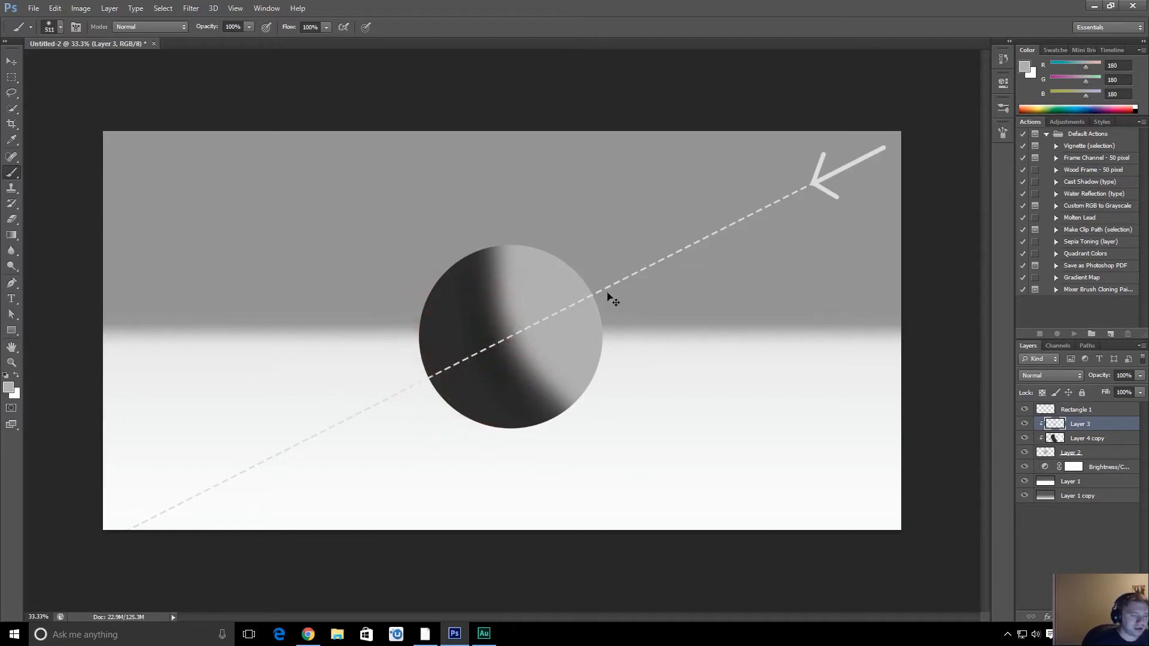
- Add a new layer clipped above Layer 3 and paint soft reflected light on the sphere's left edge with the 511 px brush
{"action": "key", "text": "ctrl+shift+alt+n"}
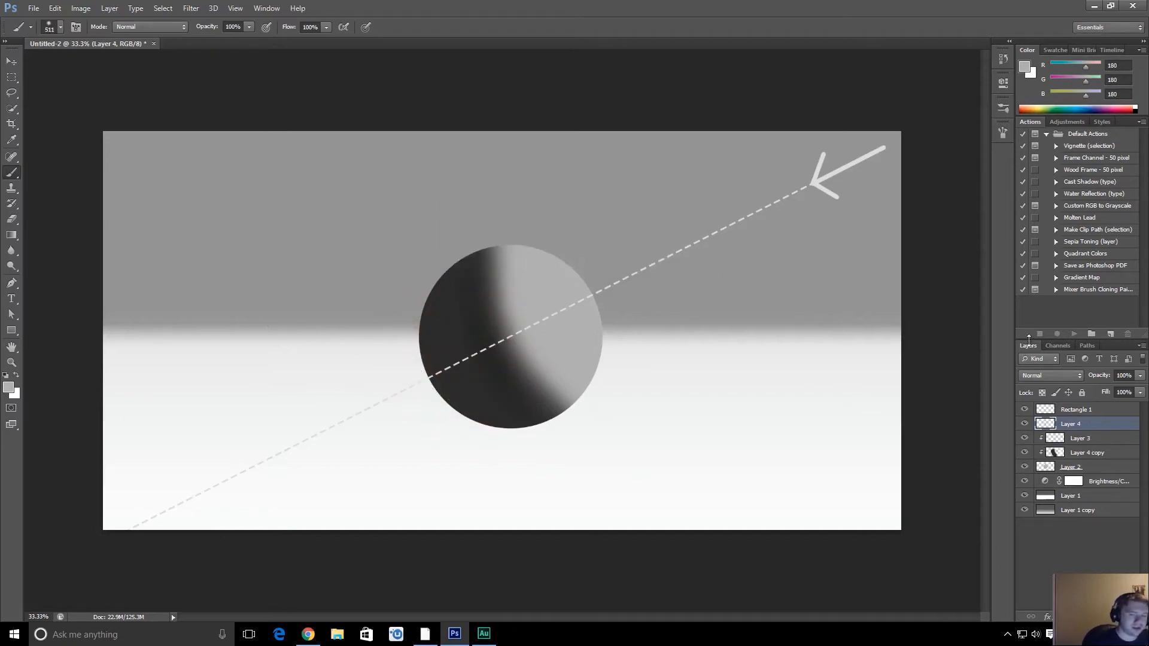
{"action": "left_click", "coordinate": [1095, 429], "text": "alt"}
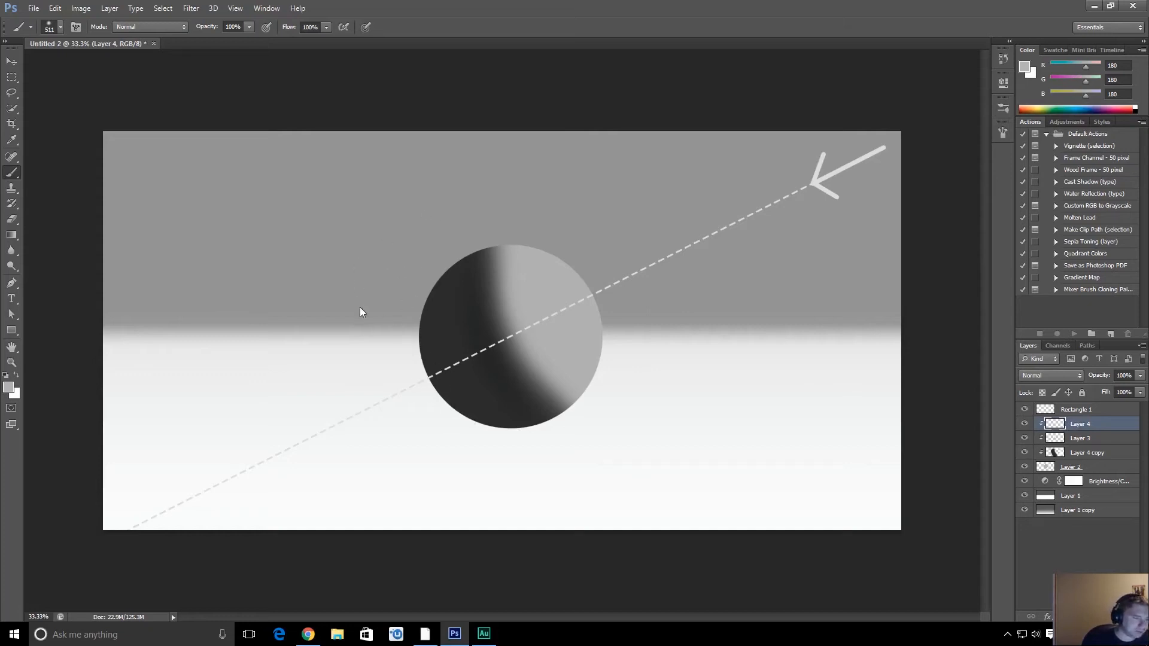
{"action": "left_click_drag", "start_coordinate": [360, 308], "coordinate": [377, 451]}
{"action": "left_click_drag", "start_coordinate": [357, 243], "coordinate": [412, 441]}
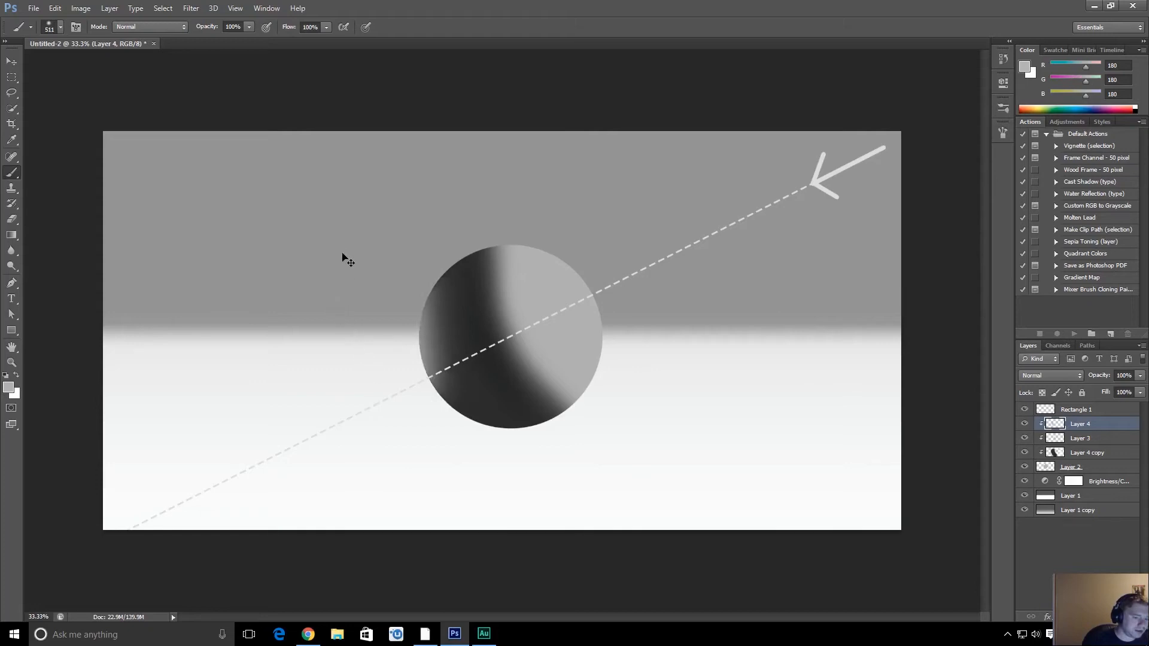
- Extend the reflected light around the sphere's lower-left edge with a 938 px brush
{"action": "left_click_drag", "start_coordinate": [392, 269], "coordinate": [433, 270]}
{"action": "left_click", "coordinate": [365, 304]}
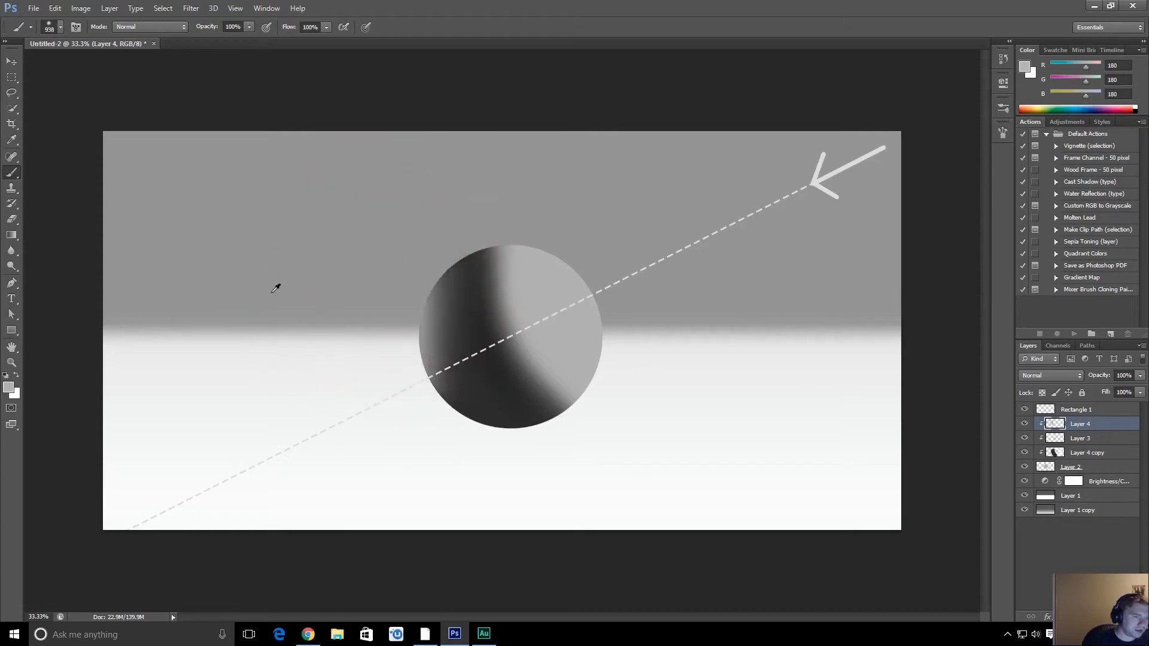
{"action": "key", "text": "ctrl+z"}
{"action": "left_click", "coordinate": [286, 363]}
{"action": "left_click", "coordinate": [318, 408]}
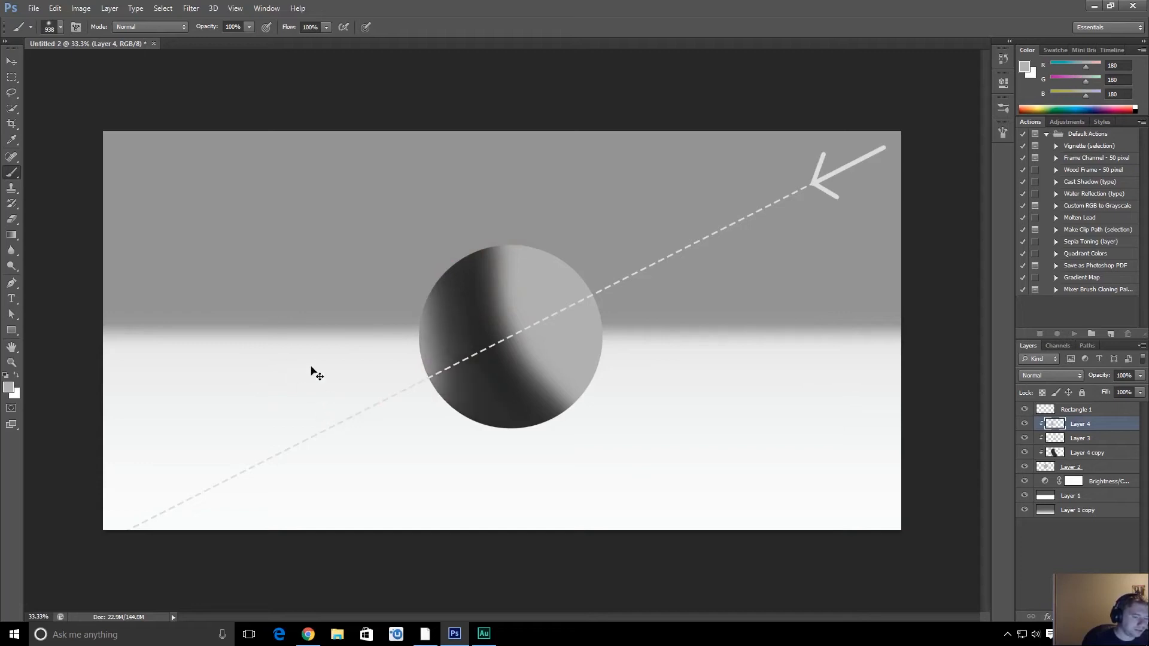
{"action": "left_click", "coordinate": [324, 387]}
{"action": "left_click", "coordinate": [346, 403]}
{"action": "left_click_drag", "start_coordinate": [365, 412], "coordinate": [389, 422]}
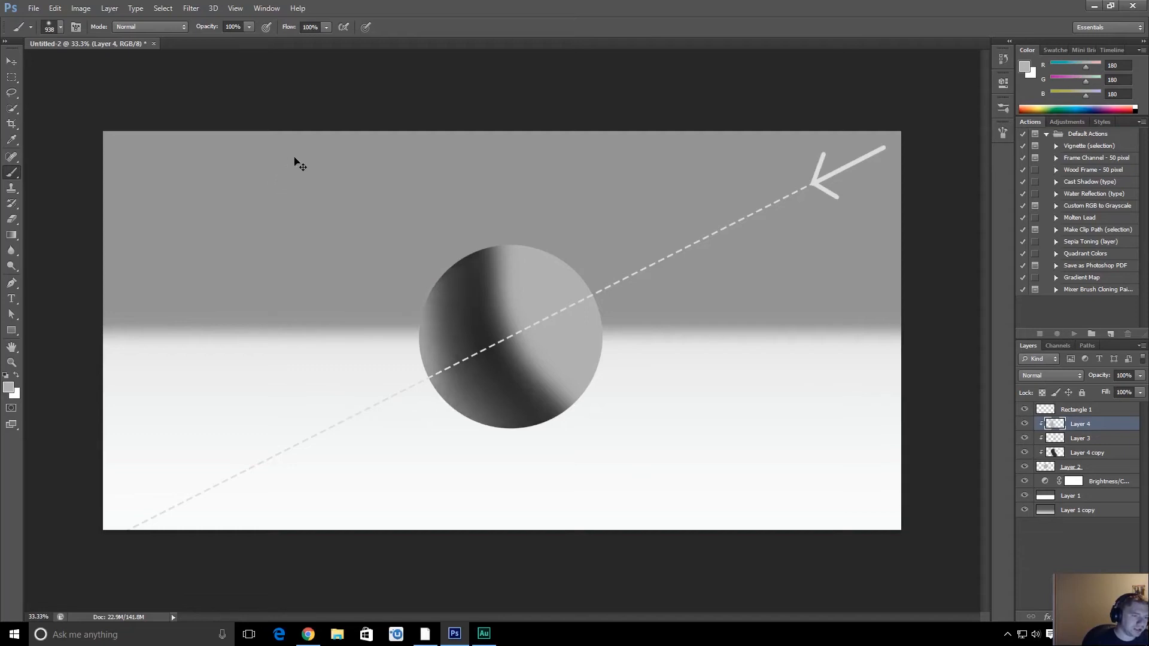
- Lower Layer 4's opacity to 56% and reduce the brush size to 348 px
{"action": "left_click_drag", "start_coordinate": [1096, 379], "coordinate": [1070, 388]}
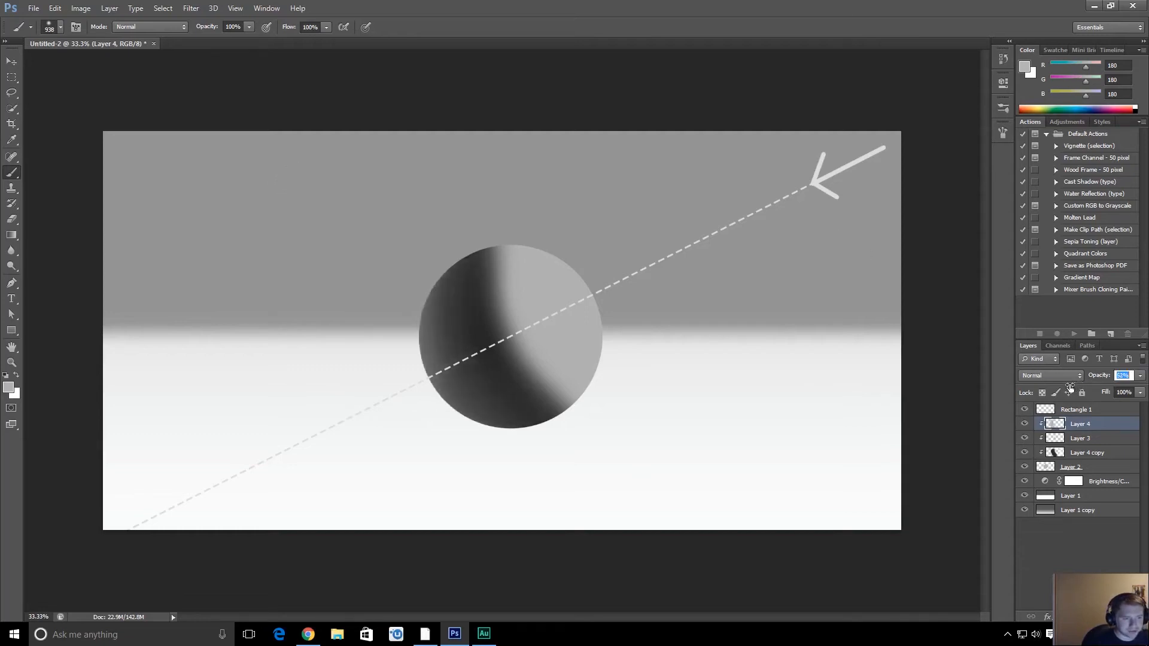
{"action": "left_click_drag", "start_coordinate": [1068, 390], "coordinate": [1070, 390]}
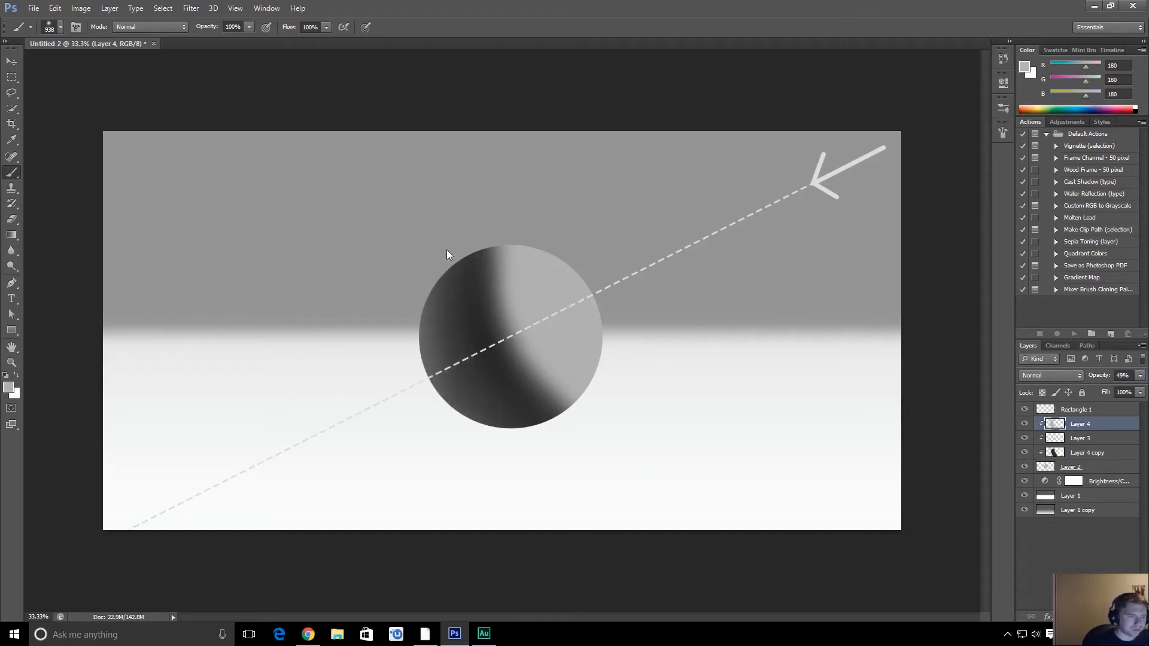
{"action": "left_click_drag", "start_coordinate": [1099, 380], "coordinate": [842, 328]}
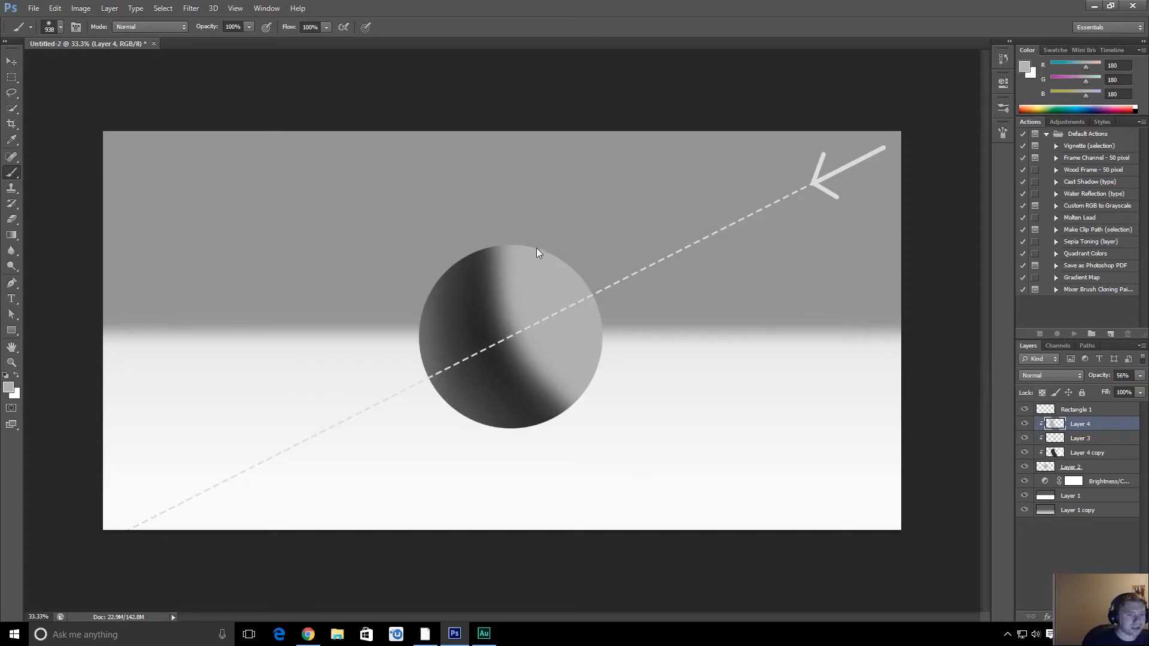
{"action": "left_click_drag", "start_coordinate": [552, 316], "coordinate": [482, 313]}
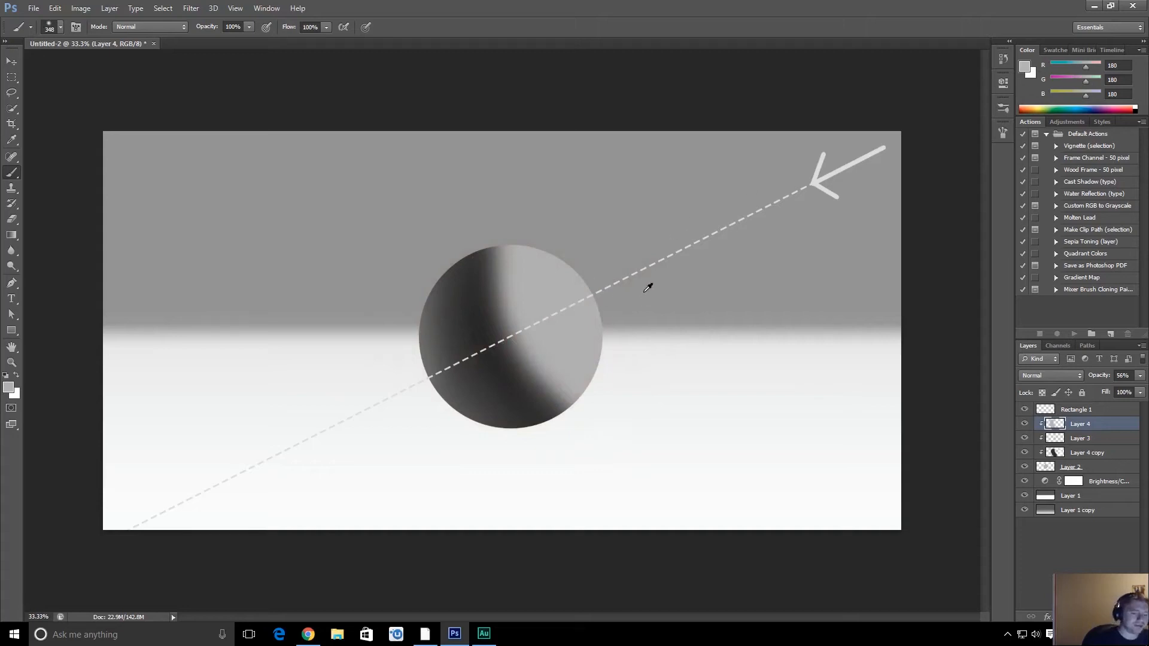
- Duplicate Layer 2 directly beneath the original and start a free transform on the copy
{"action": "left_click_drag", "start_coordinate": [1090, 469], "coordinate": [1086, 481]}
{"action": "key", "text": "ctrl+t"}
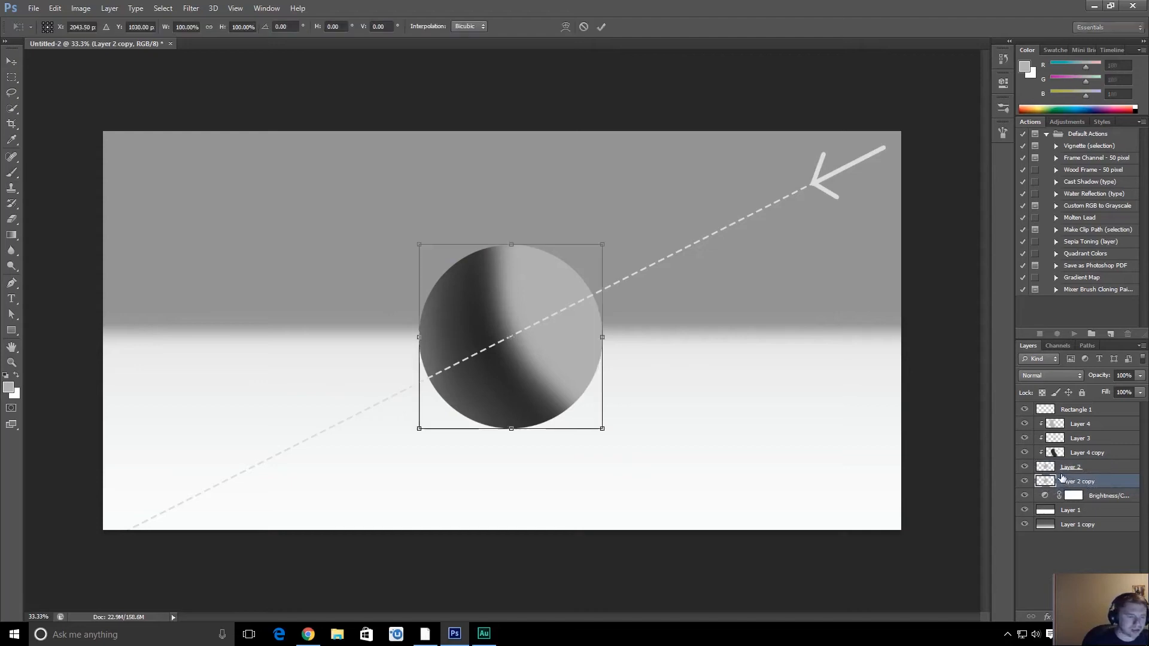
- Try skewing Layer 2 copy to the left, with the transform's reference point at its bottom centre
{"action": "right_click", "coordinate": [527, 316]}
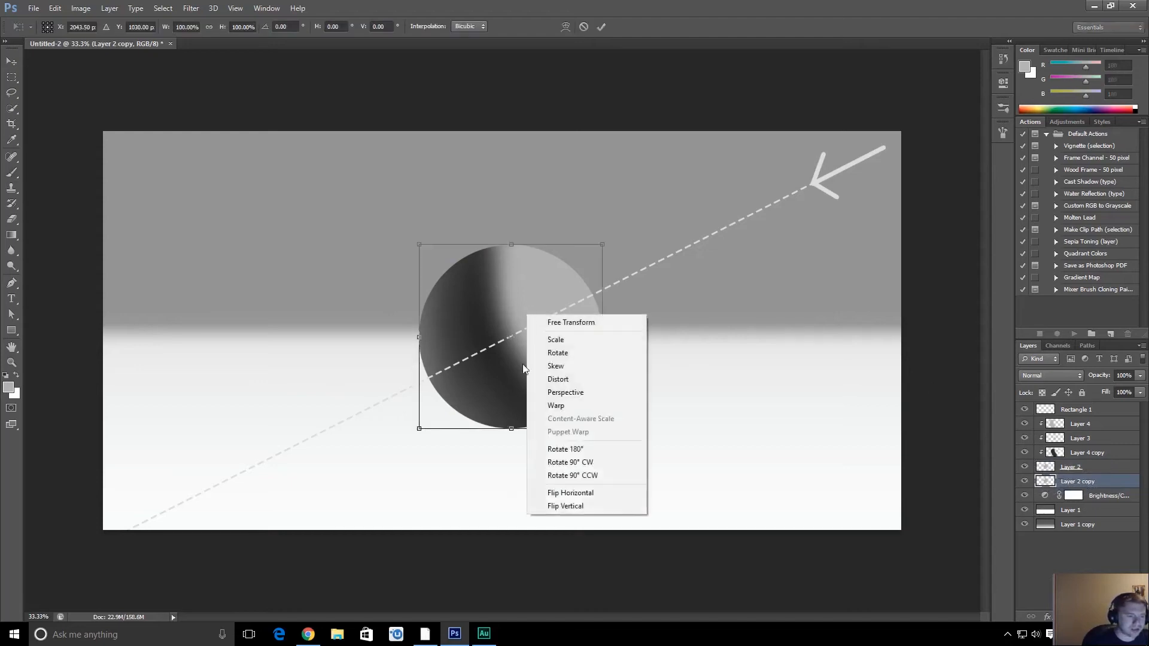
{"action": "left_click", "coordinate": [511, 425]}
{"action": "left_click", "coordinate": [518, 401], "text": "alt"}
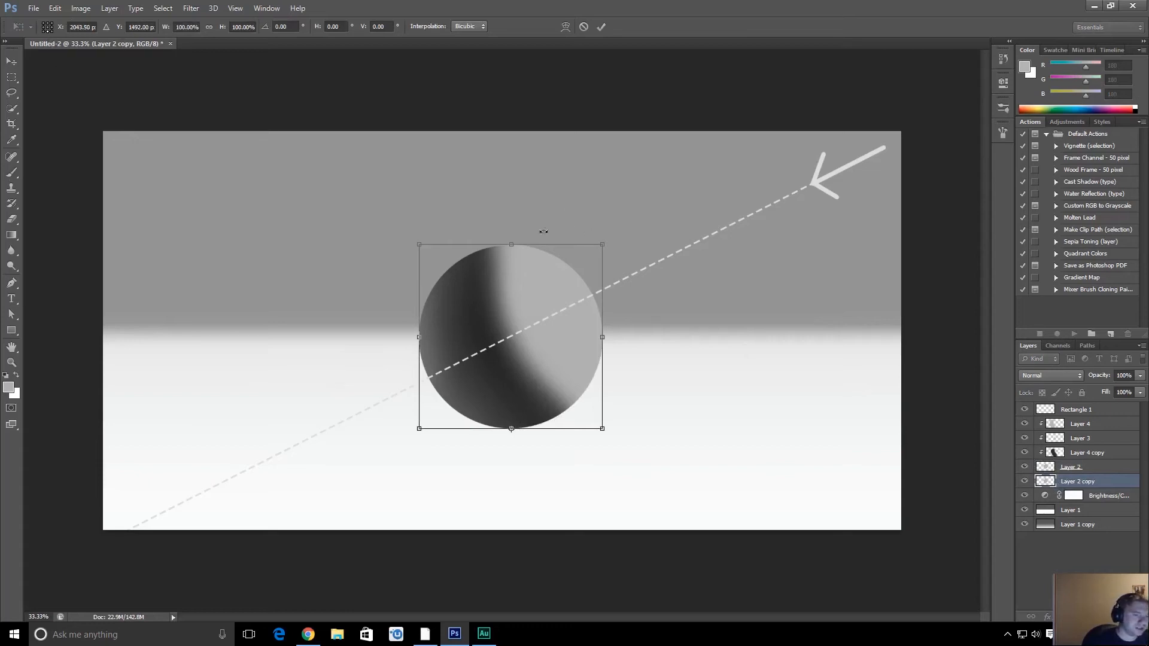
{"action": "right_click", "coordinate": [511, 268]}
{"action": "left_click", "coordinate": [570, 329]}
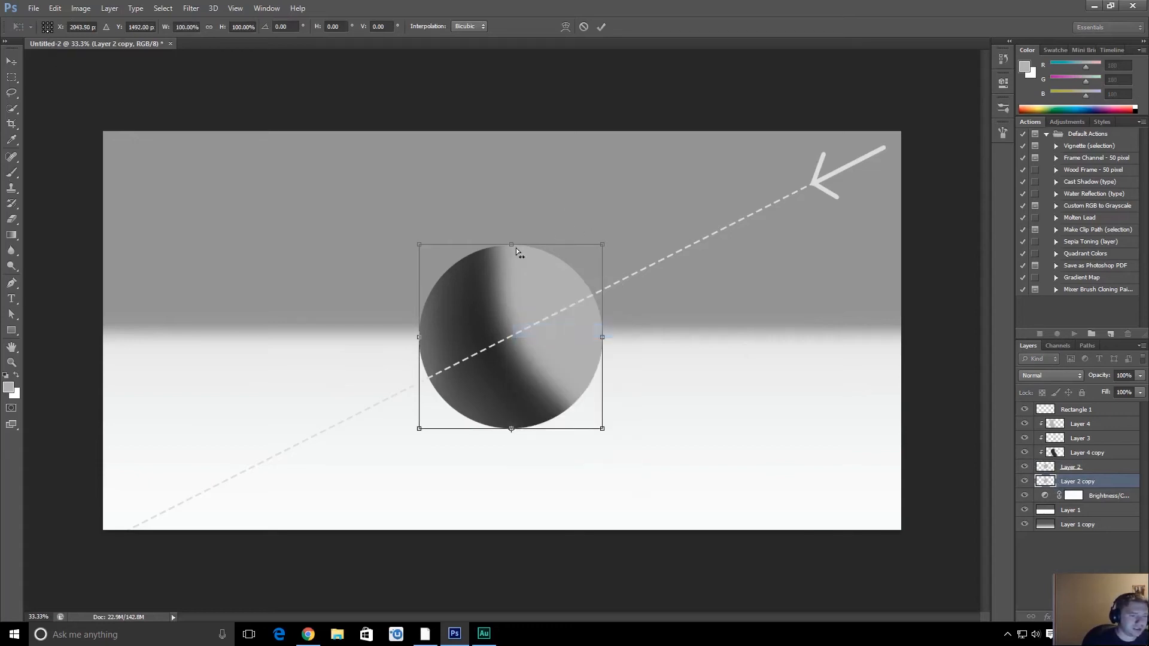
{"action": "left_click_drag", "start_coordinate": [511, 245], "coordinate": [341, 245]}
- Try flipping the skewed Layer 2 copy vertically and adjusting its shape beneath the sphere, and cancel the transform
{"action": "right_click", "coordinate": [410, 322]}
{"action": "left_click", "coordinate": [463, 500]}
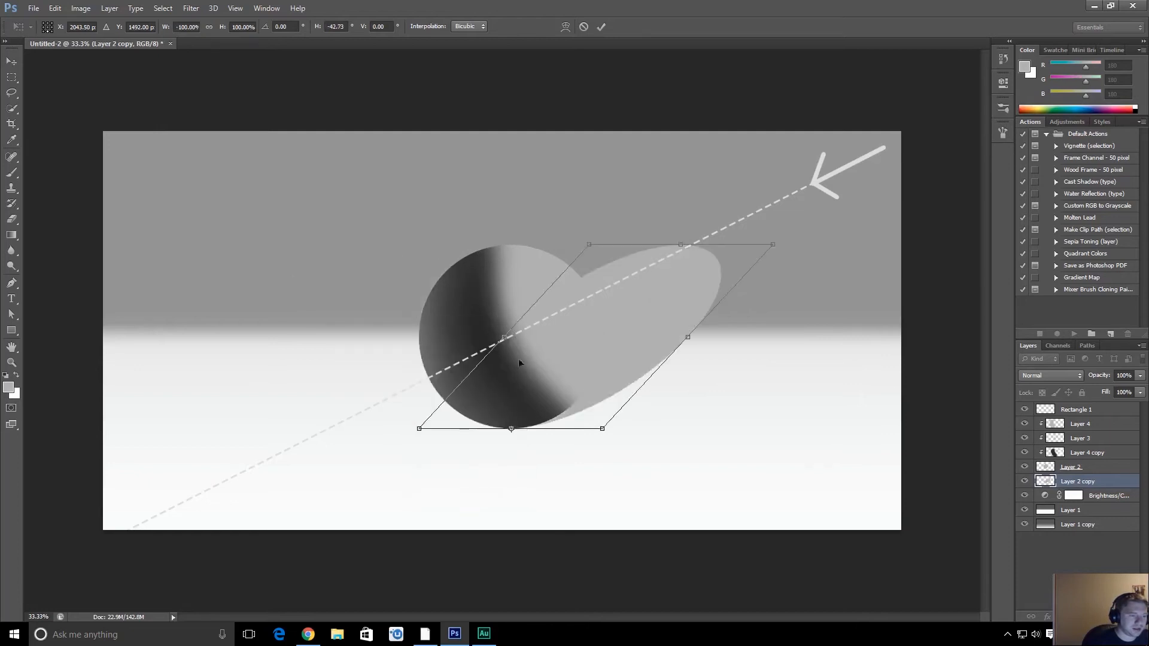
{"action": "key", "text": "ctrl+z"}
{"action": "right_click", "coordinate": [447, 350]}
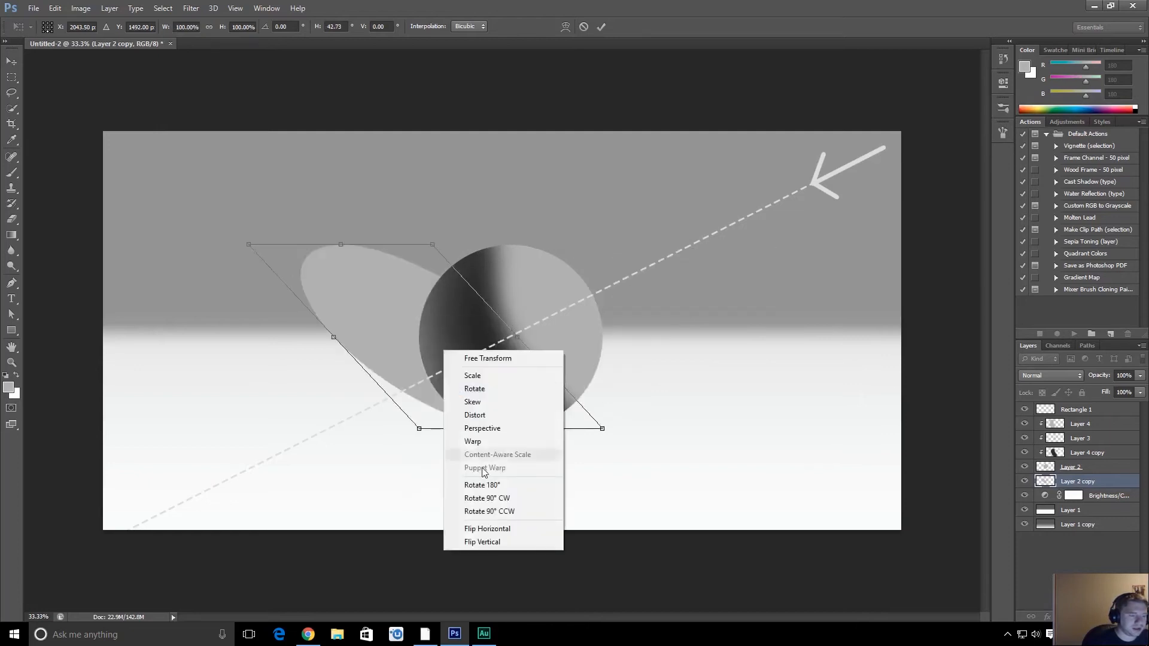
{"action": "left_click", "coordinate": [508, 541]}
{"action": "left_click_drag", "start_coordinate": [333, 521], "coordinate": [347, 501]}
{"action": "key", "text": "ctrl+z"}
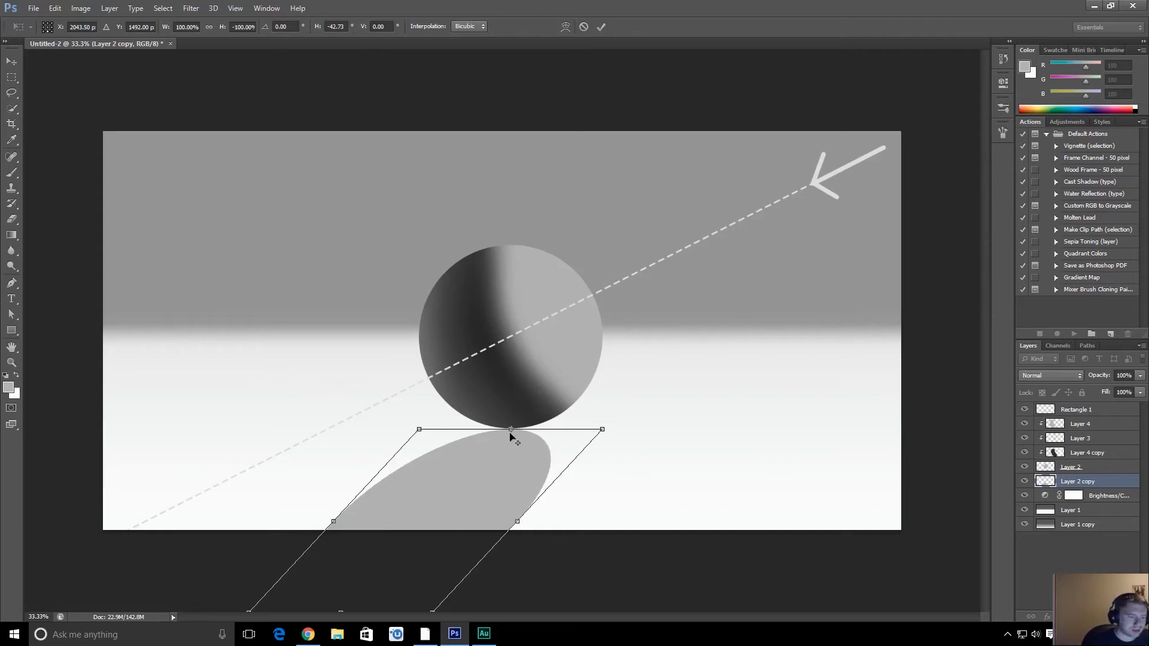
{"action": "key", "text": "ctrl+z"}
{"action": "key", "text": "ctrl+z"}
{"action": "key", "text": "ctrl+z"}
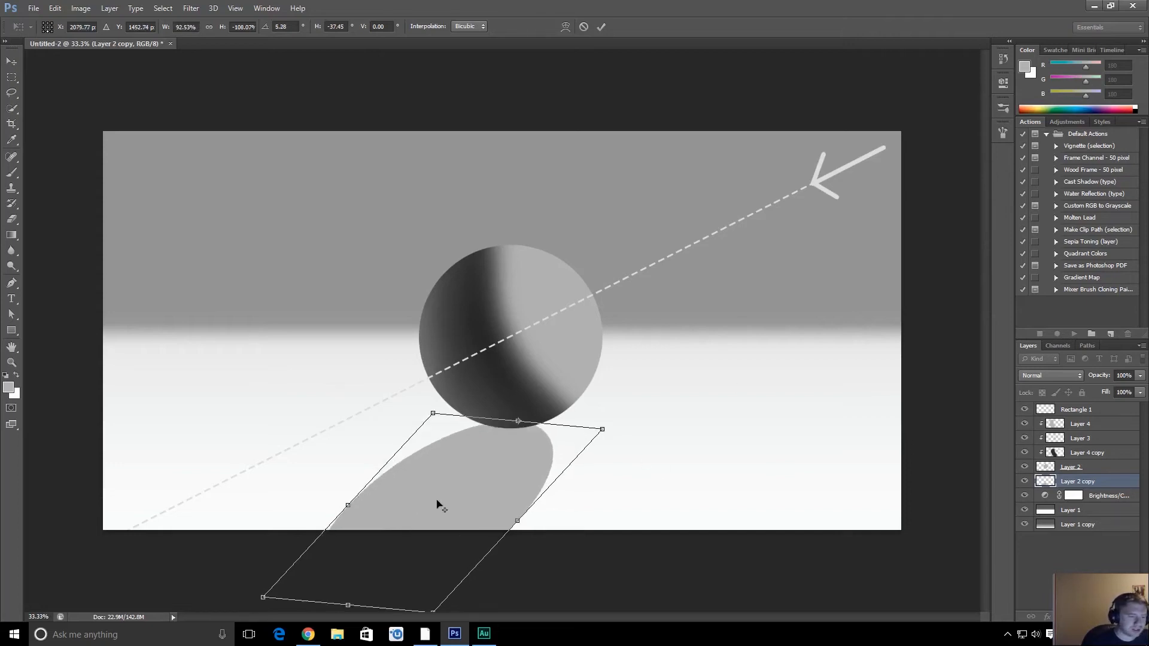
{"action": "key", "text": "Escape"}
- Try flattening Layer 2 copy into a thin flipped ellipse beneath the sphere, using a bottom-centre reference point
{"action": "key", "text": "ctrl+t"}
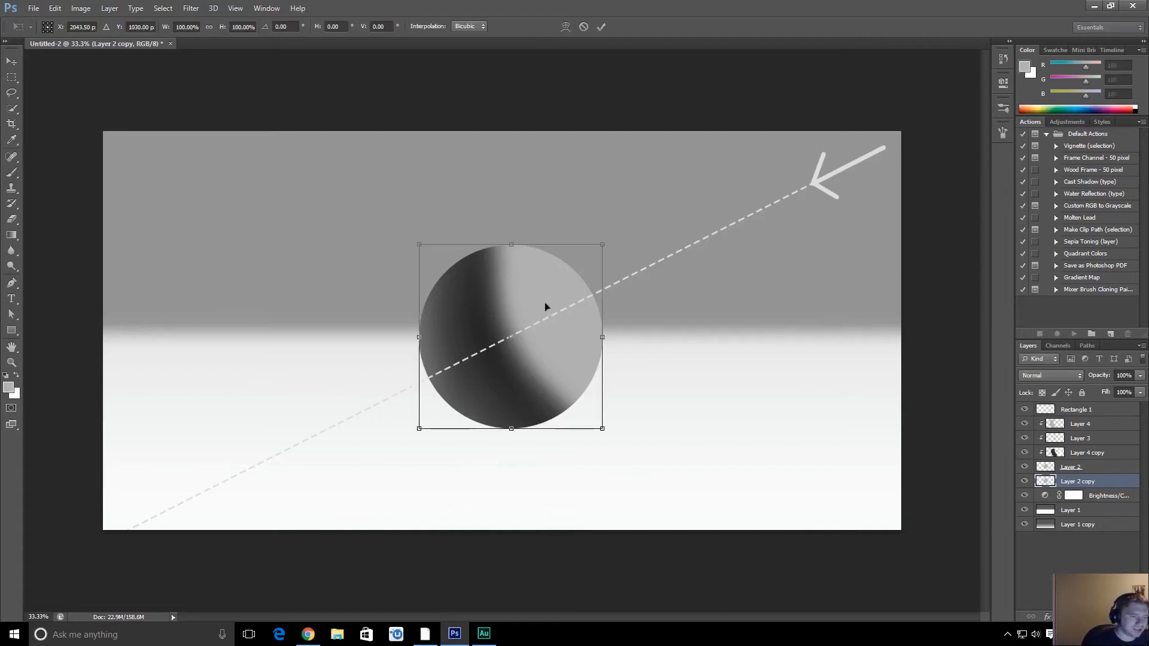
{"action": "left_click", "coordinate": [47, 31]}
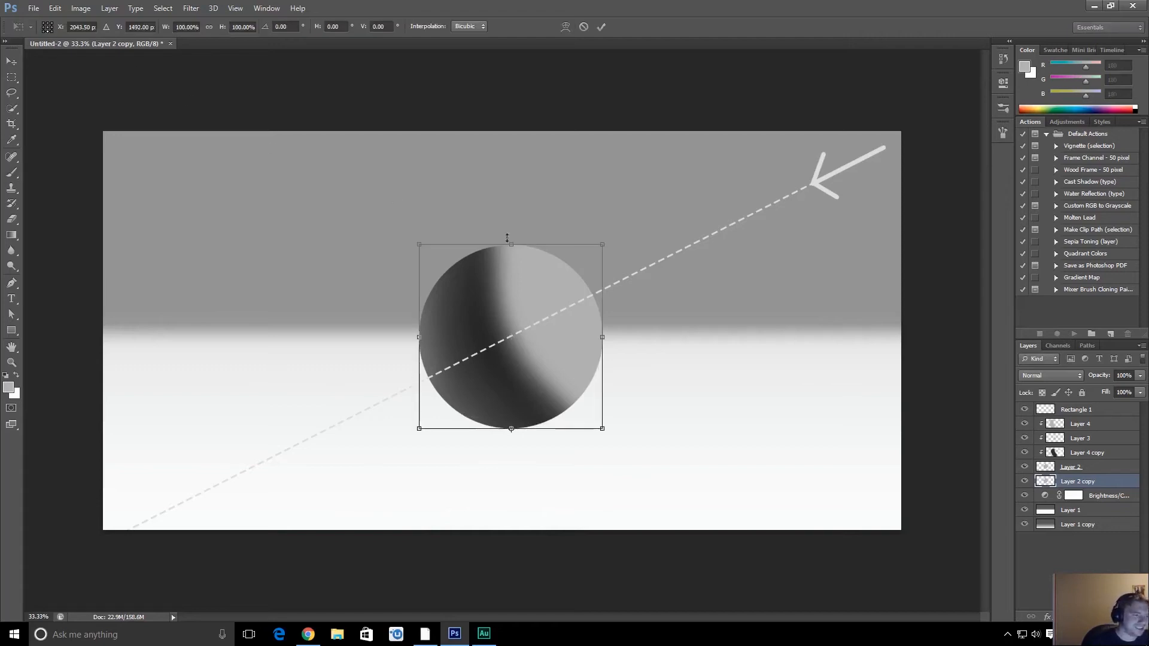
{"action": "left_click_drag", "start_coordinate": [510, 245], "coordinate": [511, 443]}
{"action": "left_click_drag", "start_coordinate": [599, 449], "coordinate": [519, 450]}
{"action": "key", "text": "ctrl+z"}
- Try skewing the flattened Layer 2 copy to the left along the floor
{"action": "right_click", "coordinate": [558, 437]}
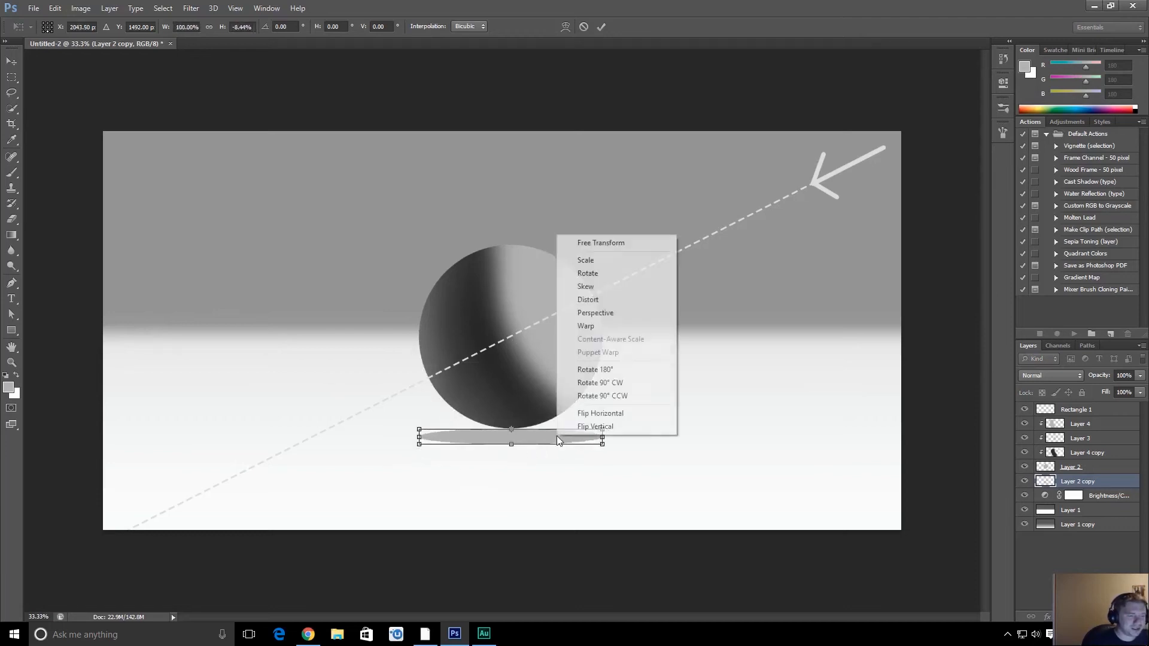
{"action": "left_click", "coordinate": [622, 286]}
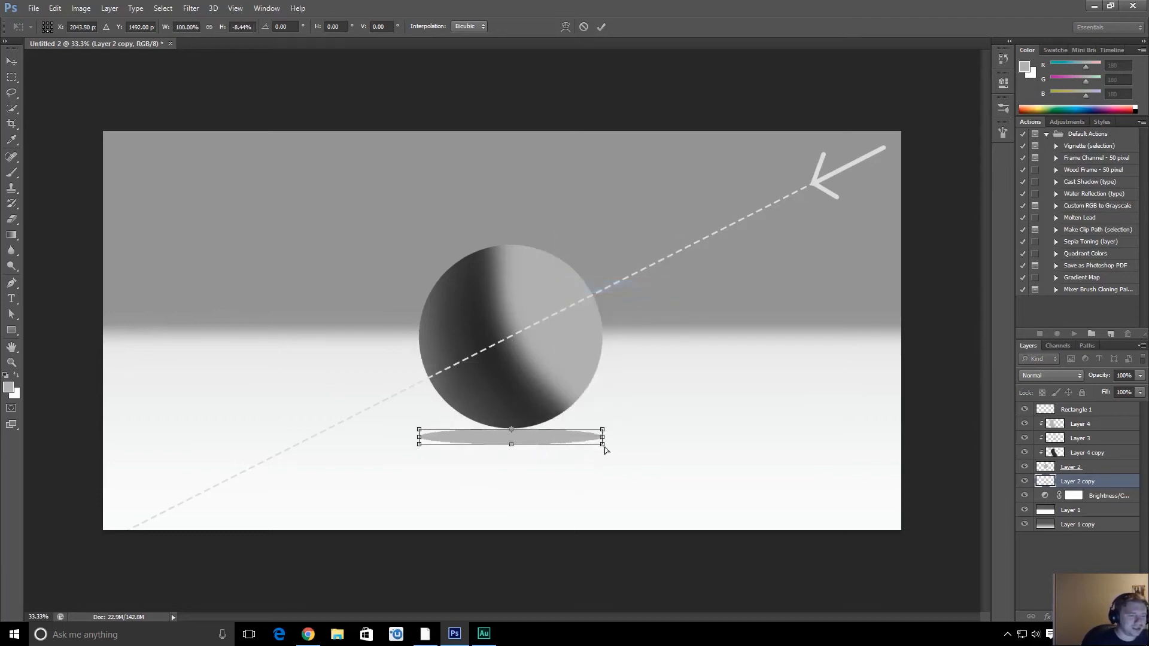
{"action": "left_click_drag", "start_coordinate": [600, 444], "coordinate": [549, 489]}
{"action": "key", "text": "ctrl+z"}
{"action": "left_click_drag", "start_coordinate": [512, 448], "coordinate": [282, 466]}
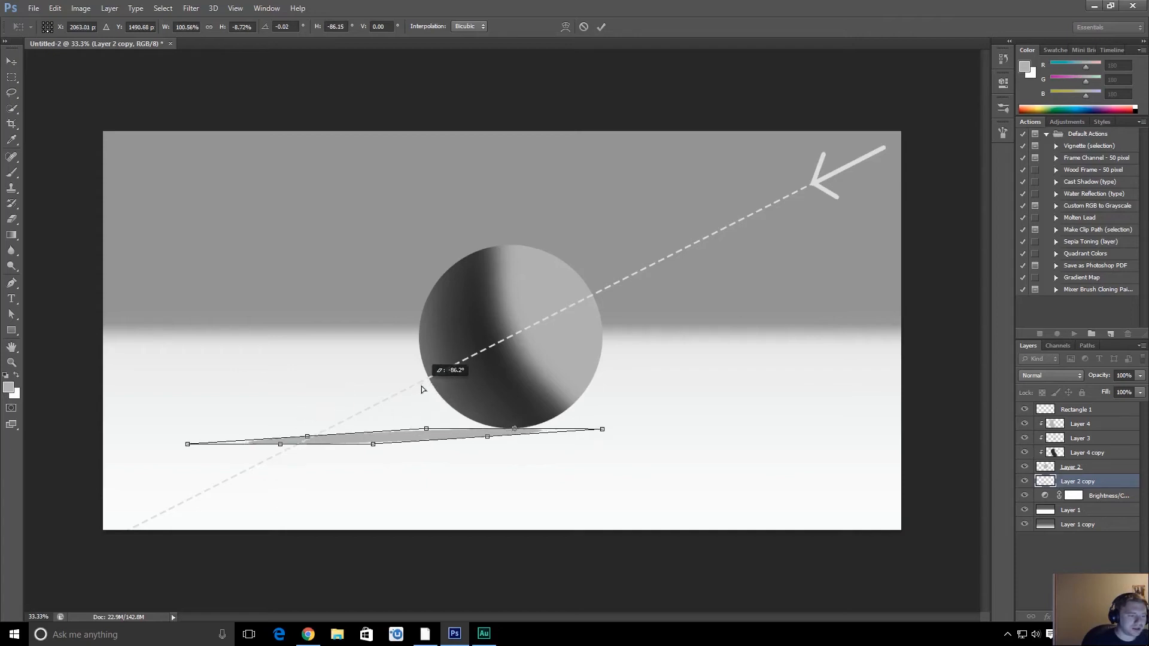
- Try distorting a corner of the skewed Layer 2 copy, and cancel the whole transform
{"action": "right_click", "coordinate": [419, 441]}
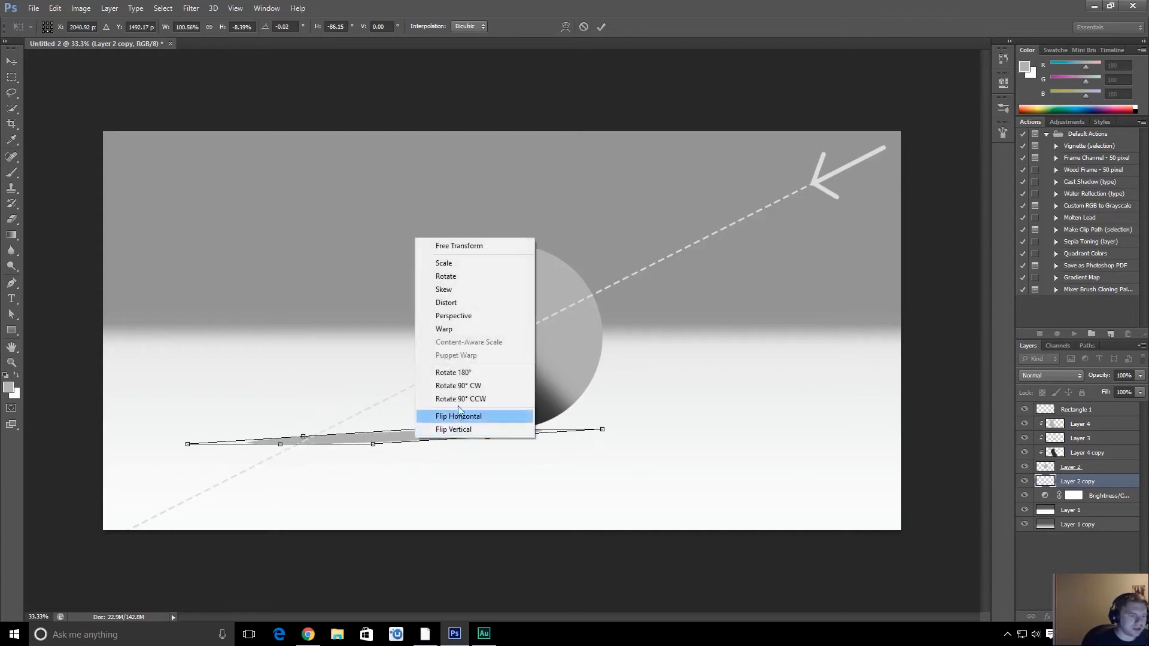
{"action": "left_click", "coordinate": [471, 303]}
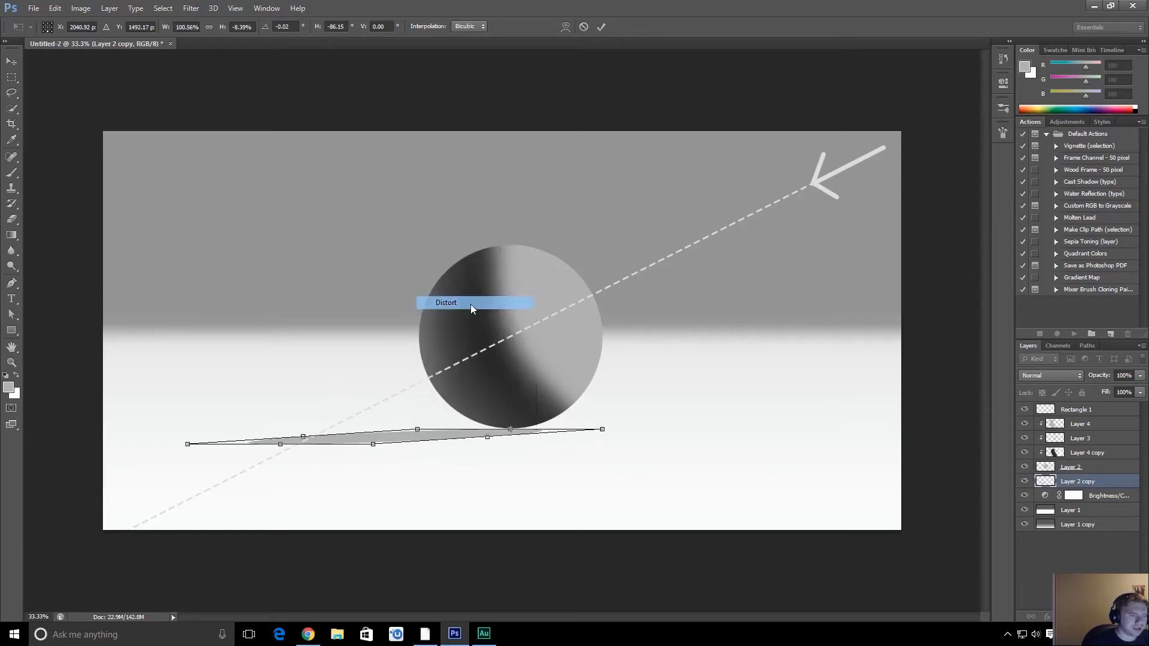
{"action": "left_click_drag", "start_coordinate": [419, 431], "coordinate": [378, 393]}
{"action": "key", "text": "ctrl+z"}
{"action": "key", "text": "ctrl+z"}
{"action": "key", "text": "Escape"}
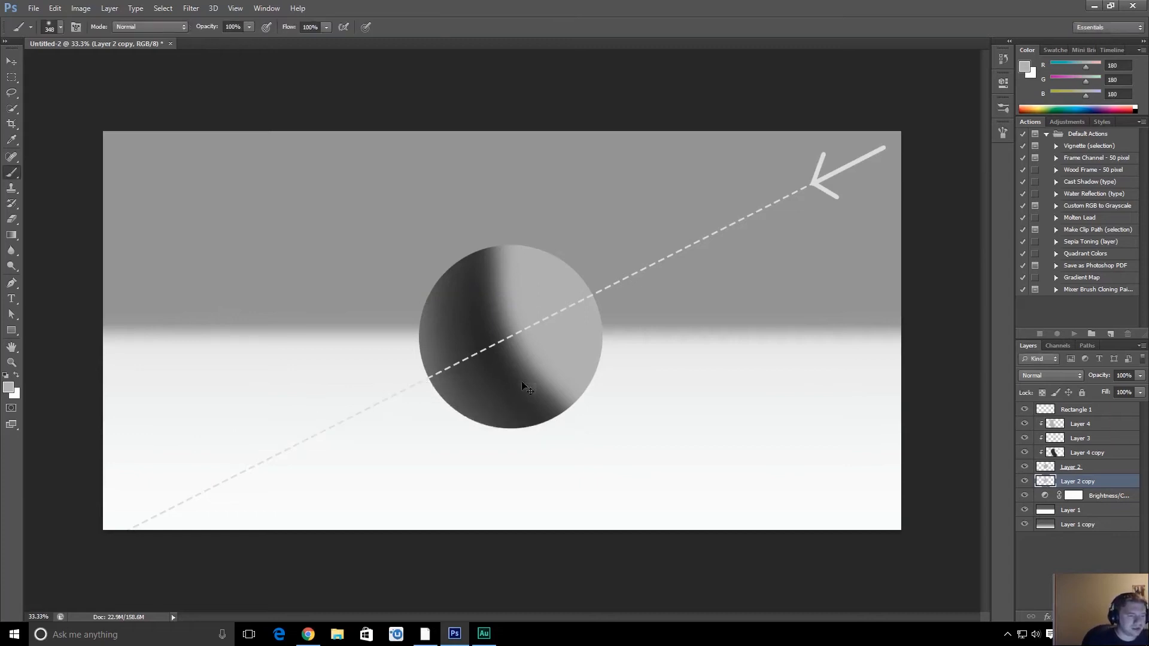
- Distort Layer 2 copy into a low ellipse slanting away from the light, and flip it vertically
{"action": "key", "text": "ctrl+t"}
{"action": "right_click", "coordinate": [518, 358]}
{"action": "left_click", "coordinate": [549, 421]}
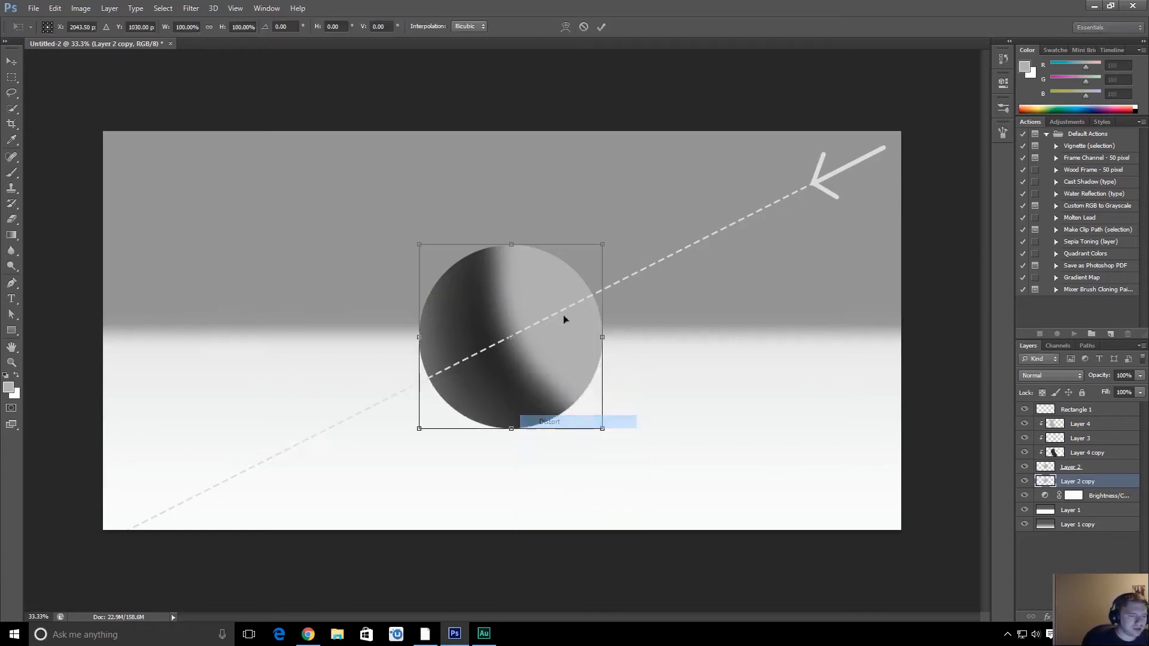
{"action": "left_click_drag", "start_coordinate": [512, 244], "coordinate": [276, 362]}
{"action": "right_click", "coordinate": [378, 394]}
{"action": "left_click", "coordinate": [445, 585]}
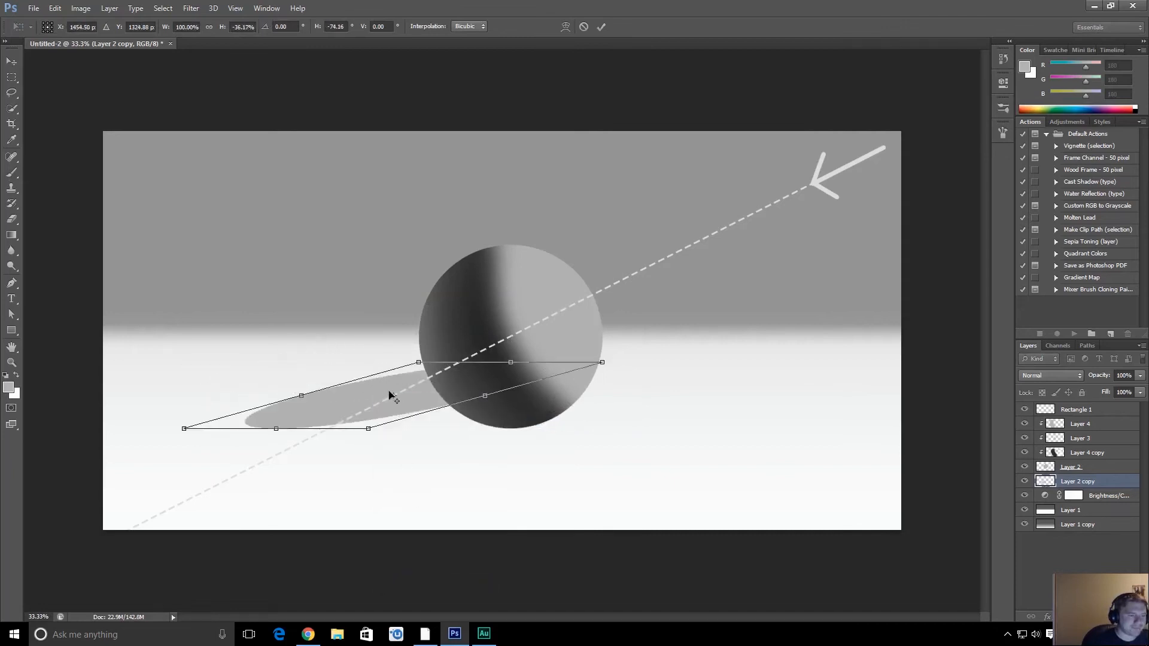
- Place the distorted copy beneath the sphere, refine its slant as a cast shadow, and apply the transform
{"action": "left_click_drag", "start_coordinate": [422, 390], "coordinate": [402, 447]}
{"action": "left_click_drag", "start_coordinate": [166, 487], "coordinate": [150, 460]}
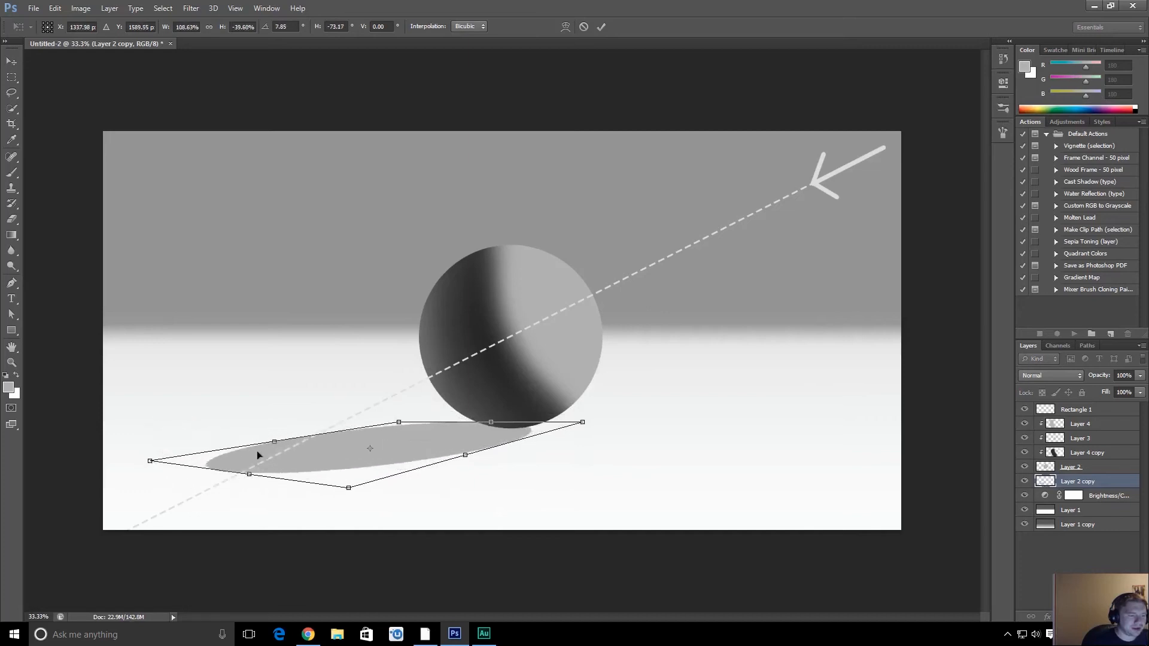
{"action": "mouse_move", "coordinate": [398, 423]}
{"action": "left_mouse_down"}
{"action": "mouse_move", "coordinate": [393, 410]}
{"action": "mouse_move", "coordinate": [394, 446]}
{"action": "left_mouse_up"}
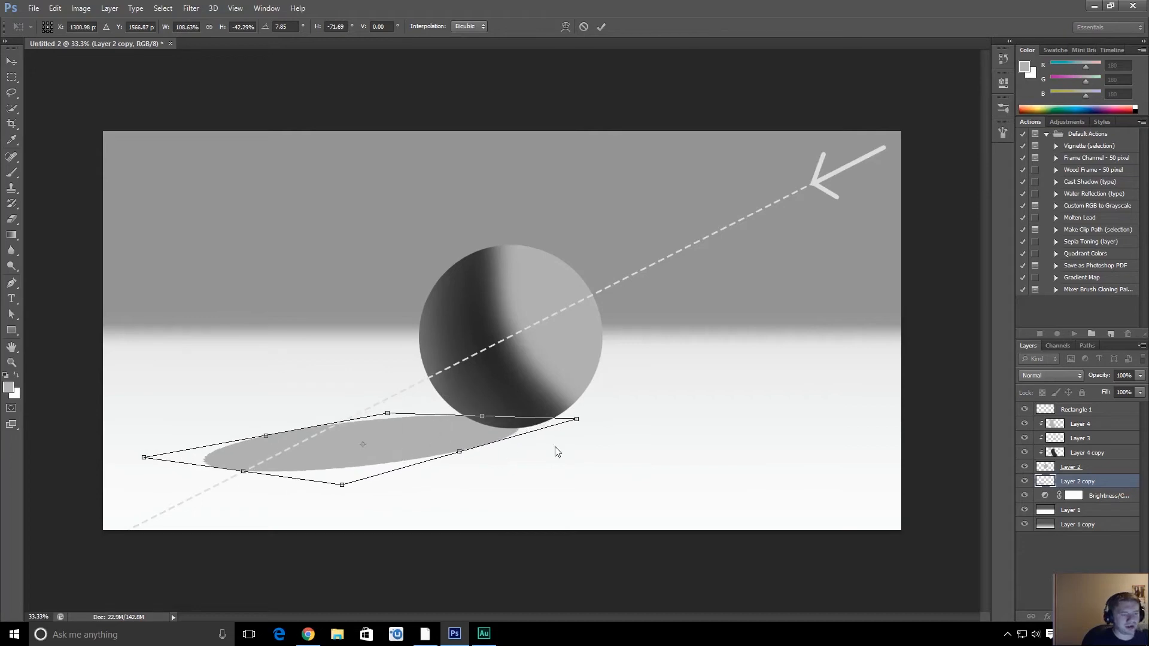
{"action": "key", "text": "Return"}
{"action": "key", "text": "b"}
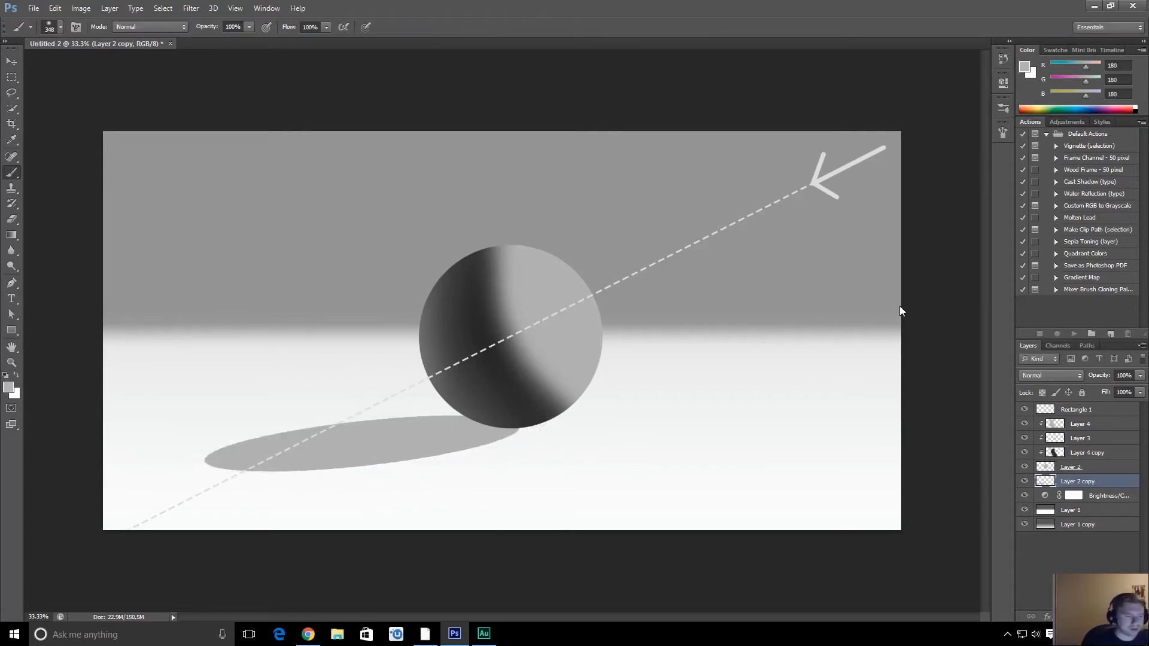
- Shift the cast shadow a few pixels right and down at the sphere's base
{"action": "key", "text": "v"}
{"action": "key", "text": "Down"}
{"action": "key", "text": "Down"}
{"action": "key", "text": "Down"}
{"action": "key", "text": "Down"}
{"action": "key", "text": "Down"}
{"action": "key", "text": "Left"}
{"action": "key", "text": "Left"}
{"action": "key", "text": "Left"}
{"action": "key", "text": "Left"}
{"action": "key", "text": "Left"}
{"action": "key", "text": "Left"}
{"action": "key", "text": "Left"}
{"action": "key", "text": "Left"}
{"action": "key", "text": "Left"}
{"action": "key", "text": "Left"}
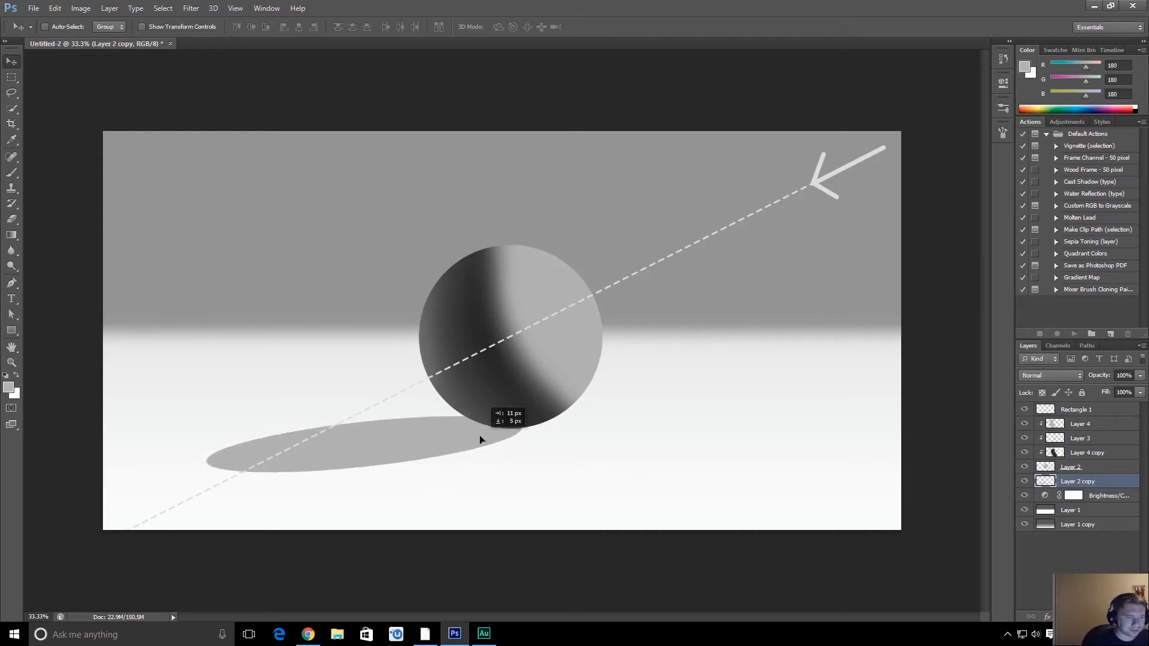
{"action": "left_click_drag", "start_coordinate": [476, 436], "coordinate": [450, 439]}
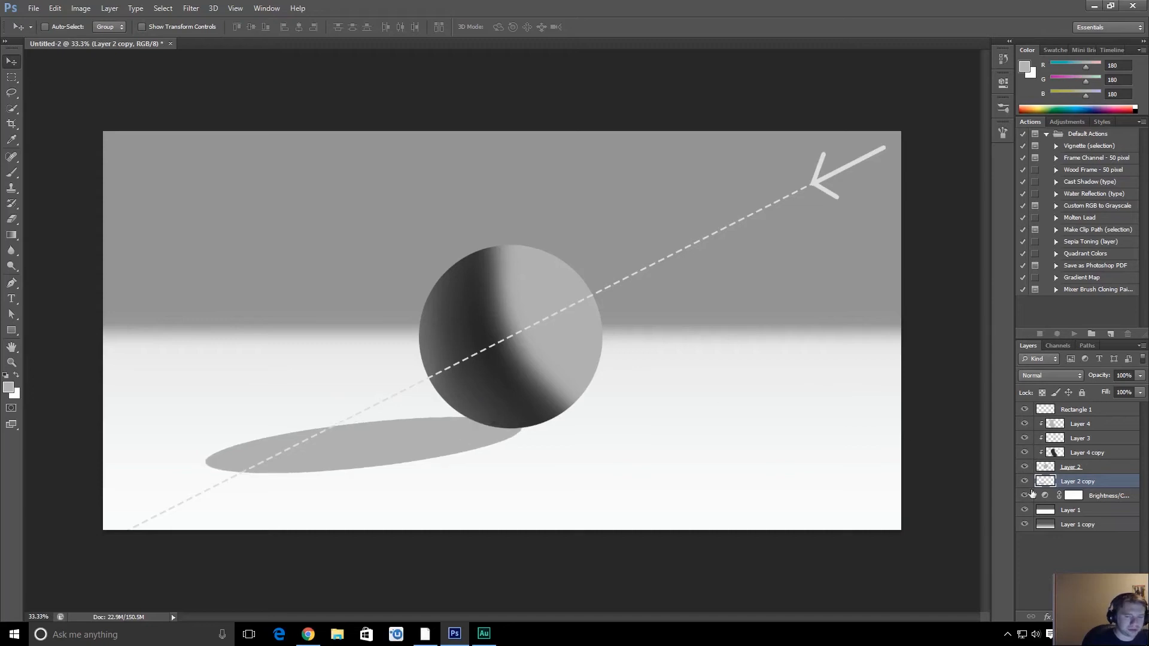
- Hide Layer 2 copy and add a new layer above it for painting with a 384 px black brush
{"action": "left_click", "coordinate": [1025, 481]}
{"action": "key", "text": "ctrl+shift+n"}
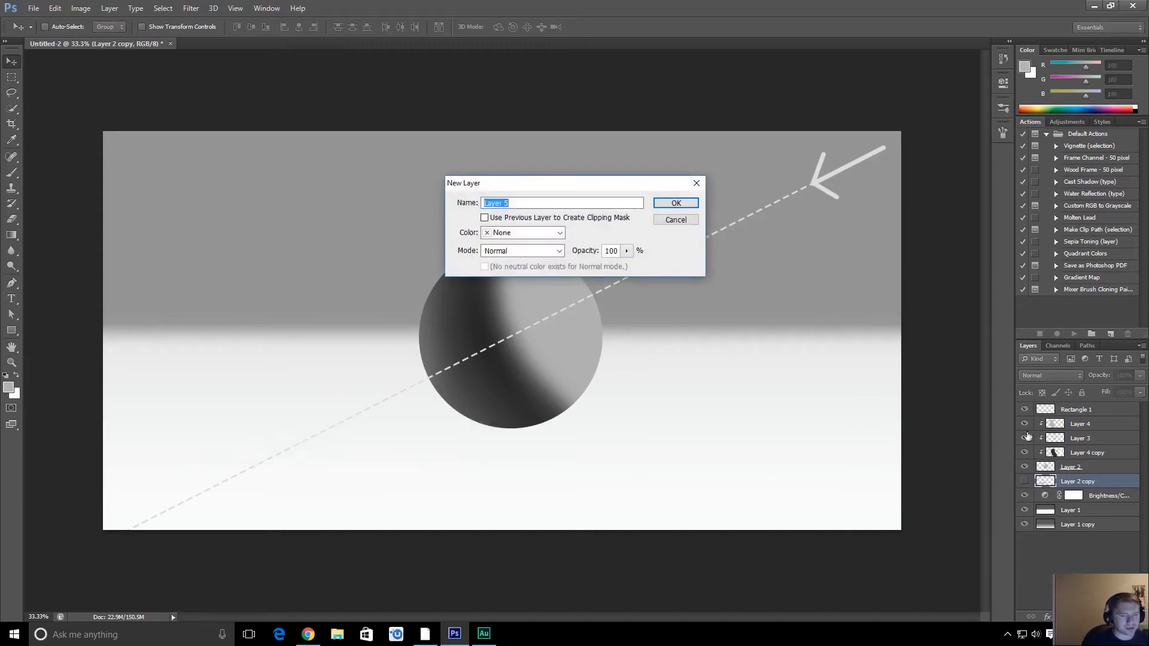
{"action": "key", "text": "Return"}
{"action": "key", "text": "b"}
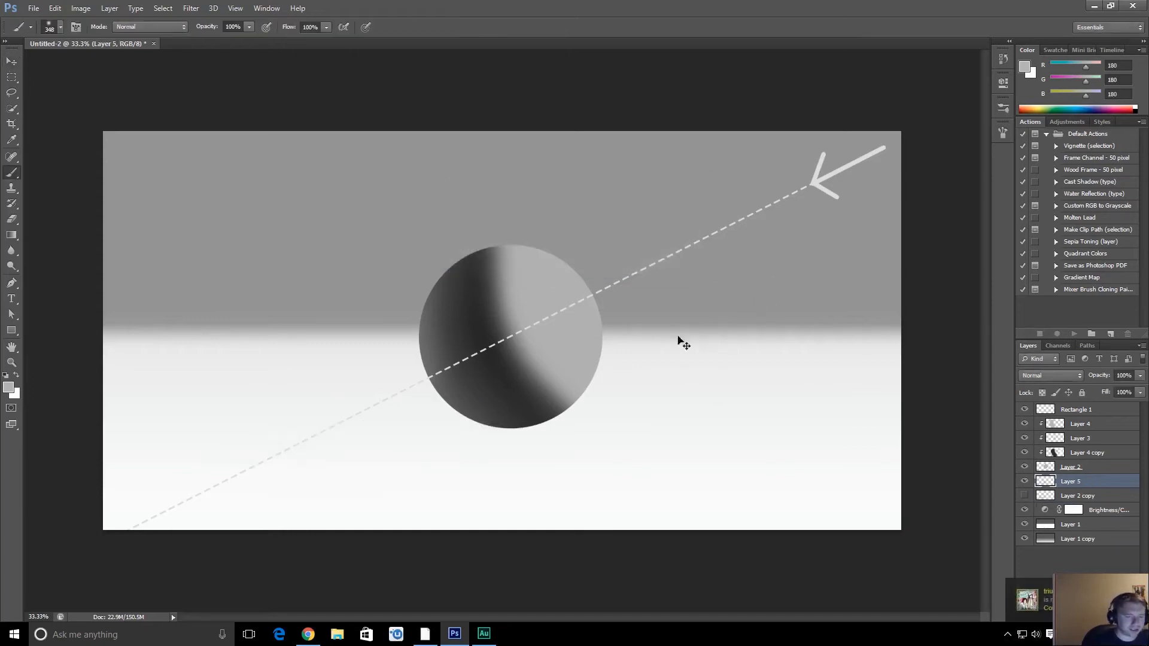
{"action": "left_click_drag", "start_coordinate": [491, 377], "coordinate": [502, 384], "text": "alt"}
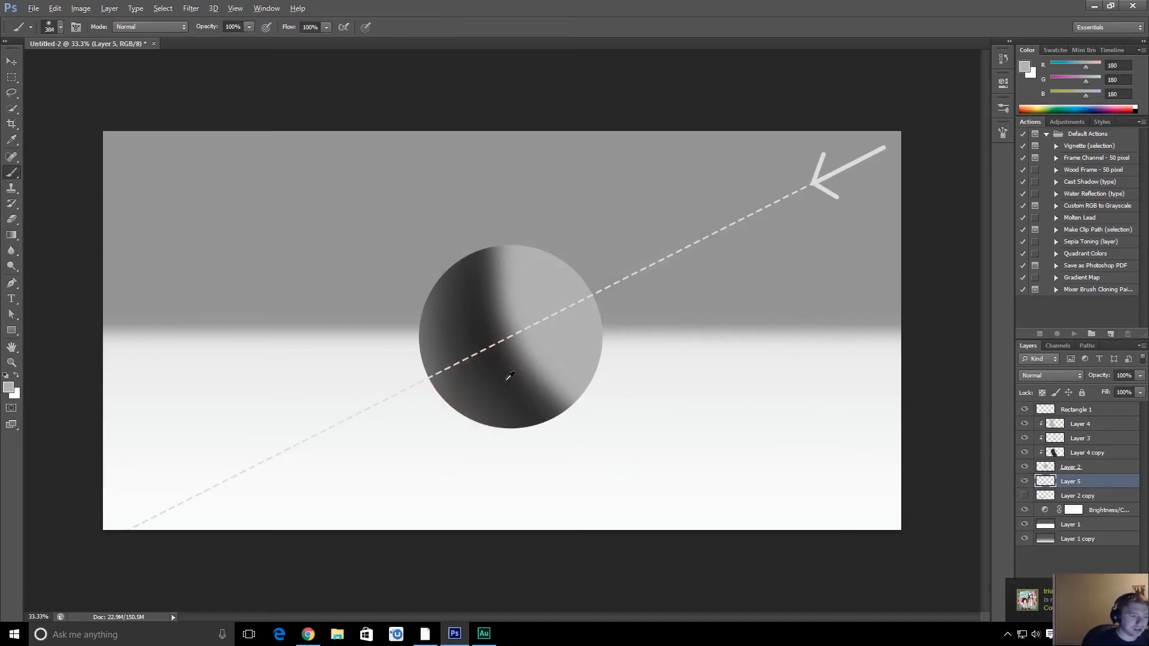
{"action": "key", "text": "d"}
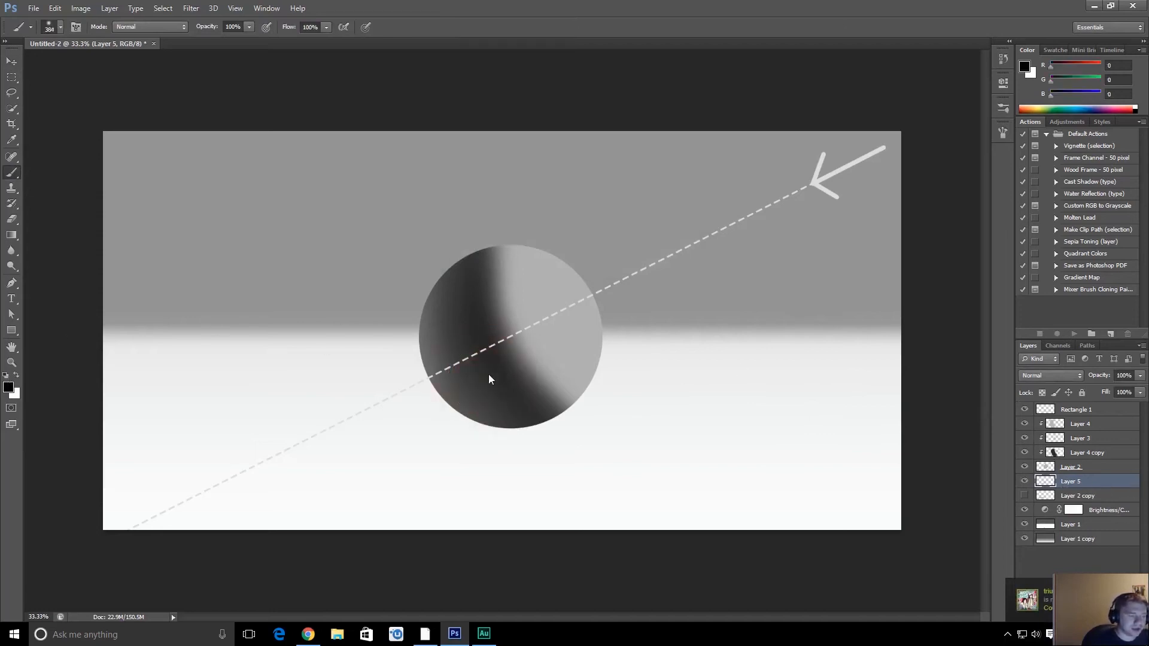
- Try painting soft black shadow strokes beneath the sphere and sampling its dark tone
{"action": "left_click_drag", "start_coordinate": [490, 378], "coordinate": [350, 425]}
{"action": "key", "text": "ctrl+z"}
{"action": "left_click_drag", "start_coordinate": [486, 414], "coordinate": [438, 414]}
{"action": "left_click_drag", "start_coordinate": [508, 389], "coordinate": [492, 389]}
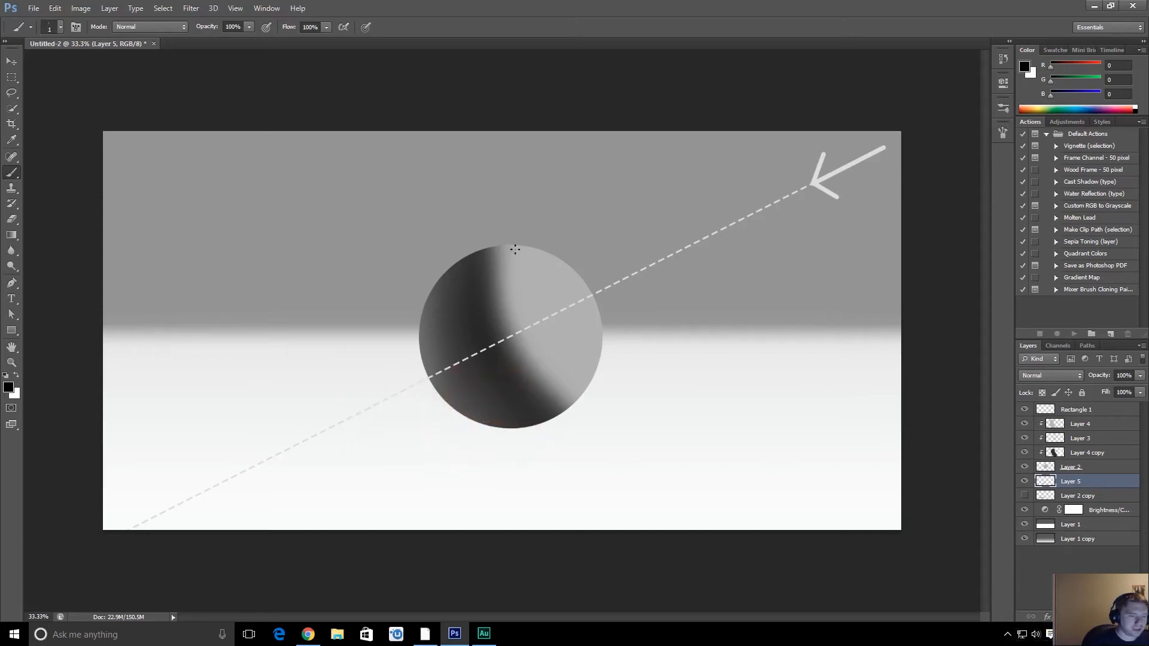
{"action": "left_click", "coordinate": [501, 380], "text": "alt"}
{"action": "key", "text": "ctrl+z"}
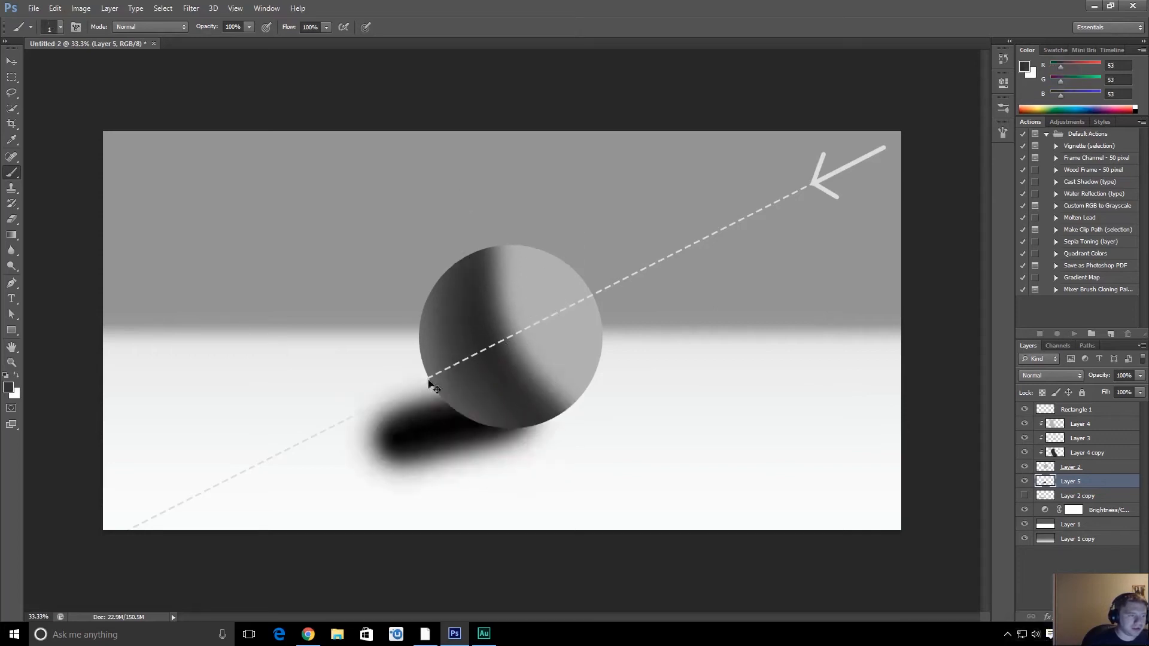
- Try painting a broad soft black shadow extending left from the sphere, and delete the painted layer
{"action": "left_click", "coordinate": [445, 425], "text": "alt"}
{"action": "mouse_move", "coordinate": [449, 410]}
{"action": "left_mouse_down"}
{"action": "mouse_move", "coordinate": [474, 412]}
{"action": "mouse_move", "coordinate": [358, 413]}
{"action": "mouse_move", "coordinate": [387, 434]}
{"action": "mouse_move", "coordinate": [359, 446]}
{"action": "left_mouse_up"}
{"action": "left_click_drag", "start_coordinate": [416, 419], "coordinate": [451, 418]}
{"action": "mouse_move", "coordinate": [415, 407]}
{"action": "left_mouse_down"}
{"action": "mouse_move", "coordinate": [269, 425]}
{"action": "mouse_move", "coordinate": [179, 432]}
{"action": "mouse_move", "coordinate": [318, 403]}
{"action": "mouse_move", "coordinate": [326, 392]}
{"action": "mouse_move", "coordinate": [378, 428]}
{"action": "mouse_move", "coordinate": [438, 386]}
{"action": "left_mouse_up"}
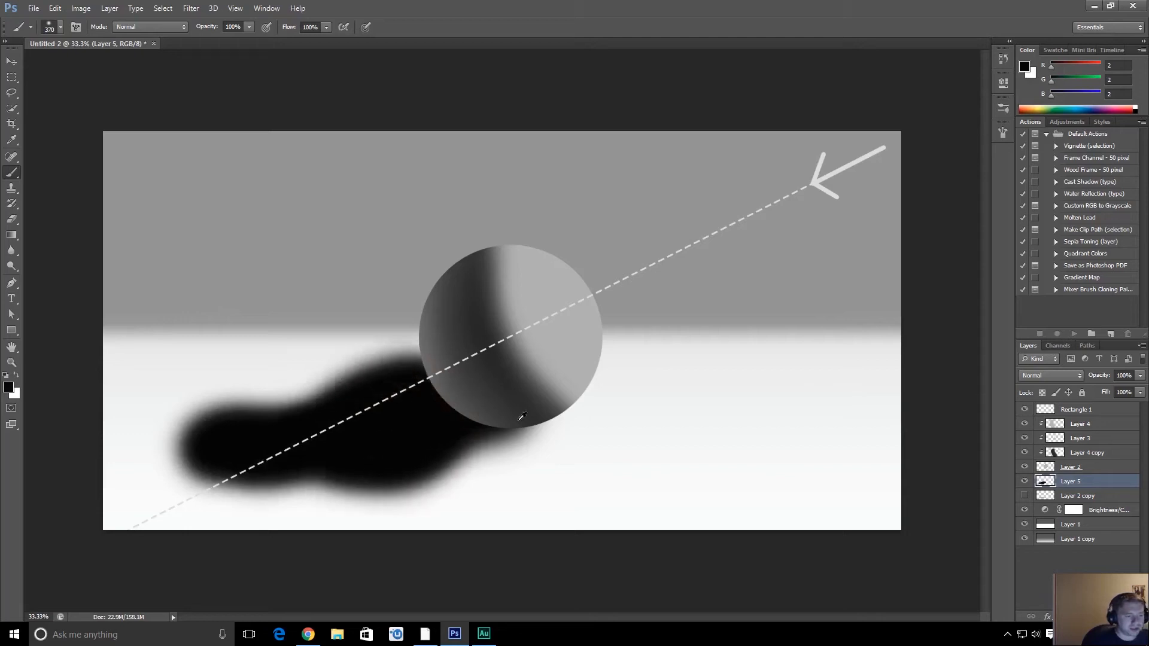
{"action": "key", "text": "e"}
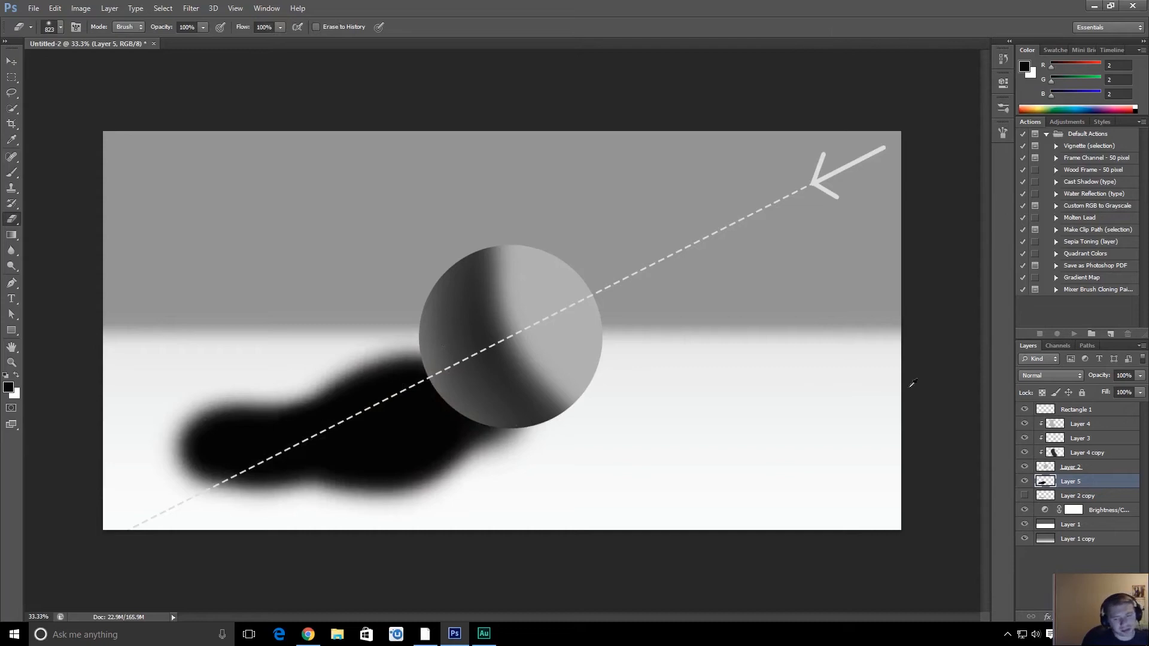
{"action": "key", "text": "Delete"}
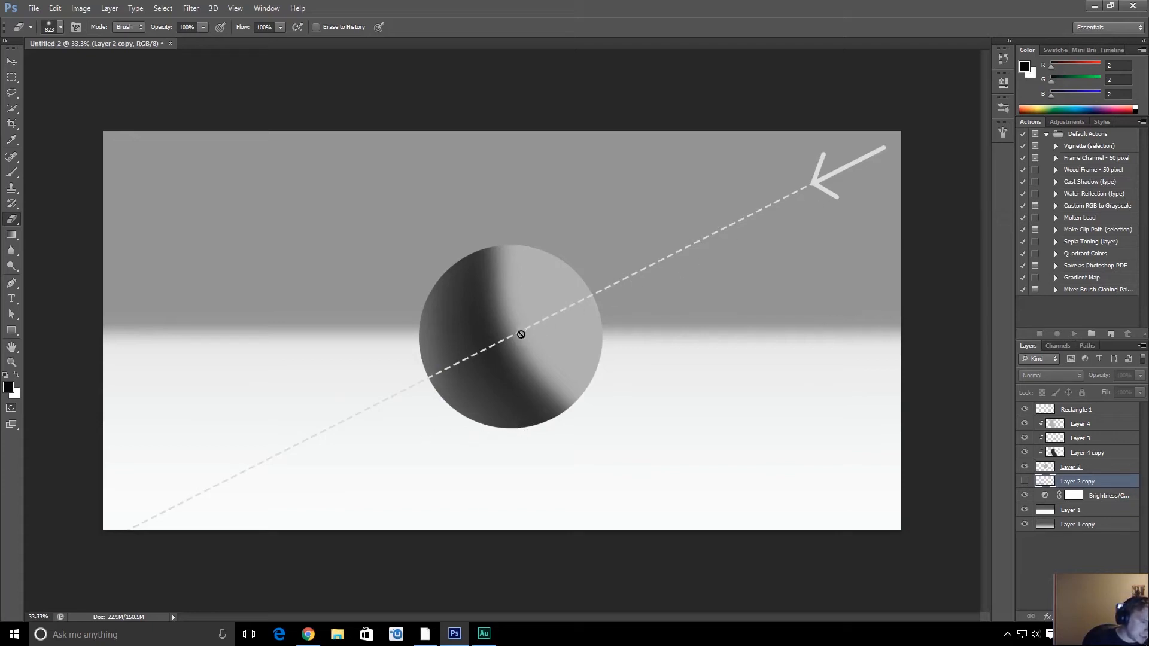
- Show Layer 2 copy again and move it slightly to the right beneath the sphere
{"action": "key", "text": "b"}
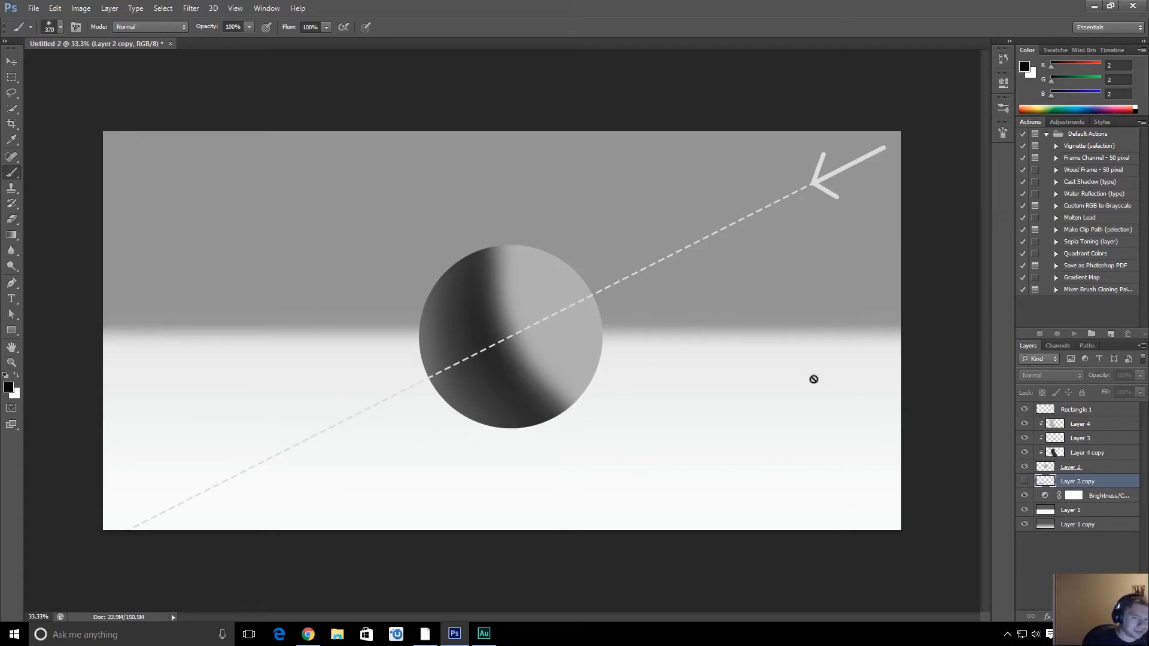
{"action": "left_click", "coordinate": [1024, 481]}
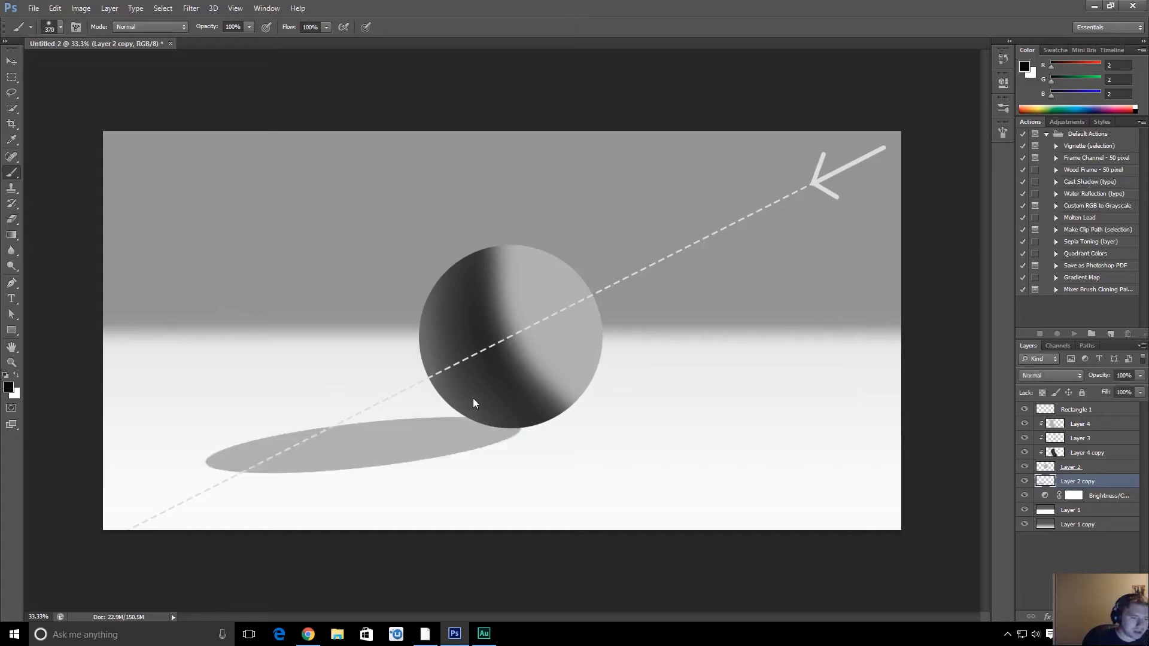
{"action": "key", "text": "v"}
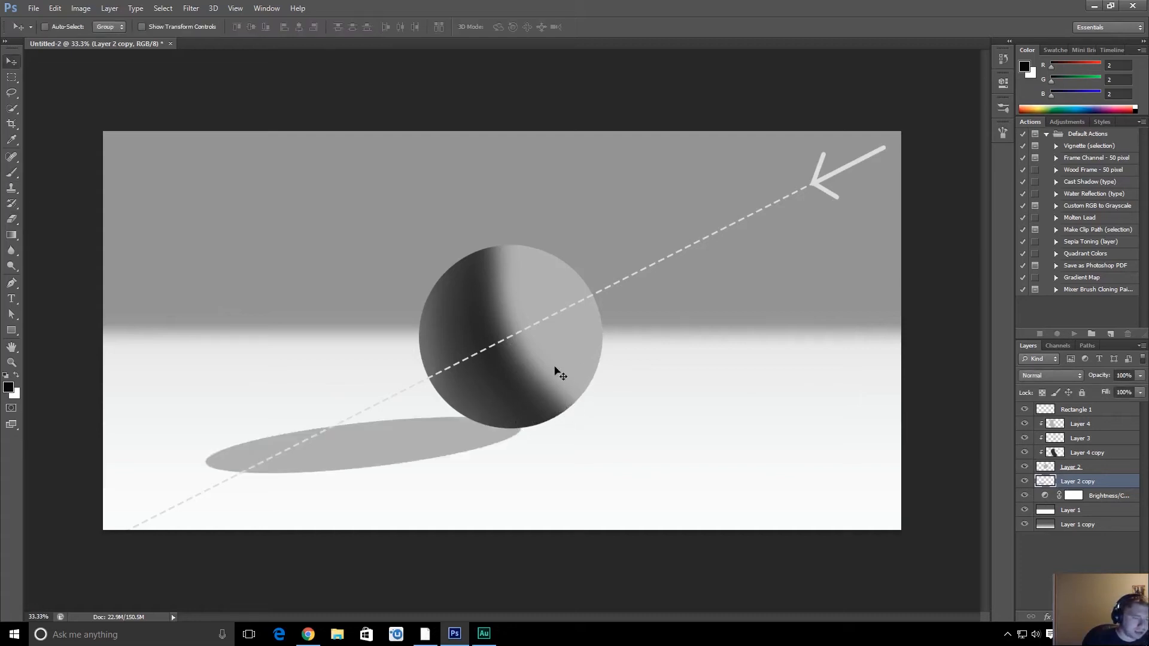
{"action": "left_click_drag", "start_coordinate": [491, 441], "coordinate": [500, 442]}
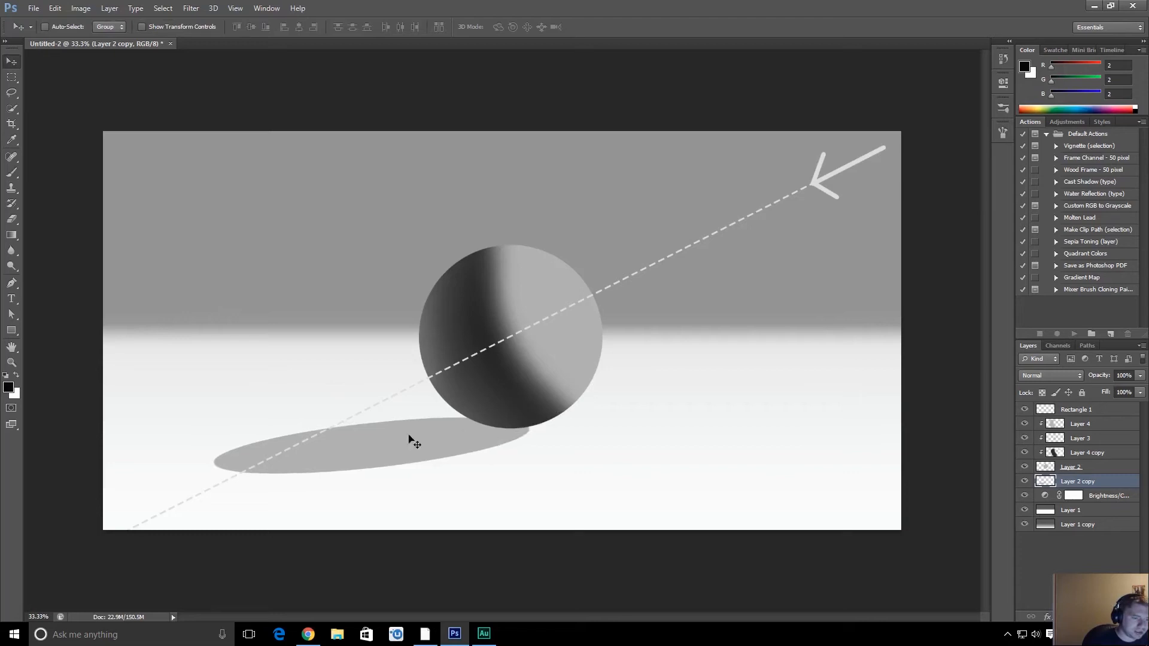
- Try marking the sphere's contact point with a short 1 px brush stroke, and undo it
{"action": "key", "text": "b"}
{"action": "scroll", "coordinate": [519, 432], "scroll_direction": "up", "scroll_amount": 5}
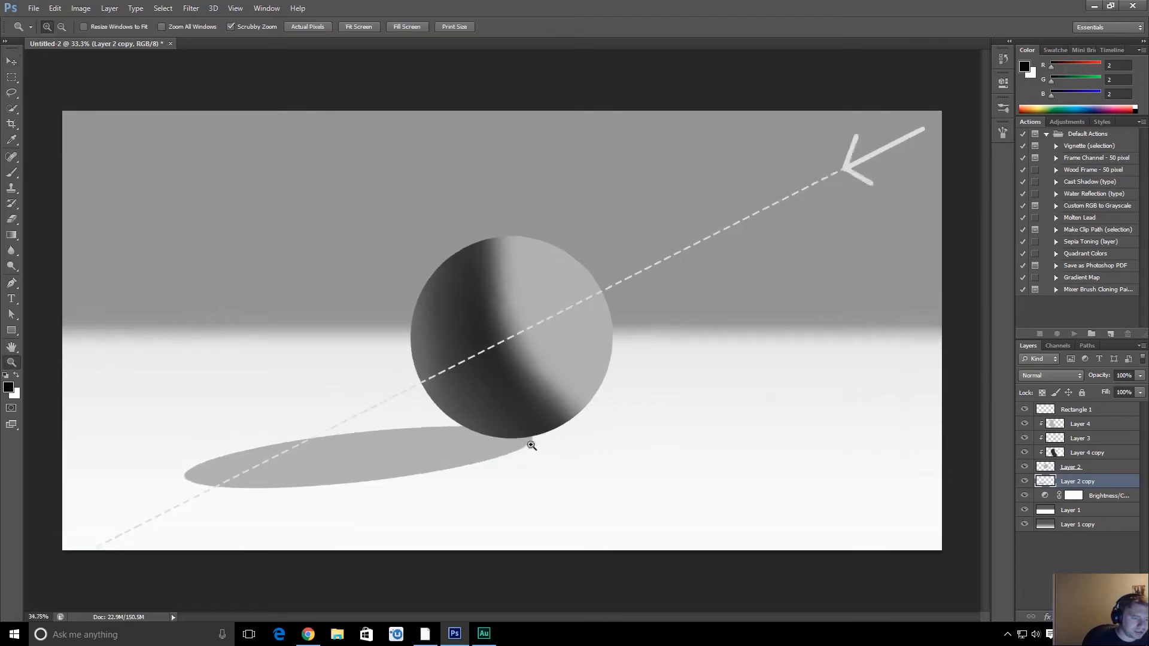
{"action": "left_click_drag", "start_coordinate": [520, 386], "coordinate": [368, 393]}
{"action": "right_click", "coordinate": [492, 390]}
{"action": "left_click_drag", "start_coordinate": [479, 393], "coordinate": [498, 402]}
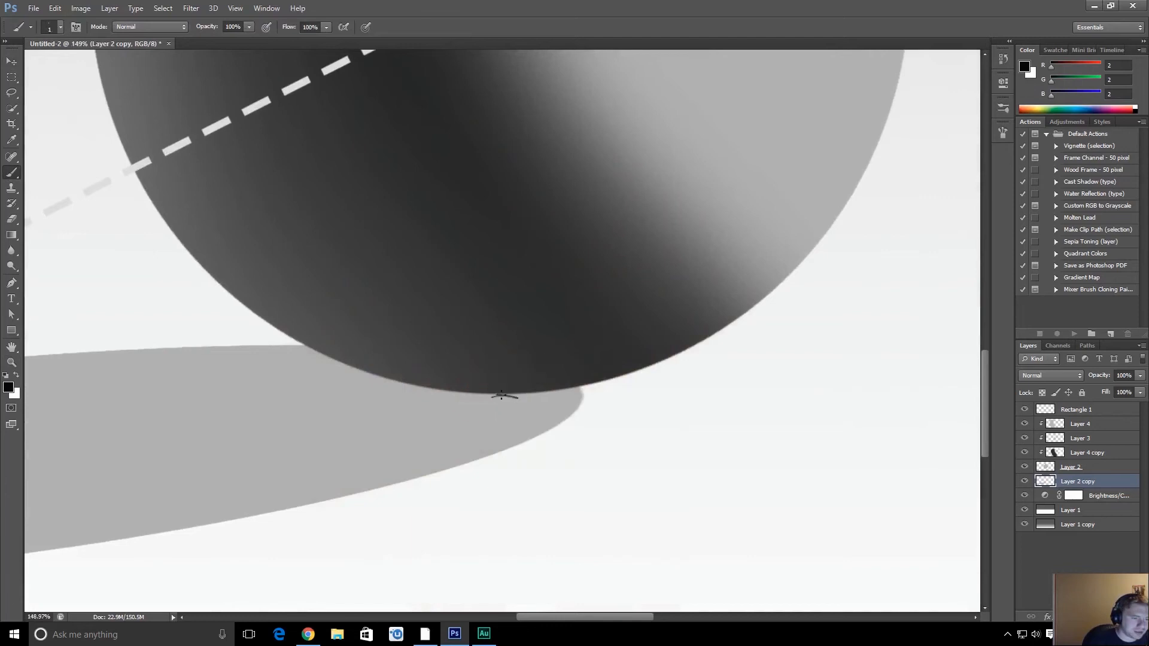
{"action": "key", "text": "ctrl+z"}
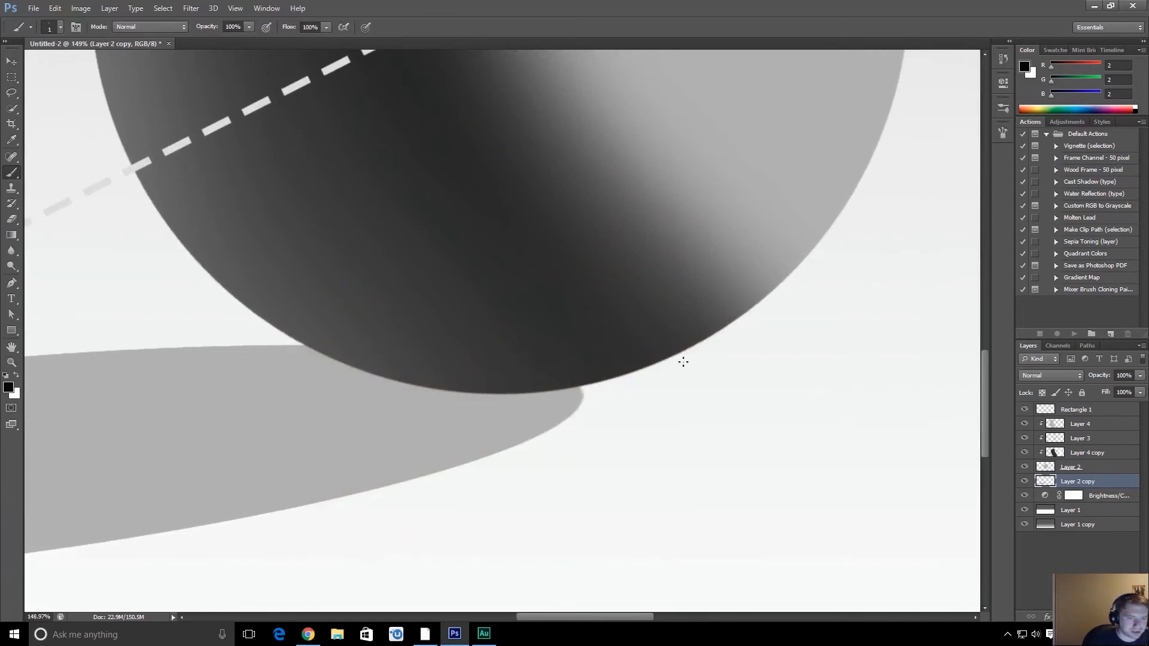
- Nudge the cast shadow slightly right and down at the sphere's contact point
{"action": "key", "text": "z"}
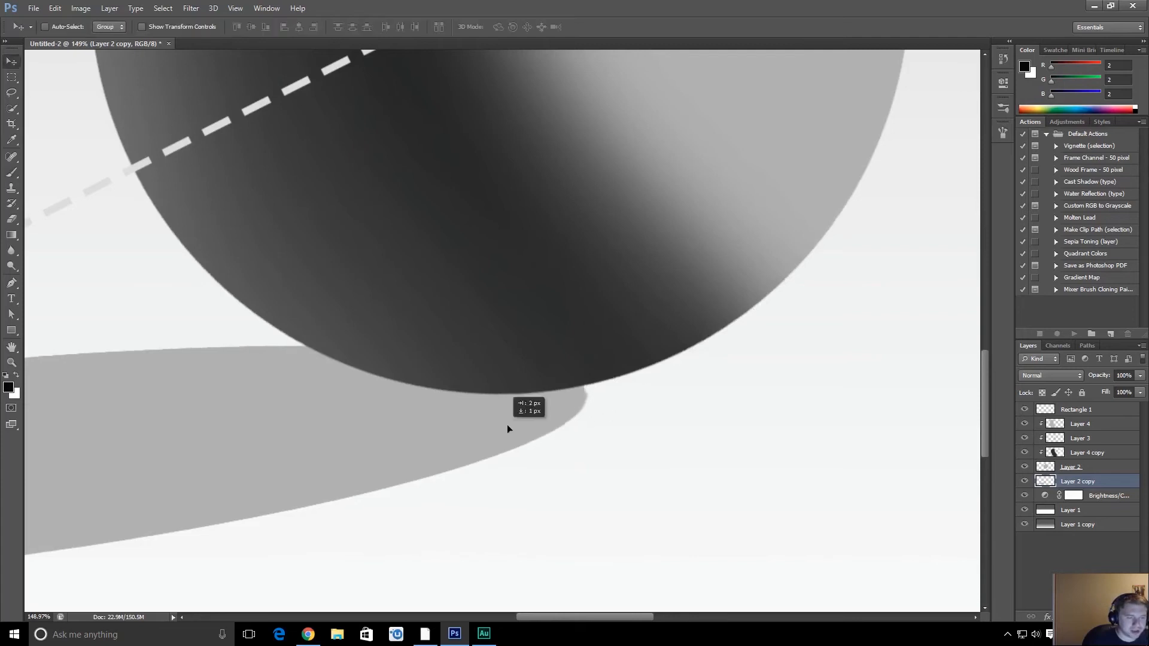
{"action": "left_click_drag", "start_coordinate": [487, 437], "coordinate": [424, 444]}
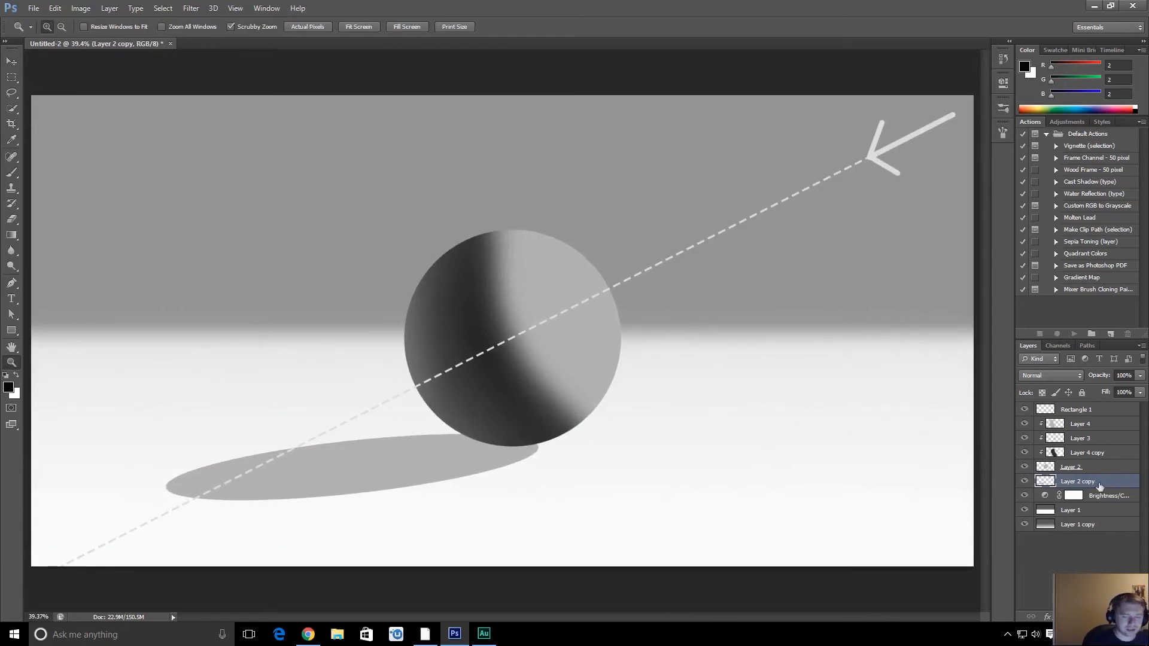
- Distort the cast shadow on Layer 2 copy by raising its upper edge, making the ellipse taller toward its far end
{"action": "key", "text": "ctrl+t"}
{"action": "right_click", "coordinate": [364, 454]}
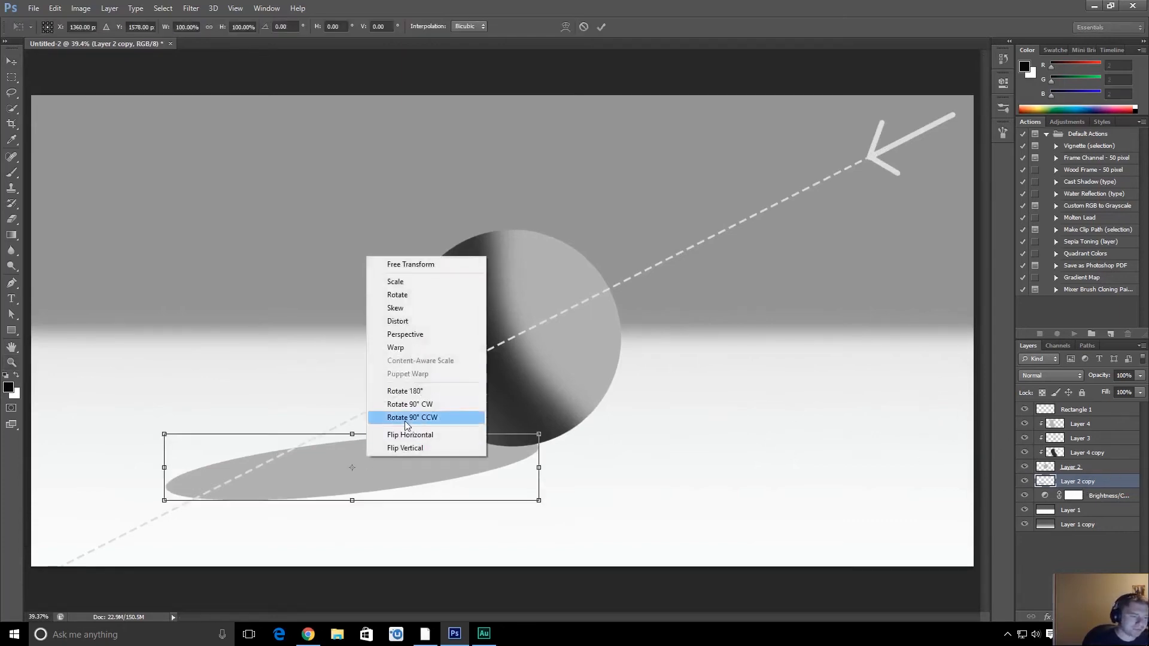
{"action": "left_click", "coordinate": [412, 323]}
{"action": "left_click_drag", "start_coordinate": [352, 433], "coordinate": [350, 422]}
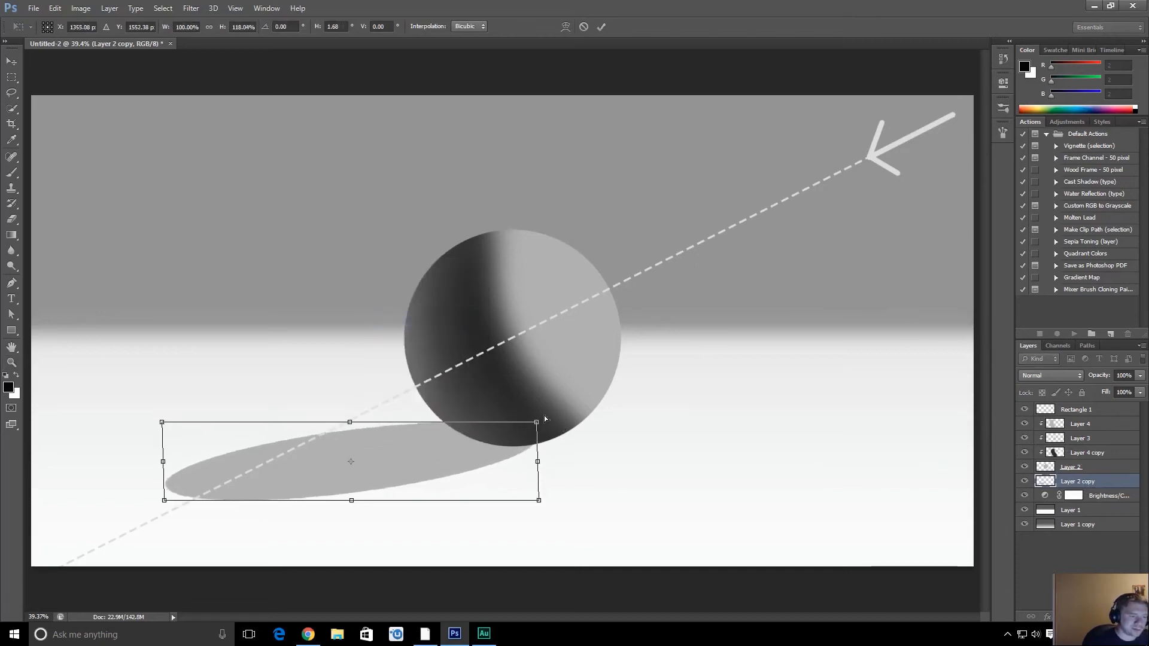
{"action": "left_click_drag", "start_coordinate": [547, 421], "coordinate": [539, 435]}
{"action": "left_click_drag", "start_coordinate": [165, 439], "coordinate": [168, 377]}
{"action": "left_click_drag", "start_coordinate": [167, 373], "coordinate": [168, 371]}
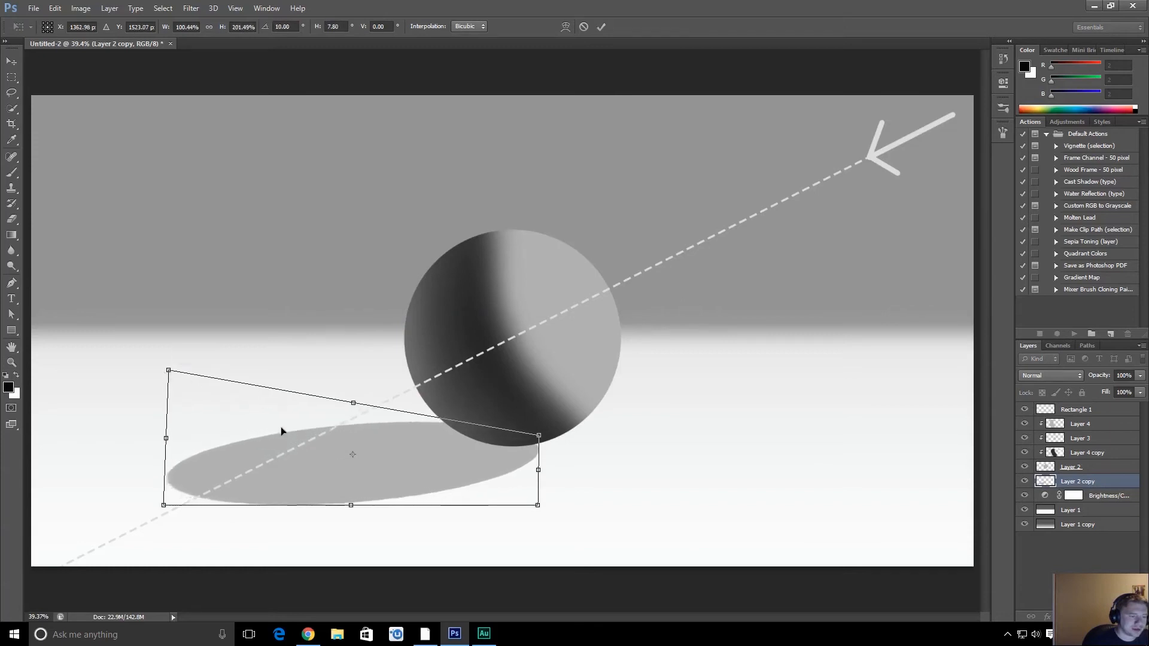
{"action": "key", "text": "Return"}
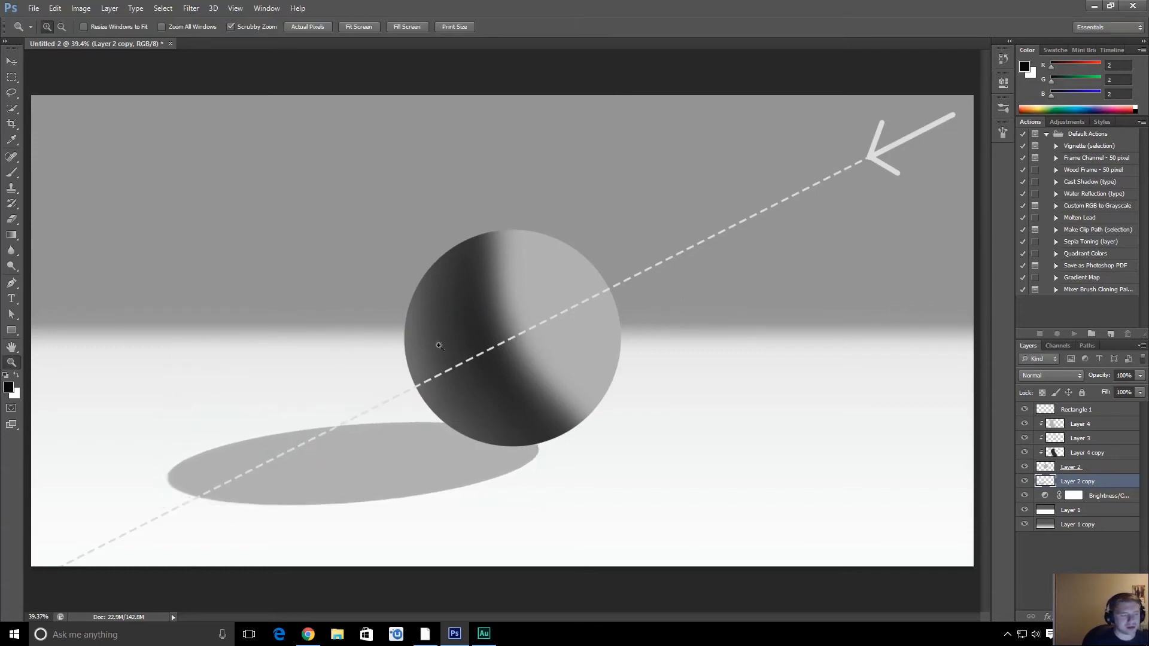
- Nudge the cast shadow slightly up and to the left beneath the sphere
{"action": "left_click", "coordinate": [431, 468]}
{"action": "key", "text": "v"}
{"action": "left_click_drag", "start_coordinate": [431, 469], "coordinate": [426, 460]}
{"action": "key", "text": "z"}
{"action": "left_click", "coordinate": [427, 458], "text": "alt"}
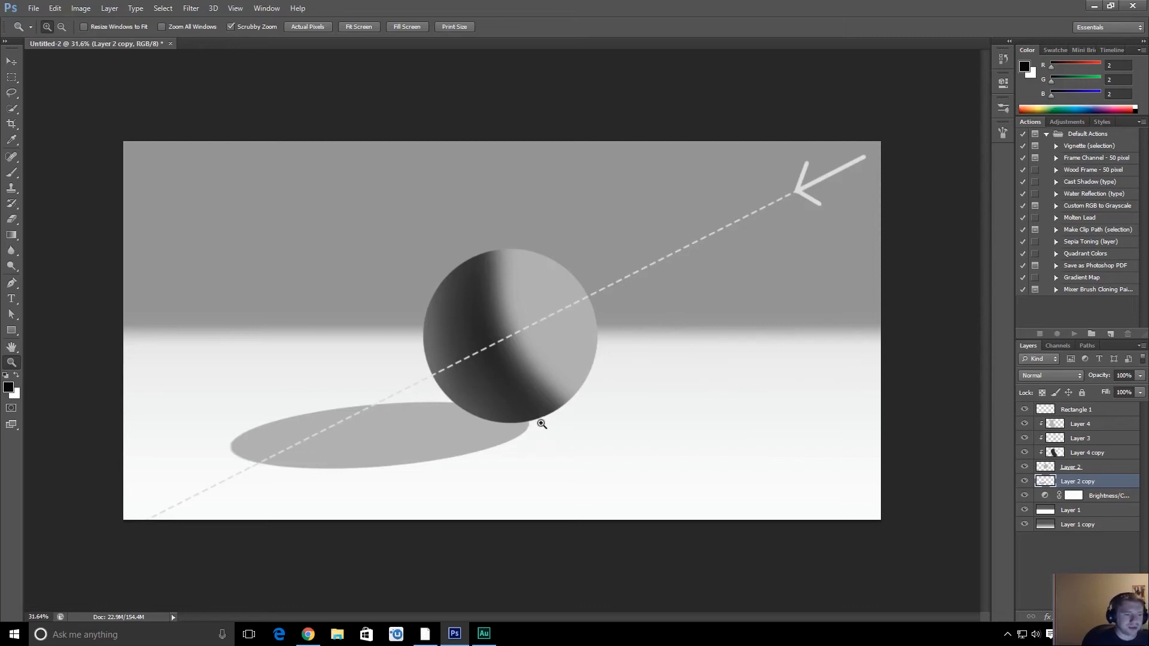
{"action": "left_click", "coordinate": [1084, 467]}
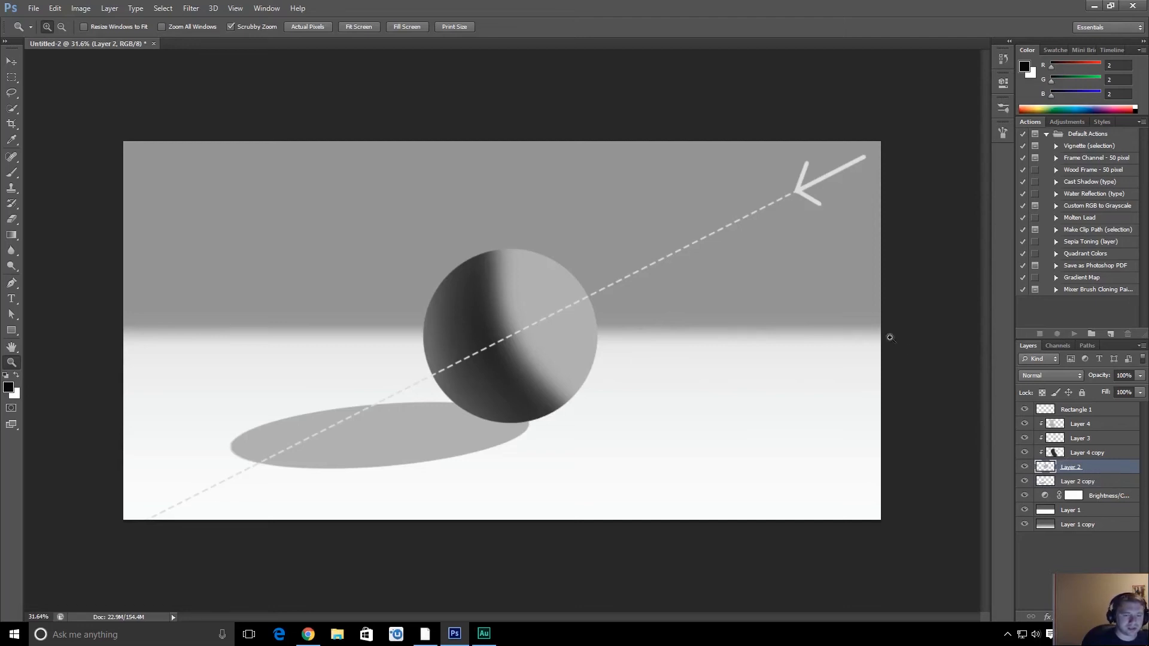
{"action": "double_click", "coordinate": [1113, 469]}
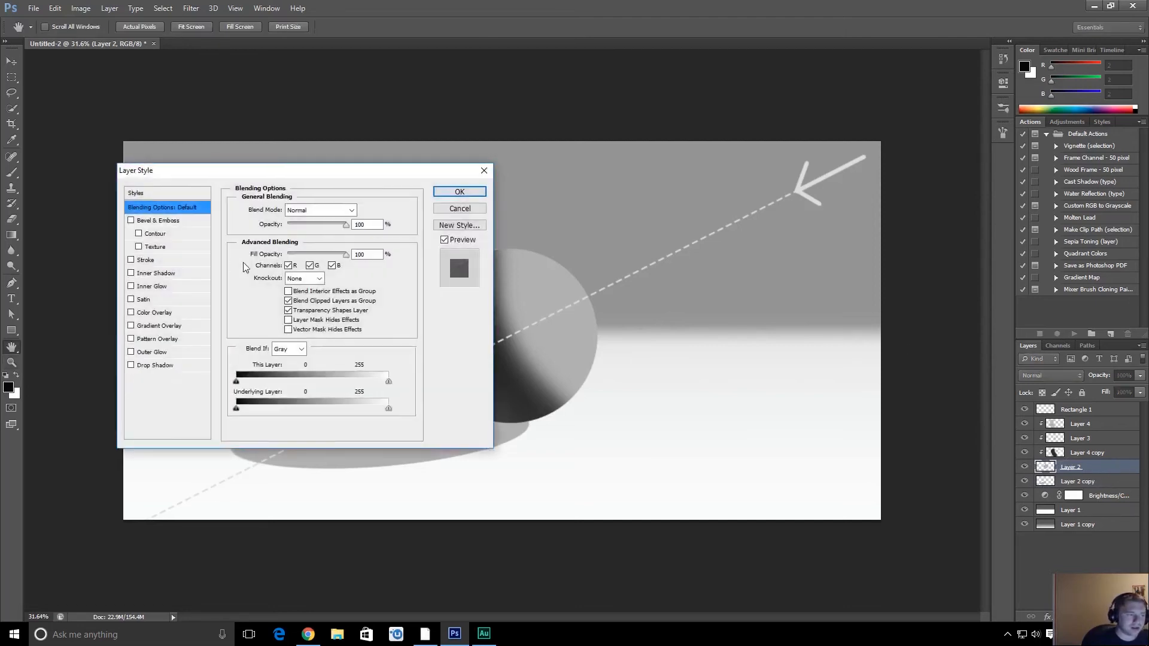
{"action": "left_click", "coordinate": [162, 314]}
{"action": "mouse_move", "coordinate": [370, 176]}
{"action": "left_mouse_down"}
{"action": "mouse_move", "coordinate": [486, 209]}
{"action": "mouse_move", "coordinate": [850, 242]}
{"action": "left_mouse_up"}
{"action": "left_click", "coordinate": [938, 274]}
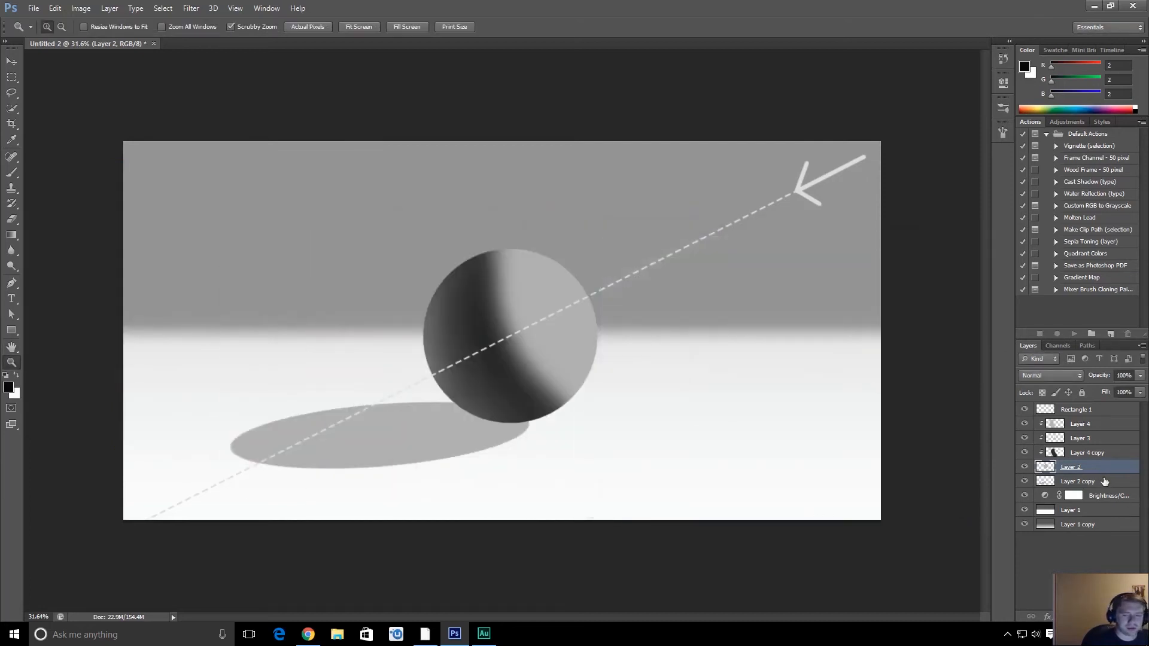
- Add a Color Overlay in dark grey 464545 to the cast shadow on Layer 2 copy
{"action": "left_click", "coordinate": [1115, 484]}
{"action": "double_click", "coordinate": [1116, 483]}
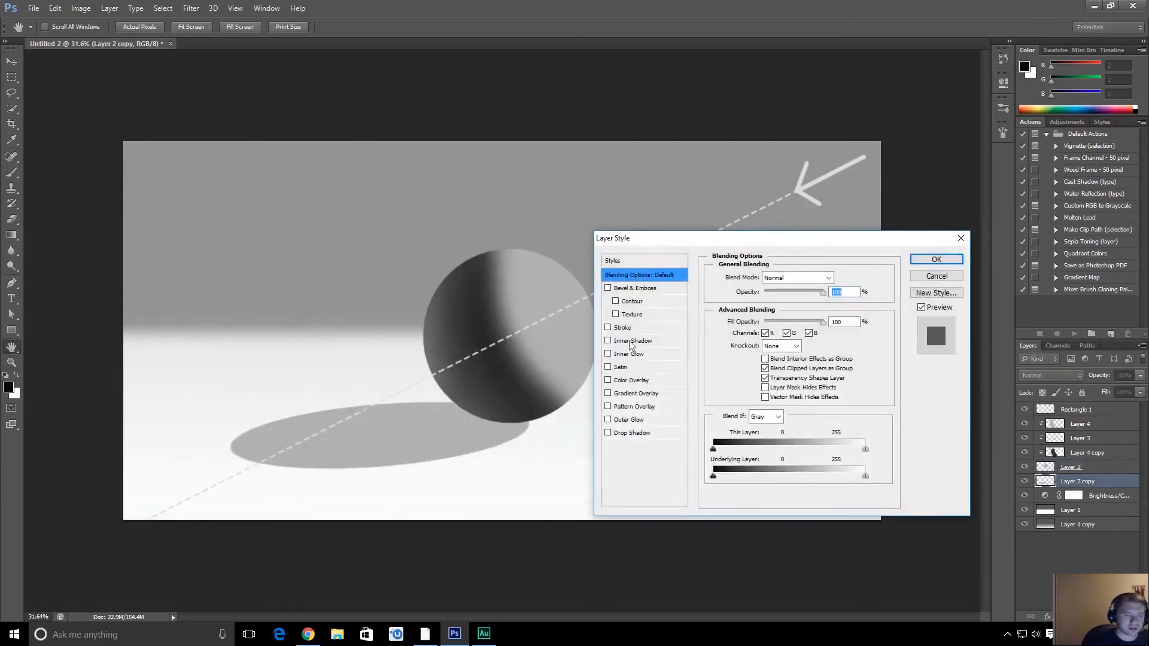
{"action": "left_click", "coordinate": [630, 380]}
{"action": "left_click", "coordinate": [842, 278]}
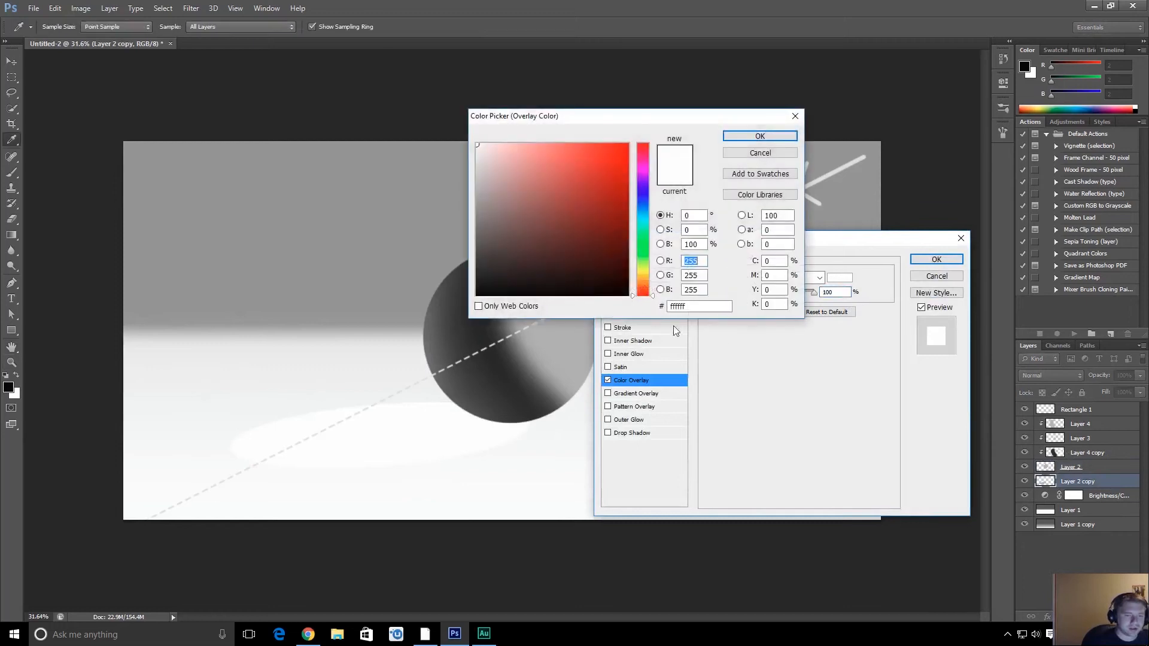
{"action": "left_click", "coordinate": [477, 206]}
{"action": "left_click", "coordinate": [477, 274]}
{"action": "left_click", "coordinate": [479, 268]}
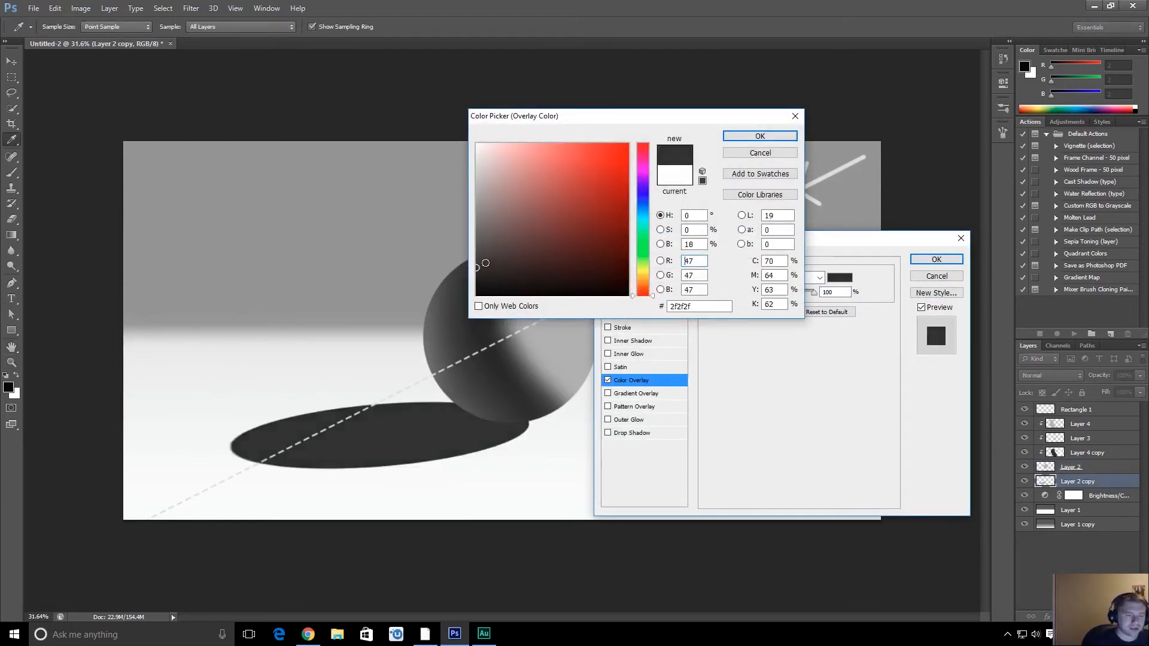
{"action": "left_click", "coordinate": [477, 254]}
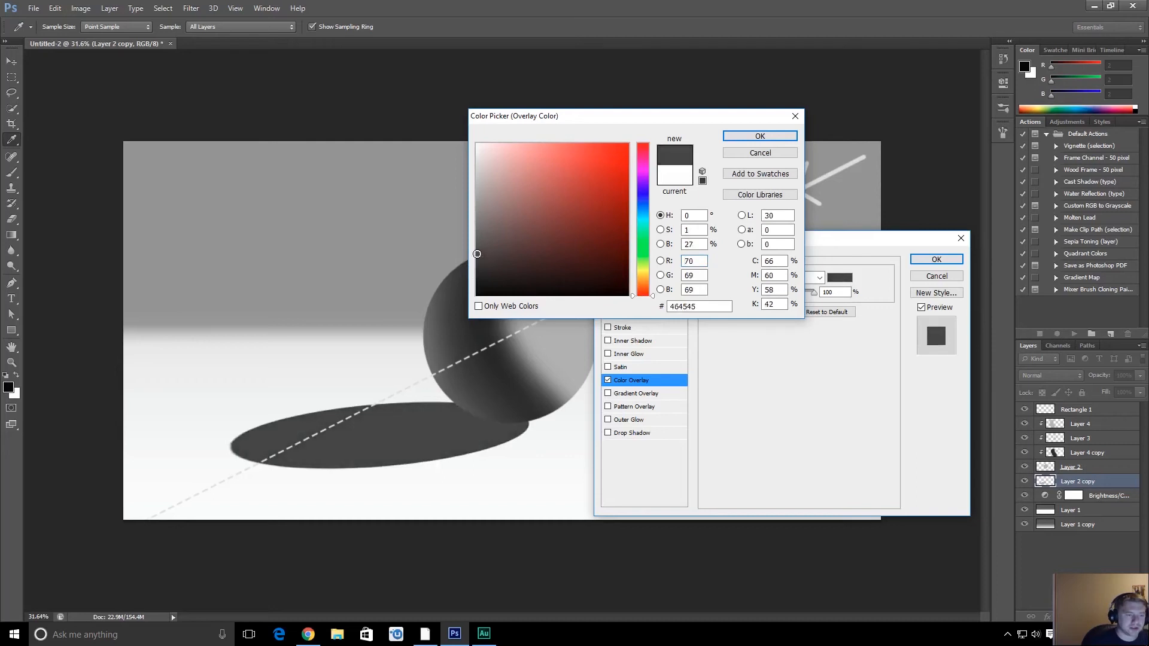
{"action": "left_click", "coordinate": [780, 137]}
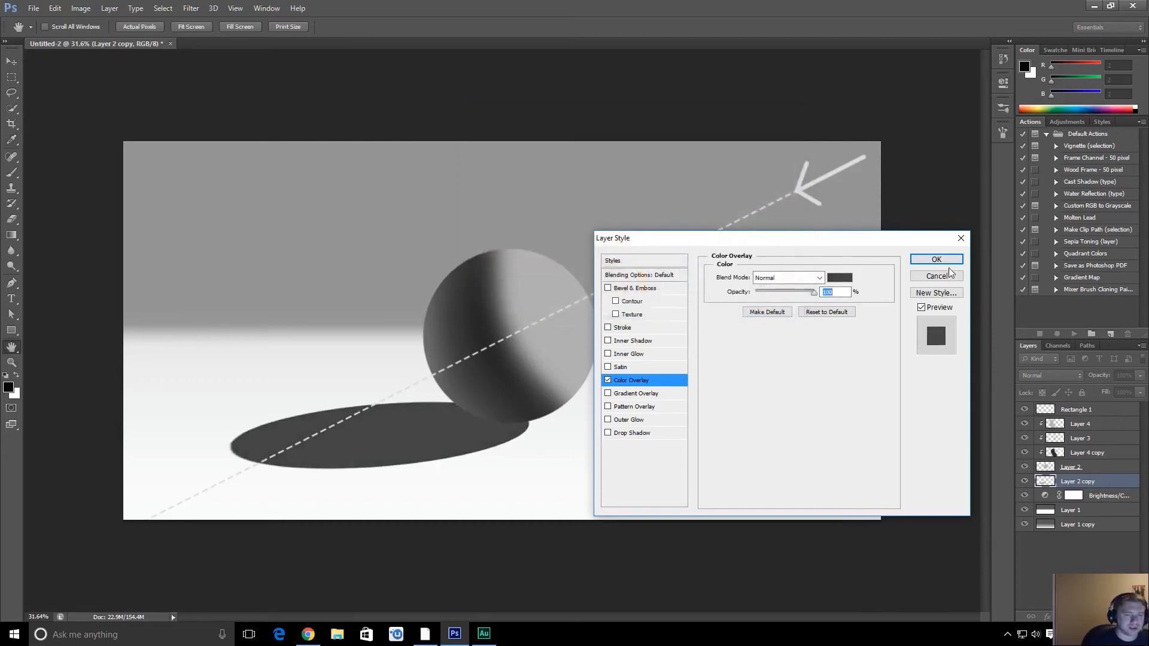
{"action": "key", "text": "Return"}
{"action": "key", "text": "z"}
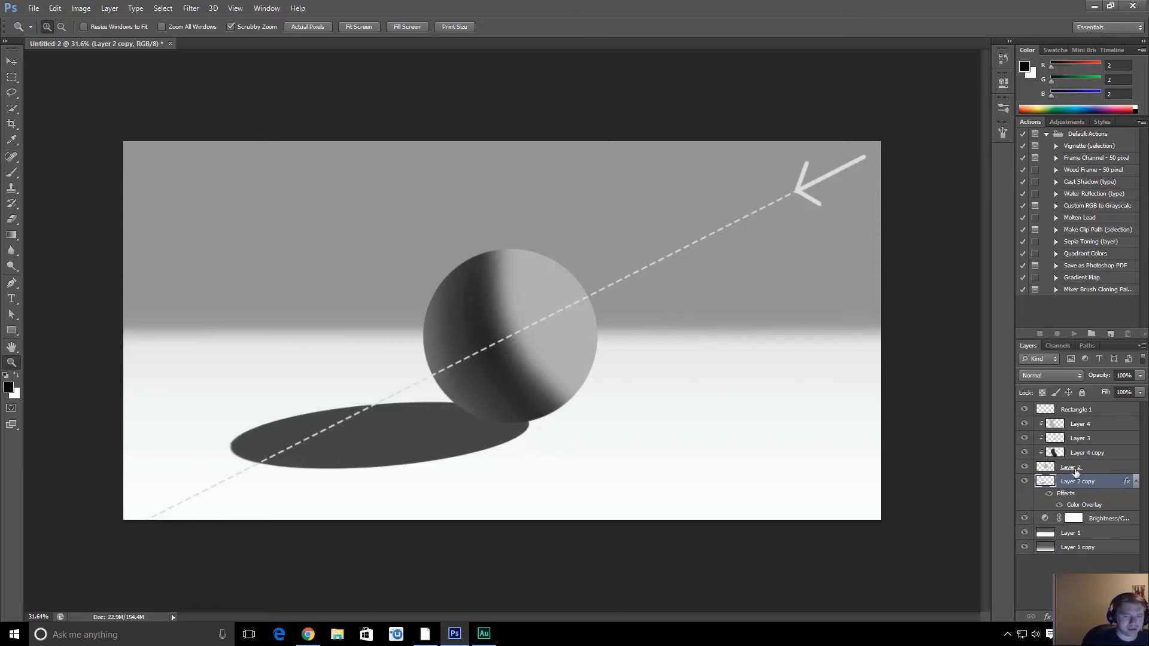
{"action": "left_click", "coordinate": [191, 8]}
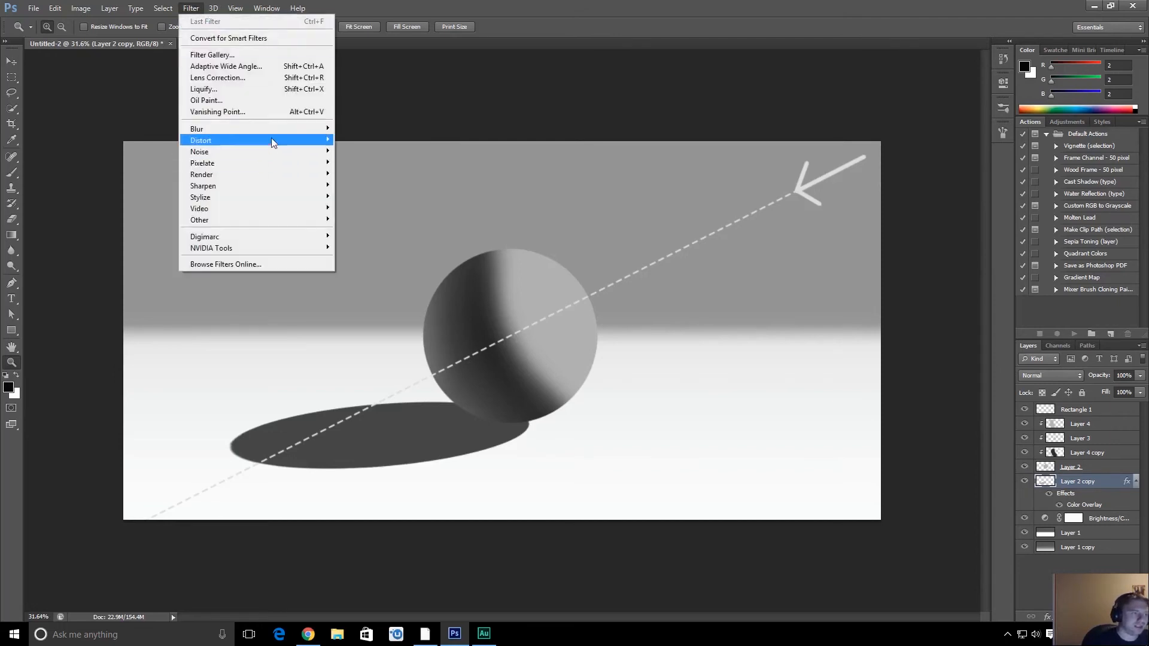
{"action": "mouse_move", "coordinate": [300, 132]}
{"action": "left_click", "coordinate": [133, 213]}
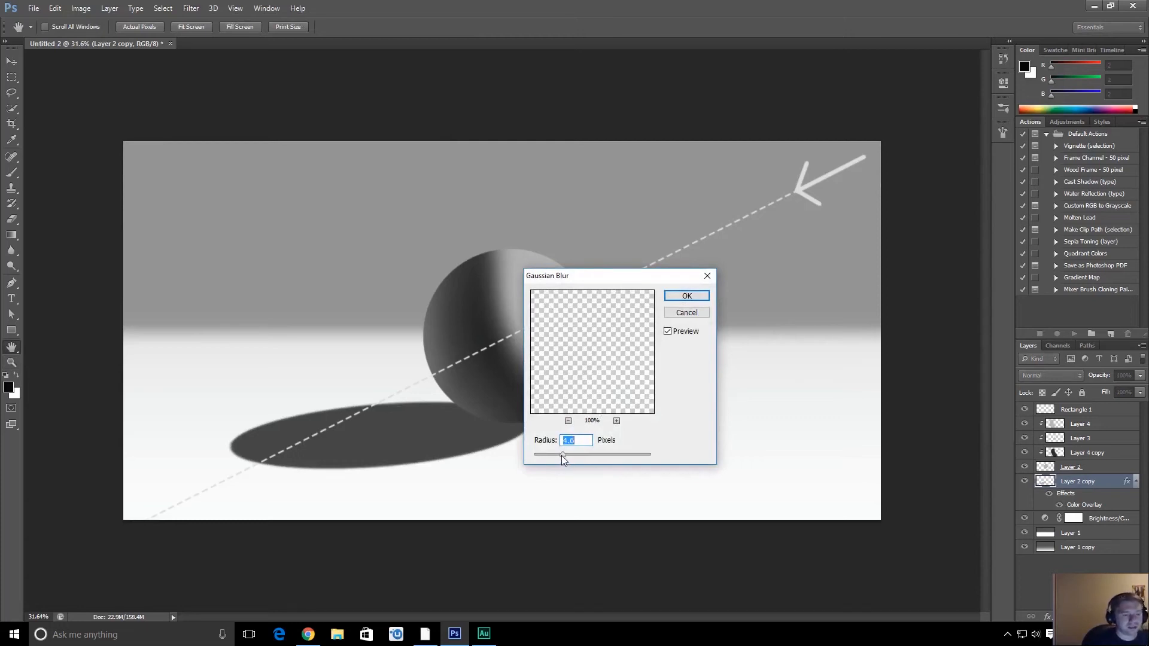
{"action": "left_click_drag", "start_coordinate": [590, 451], "coordinate": [605, 451]}
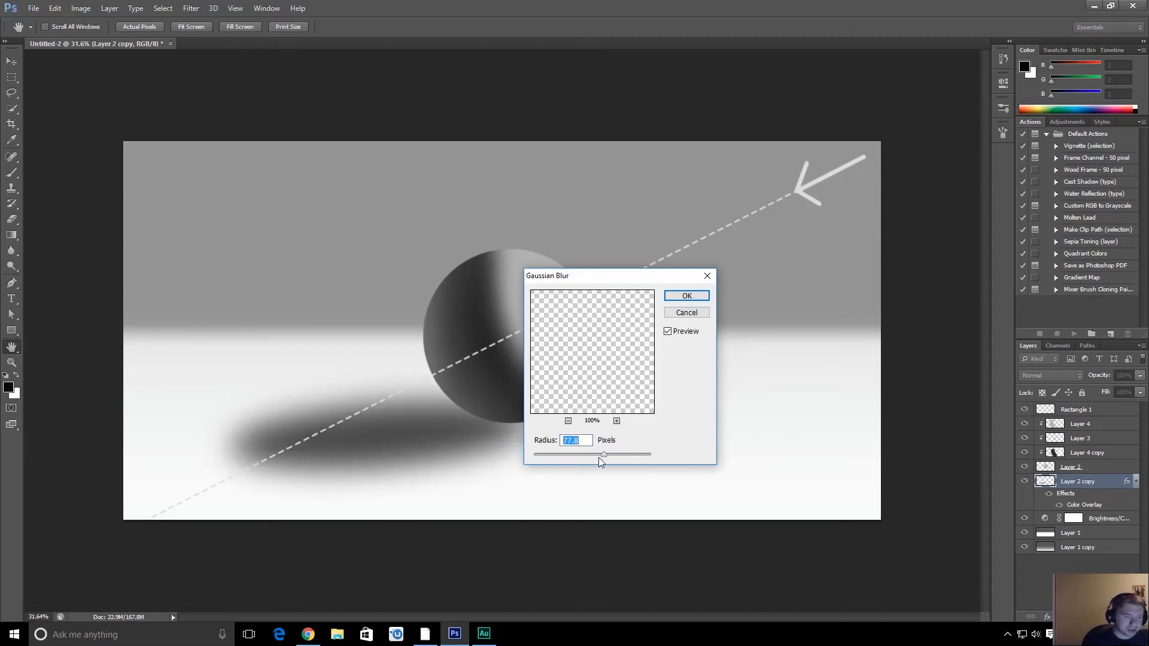
{"action": "left_click_drag", "start_coordinate": [601, 455], "coordinate": [547, 458]}
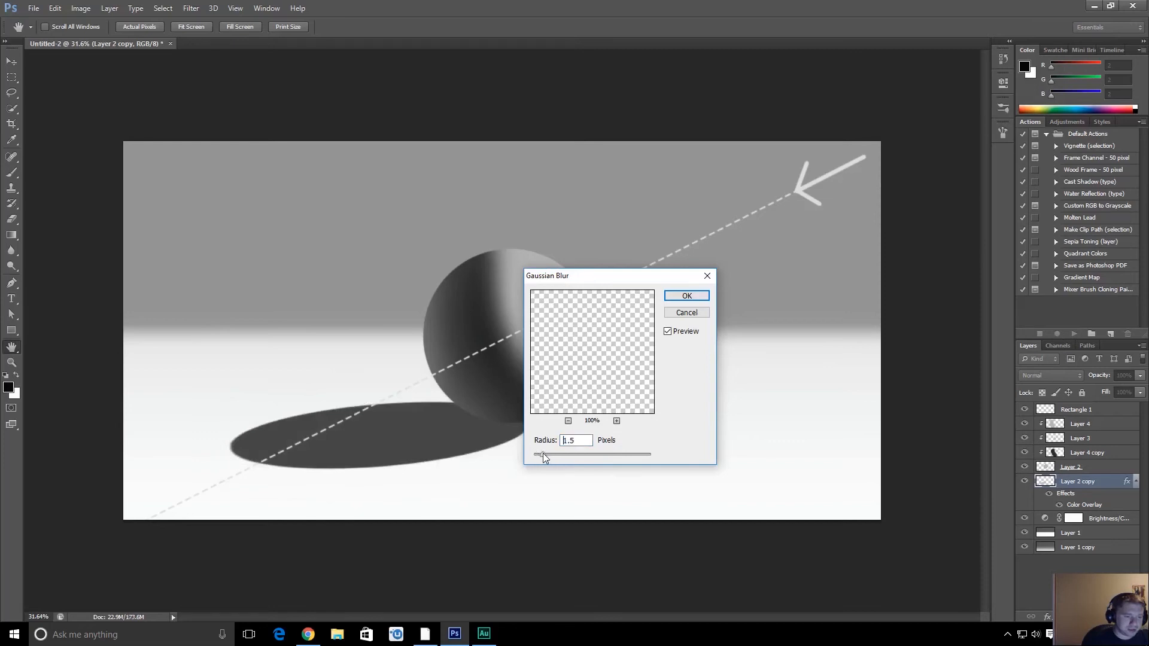
{"action": "left_click_drag", "start_coordinate": [551, 454], "coordinate": [558, 453]}
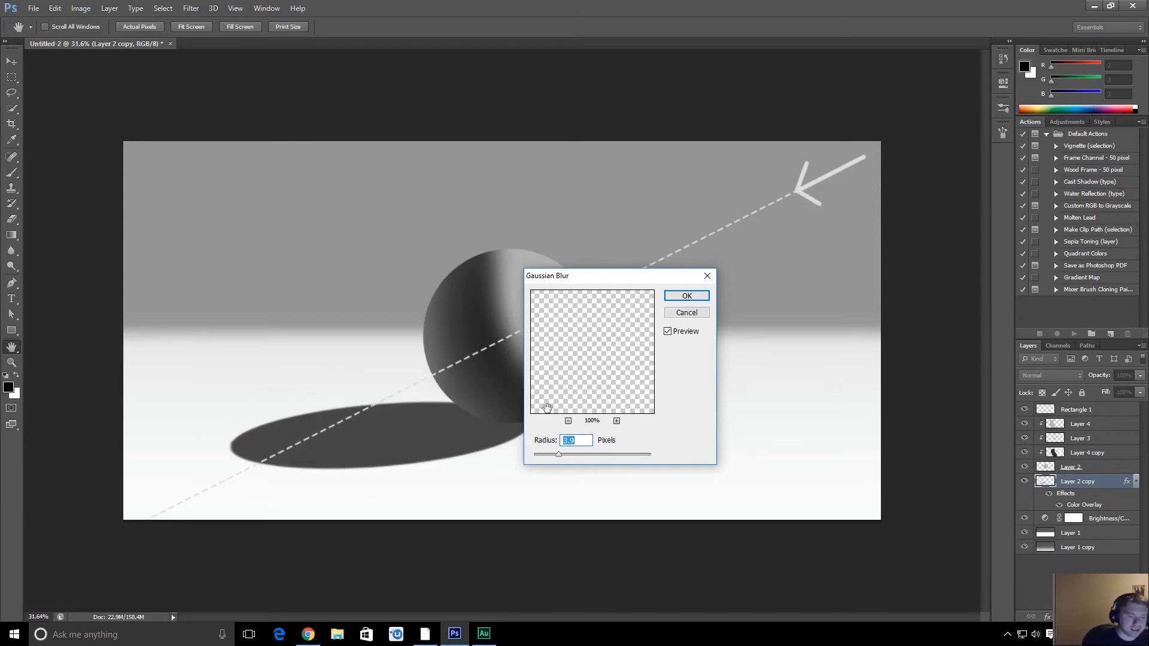
{"action": "left_click", "coordinate": [558, 454]}
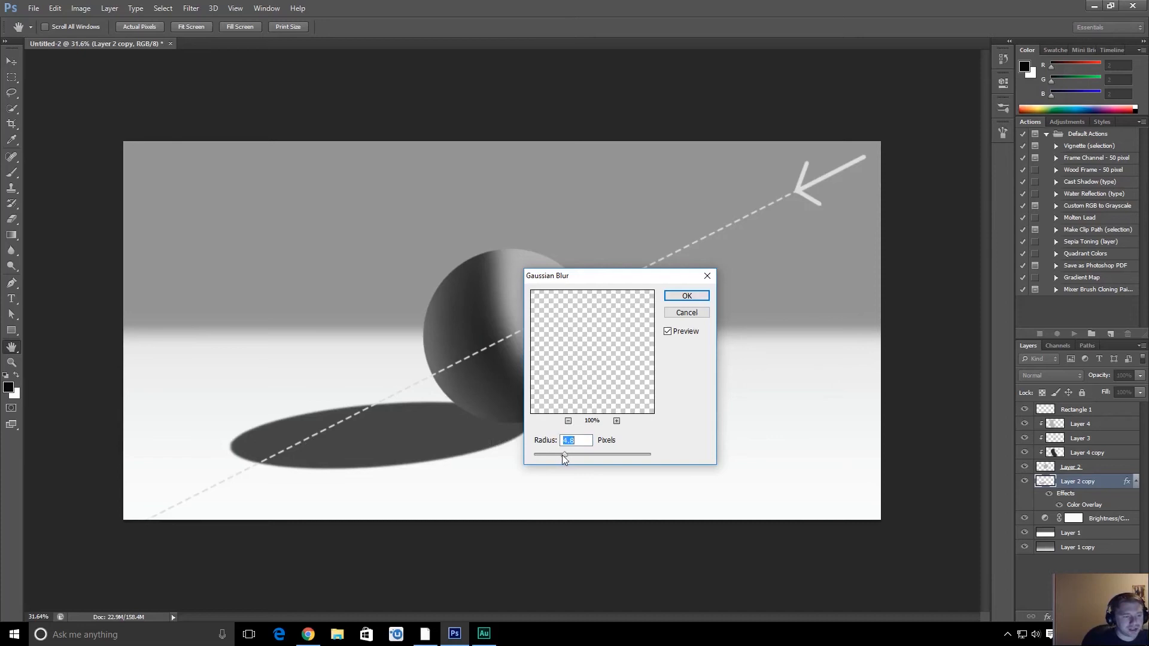
{"action": "left_click_drag", "start_coordinate": [566, 454], "coordinate": [572, 457]}
{"action": "left_click", "coordinate": [691, 314]}
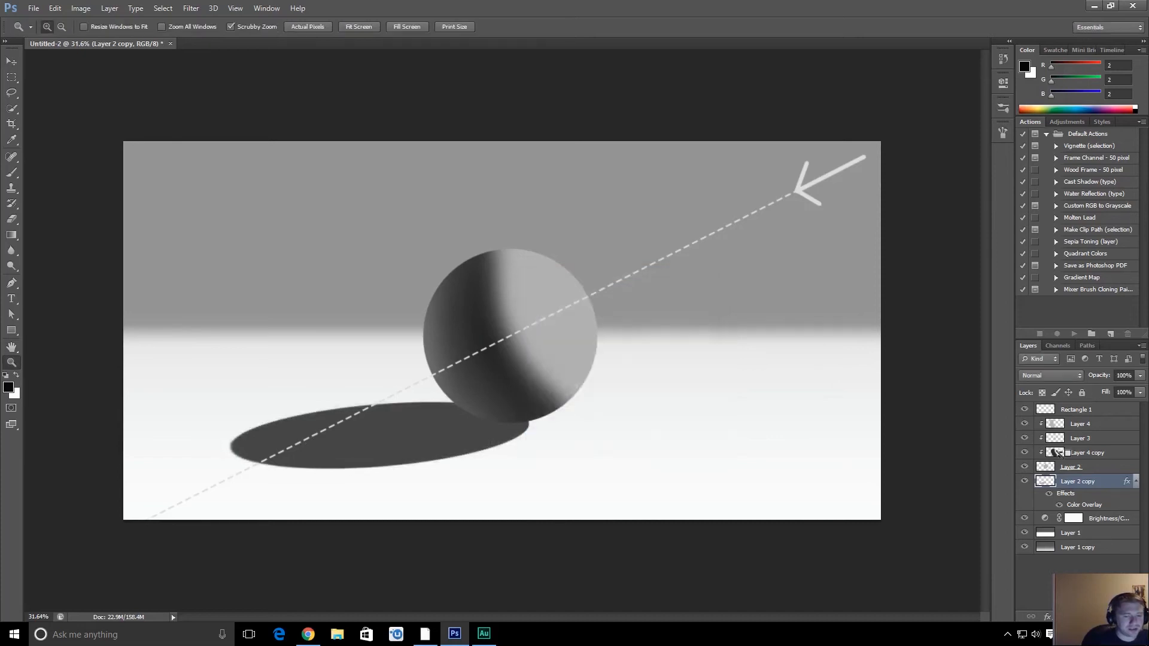
- Duplicate the cast shadow layer below itself and apply a Gaussian Blur of 8.2 pixels to Layer 2 copy
{"action": "left_click_drag", "start_coordinate": [1100, 486], "coordinate": [1099, 510], "text": "alt"}
{"action": "left_click", "coordinate": [1082, 484]}
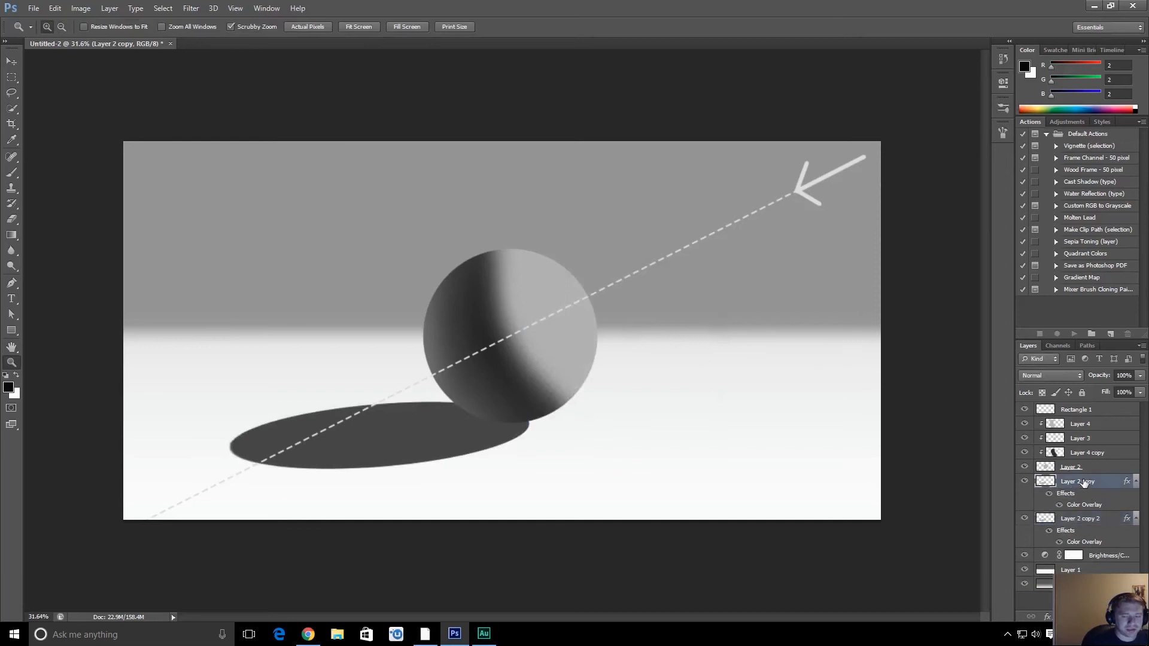
{"action": "left_click", "coordinate": [191, 8]}
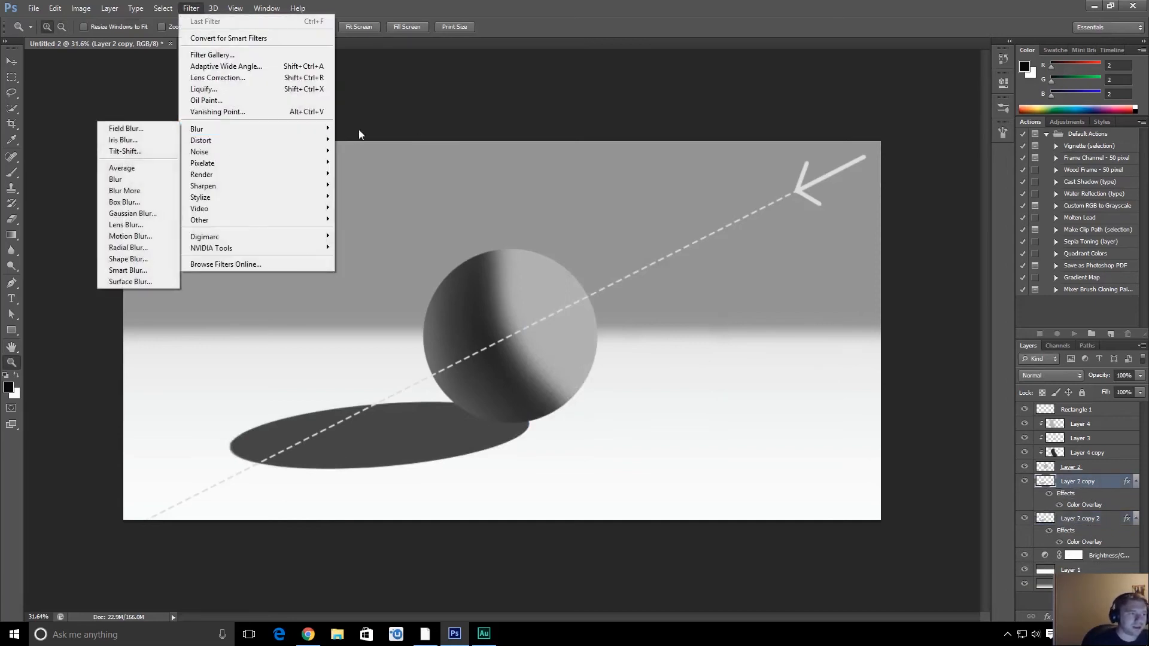
{"action": "mouse_move", "coordinate": [204, 129]}
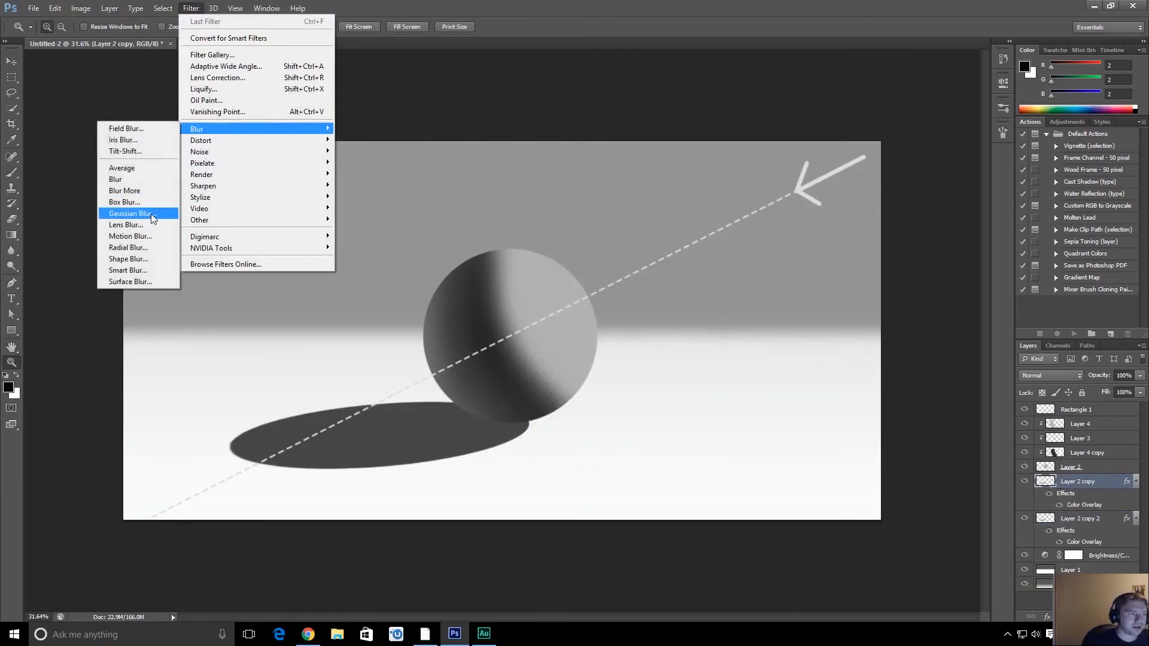
{"action": "left_click", "coordinate": [150, 216]}
{"action": "mouse_move", "coordinate": [575, 457]}
{"action": "left_mouse_down"}
{"action": "mouse_move", "coordinate": [591, 454]}
{"action": "mouse_move", "coordinate": [565, 458]}
{"action": "mouse_move", "coordinate": [575, 456]}
{"action": "left_mouse_up"}
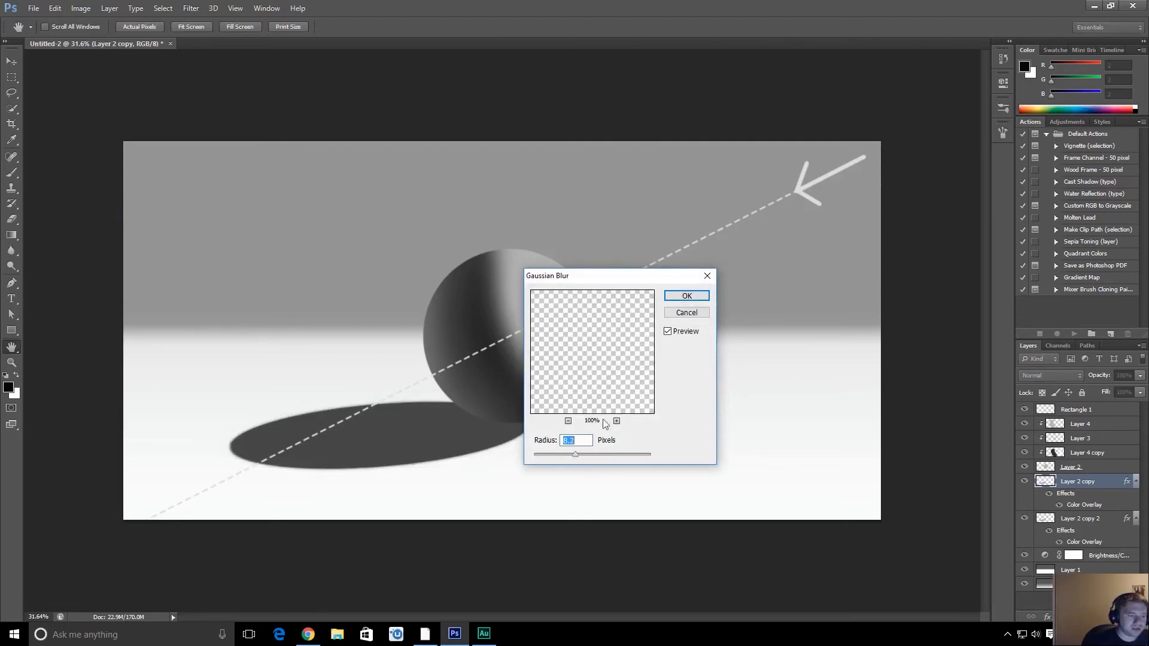
{"action": "left_click", "coordinate": [699, 296]}
- Duplicate Layer 2 copy 2 below itself and apply a much stronger Gaussian Blur to Layer 2 copy 2
{"action": "left_click", "coordinate": [1104, 520]}
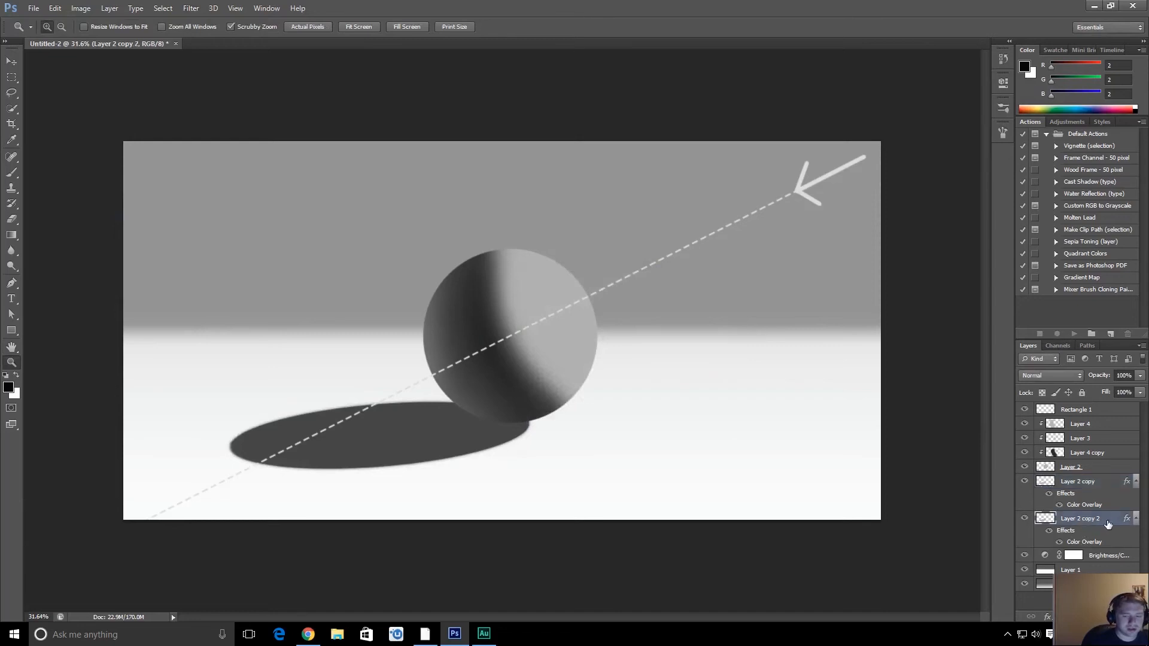
{"action": "left_click_drag", "start_coordinate": [1107, 524], "coordinate": [1105, 533], "text": "alt"}
{"action": "left_click", "coordinate": [1110, 521]}
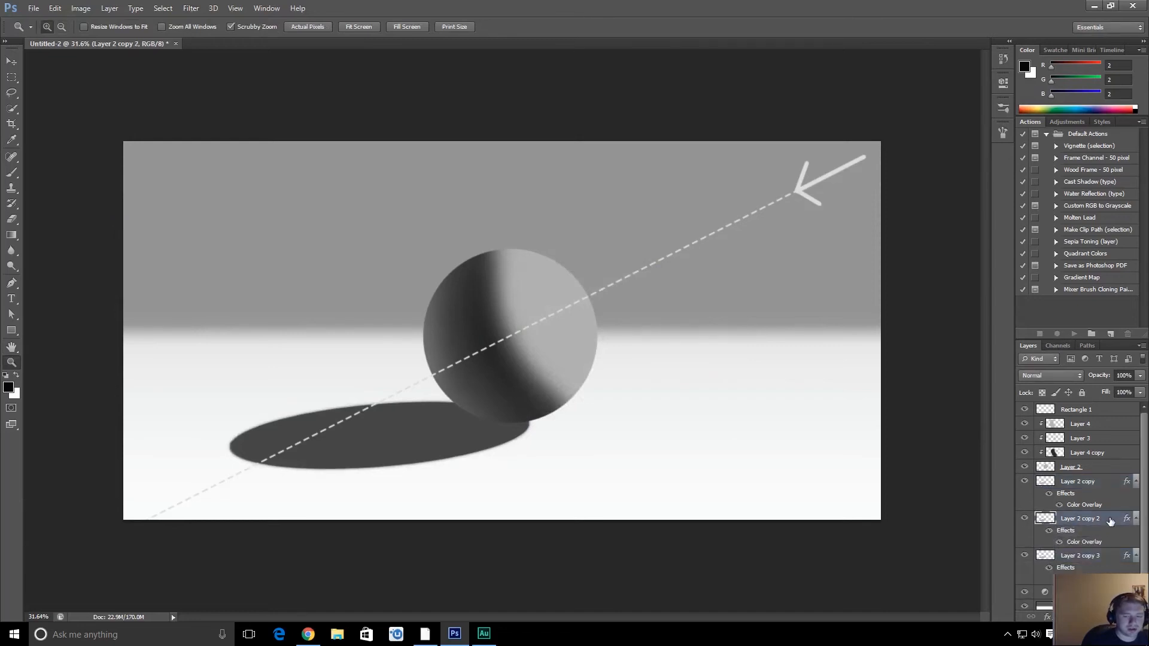
{"action": "left_click", "coordinate": [191, 7]}
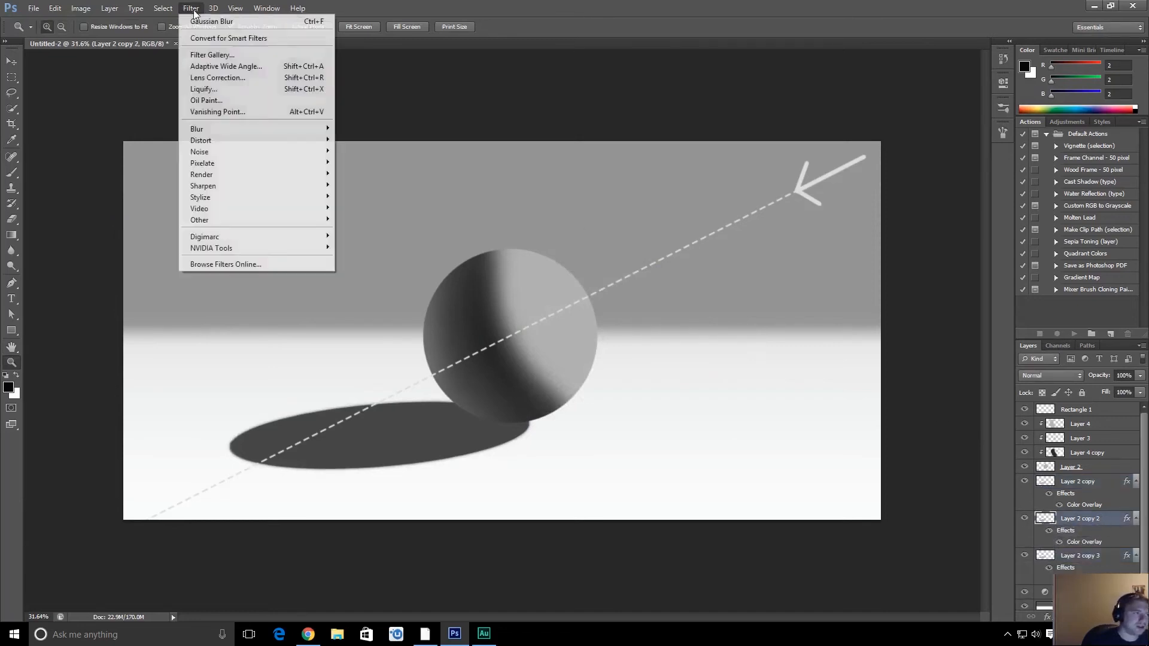
{"action": "mouse_move", "coordinate": [297, 127]}
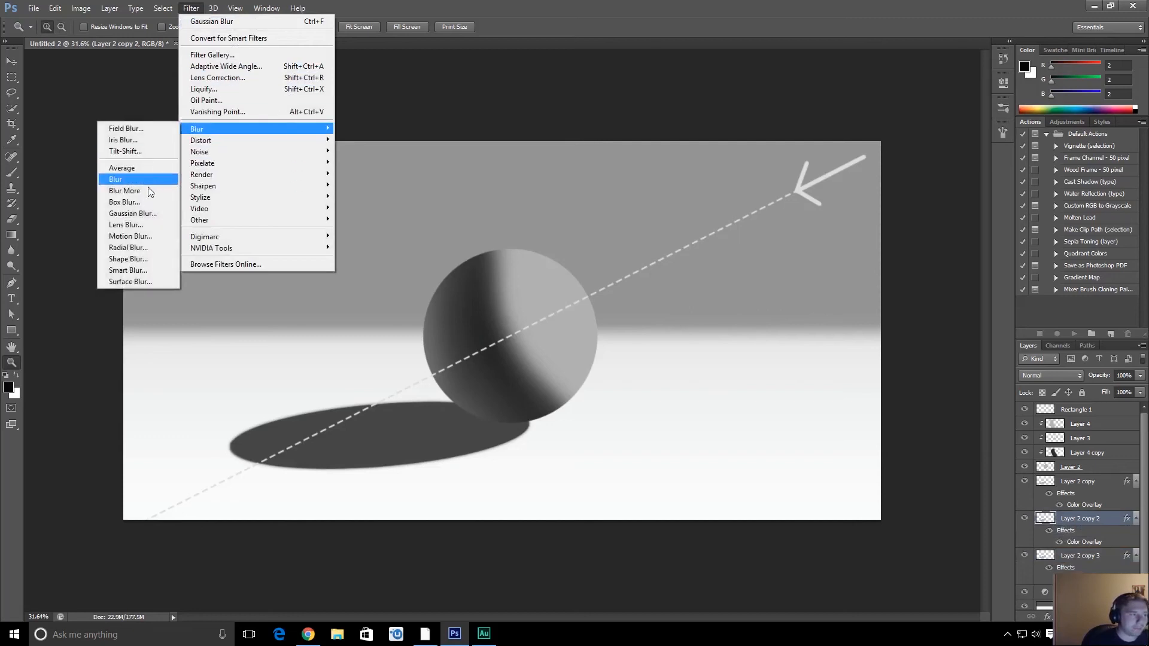
{"action": "left_click", "coordinate": [153, 210]}
{"action": "left_click_drag", "start_coordinate": [589, 454], "coordinate": [599, 455]}
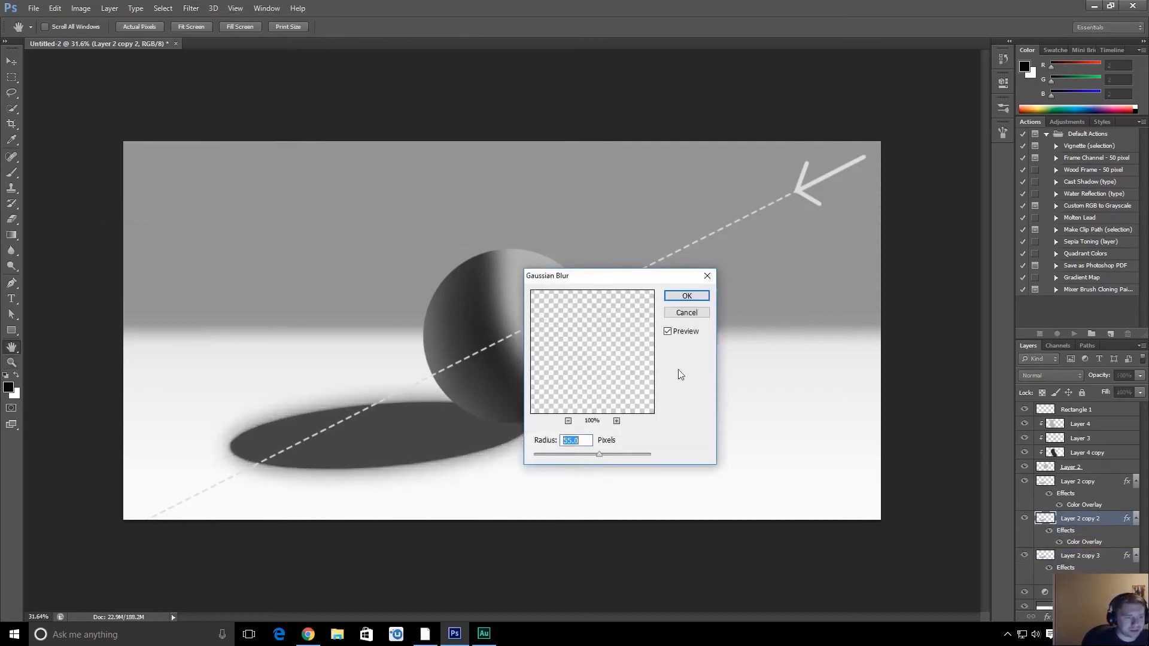
{"action": "left_click", "coordinate": [692, 298]}
- Set the opacity of Layer 2 copy 3 to 0%
{"action": "left_click", "coordinate": [1071, 555]}
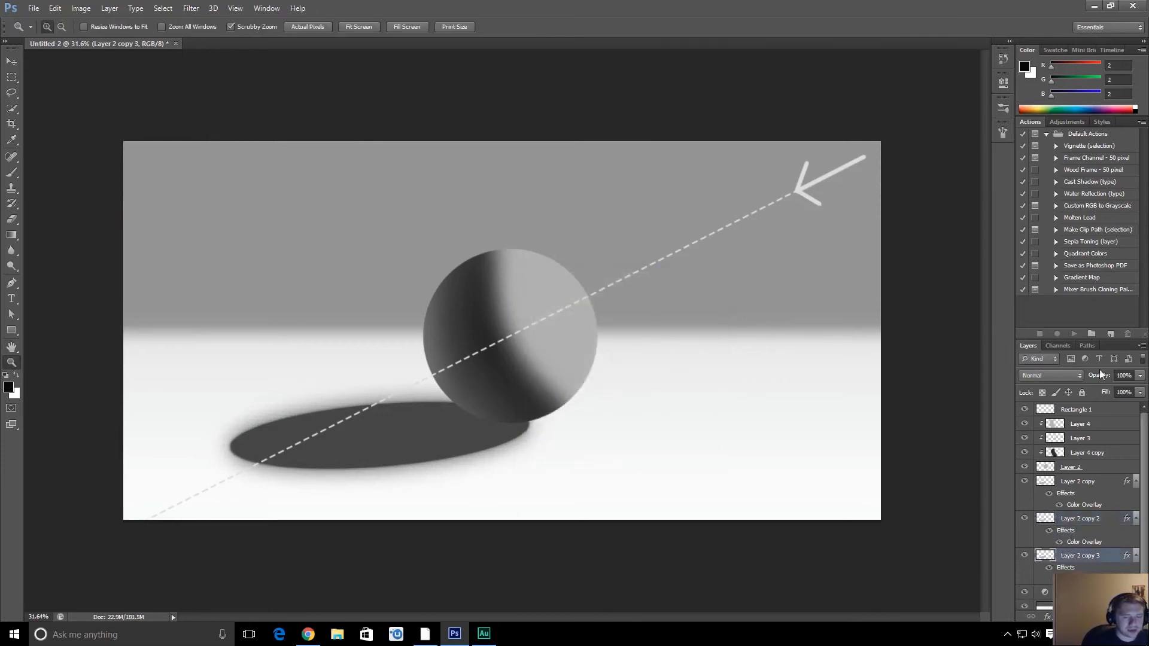
{"action": "left_click_drag", "start_coordinate": [1098, 377], "coordinate": [1000, 388]}
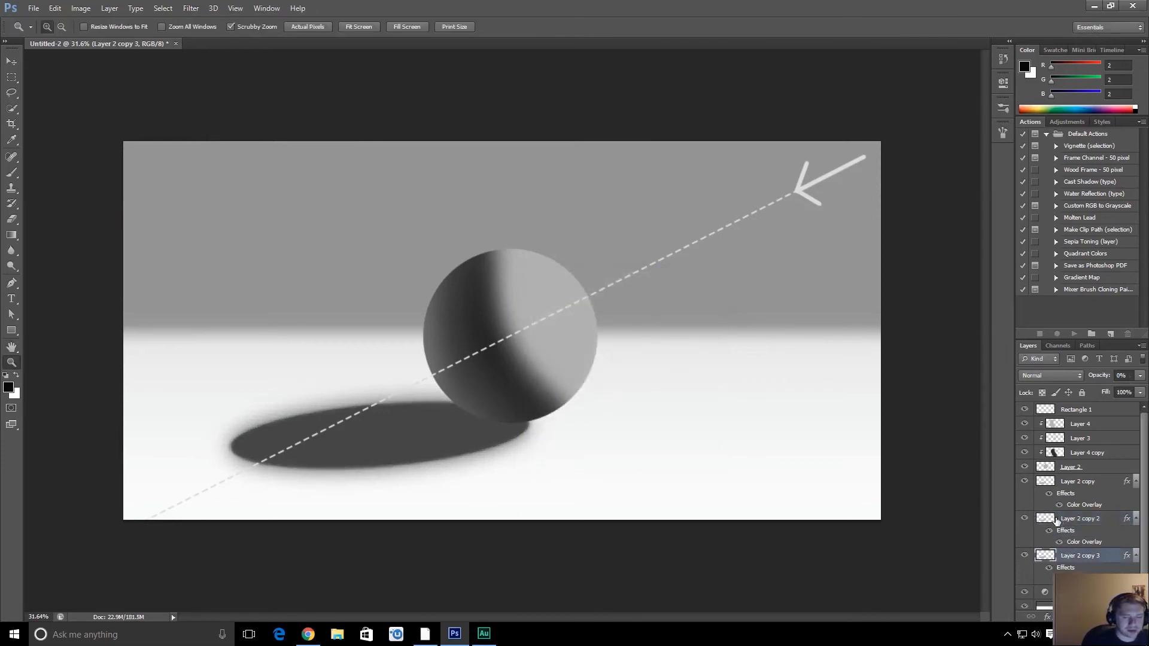
{"action": "left_click", "coordinate": [1087, 483]}
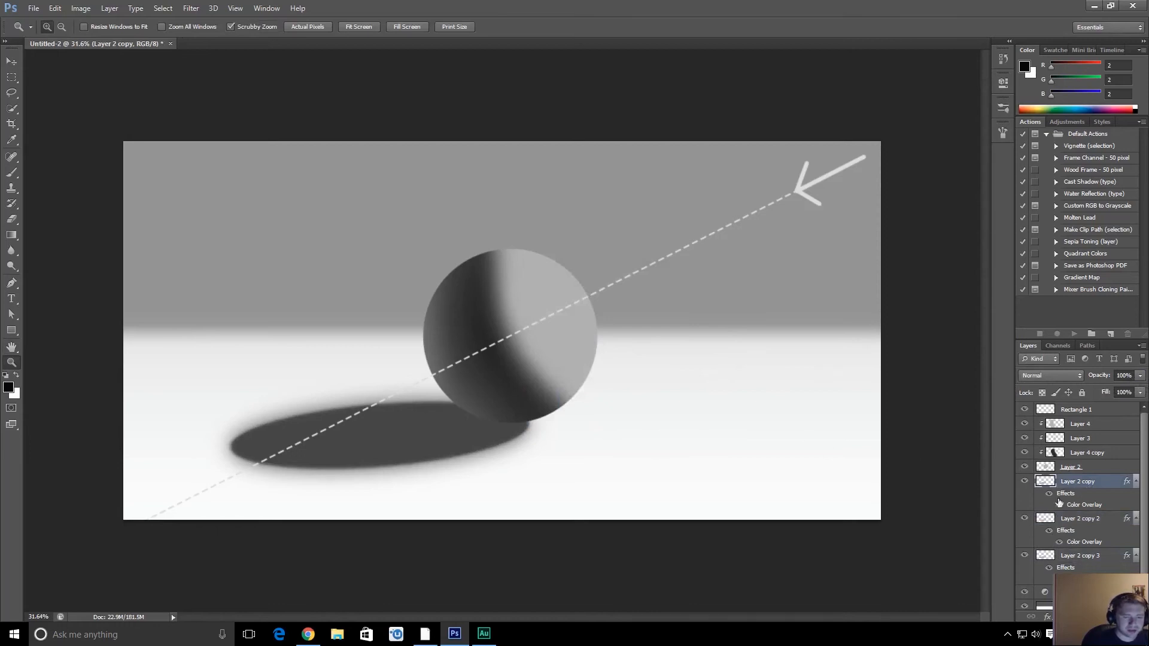
- Add a layer mask to Layer 2 copy 2 and paint out its blurred shadow around the sphere's contact point in black
{"action": "left_click", "coordinate": [1100, 523]}
{"action": "key", "text": "e"}
{"action": "left_click_drag", "start_coordinate": [484, 418], "coordinate": [435, 357]}
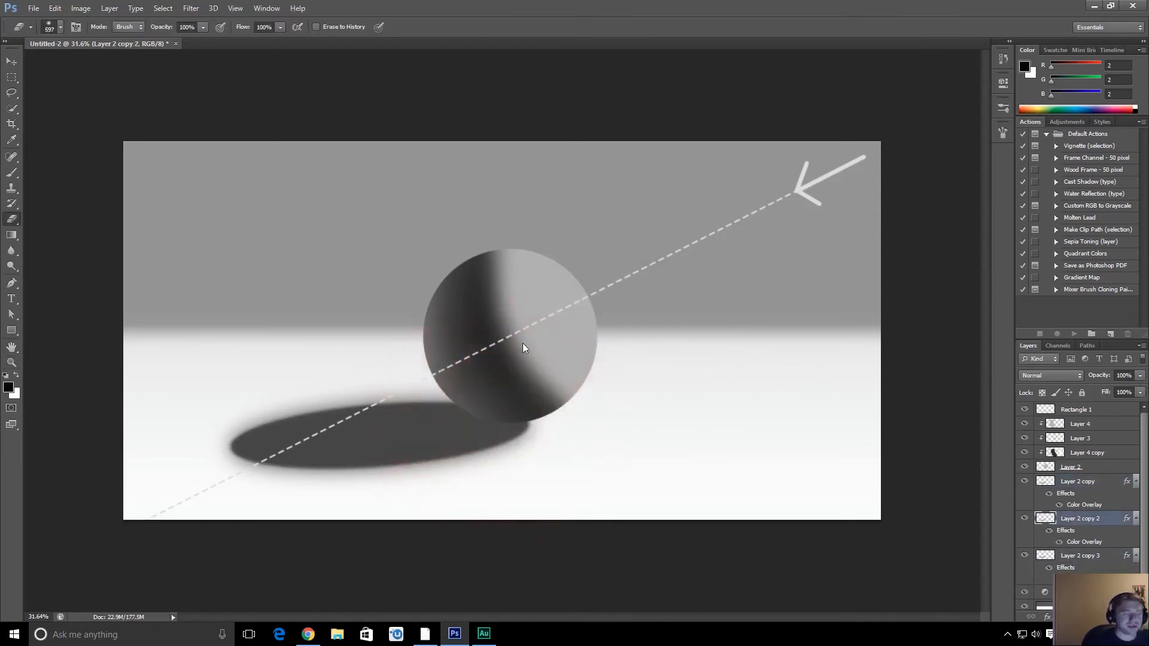
{"action": "left_click_drag", "start_coordinate": [501, 365], "coordinate": [506, 362]}
{"action": "left_click_drag", "start_coordinate": [527, 422], "coordinate": [539, 422]}
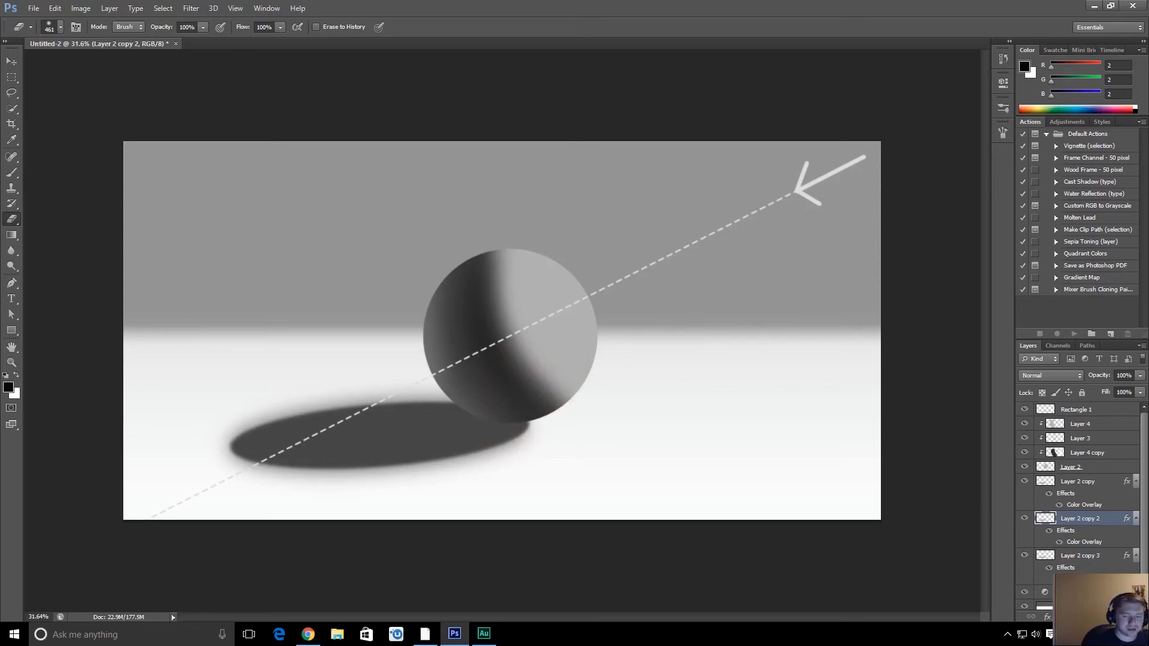
{"action": "left_click", "coordinate": [1064, 616]}
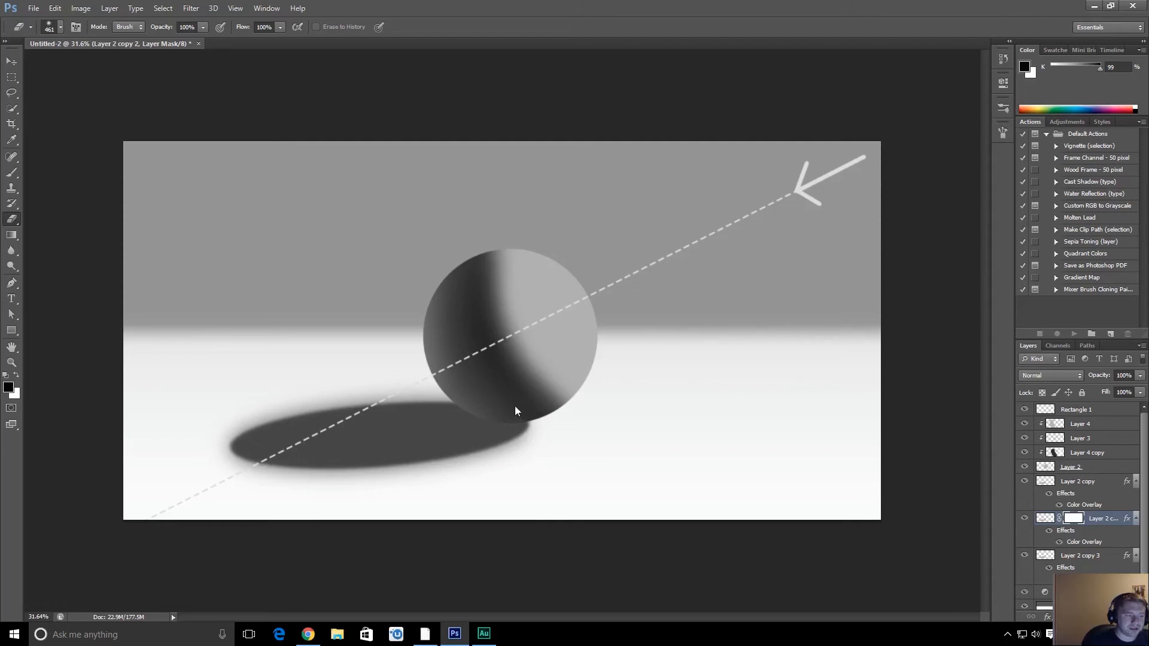
{"action": "key", "text": "b"}
{"action": "left_click_drag", "start_coordinate": [532, 443], "coordinate": [513, 489]}
{"action": "right_click", "coordinate": [542, 434], "text": "alt"}
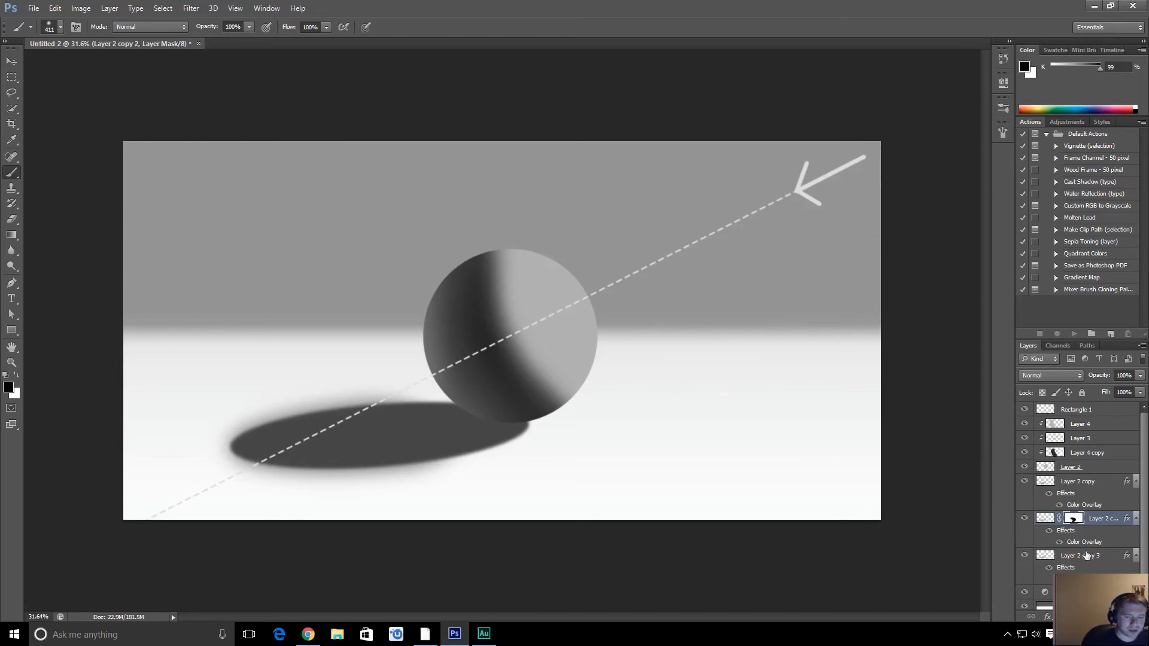
- Set Layer 2 copy 3 to 76% opacity and mask out its blur around the sphere's contact point
{"action": "left_click", "coordinate": [1044, 556]}
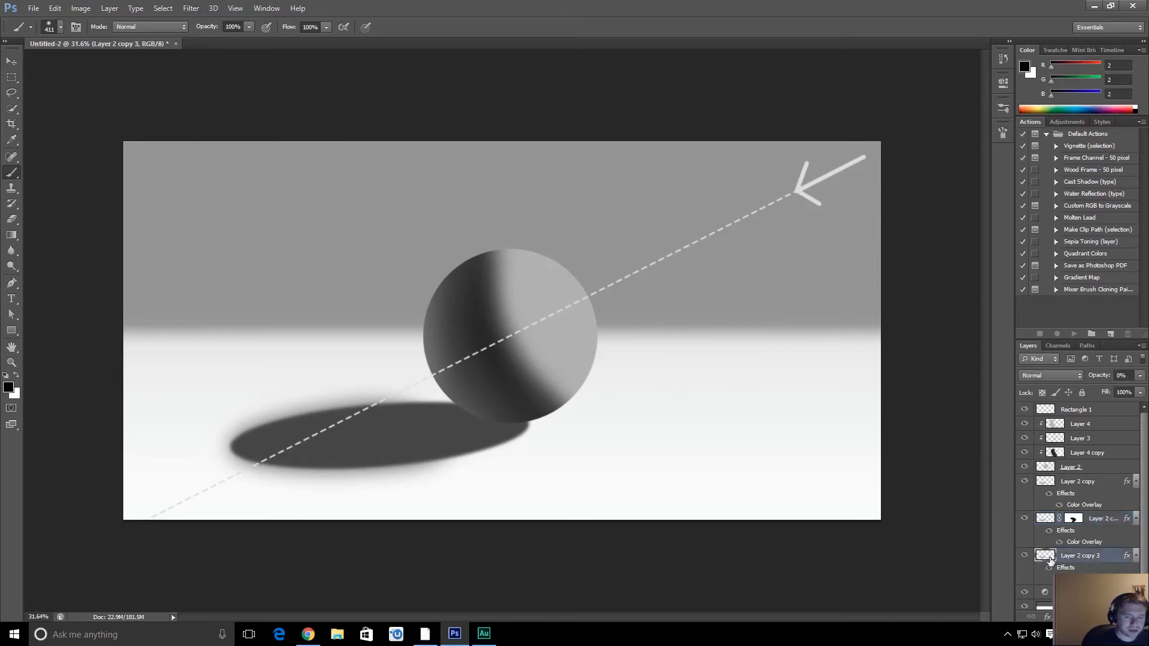
{"action": "left_click_drag", "start_coordinate": [1099, 375], "coordinate": [1125, 375]}
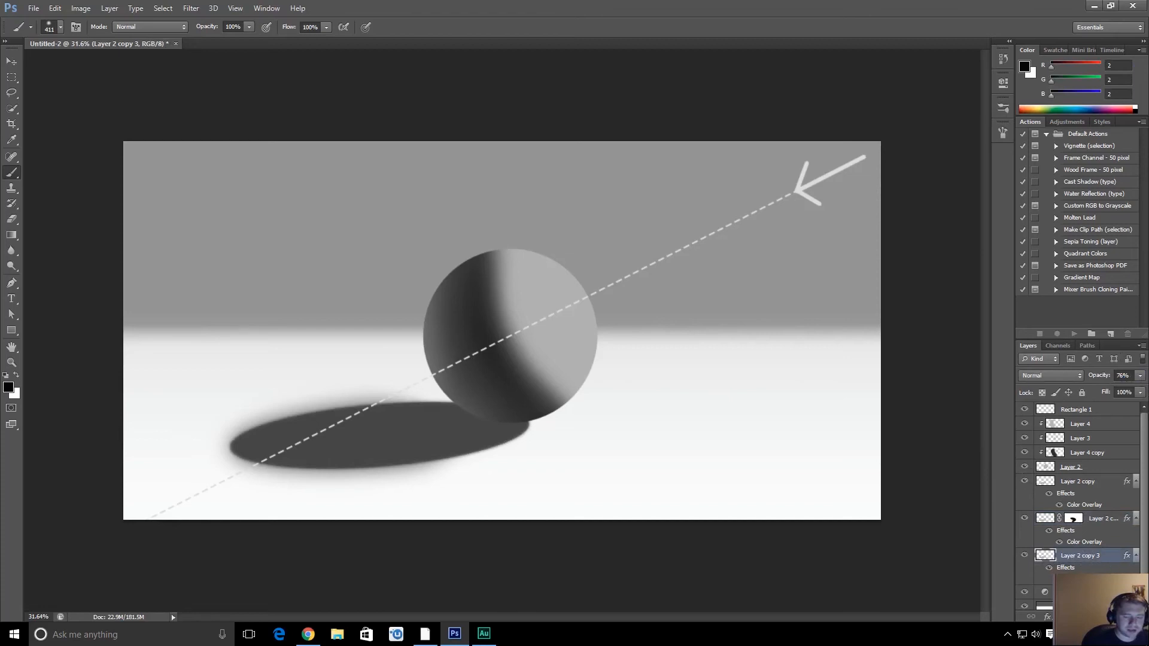
{"action": "left_click", "coordinate": [1063, 616]}
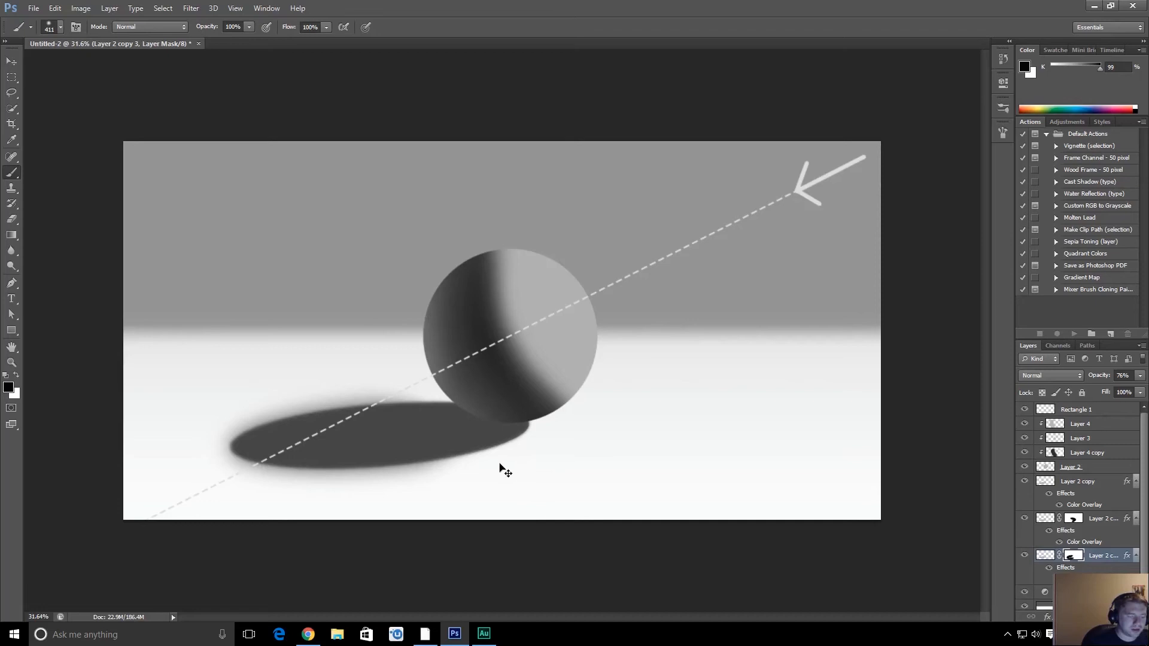
- Add a new Normal-mode layer directly above Layer 2 copy for the contact shadow
{"action": "key", "text": "z"}
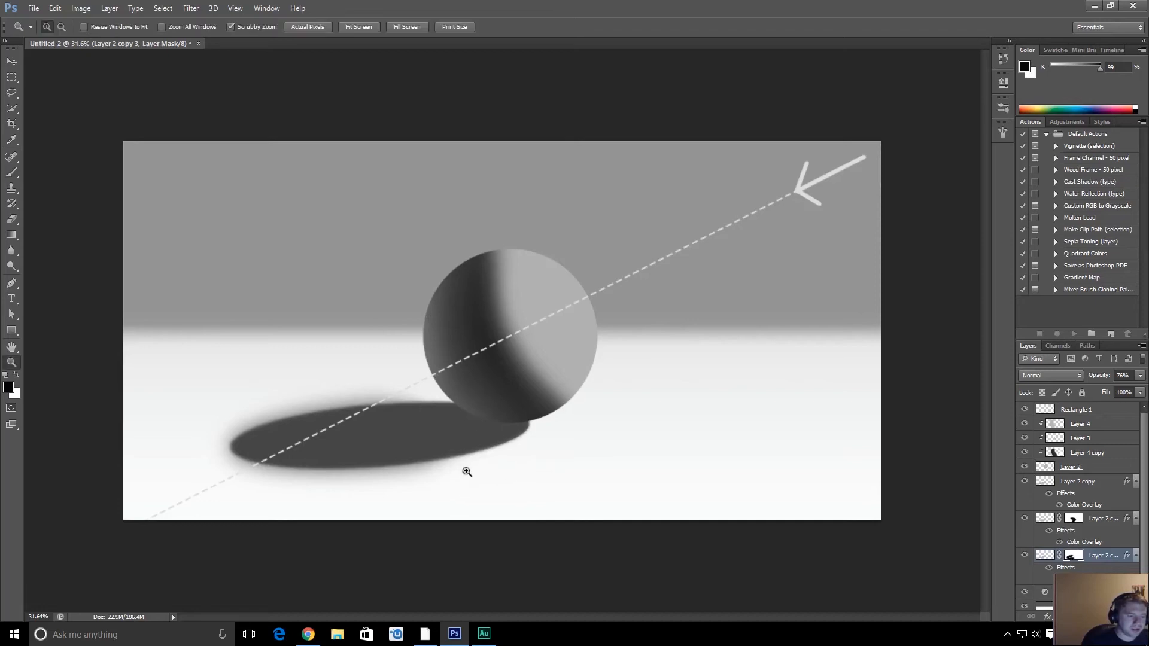
{"action": "left_click_drag", "start_coordinate": [462, 472], "coordinate": [492, 472]}
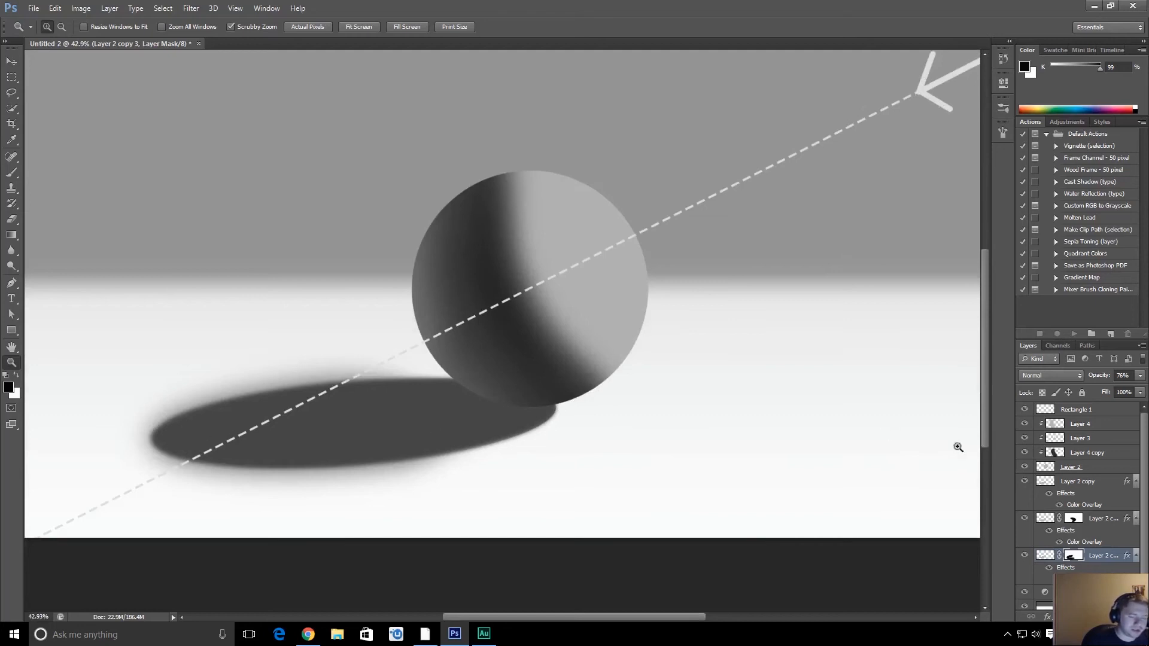
{"action": "left_click_drag", "start_coordinate": [587, 436], "coordinate": [554, 436]}
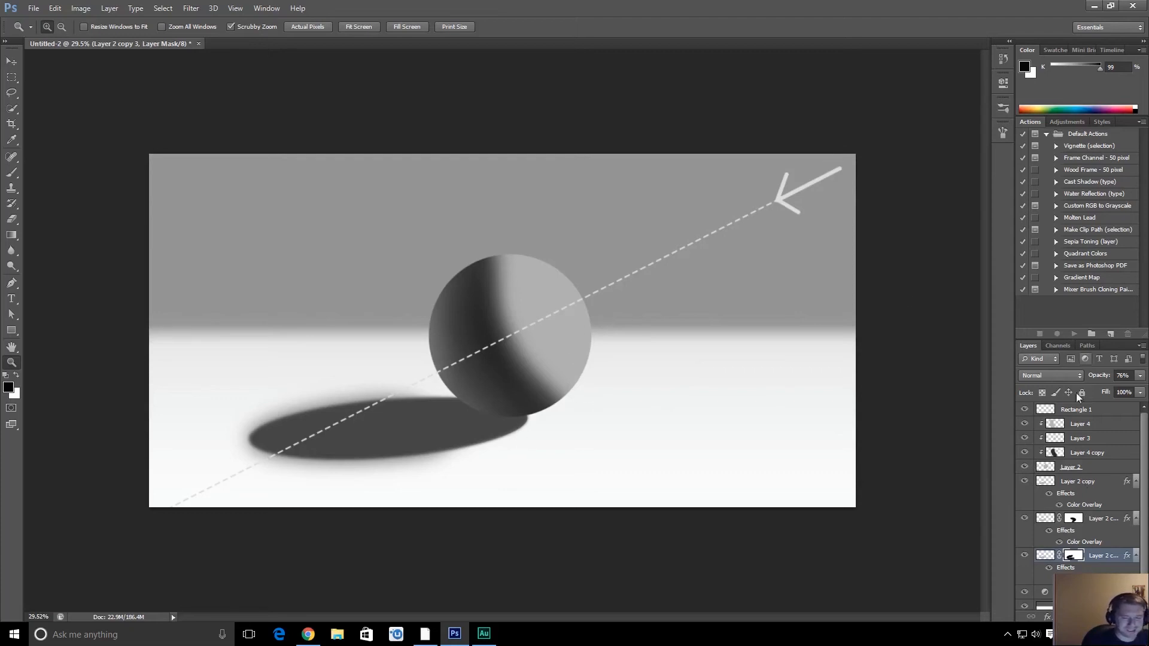
{"action": "left_click_drag", "start_coordinate": [510, 442], "coordinate": [537, 458]}
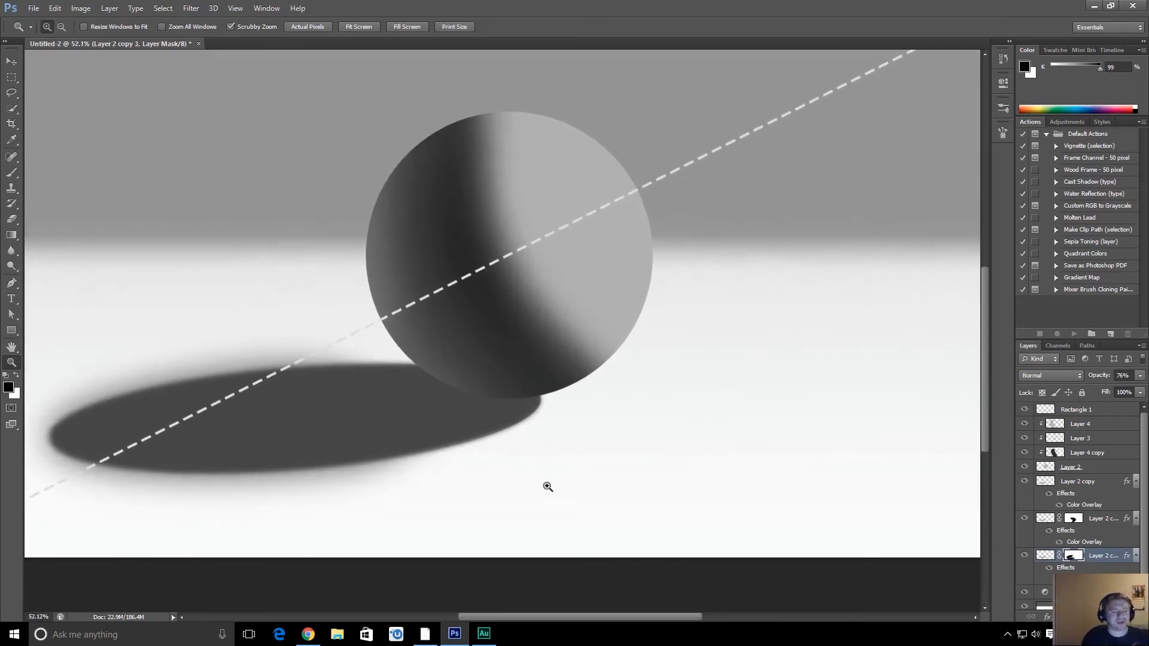
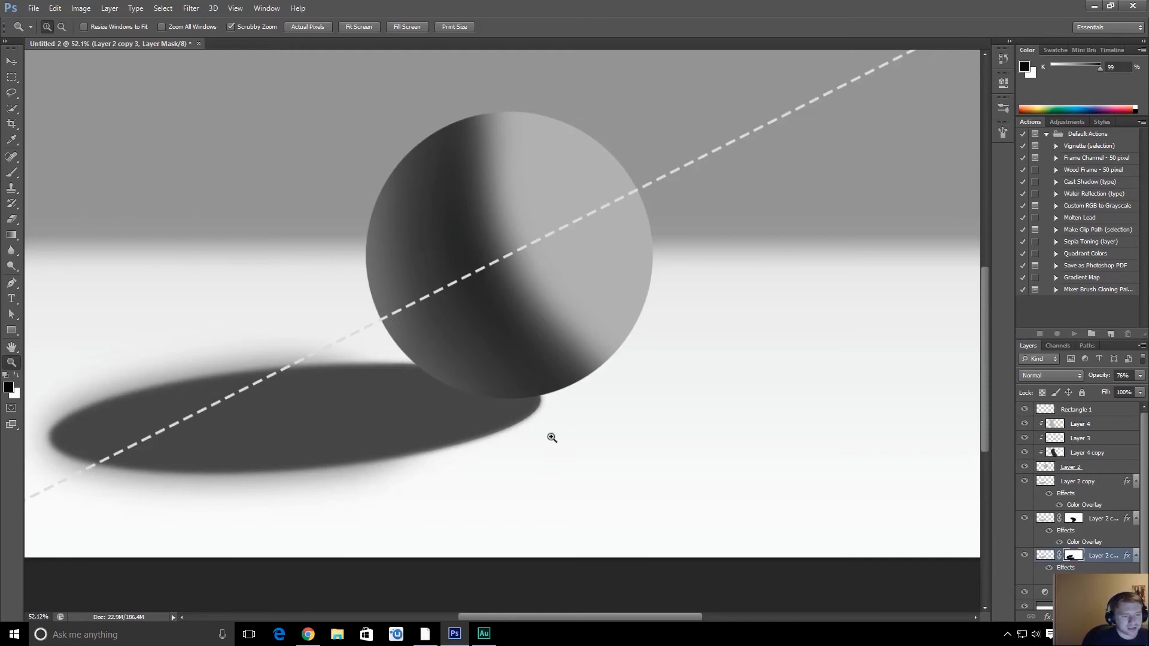
{"action": "left_click_drag", "start_coordinate": [494, 446], "coordinate": [571, 427]}
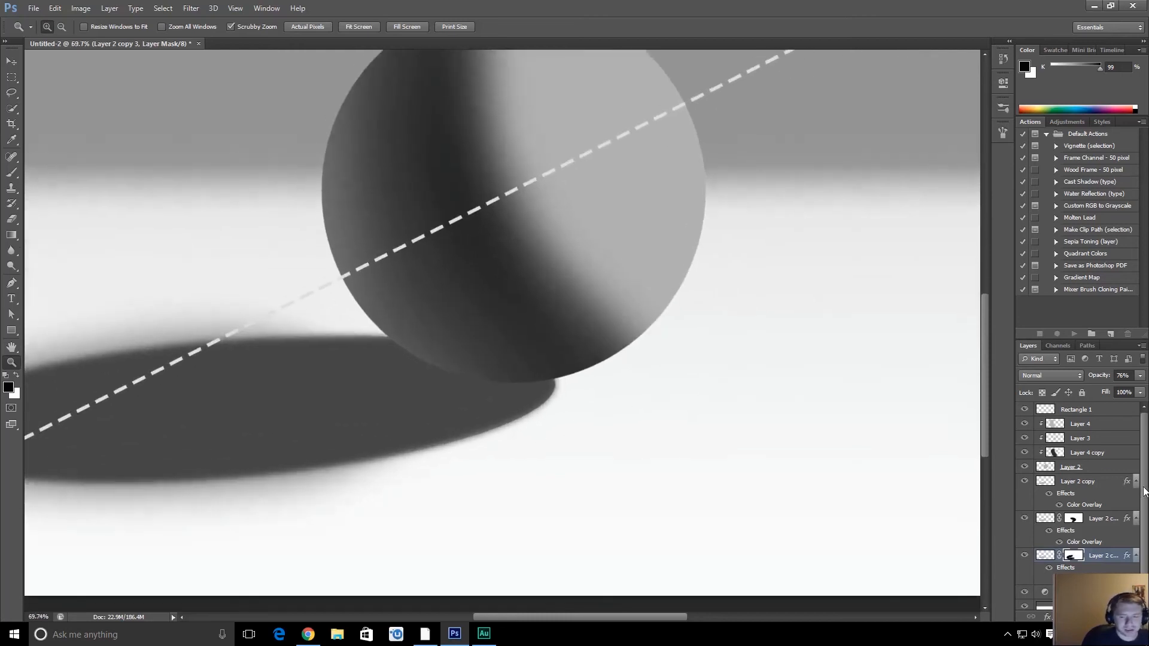
{"action": "left_click", "coordinate": [1089, 492]}
{"action": "key", "text": "ctrl+shift+n"}
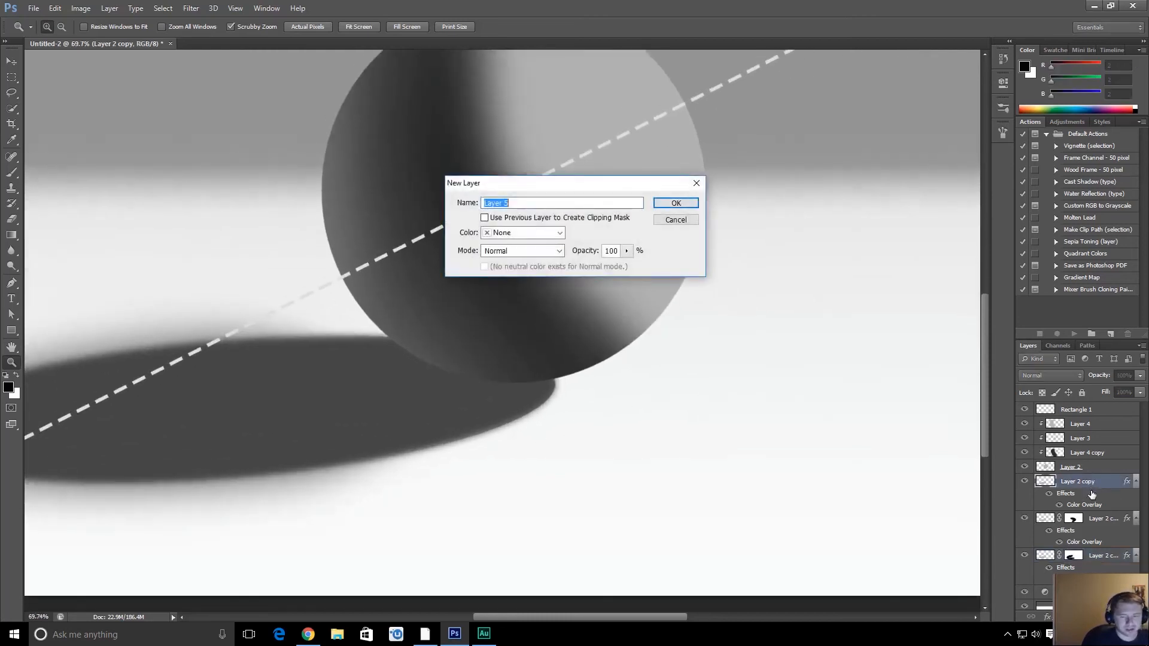
{"action": "key", "text": "Return"}
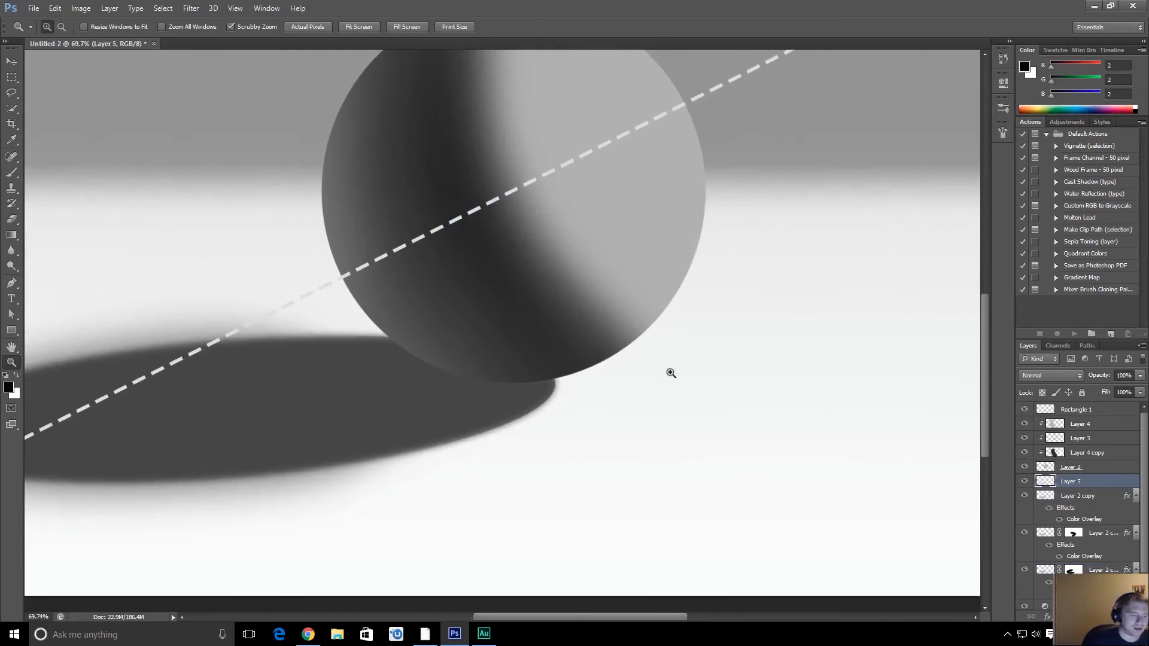
- Paint a soft black contact shadow directly under the sphere on Layer 5, undoing and redoing strokes to refine it
{"action": "left_click", "coordinate": [8, 387]}
{"action": "key", "text": "Escape"}
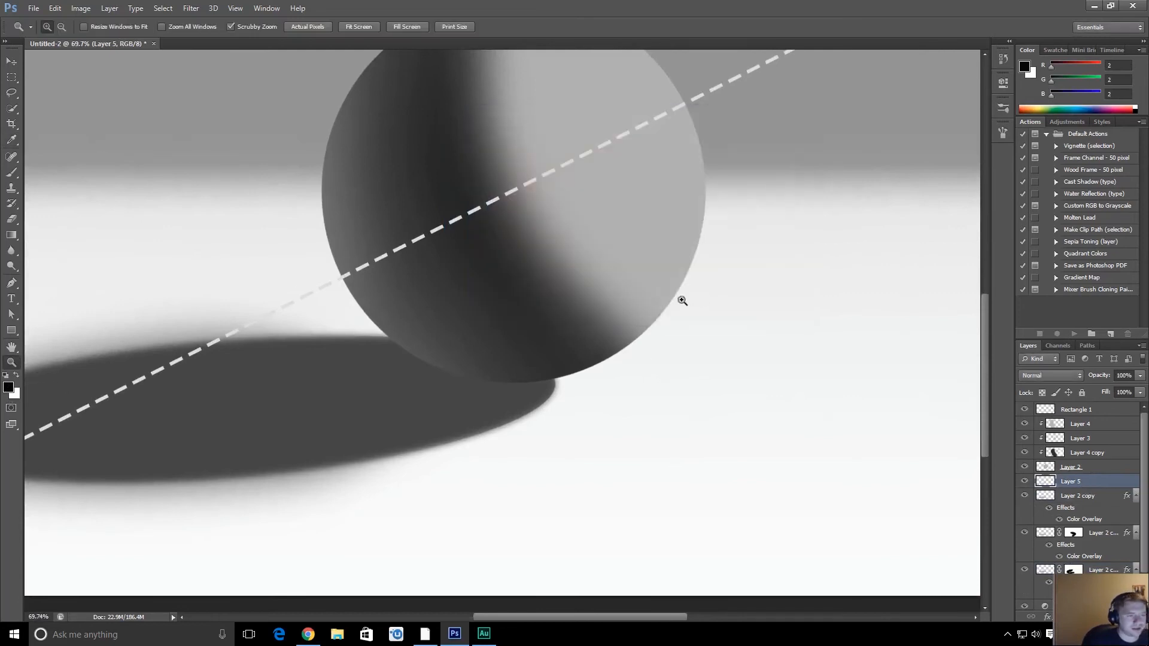
{"action": "key", "text": "b"}
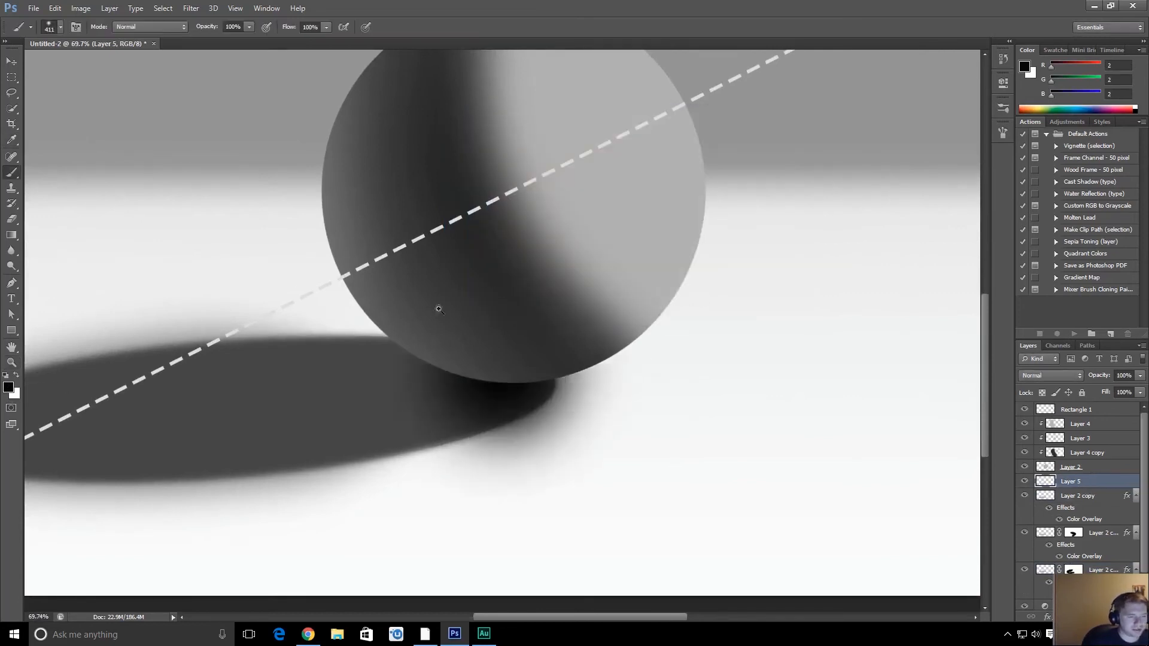
{"action": "mouse_move", "coordinate": [462, 399]}
{"action": "left_mouse_down"}
{"action": "mouse_move", "coordinate": [490, 407]}
{"action": "mouse_move", "coordinate": [523, 380]}
{"action": "mouse_move", "coordinate": [450, 350]}
{"action": "left_mouse_up"}
{"action": "mouse_move", "coordinate": [550, 350]}
{"action": "left_mouse_down"}
{"action": "mouse_move", "coordinate": [511, 354]}
{"action": "mouse_move", "coordinate": [571, 365]}
{"action": "mouse_move", "coordinate": [601, 354]}
{"action": "left_mouse_up"}
{"action": "key", "text": "ctrl+z"}
{"action": "mouse_move", "coordinate": [572, 355]}
{"action": "left_mouse_down"}
{"action": "mouse_move", "coordinate": [605, 358]}
{"action": "mouse_move", "coordinate": [537, 355]}
{"action": "mouse_move", "coordinate": [469, 316]}
{"action": "mouse_move", "coordinate": [576, 312]}
{"action": "left_mouse_up"}
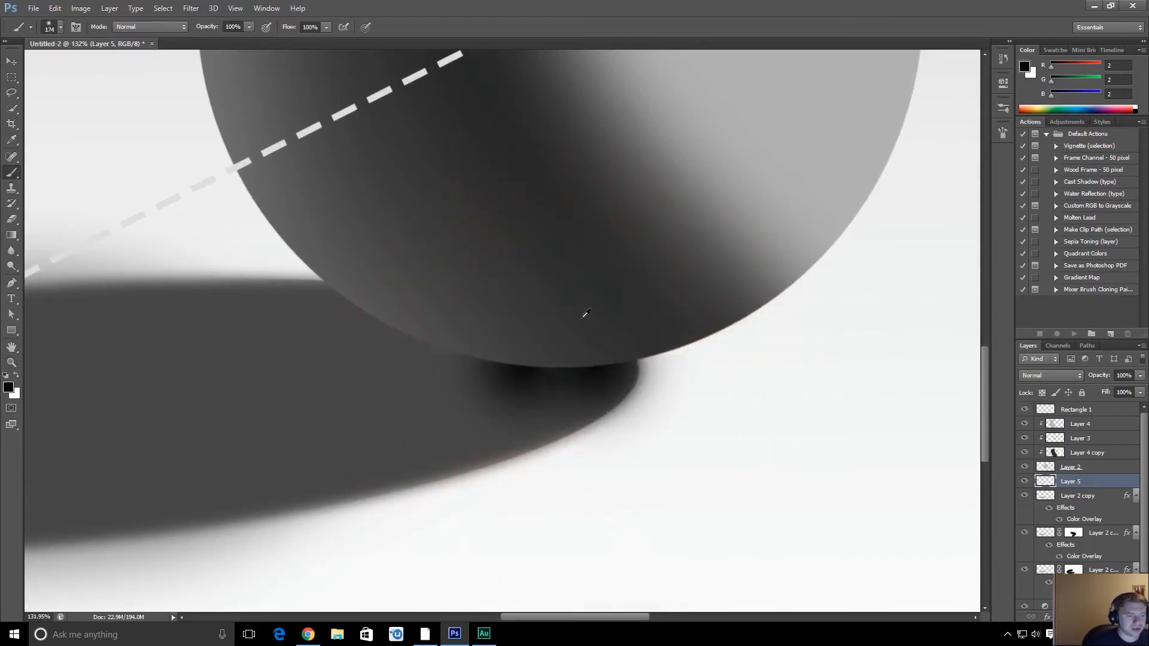
{"action": "key", "text": "ctrl+alt+z"}
{"action": "key", "text": "ctrl+alt+z"}
{"action": "key", "text": "ctrl+shift+z"}
{"action": "key", "text": "ctrl+shift+z"}
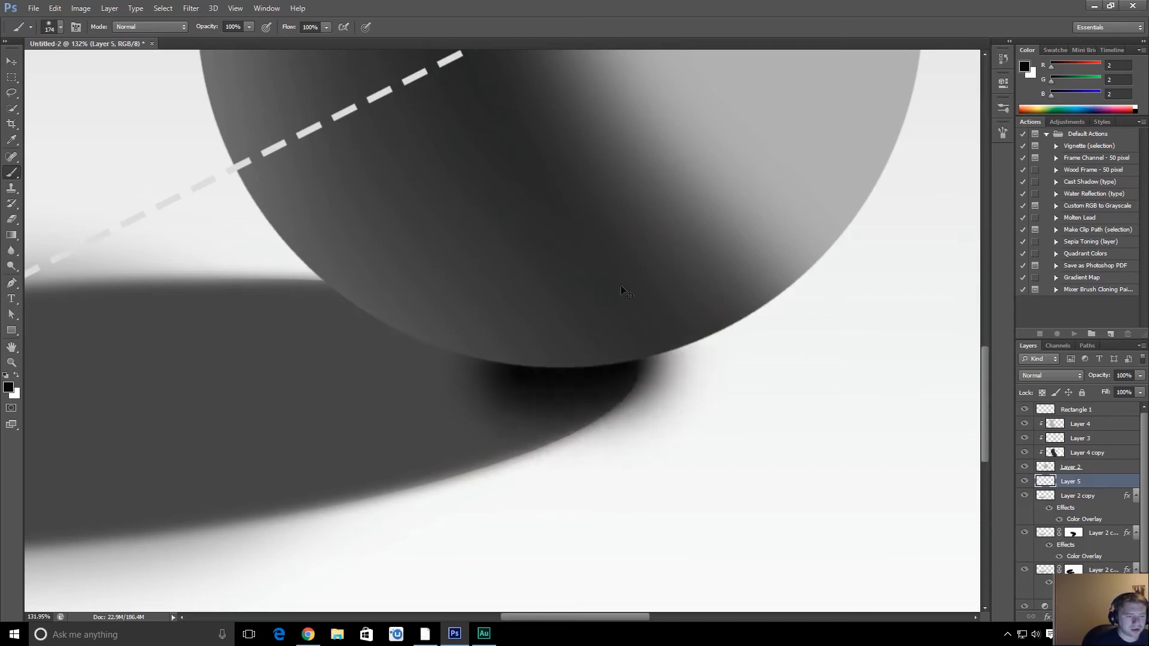
- Extend the black contact shadow on Layer 5 along the sphere's base using a larger soft brush
{"action": "key", "text": "z"}
{"action": "mouse_move", "coordinate": [538, 385]}
{"action": "left_mouse_down"}
{"action": "mouse_move", "coordinate": [444, 370]}
{"action": "mouse_move", "coordinate": [487, 391]}
{"action": "mouse_move", "coordinate": [523, 377]}
{"action": "left_mouse_up"}
{"action": "key", "text": "b"}
{"action": "key", "text": "ctrl+shift+z"}
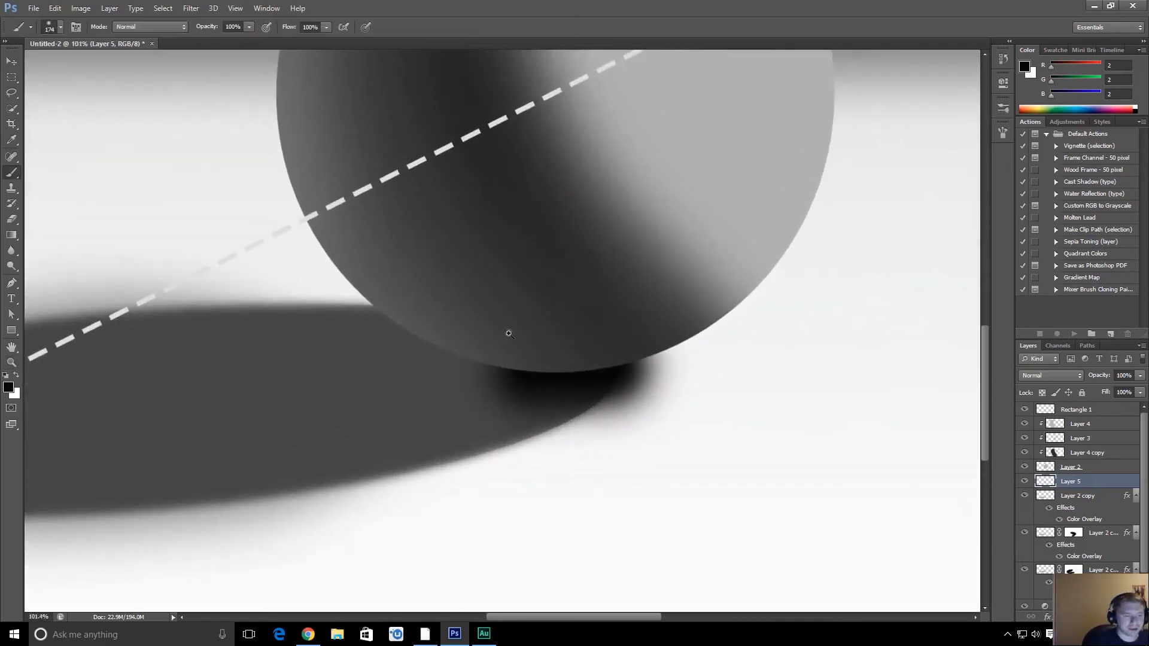
{"action": "key", "text": "ctrl+shift+z"}
{"action": "left_click_drag", "start_coordinate": [540, 383], "coordinate": [573, 377]}
{"action": "left_click", "coordinate": [576, 393]}
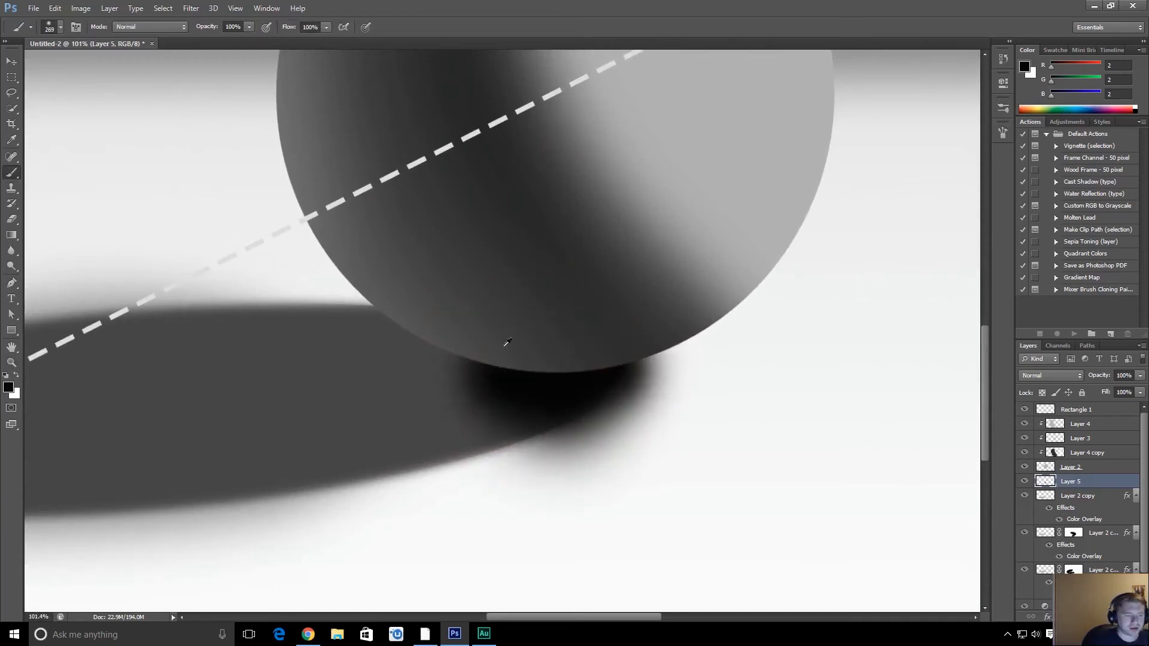
- Reduce Layer 5's opacity to 53% and erase the dark spill outside the cast shadow near the contact point
{"action": "left_click_drag", "start_coordinate": [1102, 376], "coordinate": [1076, 376]}
{"action": "key", "text": "z"}
{"action": "left_click_drag", "start_coordinate": [815, 407], "coordinate": [784, 398]}
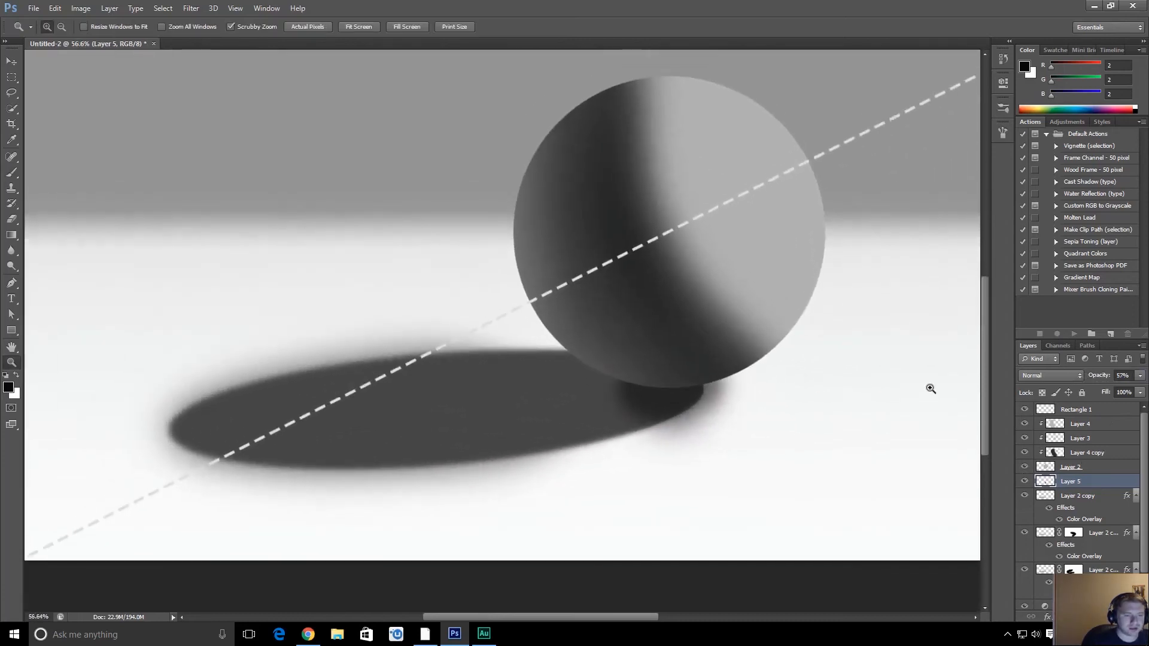
{"action": "left_click_drag", "start_coordinate": [1095, 377], "coordinate": [1092, 378]}
{"action": "key", "text": "e"}
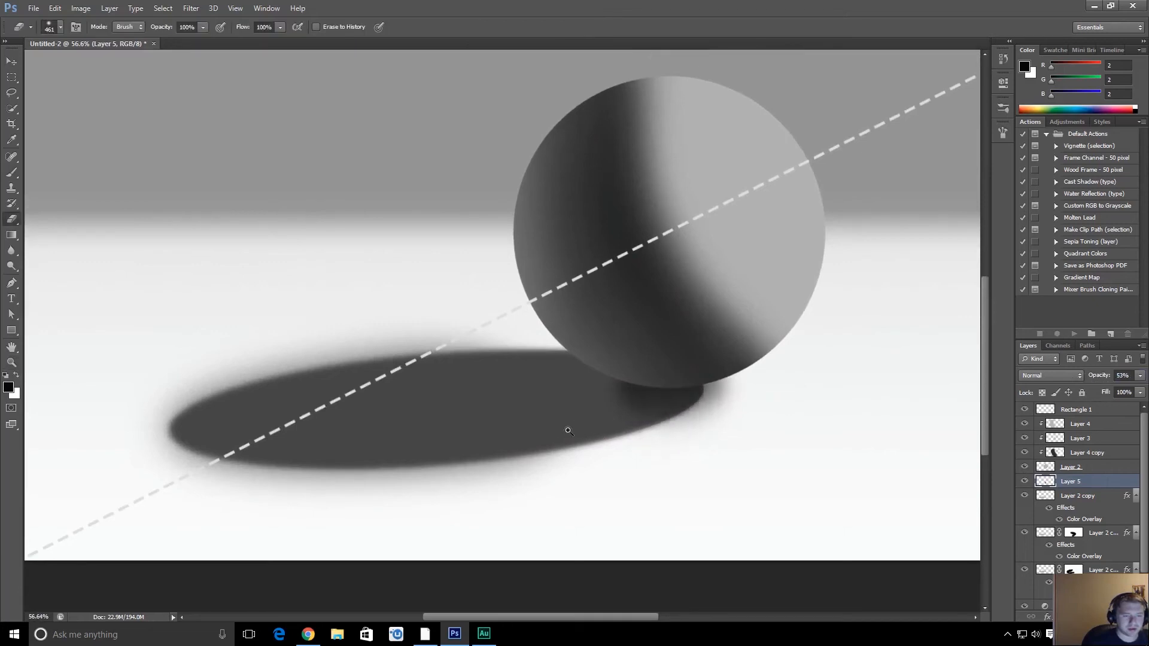
- Add a new layer above Layer 4, clipped to the sphere
{"action": "left_click", "coordinate": [1074, 467]}
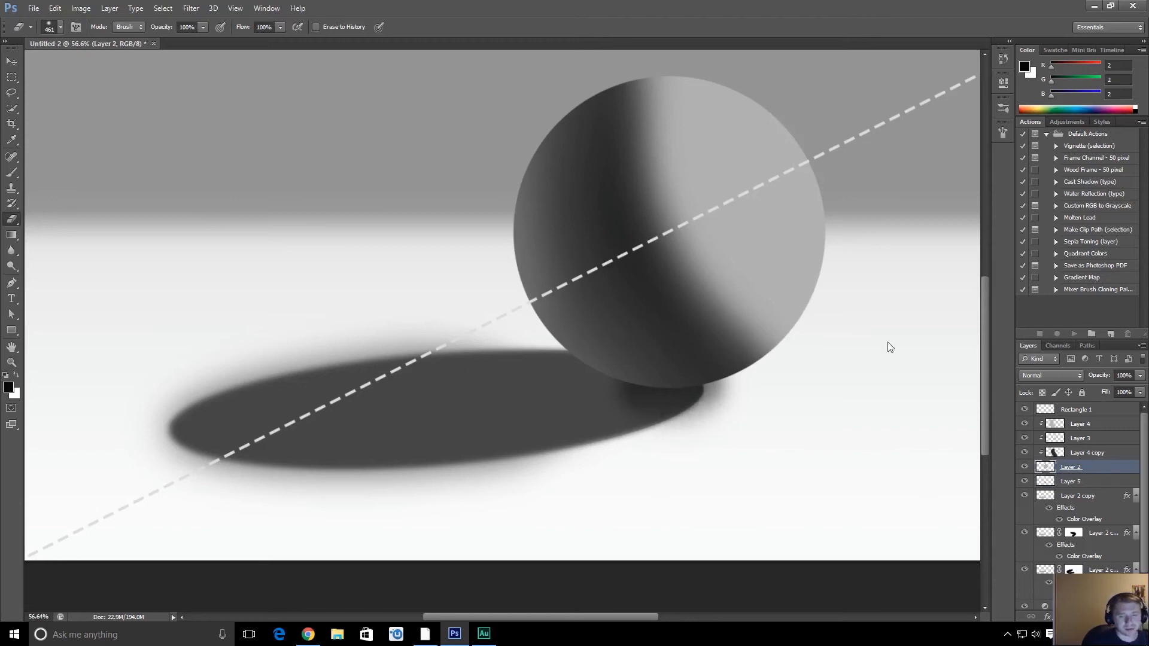
{"action": "left_click", "coordinate": [1081, 424]}
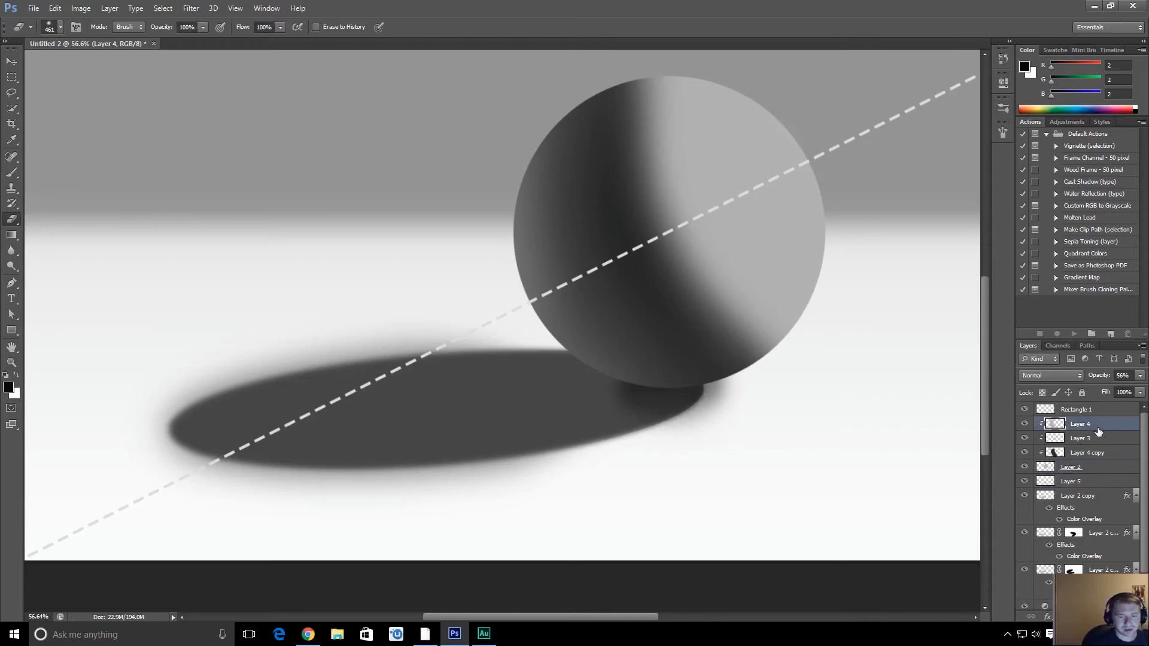
{"action": "key", "text": "ctrl+shift+n"}
{"action": "key", "text": "Return"}
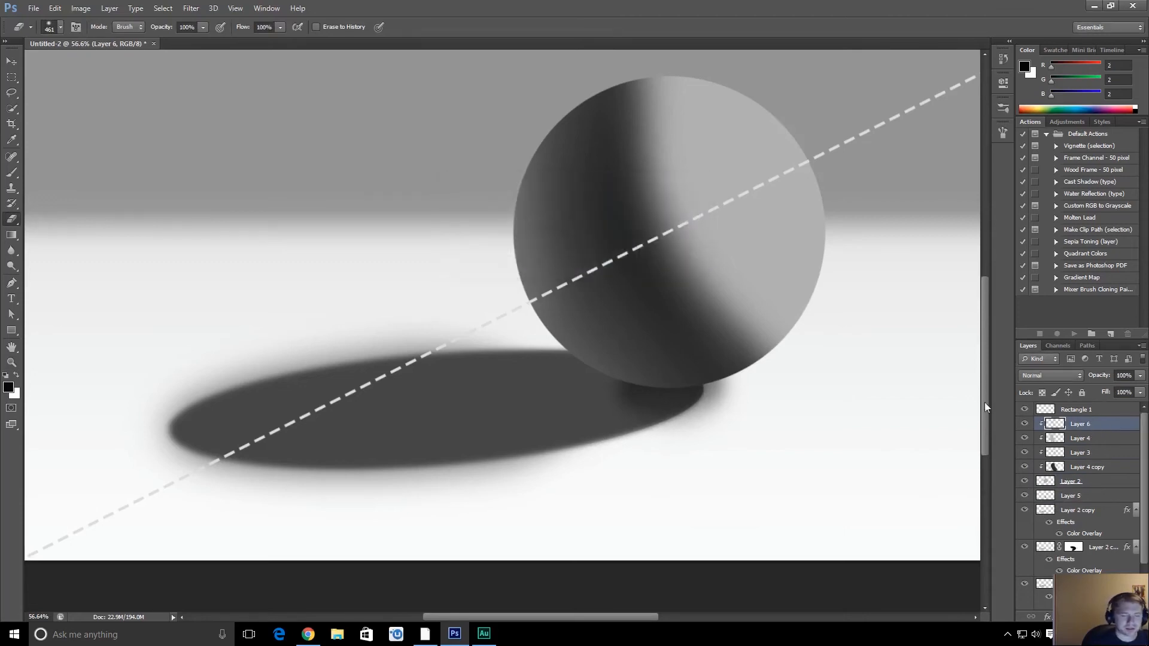
- Paint soft black along the sphere's underside on Layer 6 and set the layer's opacity to 32%
{"action": "key", "text": "b"}
{"action": "left_click_drag", "start_coordinate": [662, 380], "coordinate": [678, 380]}
{"action": "mouse_move", "coordinate": [579, 347]}
{"action": "left_mouse_down"}
{"action": "mouse_move", "coordinate": [614, 356]}
{"action": "mouse_move", "coordinate": [692, 344]}
{"action": "mouse_move", "coordinate": [677, 361]}
{"action": "left_mouse_up"}
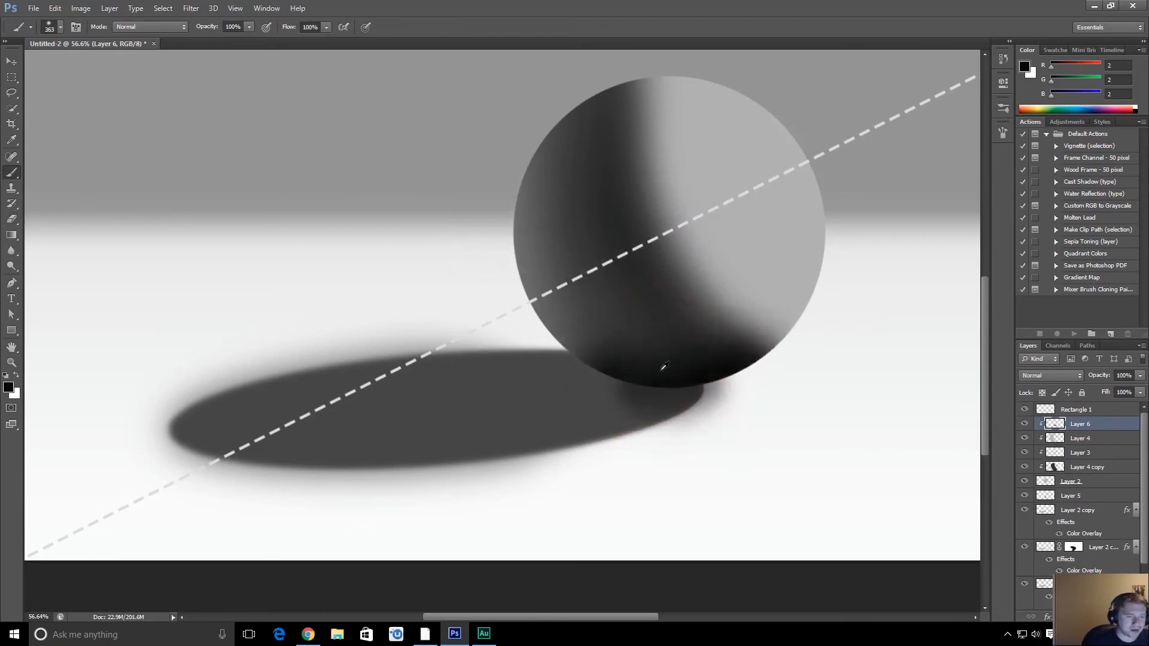
{"action": "left_click_drag", "start_coordinate": [1100, 375], "coordinate": [1056, 385]}
{"action": "key", "text": "e"}
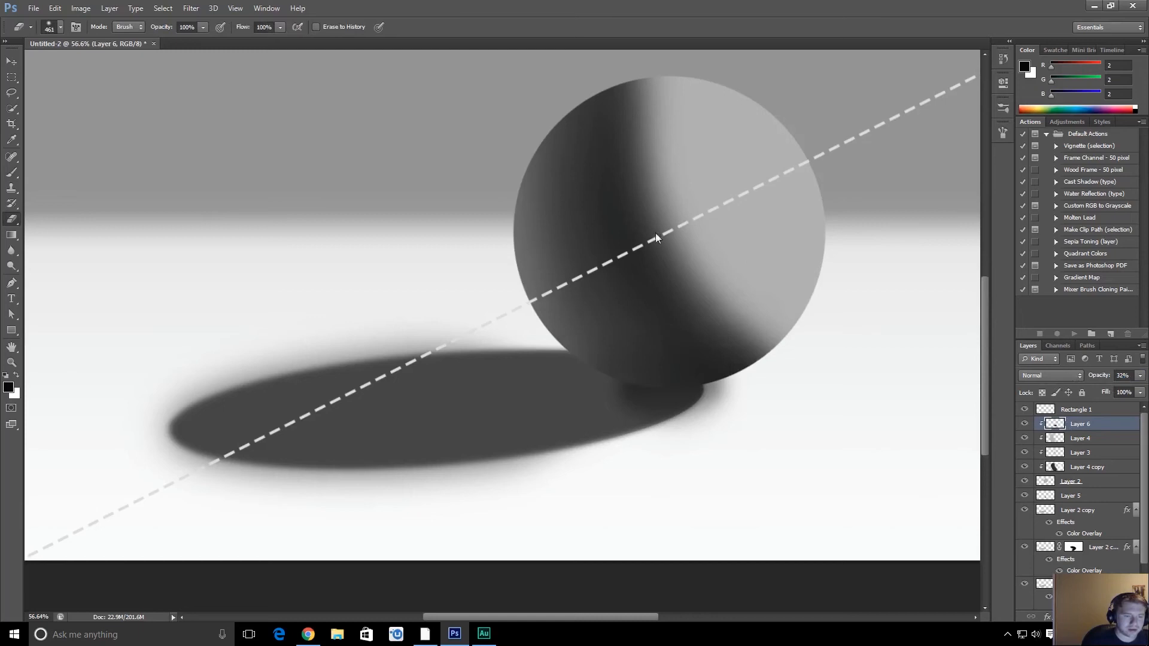
- Add a new layer above Layer 6 and clip it to the sphere
{"action": "key", "text": "z"}
{"action": "left_click_drag", "start_coordinate": [725, 398], "coordinate": [628, 417]}
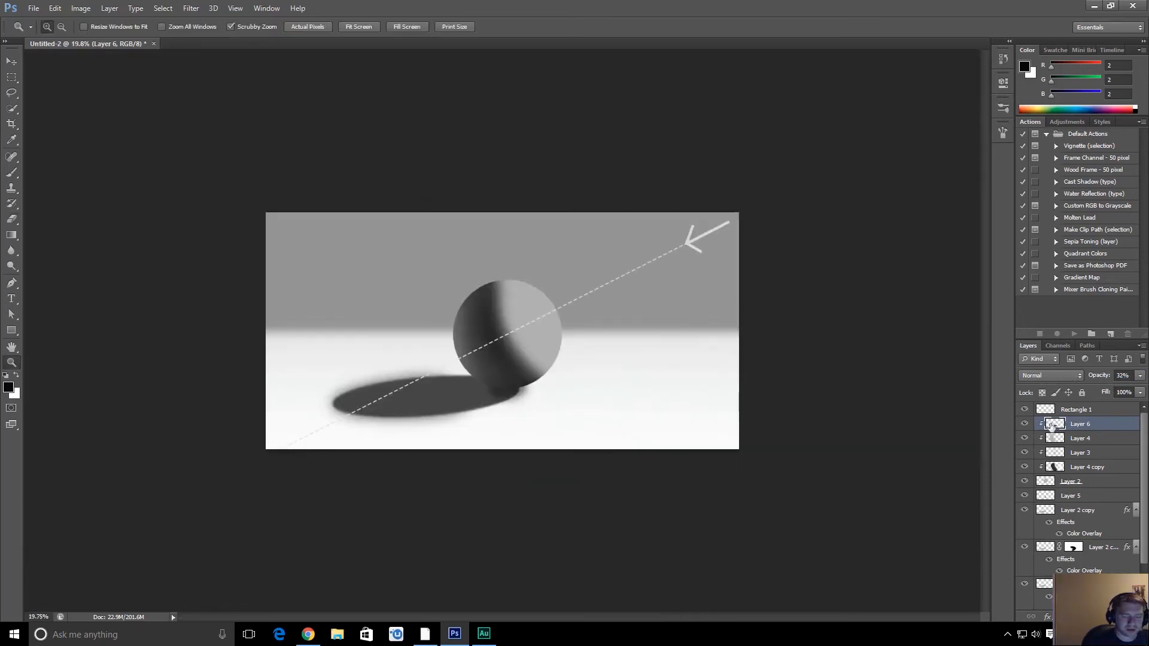
{"action": "left_click", "coordinate": [1021, 426]}
{"action": "left_click_drag", "start_coordinate": [419, 384], "coordinate": [473, 399]}
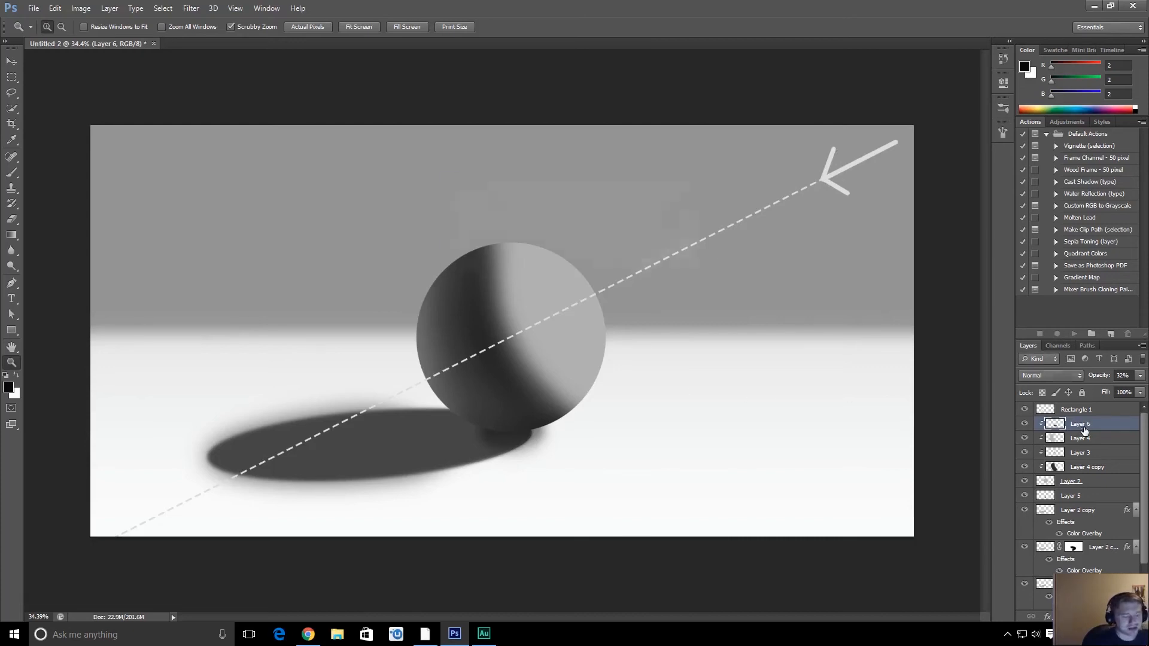
{"action": "key", "text": "ctrl+shift+n"}
{"action": "key", "text": "Return"}
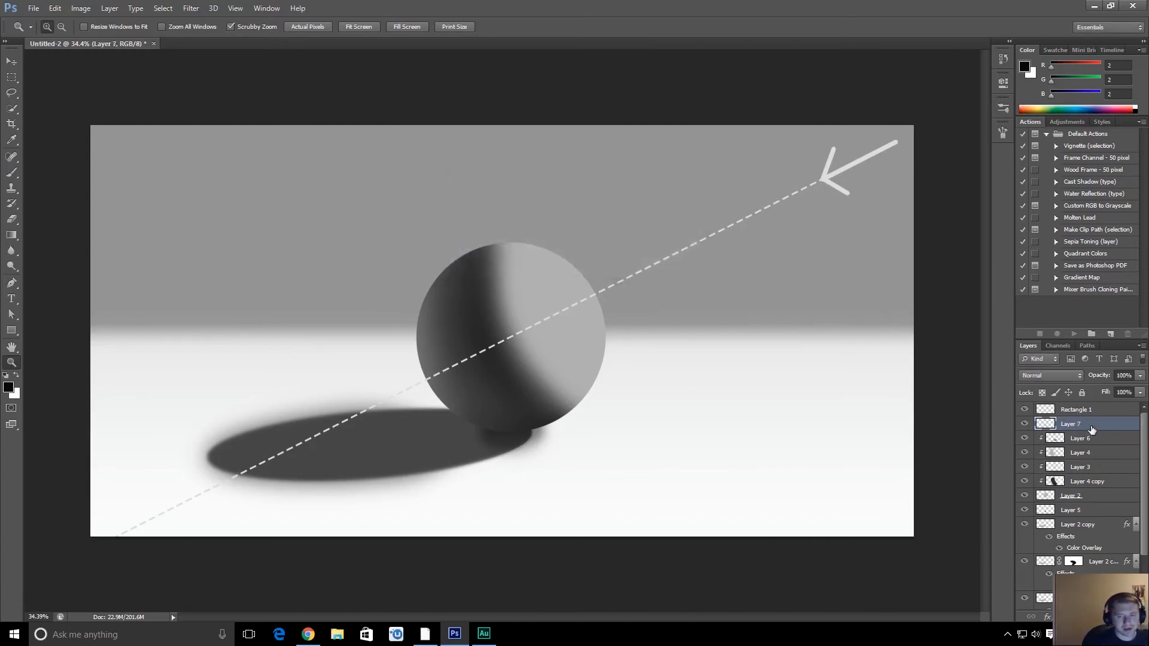
{"action": "left_click", "coordinate": [1092, 431], "text": "alt"}
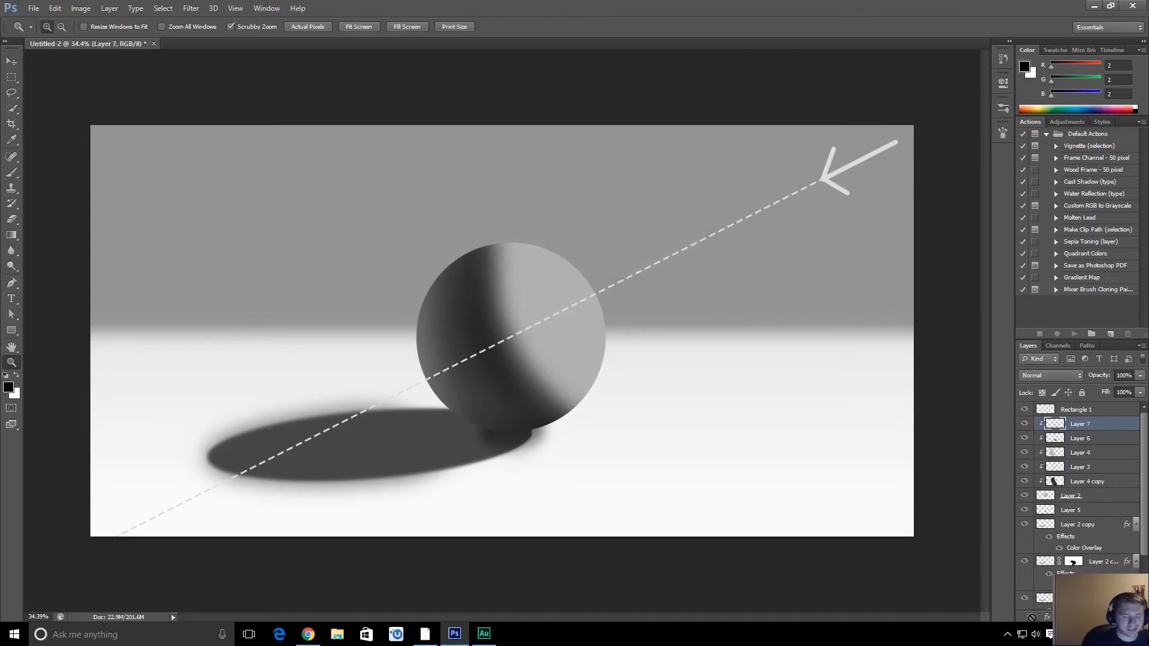
- Set the foreground color to white and brush a large soft highlight onto the sphere's light-facing edge on Layer 7
{"action": "key", "text": "b"}
{"action": "left_click", "coordinate": [703, 474], "text": "alt"}
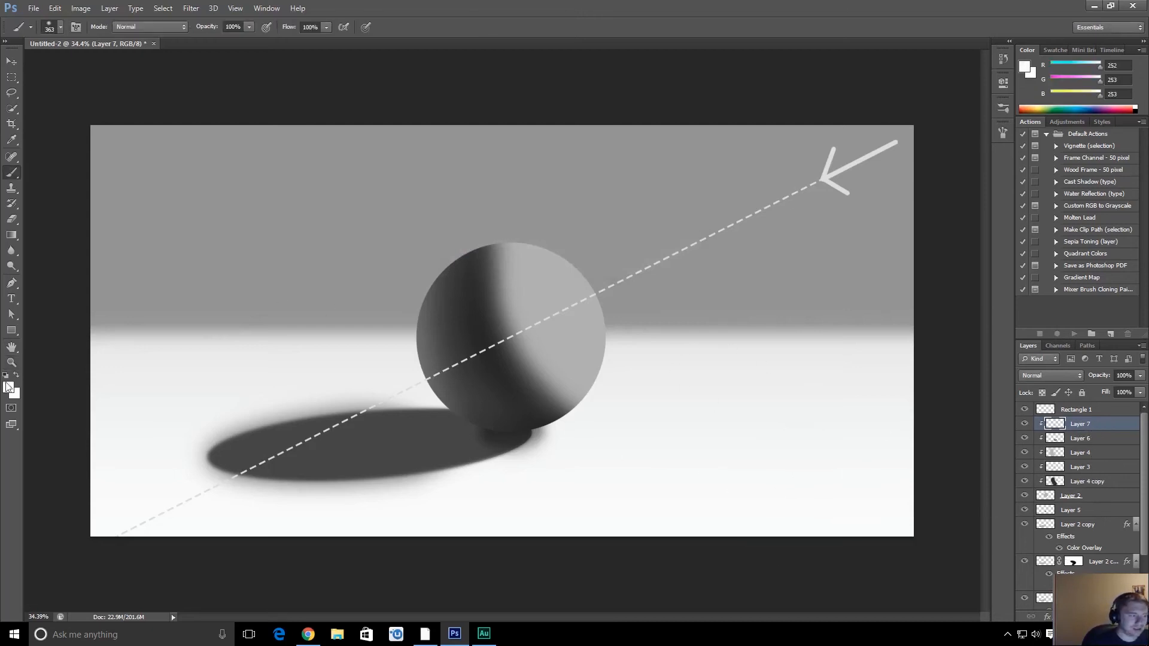
{"action": "key", "text": "d"}
{"action": "key", "text": "x"}
{"action": "left_click_drag", "start_coordinate": [605, 278], "coordinate": [694, 269]}
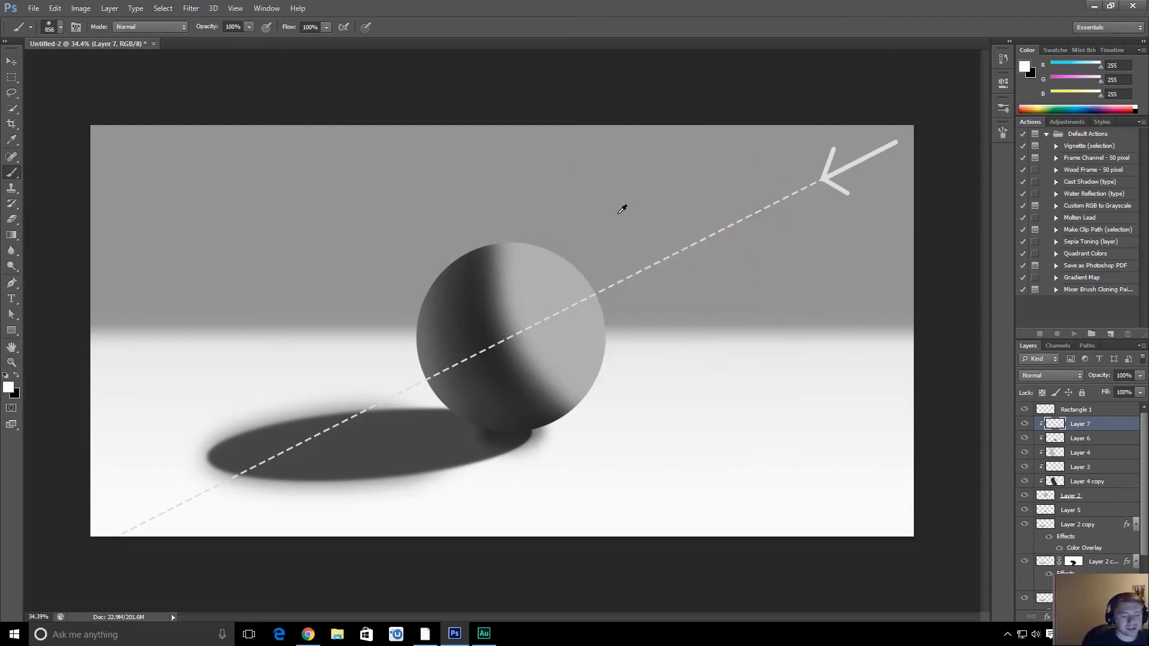
{"action": "mouse_move", "coordinate": [647, 266]}
{"action": "left_mouse_down"}
{"action": "mouse_move", "coordinate": [677, 258]}
{"action": "mouse_move", "coordinate": [666, 272]}
{"action": "left_mouse_up"}
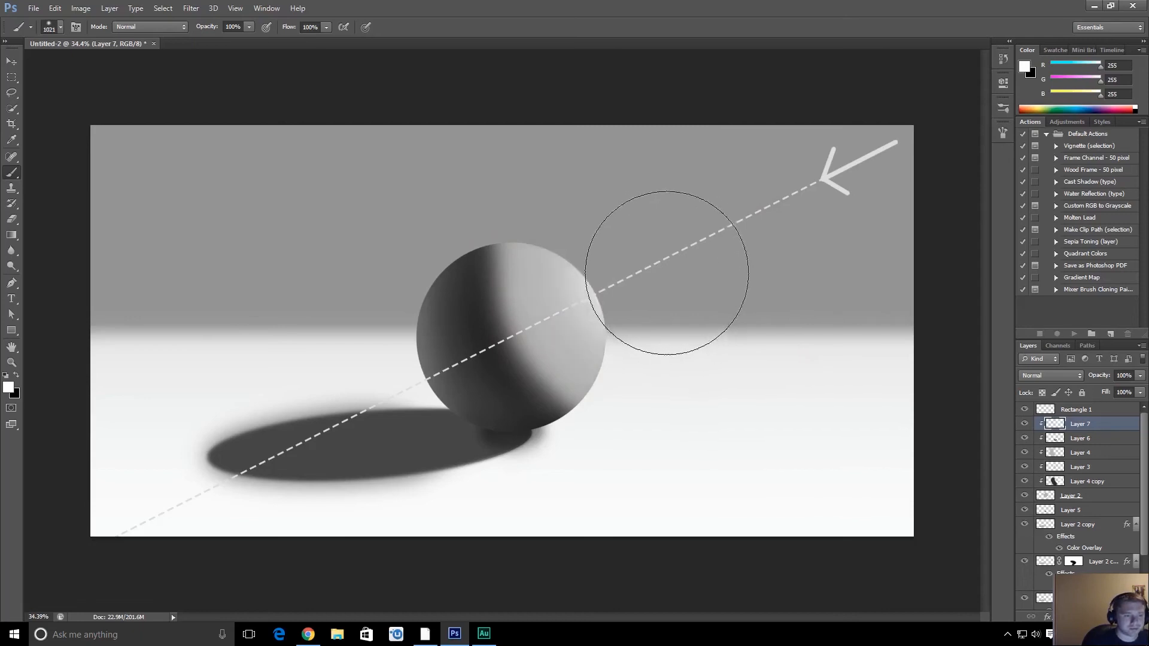
{"action": "left_click", "coordinate": [635, 292]}
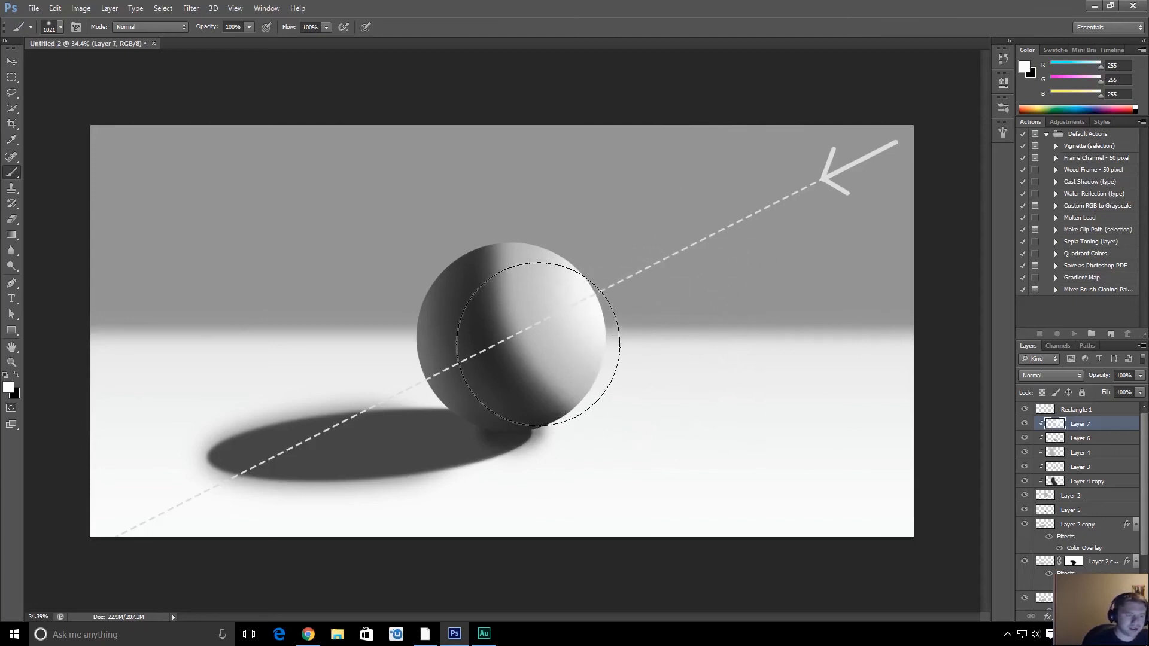
{"action": "left_click_drag", "start_coordinate": [582, 326], "coordinate": [607, 329]}
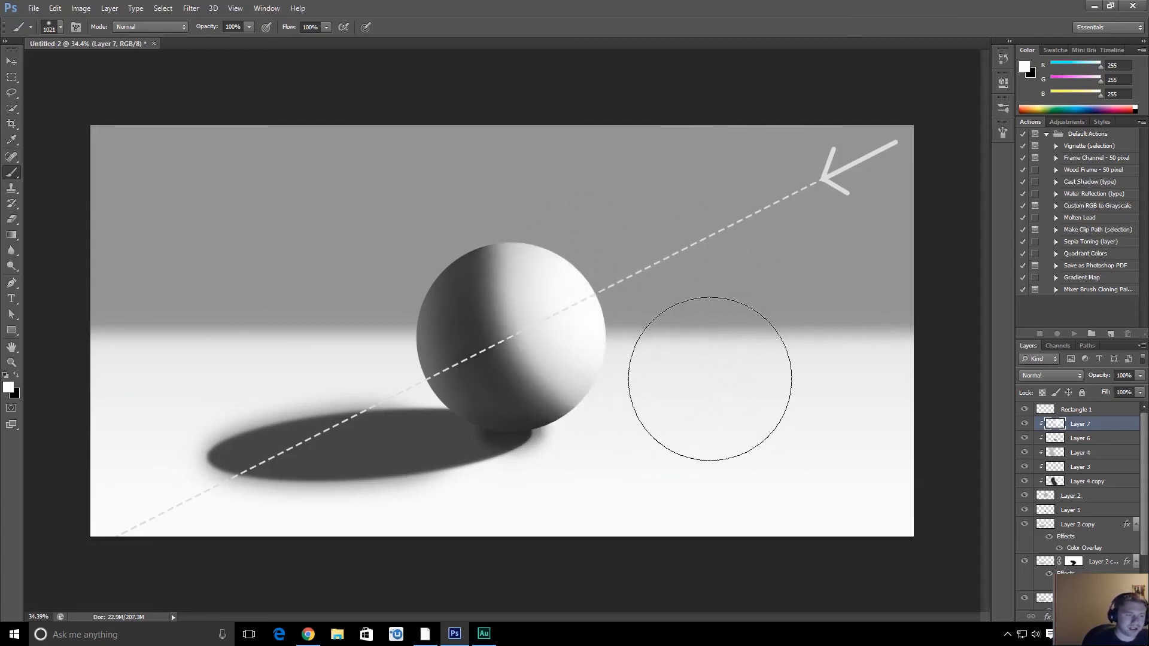
{"action": "key", "text": "ctrl+z"}
{"action": "key", "text": "ctrl+alt+z"}
{"action": "key", "text": "ctrl+alt+z"}
{"action": "key", "text": "ctrl+alt+z"}
{"action": "key", "text": "ctrl+alt+z"}
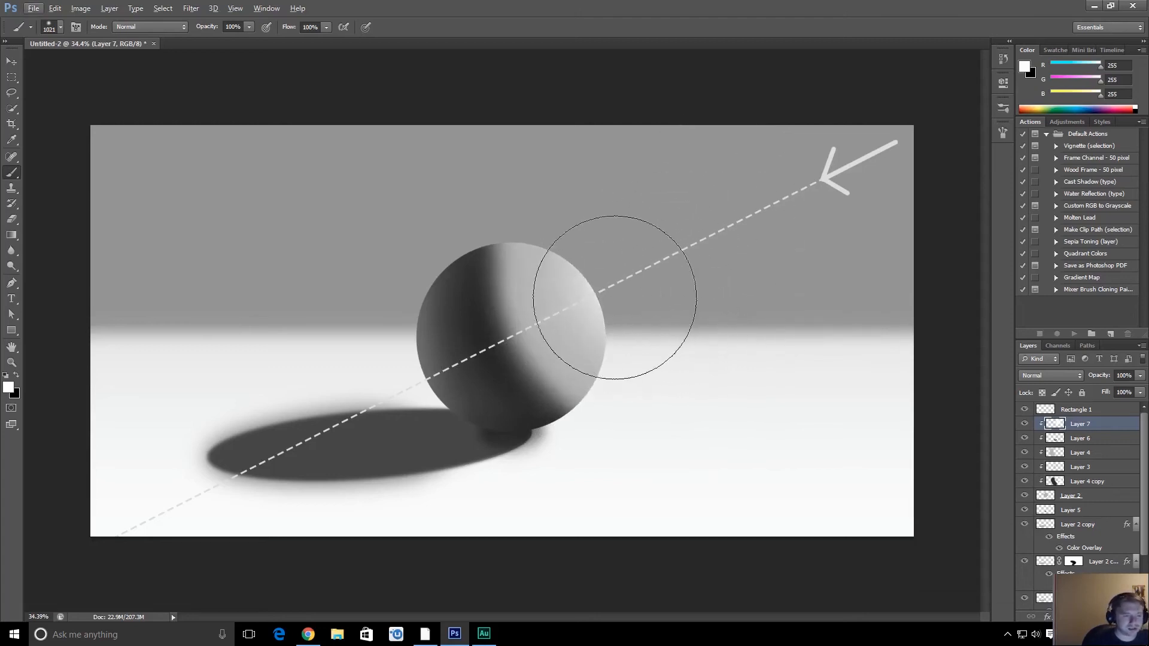
{"action": "mouse_move", "coordinate": [575, 309]}
{"action": "left_mouse_down", "text": "alt"}
{"action": "mouse_move", "coordinate": [524, 311]}
{"action": "mouse_move", "coordinate": [551, 302]}
{"action": "mouse_move", "coordinate": [588, 323]}
{"action": "left_mouse_up", "text": "alt"}
{"action": "key", "text": "ctrl+z"}
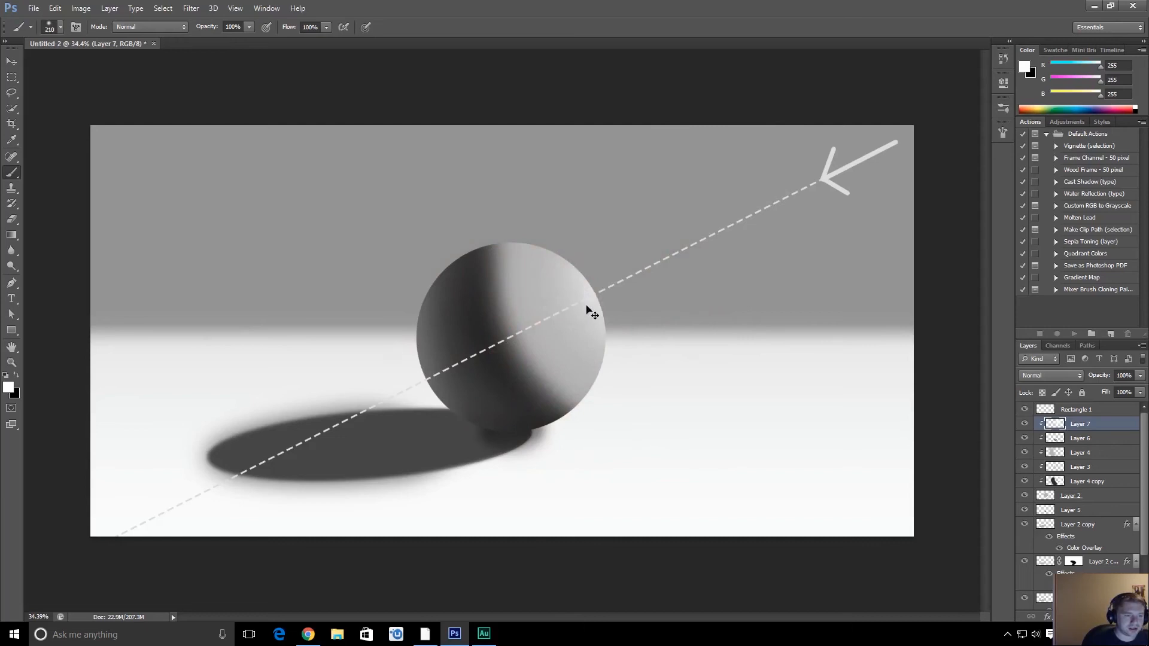
- Dab a small soft white highlight on the sphere's light-facing edge on Layer 7 and duplicate the layer twice
{"action": "left_click", "coordinate": [582, 303]}
{"action": "mouse_move", "coordinate": [587, 306]}
{"action": "left_mouse_down", "text": "alt"}
{"action": "mouse_move", "coordinate": [594, 268]}
{"action": "mouse_move", "coordinate": [604, 273]}
{"action": "left_mouse_up", "text": "alt"}
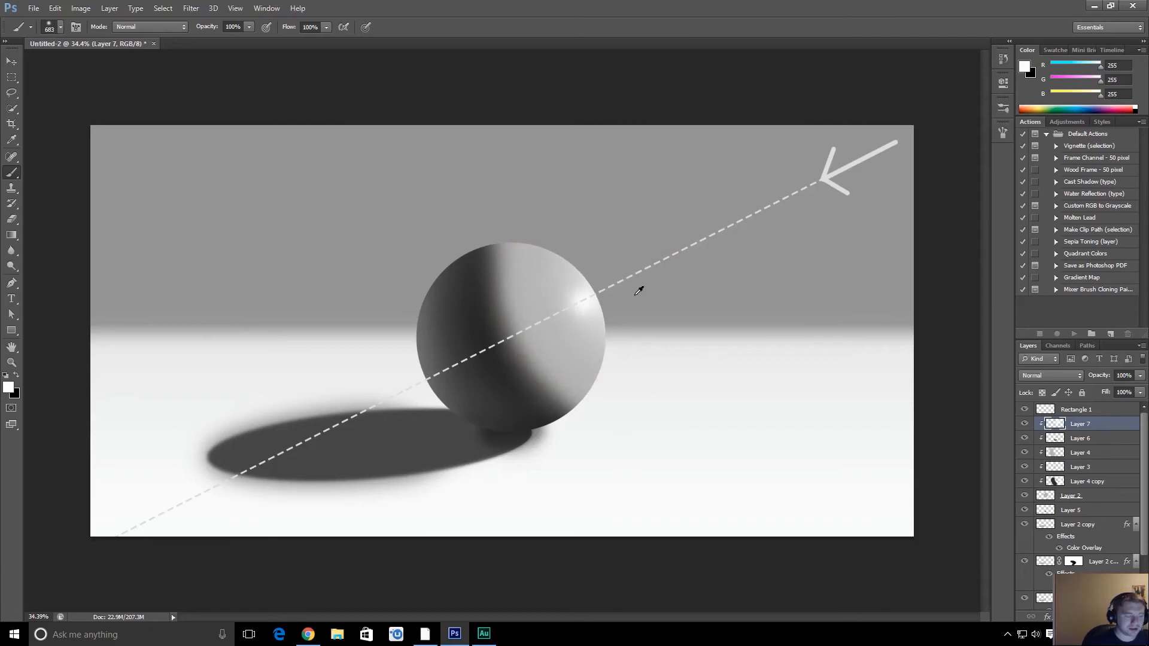
{"action": "left_click_drag", "start_coordinate": [1094, 426], "coordinate": [1089, 446], "text": "alt"}
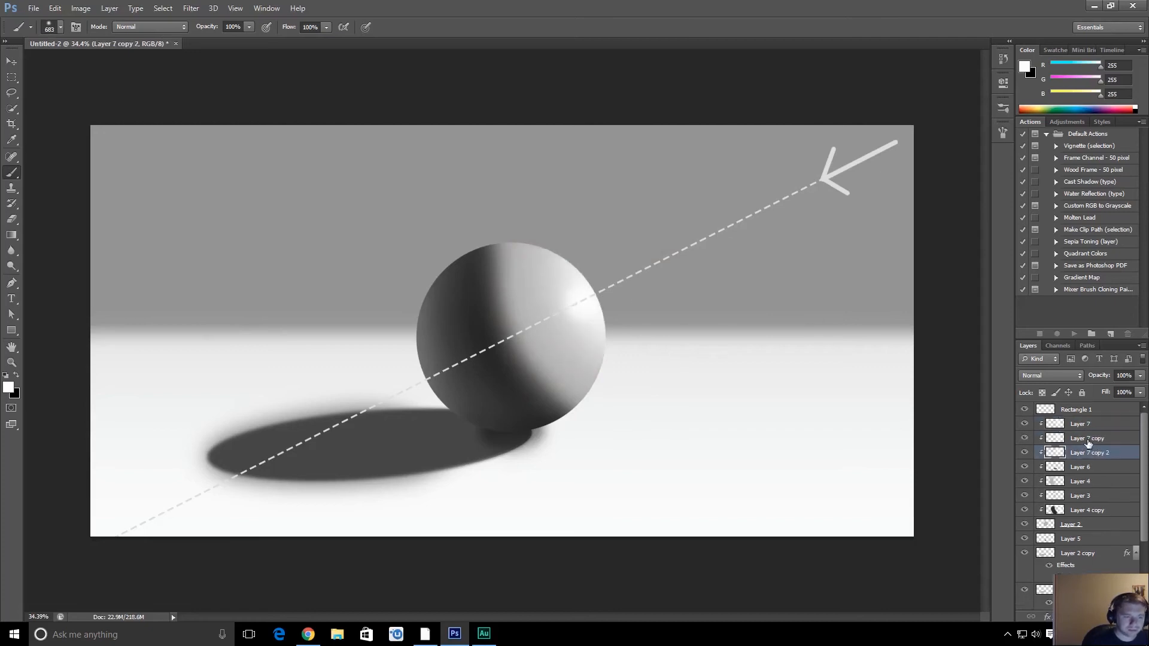
- Lower the opacity of Layer 7 to 32% and of Layer 7 copy to 58%
{"action": "key", "text": "e"}
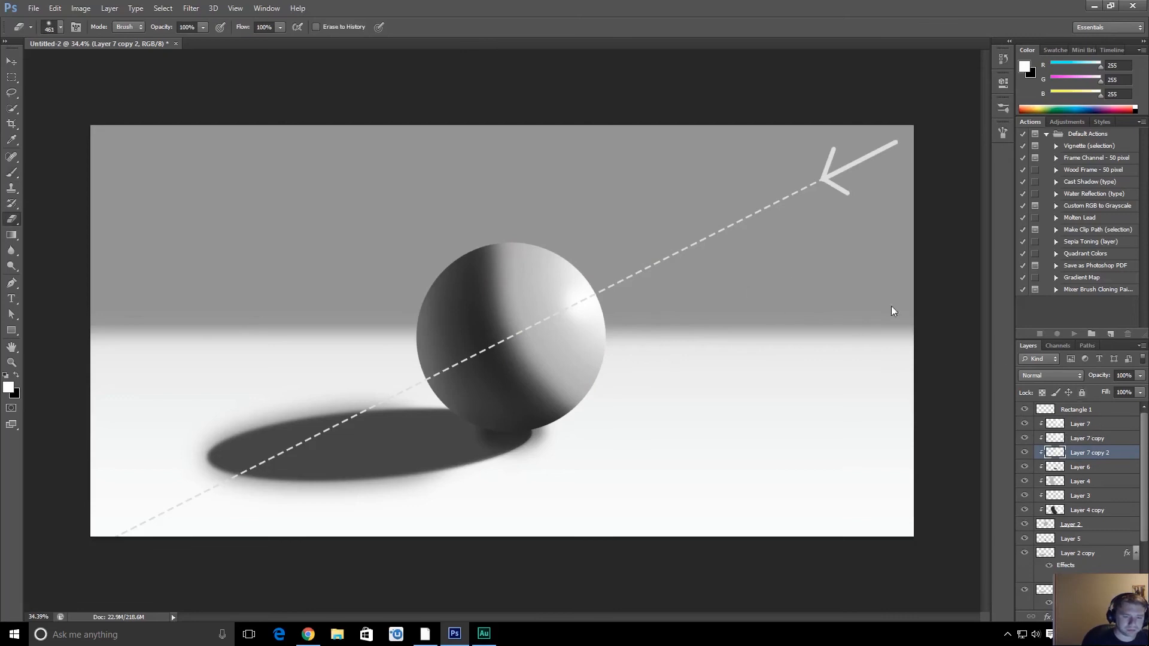
{"action": "left_click", "coordinate": [1086, 424]}
{"action": "left_click_drag", "start_coordinate": [1101, 376], "coordinate": [1083, 376]}
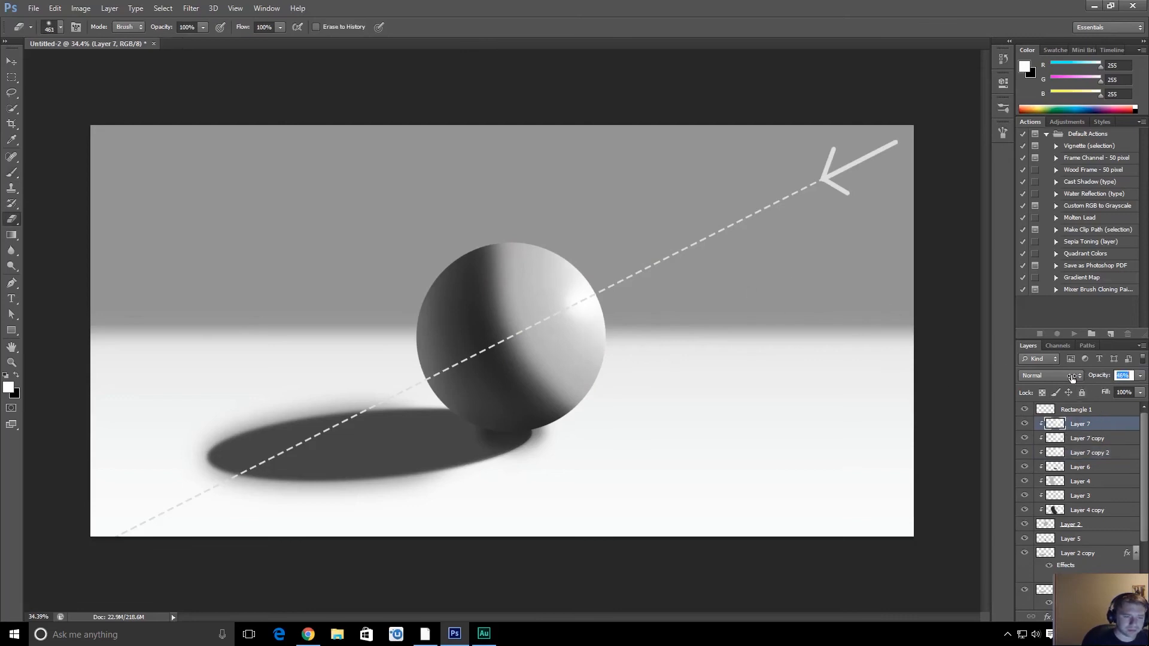
{"action": "left_click", "coordinate": [1089, 438]}
{"action": "left_click_drag", "start_coordinate": [1078, 376], "coordinate": [1075, 376]}
{"action": "left_click_drag", "start_coordinate": [585, 251], "coordinate": [570, 251], "text": "alt"}
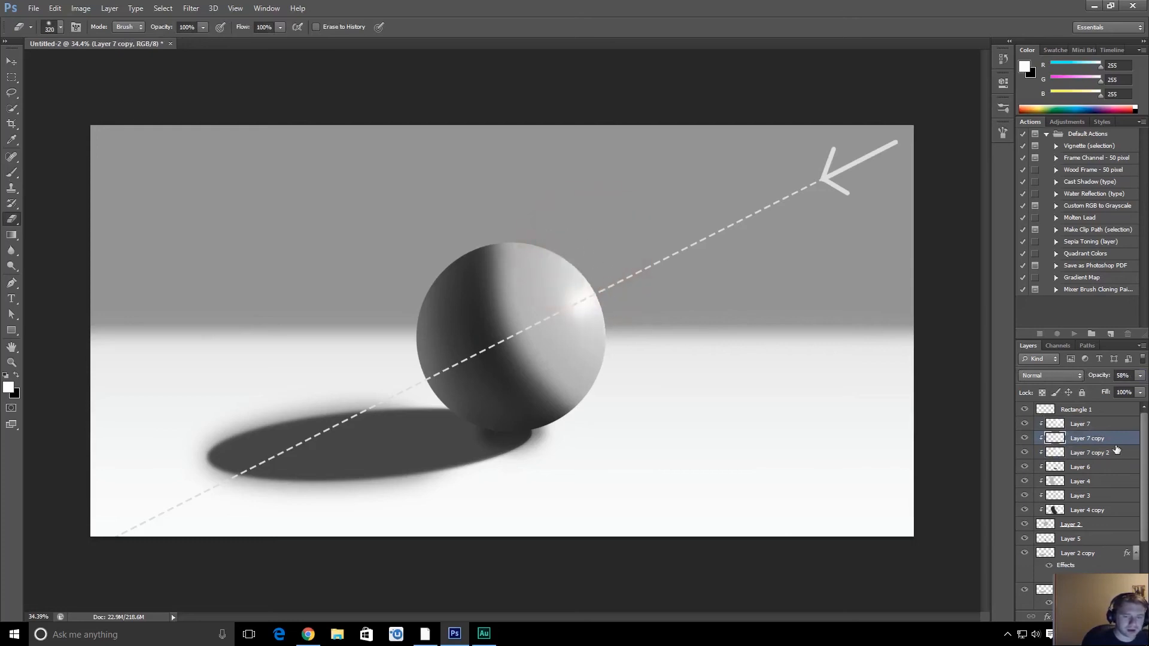
{"action": "left_click", "coordinate": [1091, 452]}
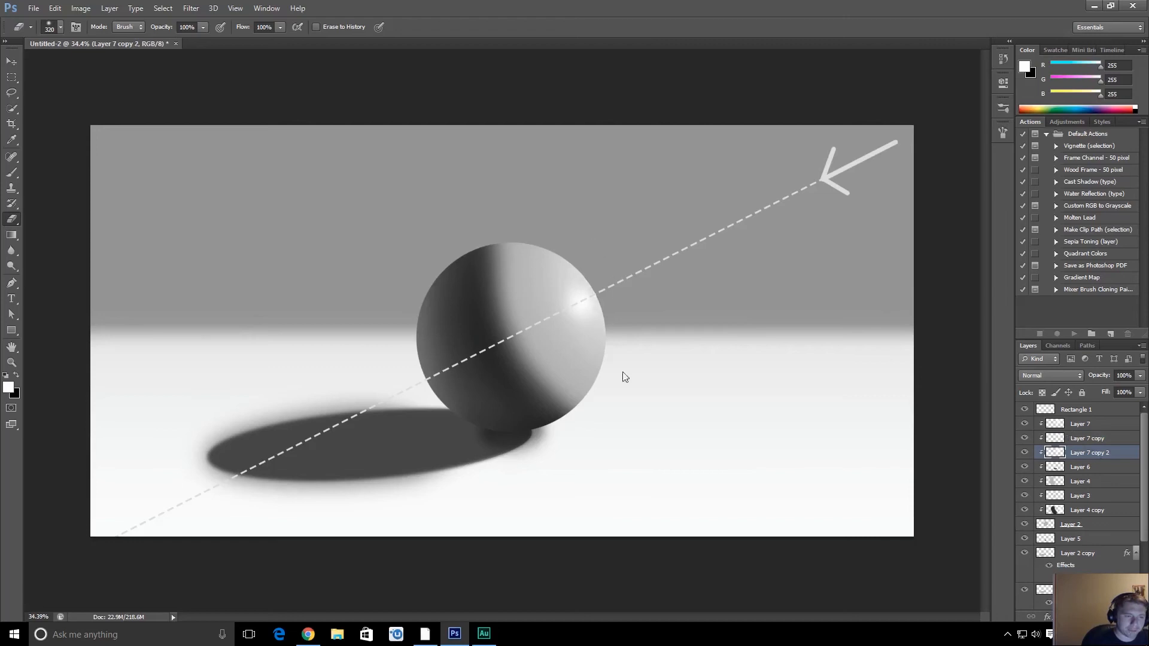
- Set the brush to 21% opacity and brush a faint white glow on Layer 7 from the highlight toward the sphere's top
{"action": "left_click", "coordinate": [1091, 423]}
{"action": "key", "text": "b"}
{"action": "left_click_drag", "start_coordinate": [564, 306], "coordinate": [527, 265], "text": "alt"}
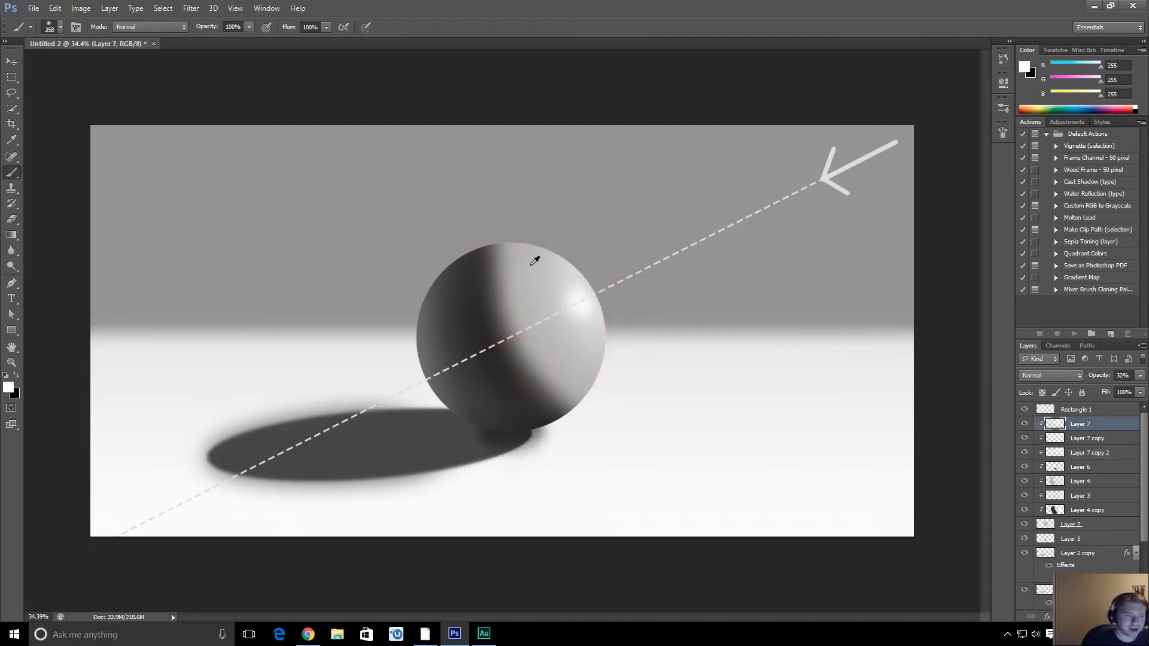
{"action": "key", "text": "2"}
{"action": "key", "text": "1"}
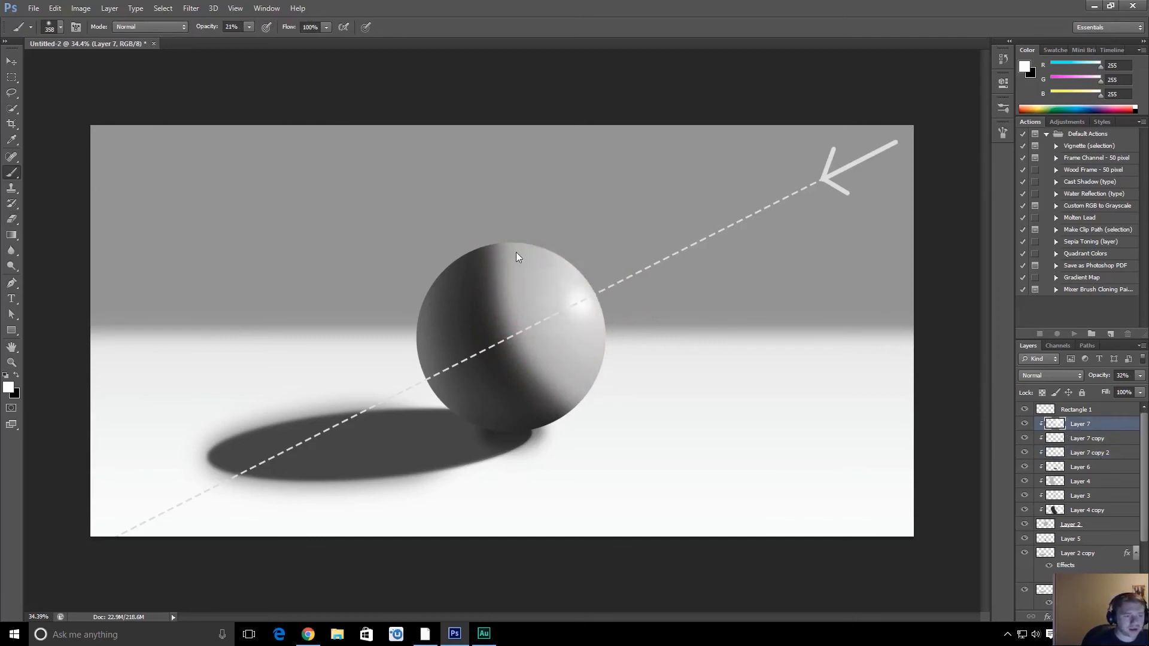
{"action": "key", "text": "o"}
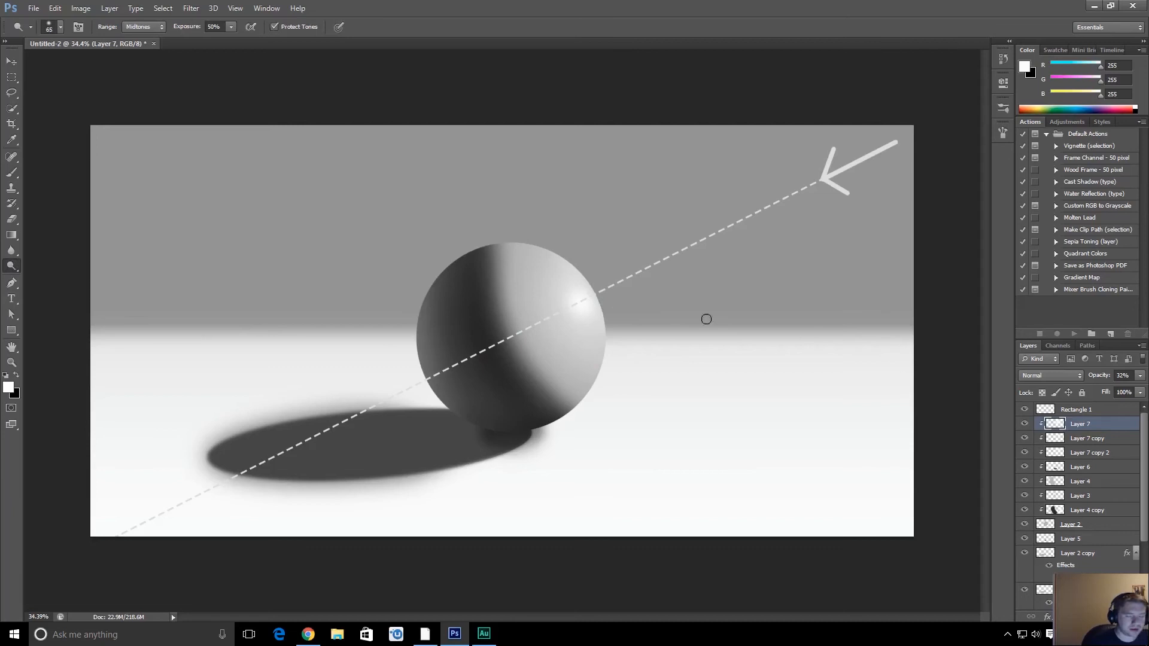
{"action": "left_click_drag", "start_coordinate": [583, 319], "coordinate": [524, 258]}
{"action": "key", "text": "z"}
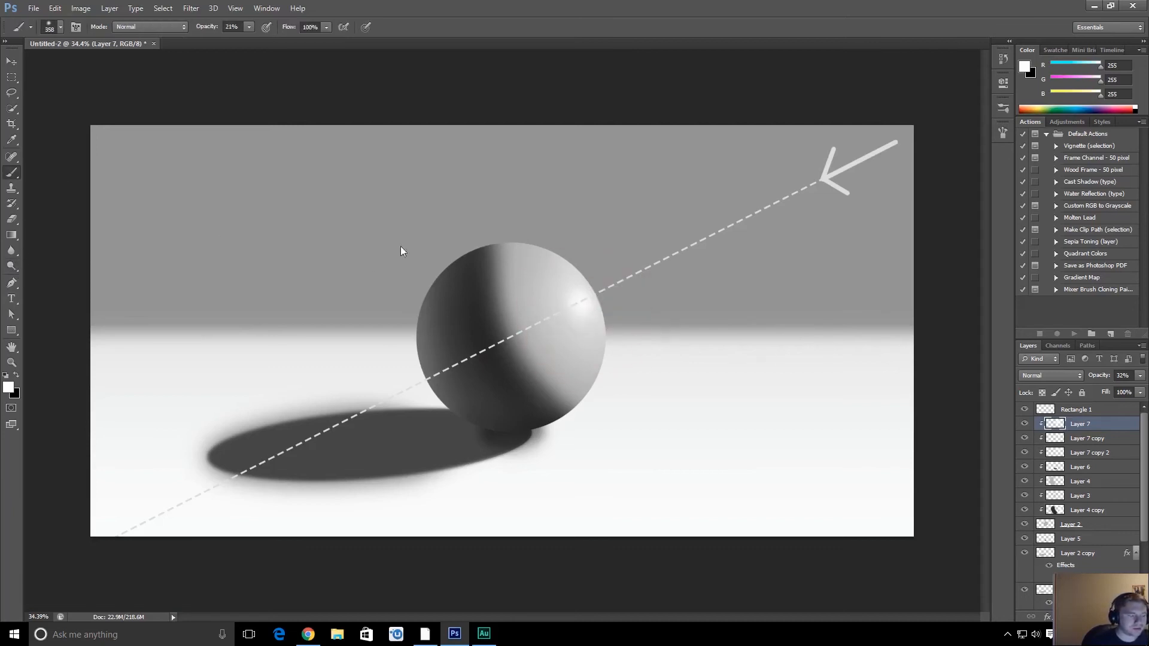
{"action": "mouse_move", "coordinate": [628, 395]}
{"action": "left_mouse_down"}
{"action": "mouse_move", "coordinate": [513, 397]}
{"action": "mouse_move", "coordinate": [571, 426]}
{"action": "left_mouse_up"}
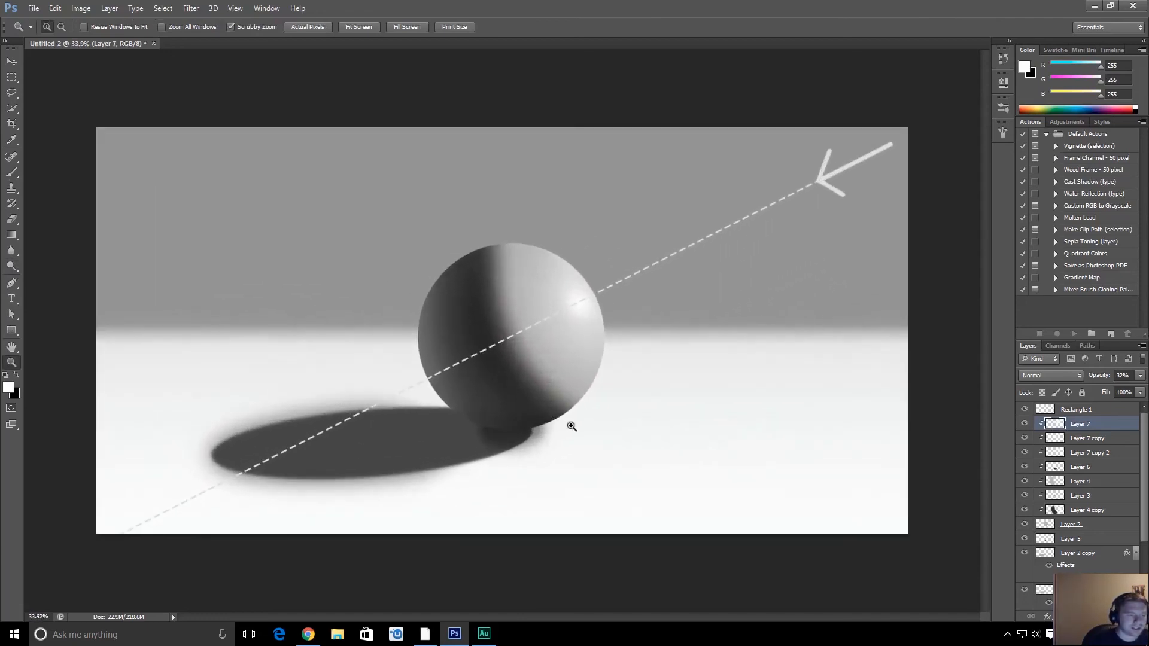
{"action": "left_click", "coordinate": [1075, 512]}
{"action": "left_click", "coordinate": [1074, 526]}
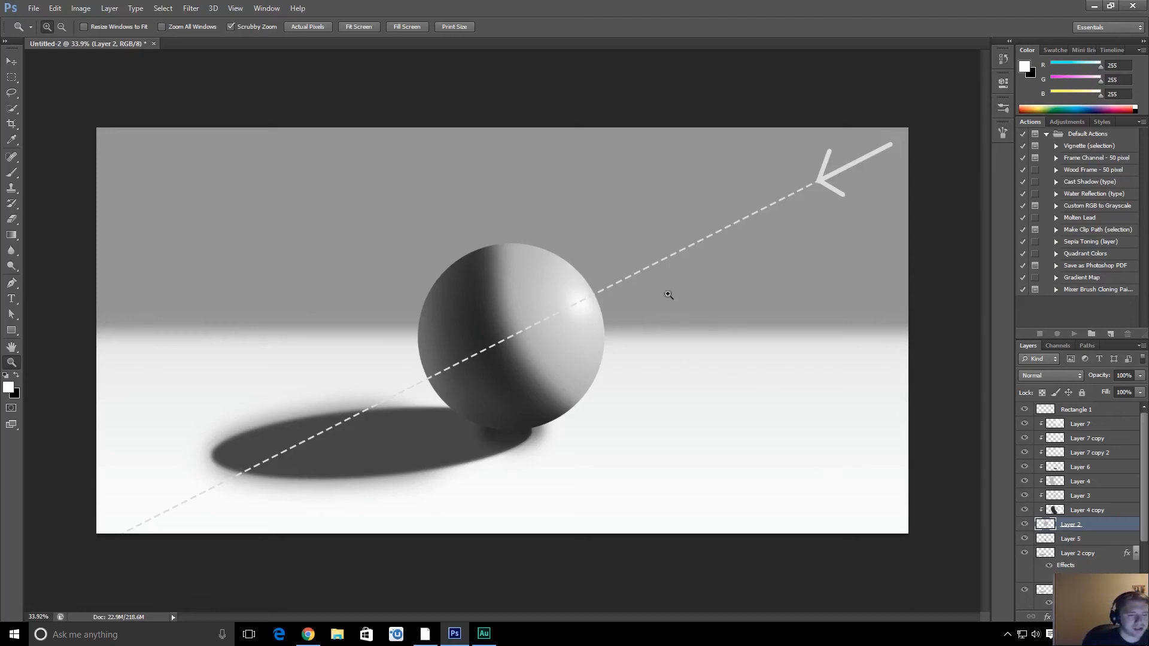
{"action": "left_click_drag", "start_coordinate": [504, 298], "coordinate": [652, 319]}
{"action": "key", "text": "e"}
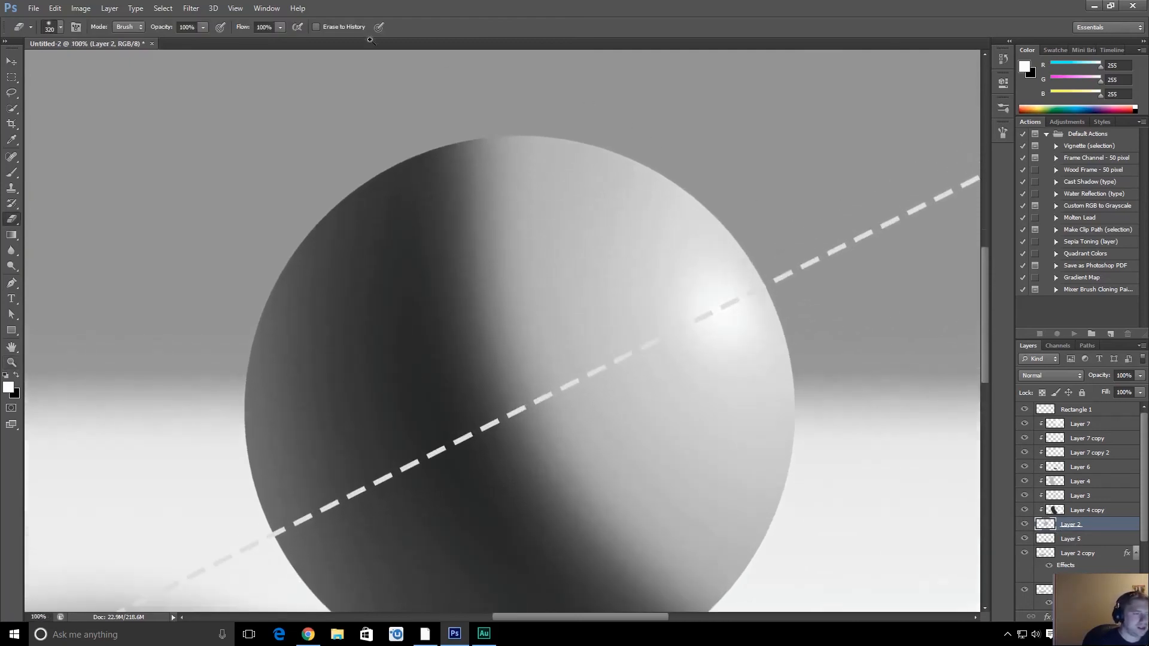
{"action": "left_click", "coordinate": [191, 8]}
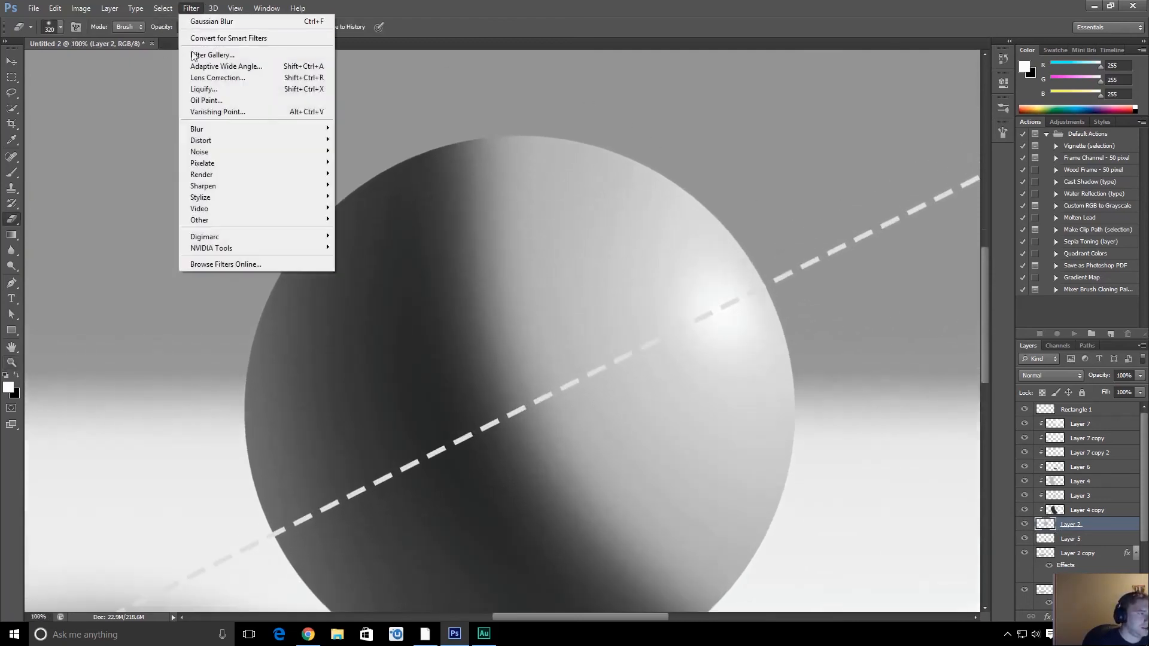
{"action": "key", "text": "Escape"}
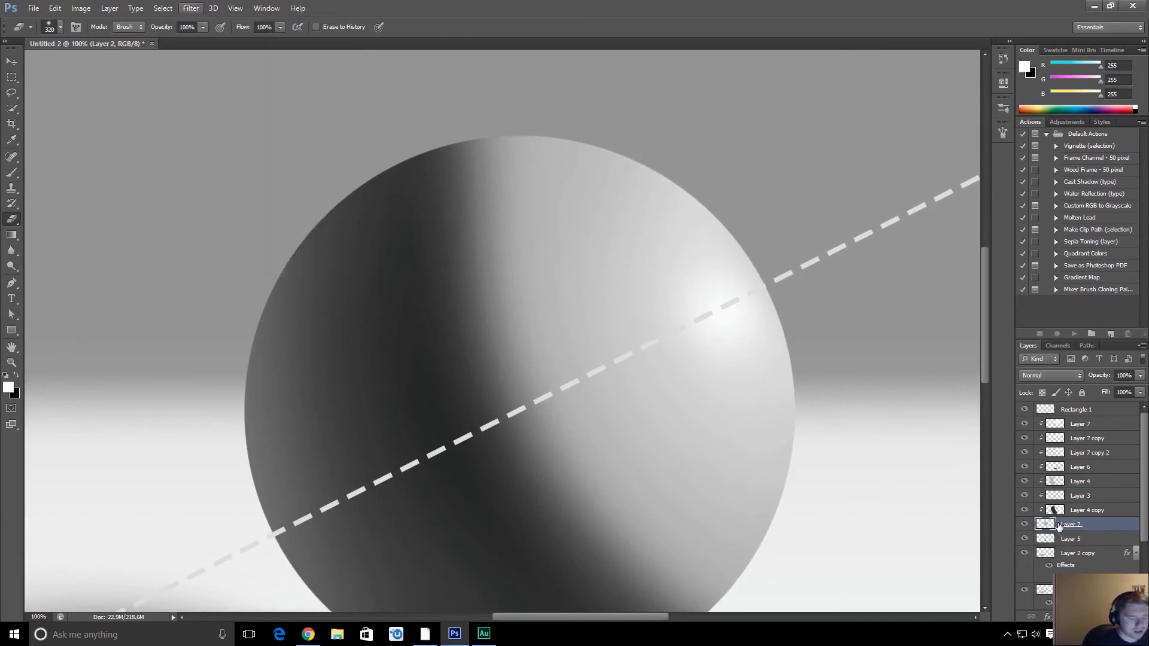
{"action": "key", "text": "ctrl+shift+n"}
{"action": "left_click", "coordinate": [686, 204]}
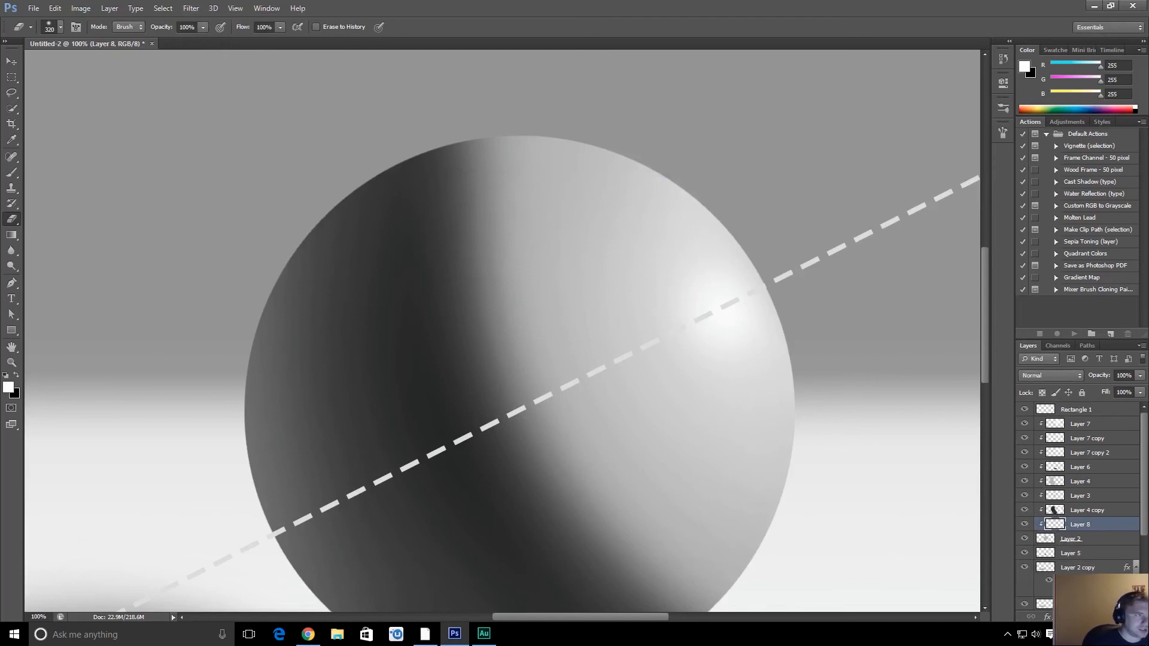
{"action": "key", "text": "Delete"}
- Add a new unclipped layer directly above Layer 5 and set the foreground color to black
{"action": "left_click", "coordinate": [1089, 539]}
{"action": "key", "text": "ctrl+shift+n"}
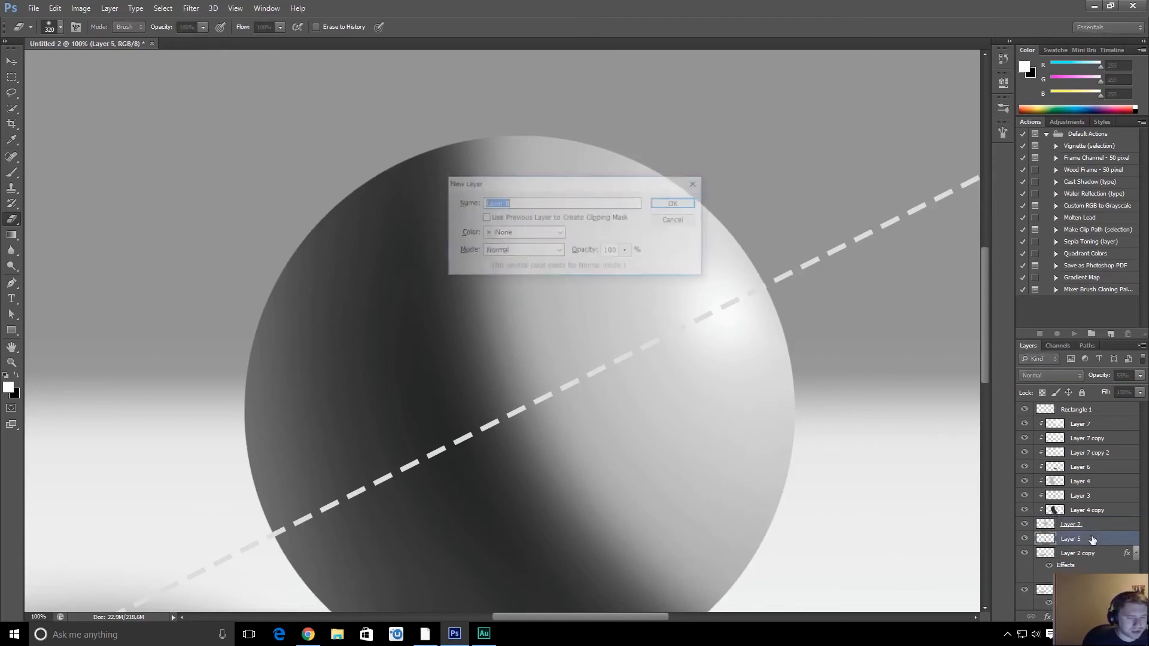
{"action": "key", "text": "Return"}
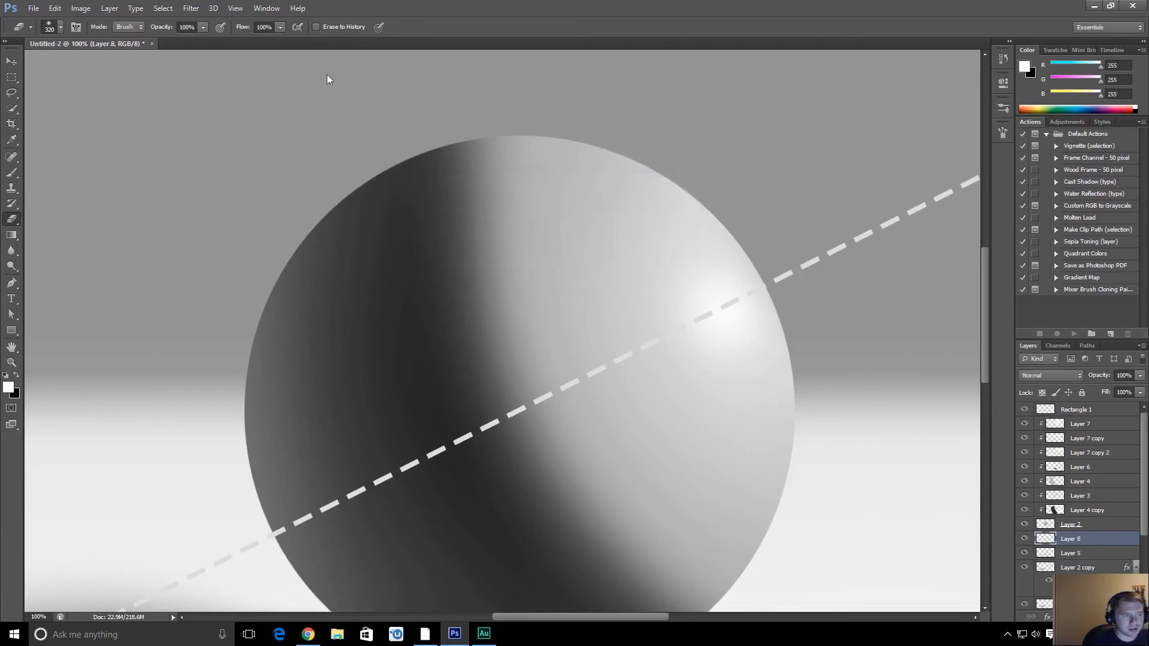
{"action": "left_click", "coordinate": [6, 375]}
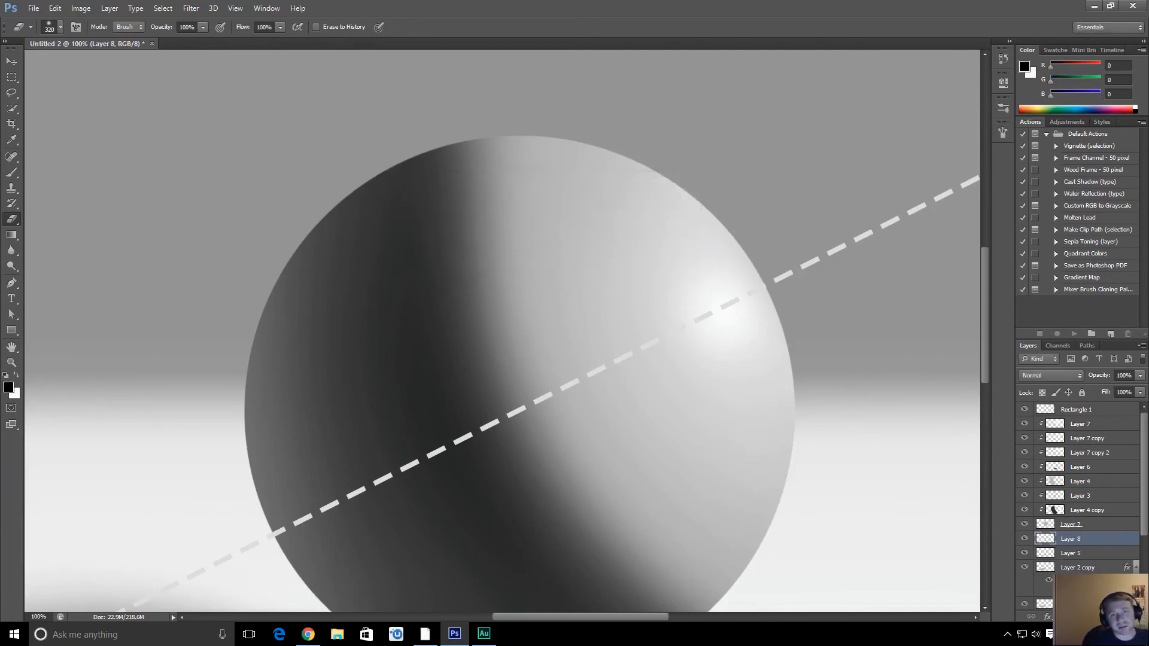
- Try to apply the Add Noise filter to the empty Layer 8
{"action": "left_click", "coordinate": [192, 10]}
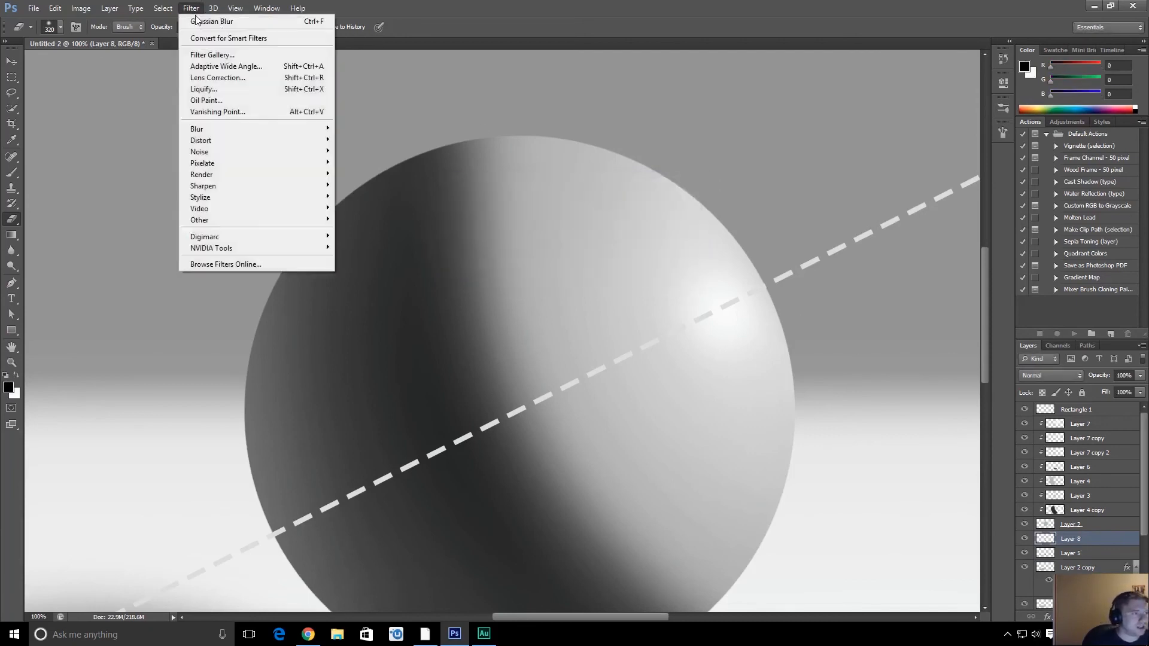
{"action": "mouse_move", "coordinate": [243, 152]}
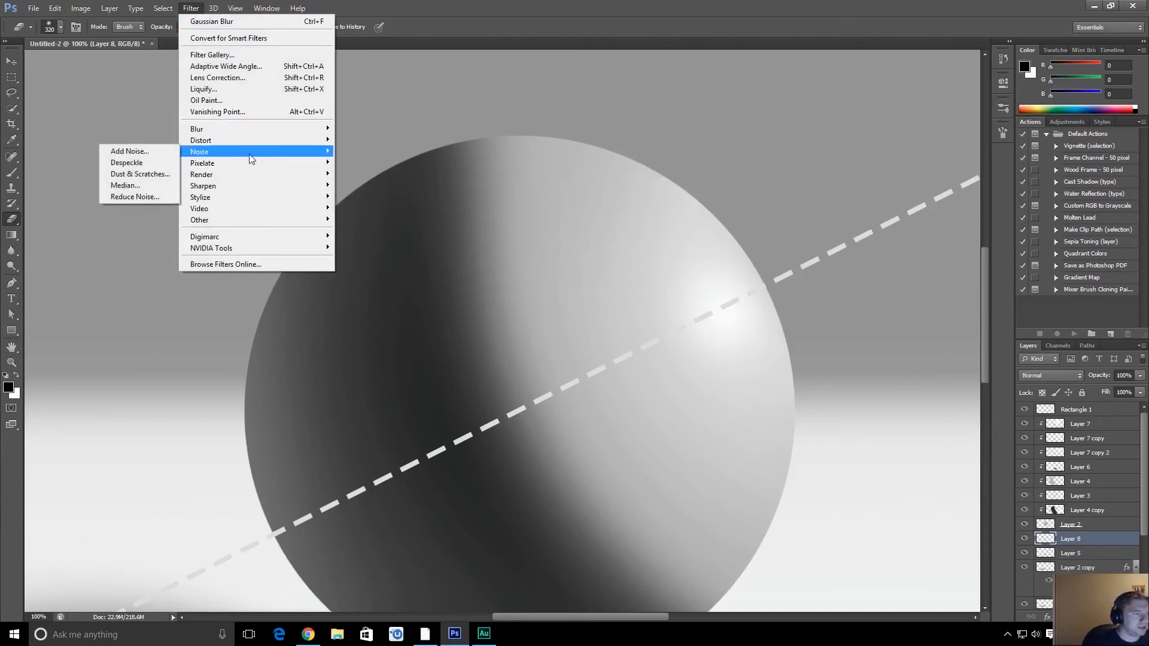
{"action": "left_click", "coordinate": [143, 152]}
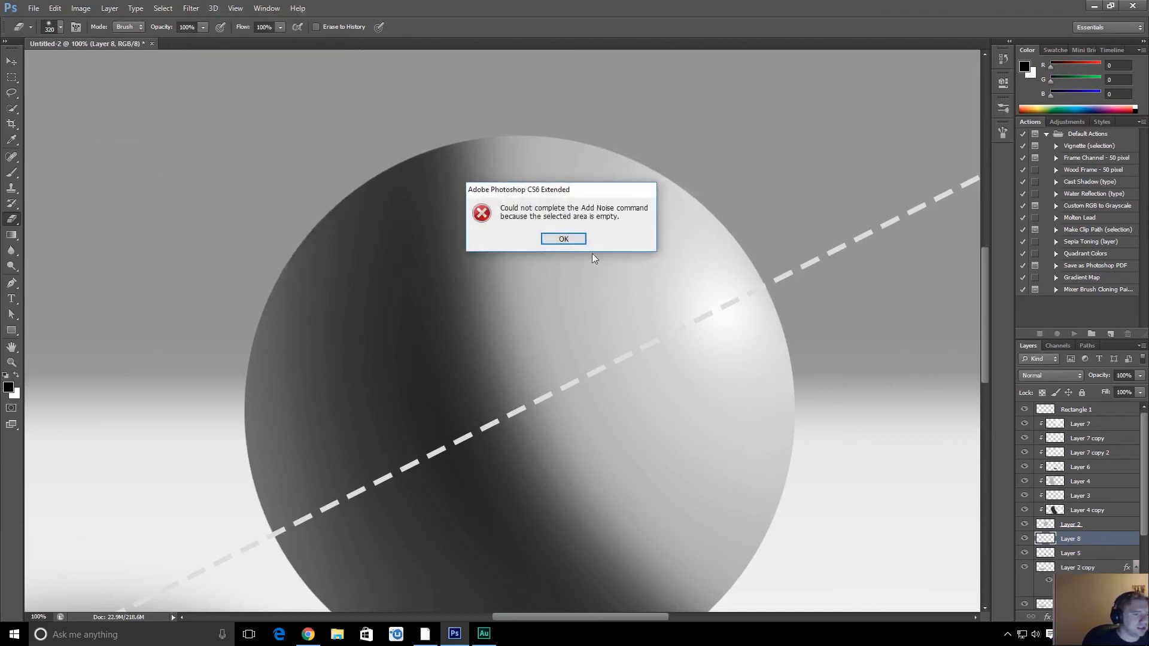
{"action": "left_click", "coordinate": [563, 238]}
- Fill Layer 8 with black and apply uniform, monochromatic Add Noise at about 113%
{"action": "key", "text": "alt+BackSpace"}
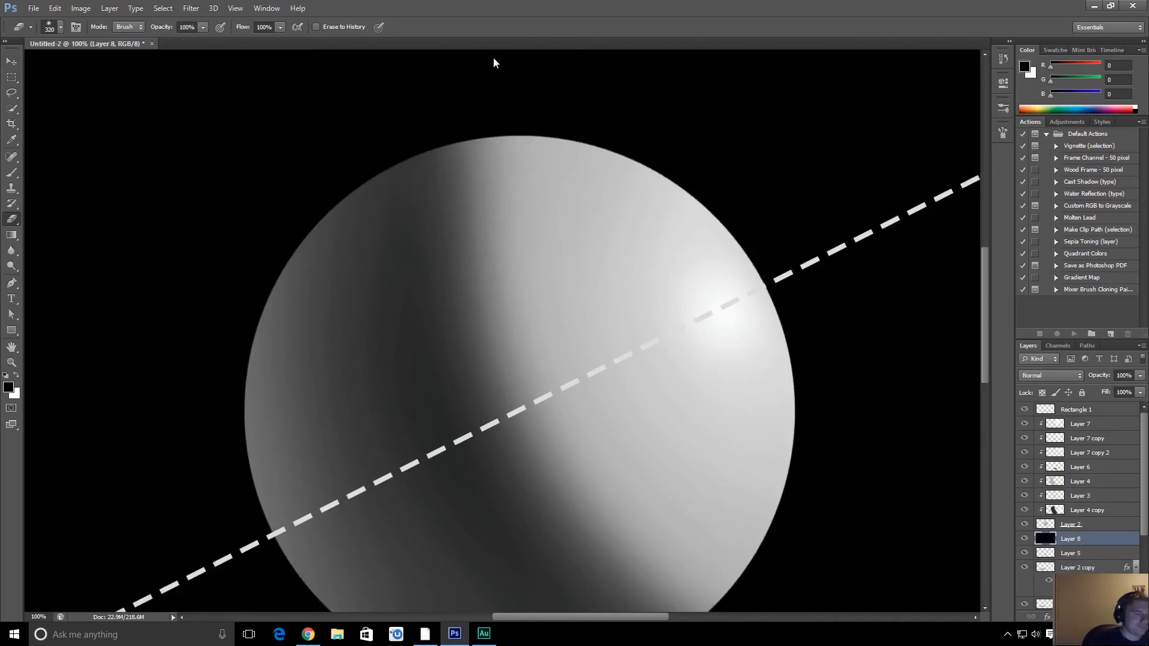
{"action": "left_click", "coordinate": [191, 8]}
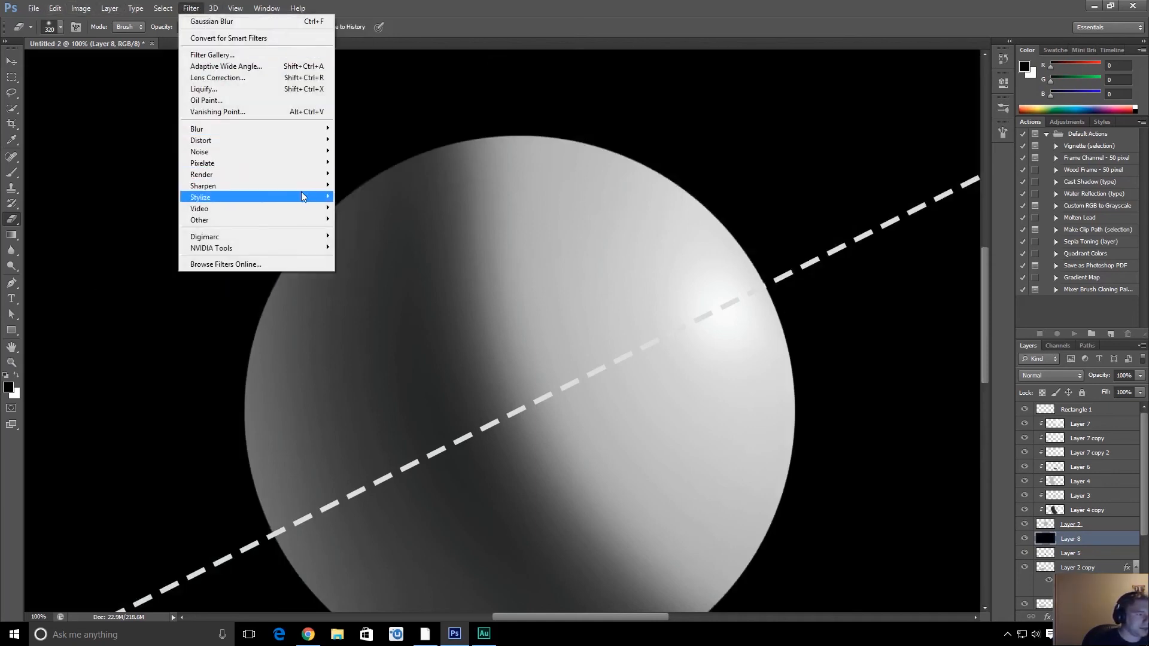
{"action": "mouse_move", "coordinate": [302, 159]}
{"action": "left_click", "coordinate": [157, 151]}
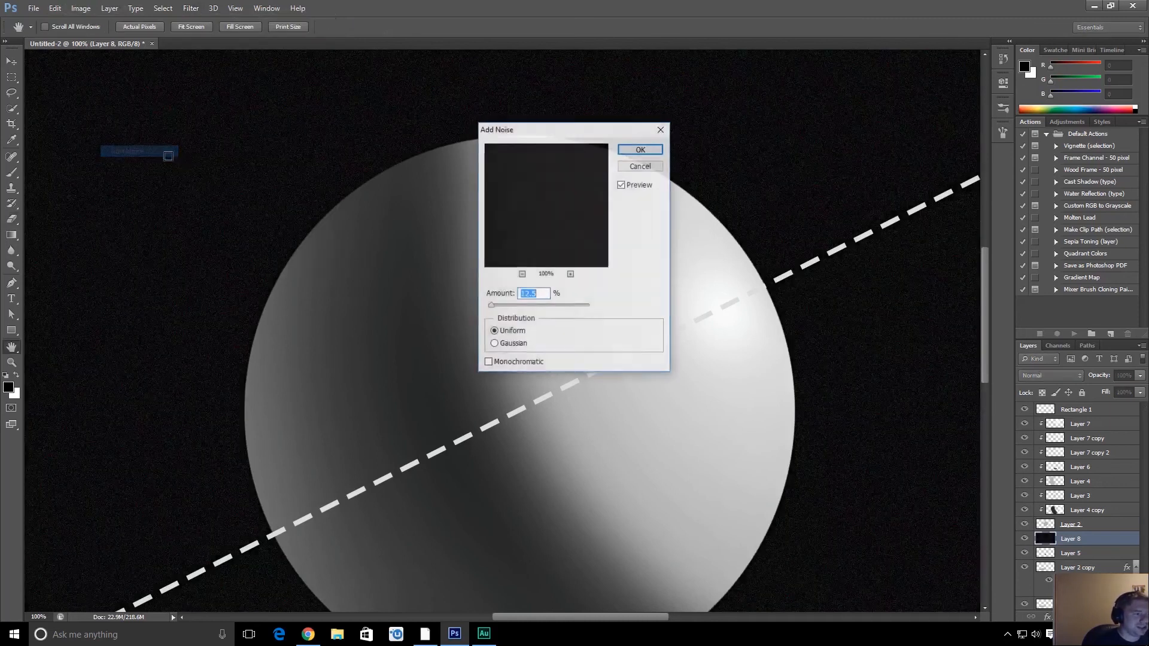
{"action": "left_click_drag", "start_coordinate": [491, 306], "coordinate": [517, 306]}
{"action": "left_click", "coordinate": [503, 363]}
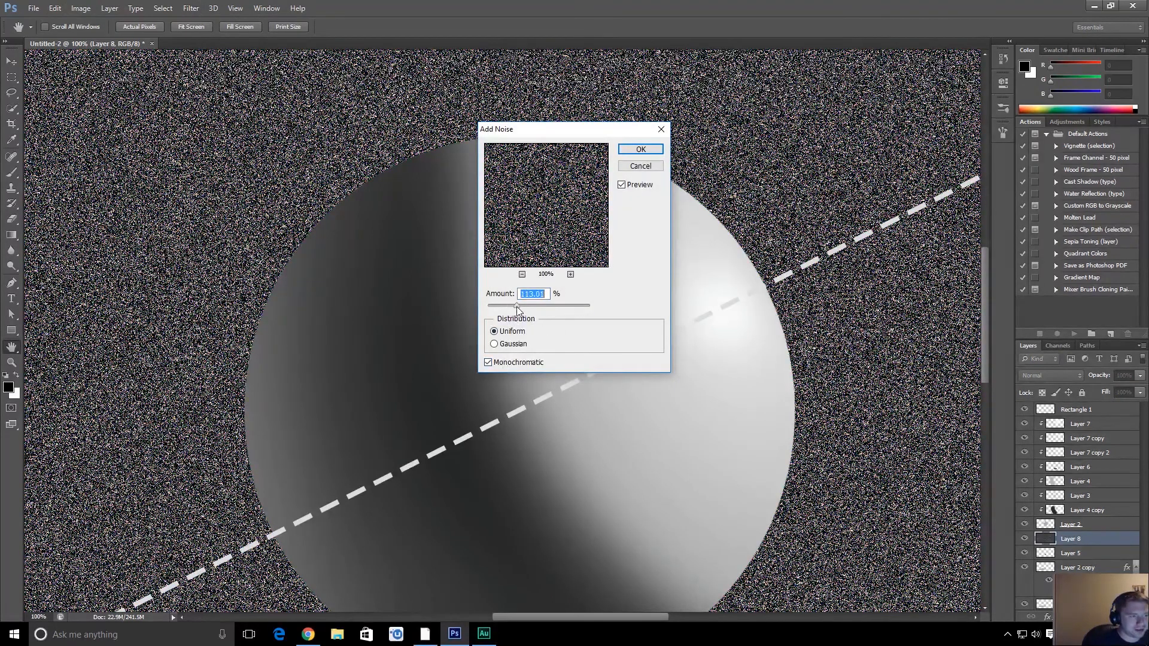
{"action": "left_click", "coordinate": [640, 149]}
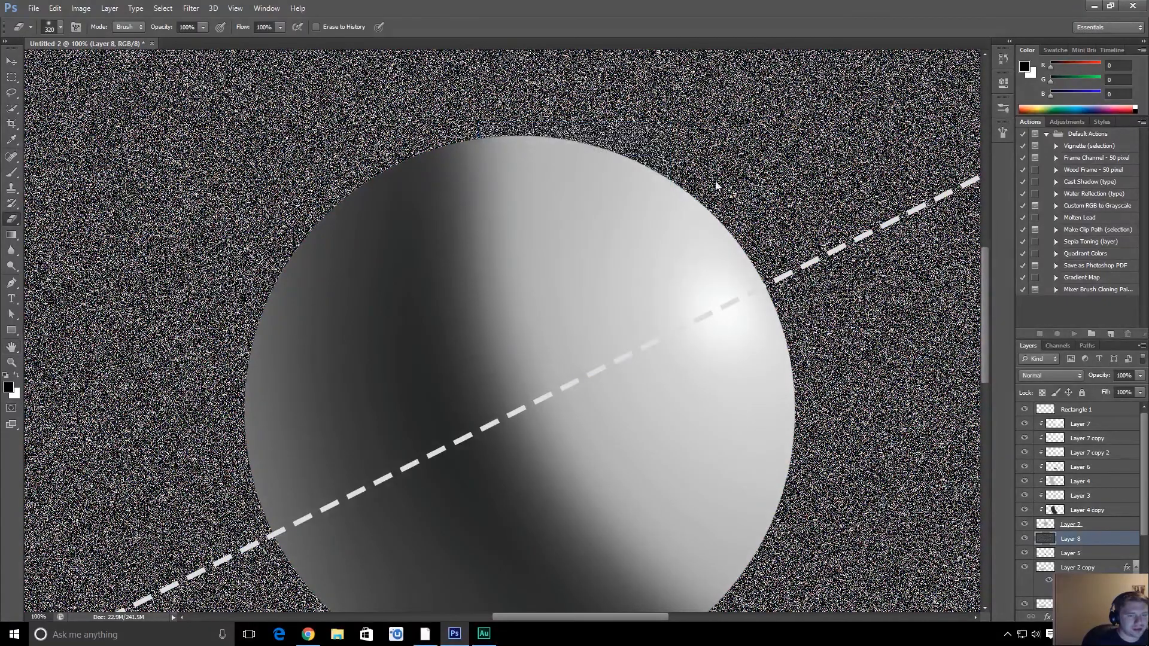
- Select the sphere's grey fringe pixels with Color Range by sampling its upper-right edge and slightly raising the fuzziness
{"action": "key", "text": "z"}
{"action": "left_click_drag", "start_coordinate": [748, 212], "coordinate": [818, 339]}
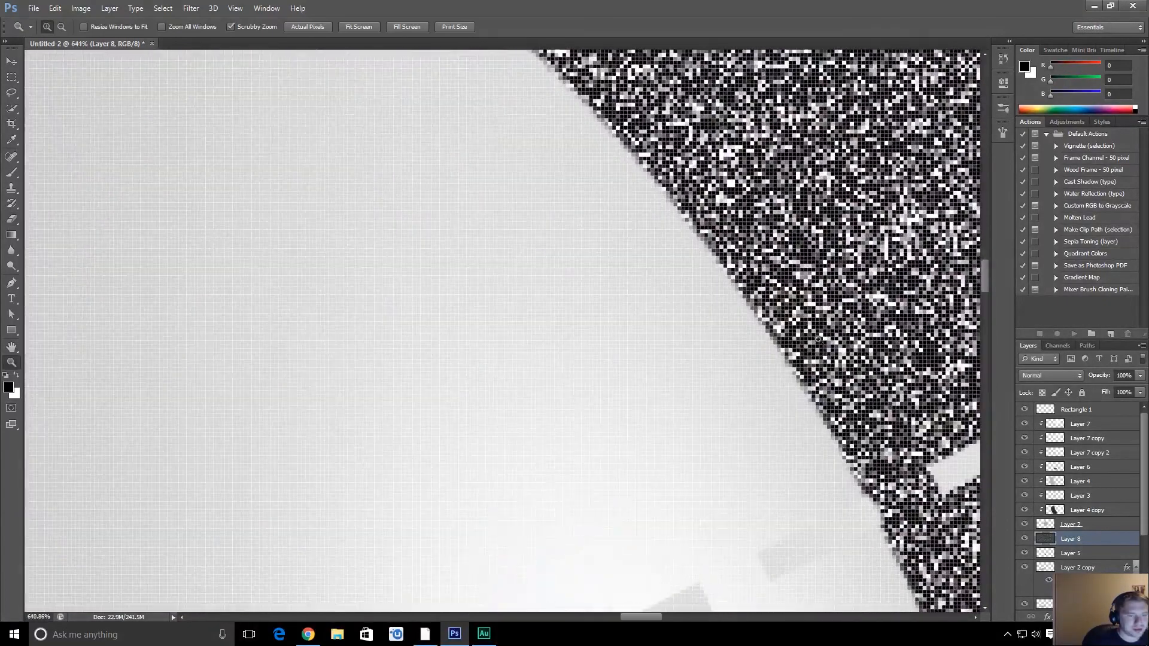
{"action": "left_click", "coordinate": [163, 7]}
{"action": "left_click", "coordinate": [210, 111]}
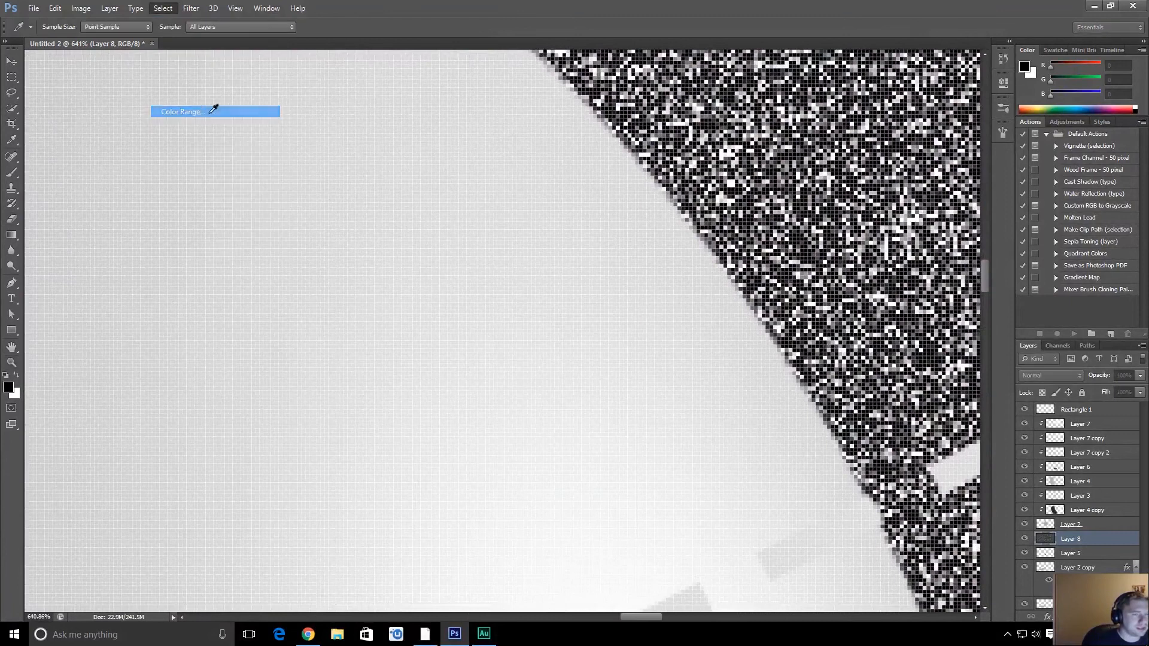
{"action": "left_click_drag", "start_coordinate": [819, 167], "coordinate": [723, 378]}
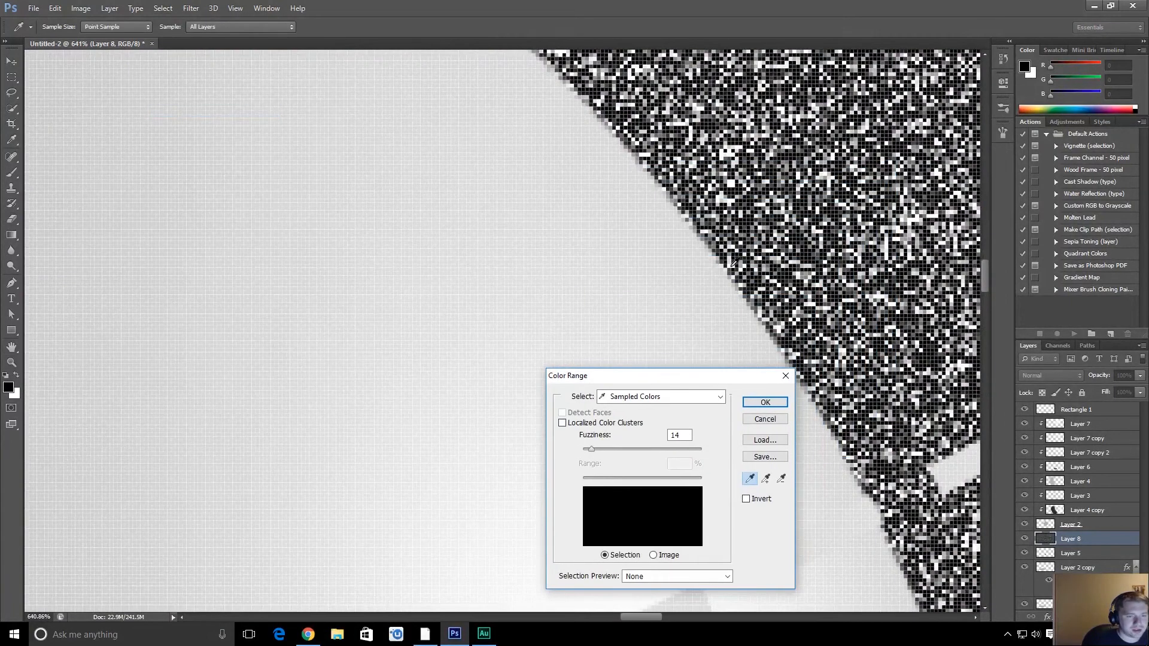
{"action": "left_click", "coordinate": [737, 277]}
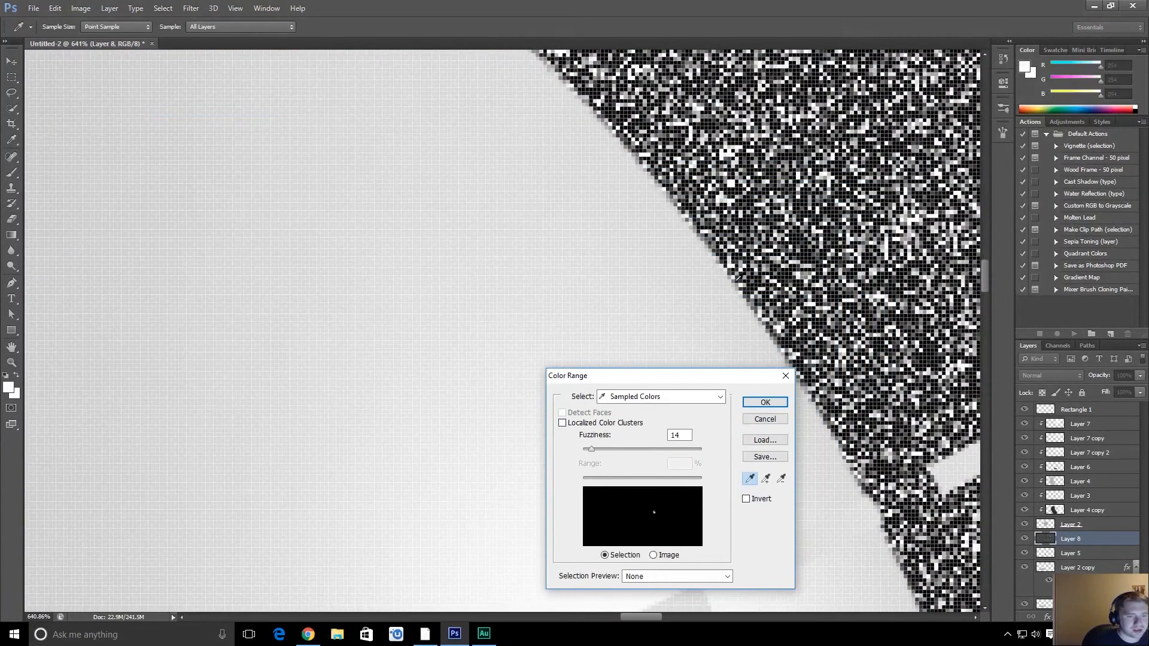
{"action": "left_click", "coordinate": [715, 253]}
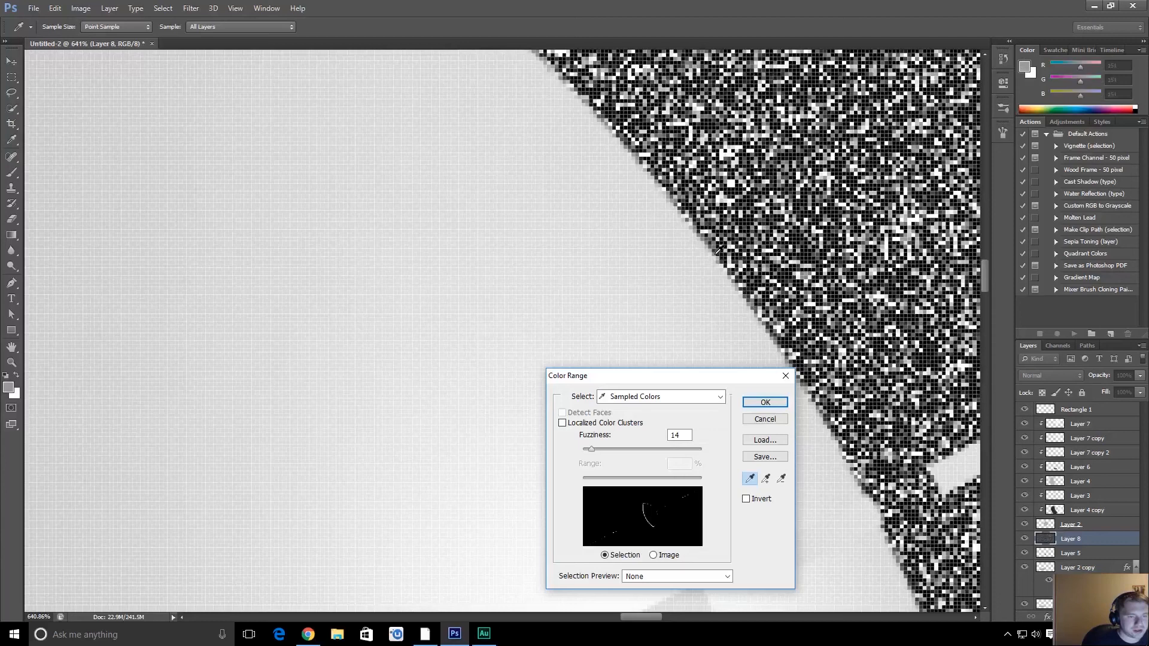
{"action": "left_click_drag", "start_coordinate": [595, 449], "coordinate": [601, 449]}
{"action": "left_click", "coordinate": [762, 402]}
{"action": "left_click_drag", "start_coordinate": [651, 304], "coordinate": [527, 328]}
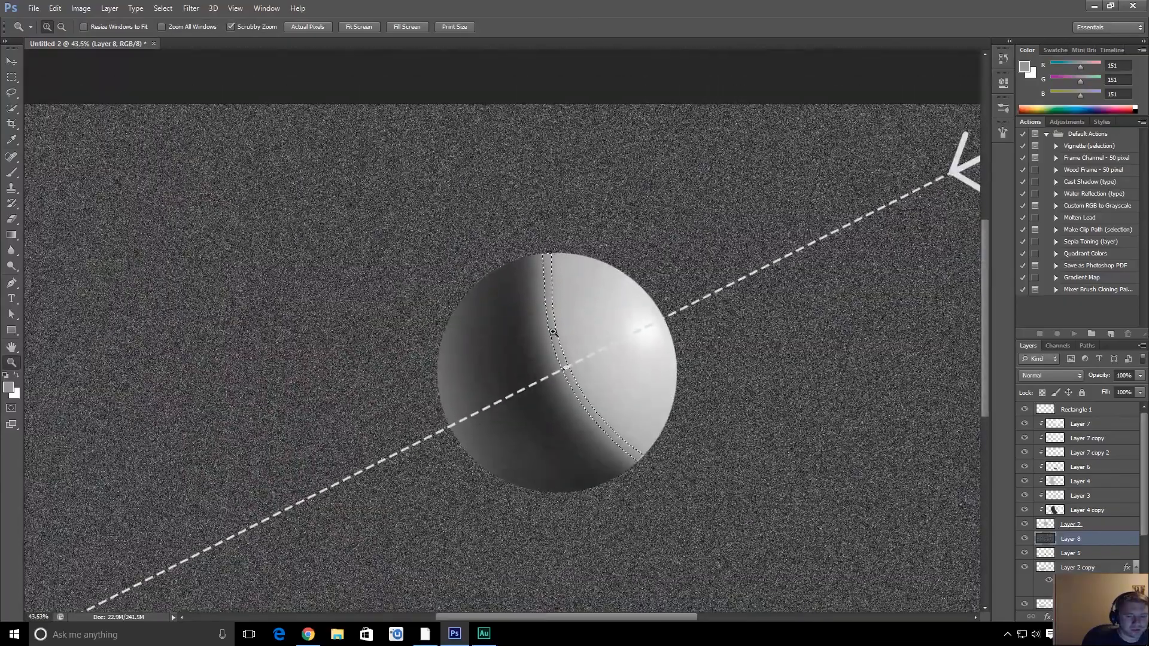
- Hide Layer 8, make Layer 2 active and erase the selected fringe pixels along the sphere's upper-right edge
{"action": "left_click", "coordinate": [1025, 538]}
{"action": "left_click", "coordinate": [1071, 524]}
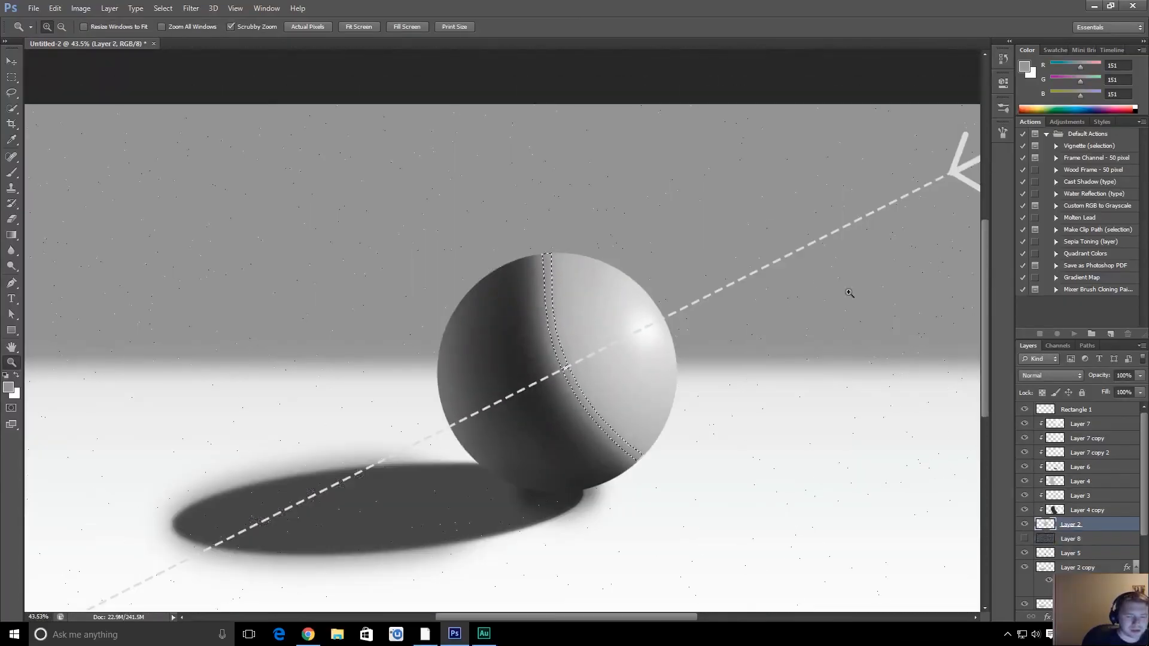
{"action": "left_click_drag", "start_coordinate": [685, 274], "coordinate": [725, 298]}
{"action": "key", "text": "e"}
{"action": "key", "text": "z"}
{"action": "mouse_move", "coordinate": [465, 258]}
{"action": "left_mouse_down"}
{"action": "mouse_move", "coordinate": [500, 261]}
{"action": "mouse_move", "coordinate": [488, 246]}
{"action": "mouse_move", "coordinate": [465, 249]}
{"action": "left_mouse_up"}
{"action": "key", "text": "e"}
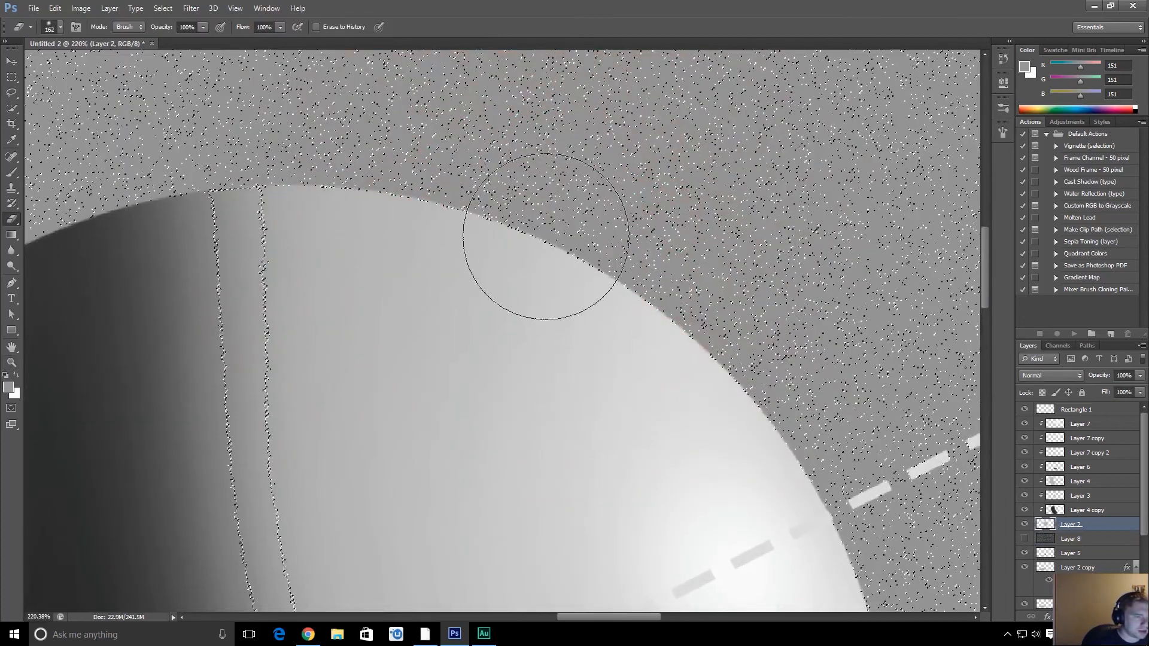
- Erase the selected fringe pixels on Layer 2 down the sphere's right edge to its lower right
{"action": "key", "text": "space"}
{"action": "left_click_drag", "start_coordinate": [752, 429], "coordinate": [702, 292]}
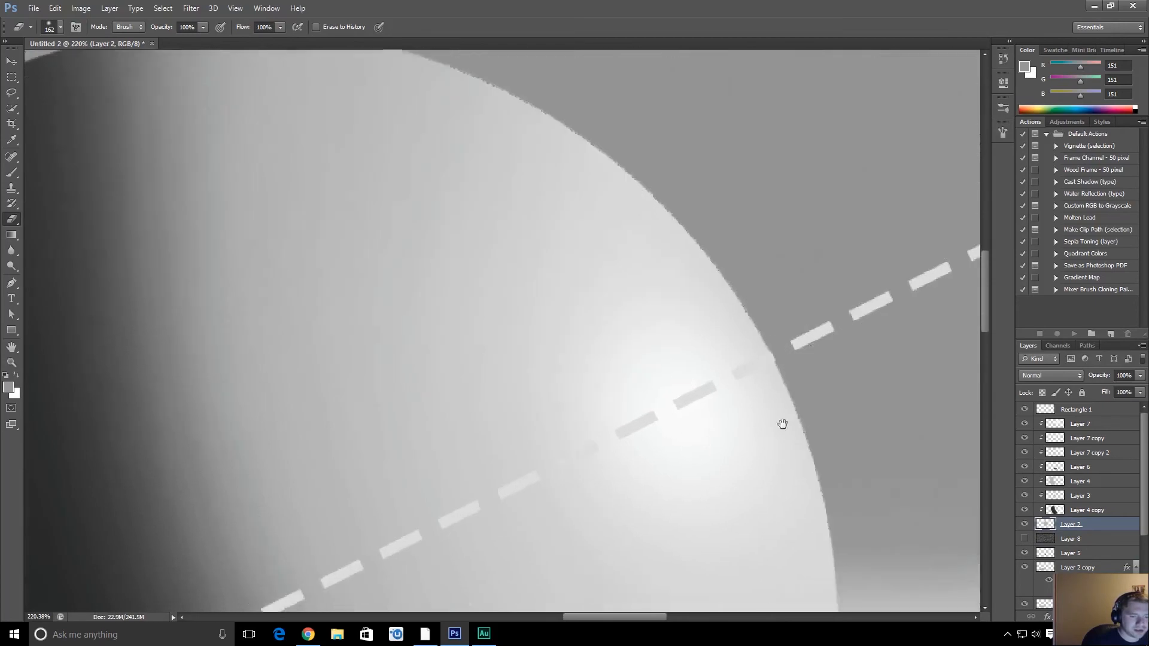
{"action": "scroll", "coordinate": [793, 479], "scroll_direction": "down", "scroll_amount": 4}
{"action": "key", "text": "space"}
{"action": "left_click_drag", "start_coordinate": [781, 488], "coordinate": [779, 422]}
{"action": "key", "text": "space"}
{"action": "mouse_move", "coordinate": [759, 516]}
{"action": "left_mouse_down"}
{"action": "mouse_move", "coordinate": [751, 341]}
{"action": "mouse_move", "coordinate": [772, 293]}
{"action": "left_mouse_up"}
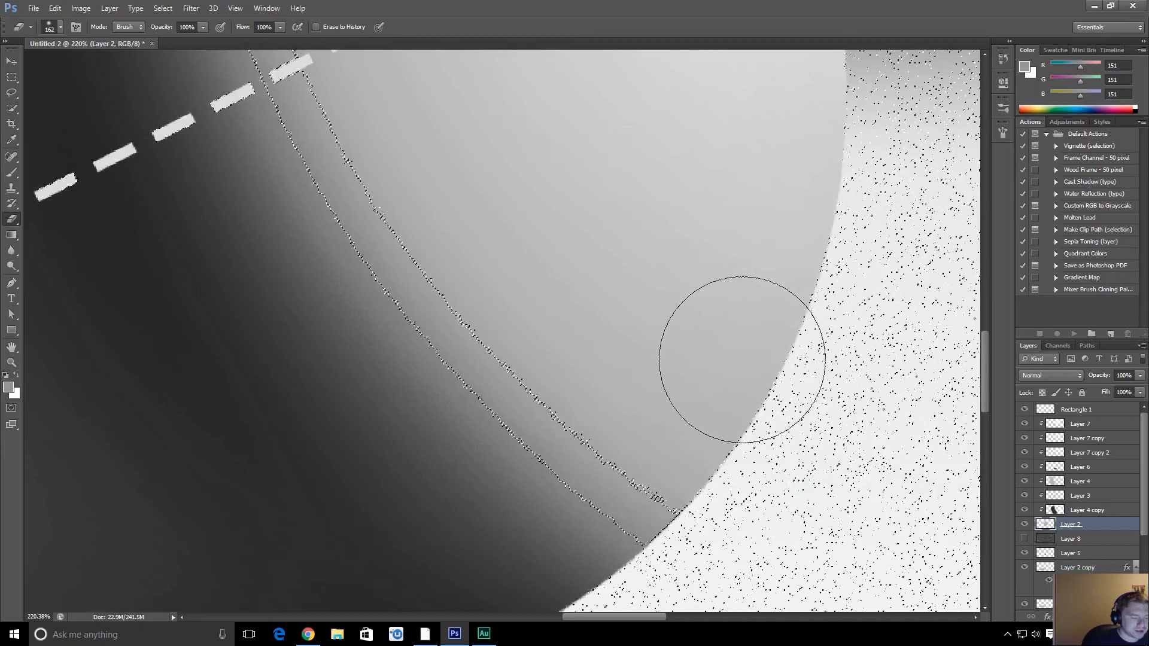
- Subtract the stray area at the sphere's lower-right edge from the selection with the Lasso
{"action": "key", "text": "l"}
{"action": "left_click_drag", "start_coordinate": [681, 498], "coordinate": [682, 504]}
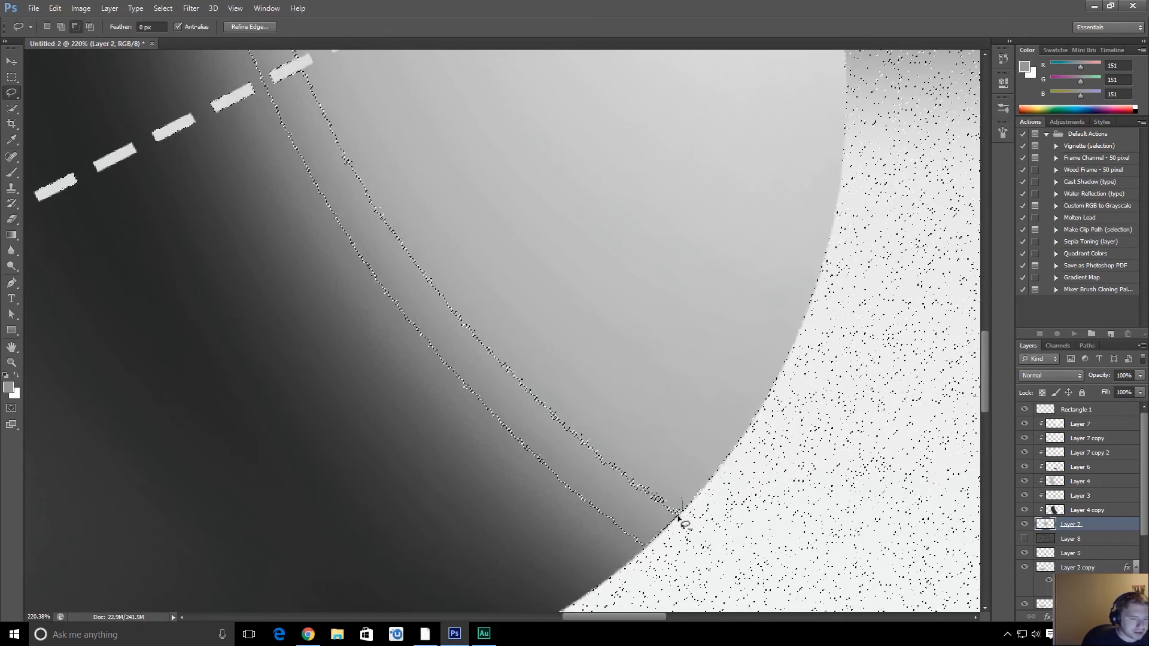
{"action": "left_click_drag", "start_coordinate": [565, 504], "coordinate": [654, 333]}
- Erase the selected fringe pixels on Layer 2 along the sphere's bottom and lower-left edge
{"action": "key", "text": "e"}
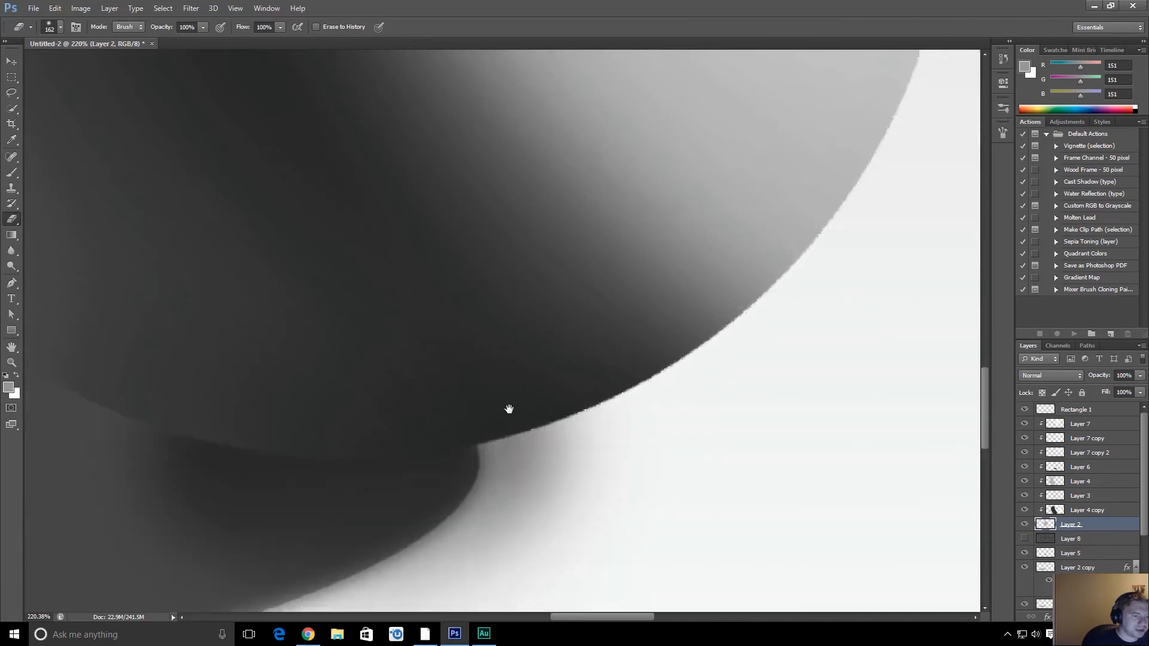
{"action": "left_click_drag", "start_coordinate": [508, 405], "coordinate": [676, 369]}
{"action": "left_click_drag", "start_coordinate": [321, 376], "coordinate": [600, 440]}
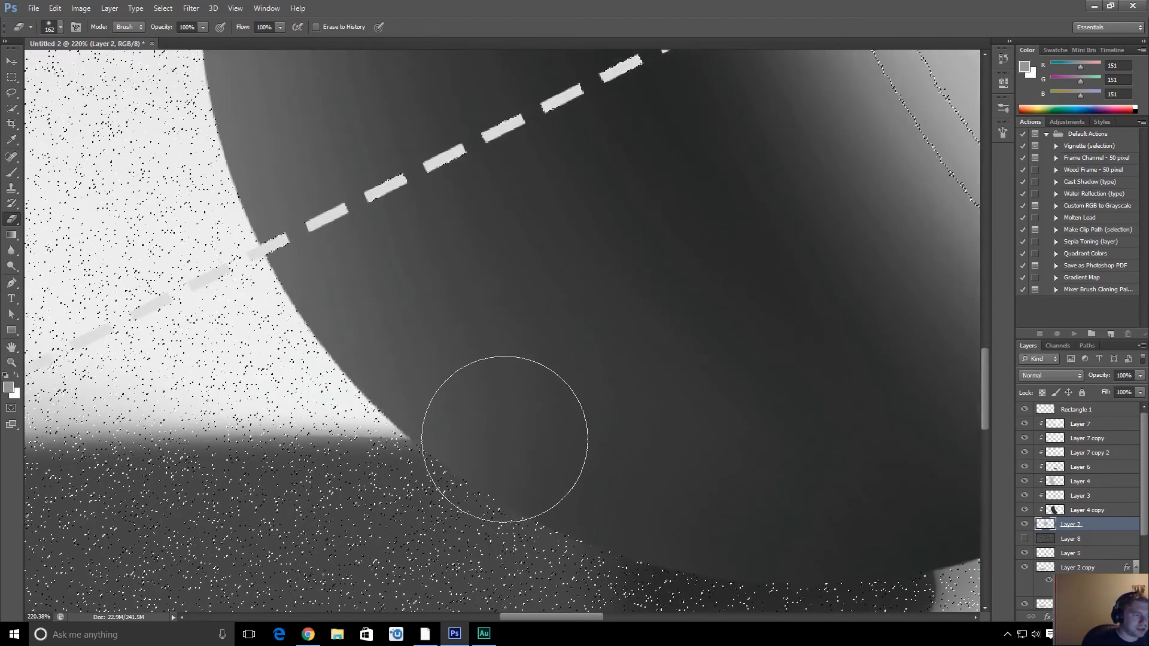
{"action": "key", "text": "z"}
{"action": "left_click_drag", "start_coordinate": [514, 439], "coordinate": [474, 397]}
{"action": "left_click_drag", "start_coordinate": [655, 287], "coordinate": [546, 511]}
{"action": "left_click_drag", "start_coordinate": [465, 343], "coordinate": [546, 470]}
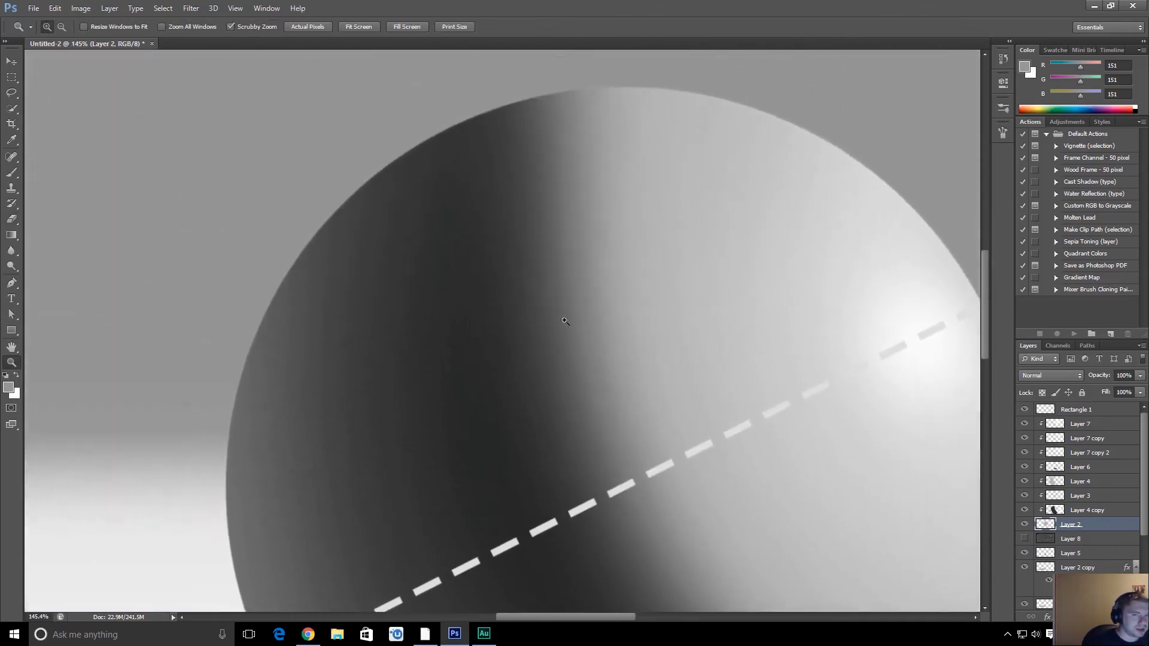
- Shrink the eraser to 43 px and clean the selected fringe pixels along the sphere's top edge
{"action": "left_click_drag", "start_coordinate": [651, 313], "coordinate": [597, 318]}
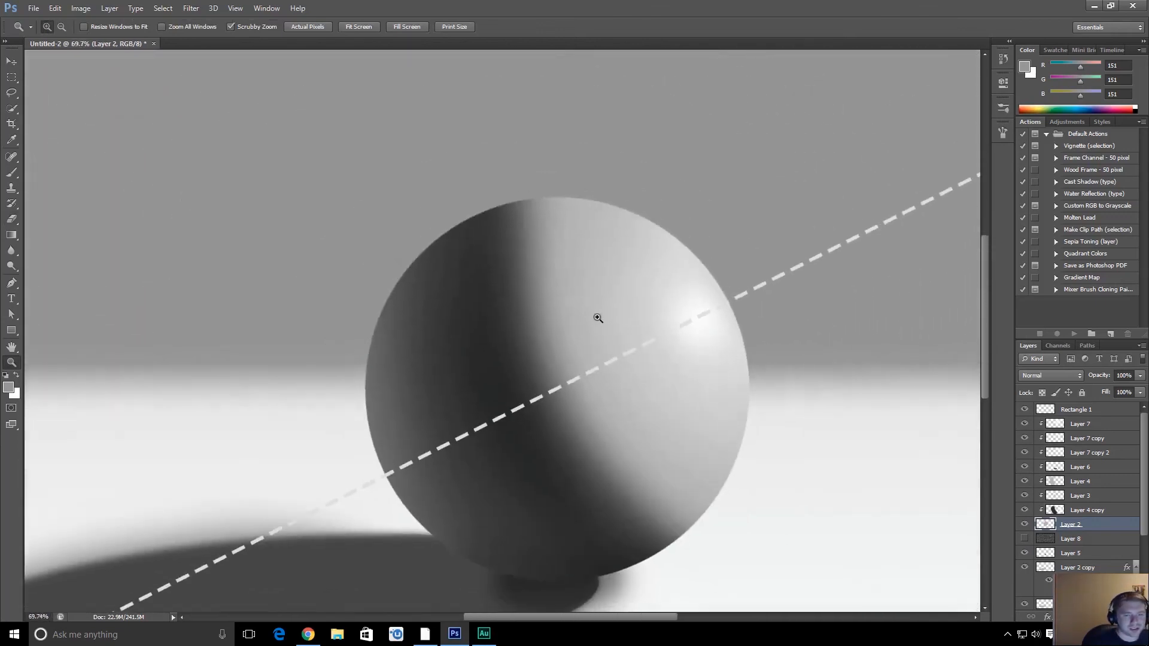
{"action": "left_click_drag", "start_coordinate": [557, 199], "coordinate": [642, 204]}
{"action": "key", "text": "e"}
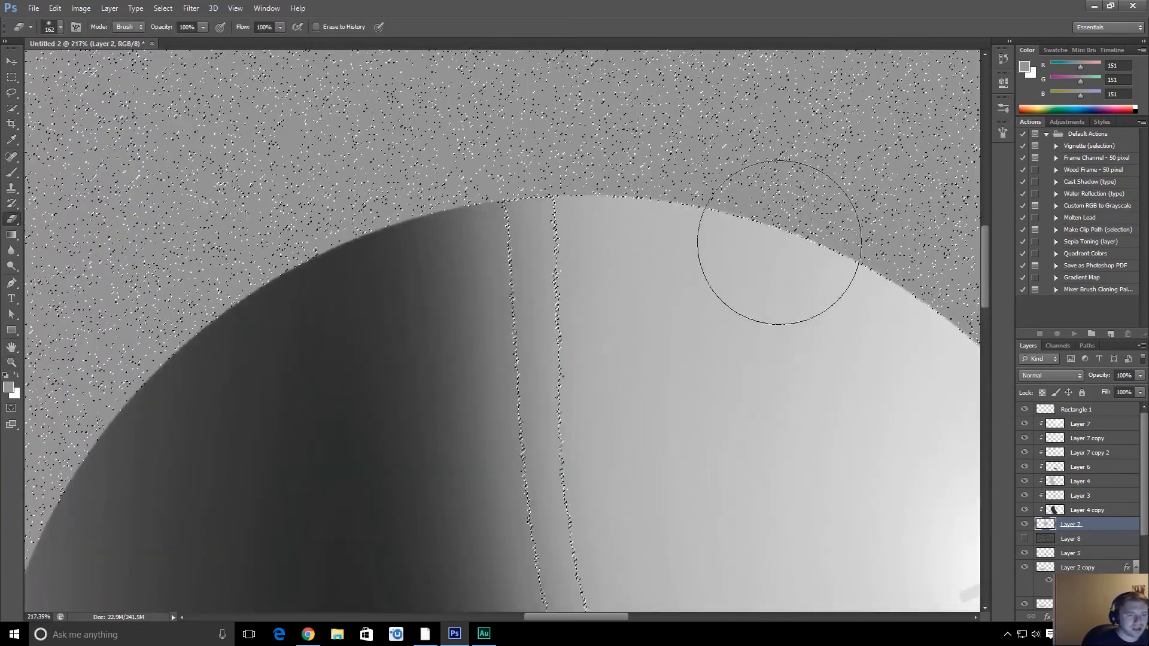
{"action": "mouse_move", "coordinate": [625, 197]}
{"action": "left_mouse_down"}
{"action": "mouse_move", "coordinate": [577, 200]}
{"action": "mouse_move", "coordinate": [564, 172]}
{"action": "left_mouse_up"}
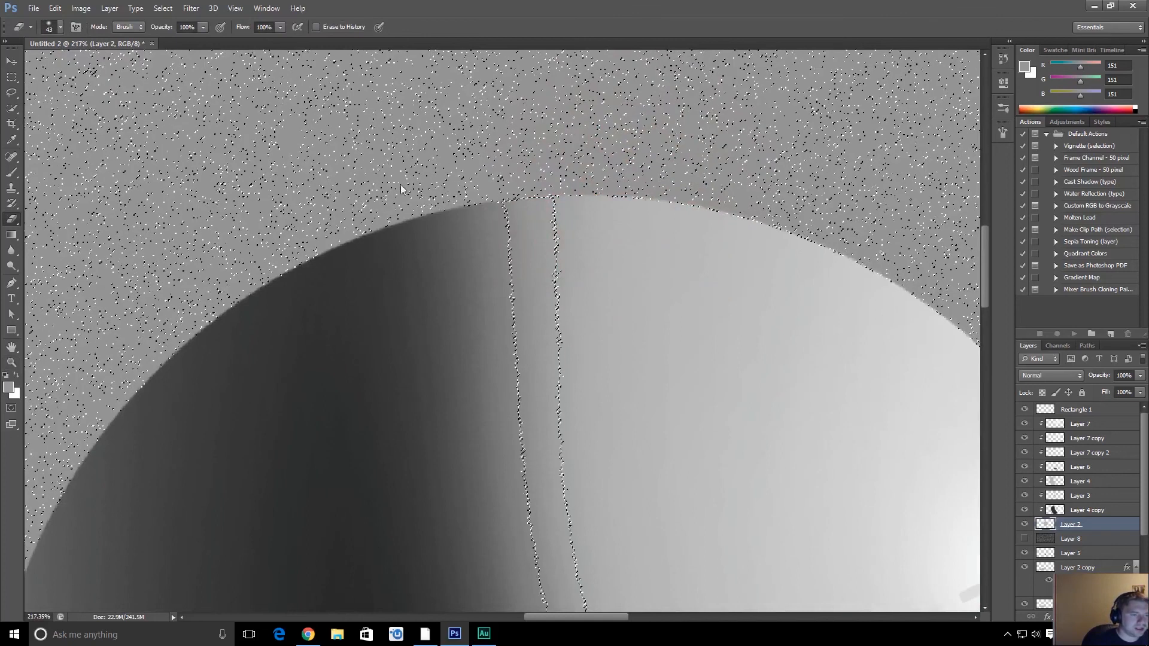
- Erase the selected fringe pixels along the sphere's upper-left and left edge with a 126 px eraser, and deselect
{"action": "left_click_drag", "start_coordinate": [288, 273], "coordinate": [338, 273]}
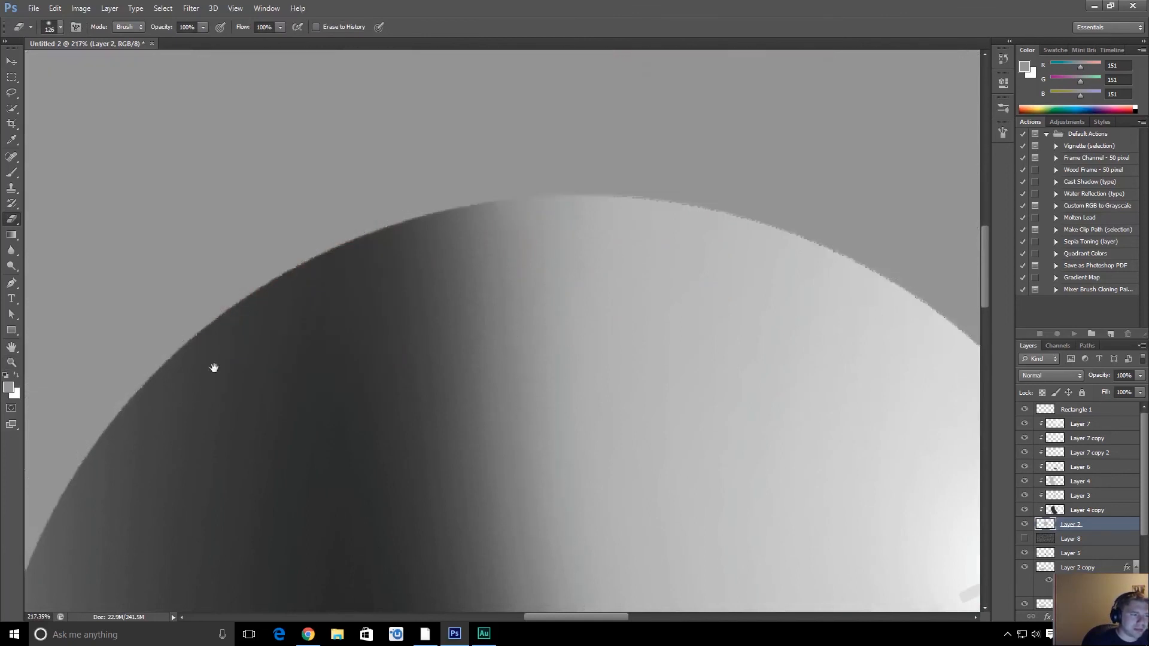
{"action": "left_click_drag", "start_coordinate": [159, 421], "coordinate": [342, 255]}
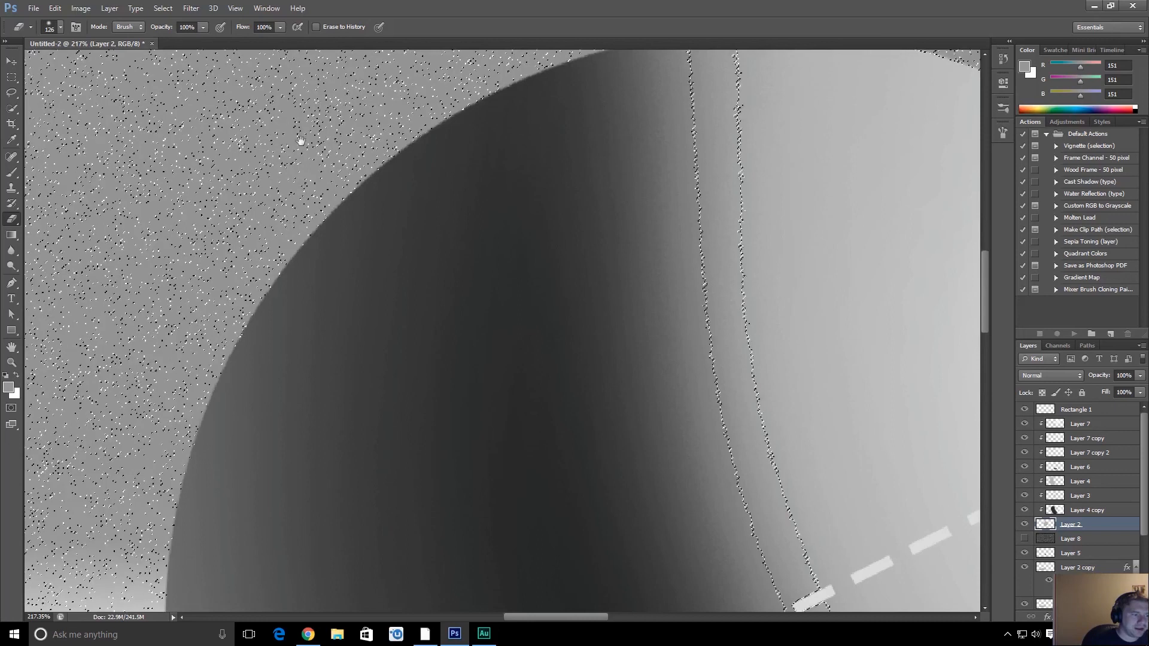
{"action": "left_click_drag", "start_coordinate": [244, 441], "coordinate": [359, 297]}
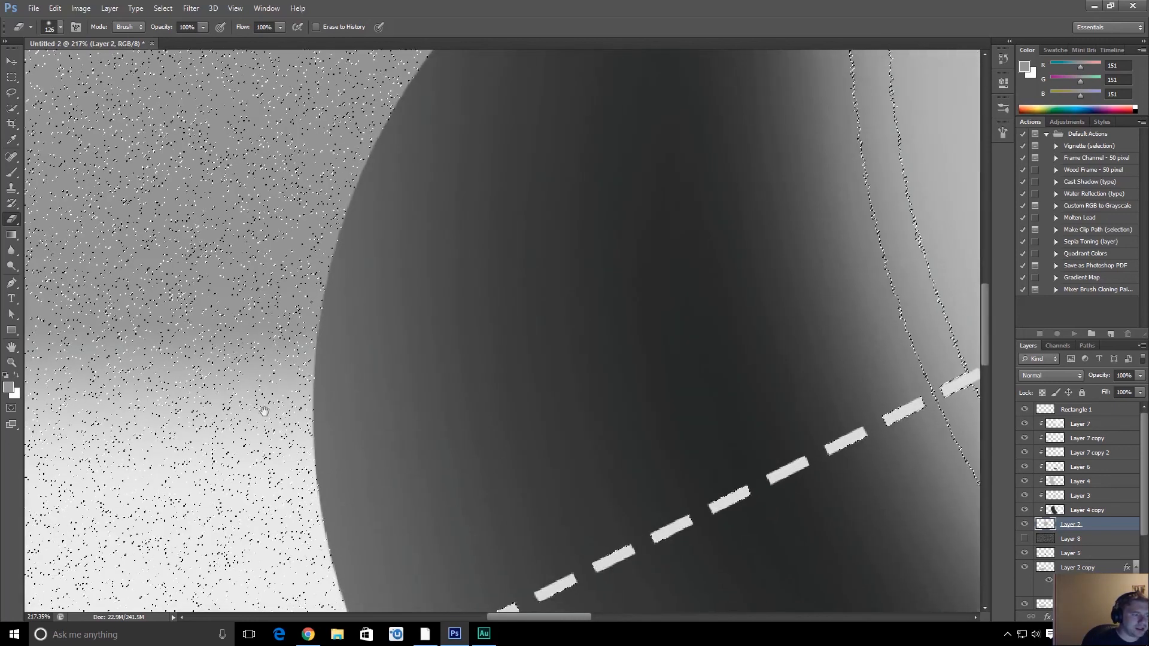
{"action": "left_click_drag", "start_coordinate": [268, 476], "coordinate": [297, 302]}
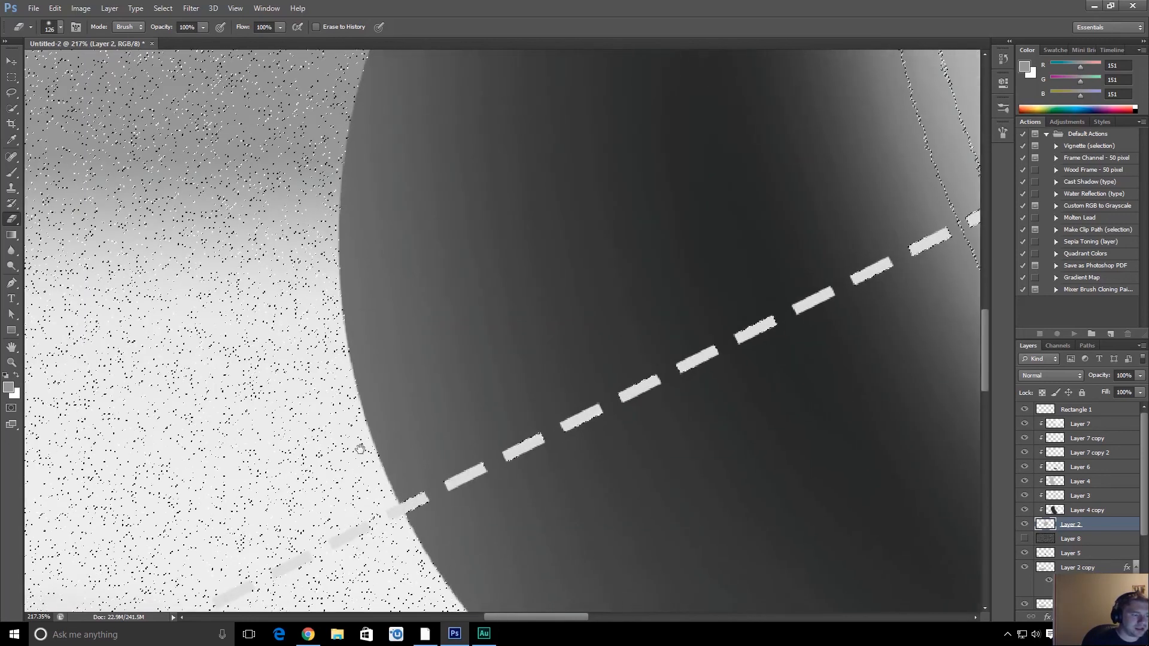
{"action": "key", "text": "ctrl+d"}
{"action": "key", "text": "ctrl+shift+d"}
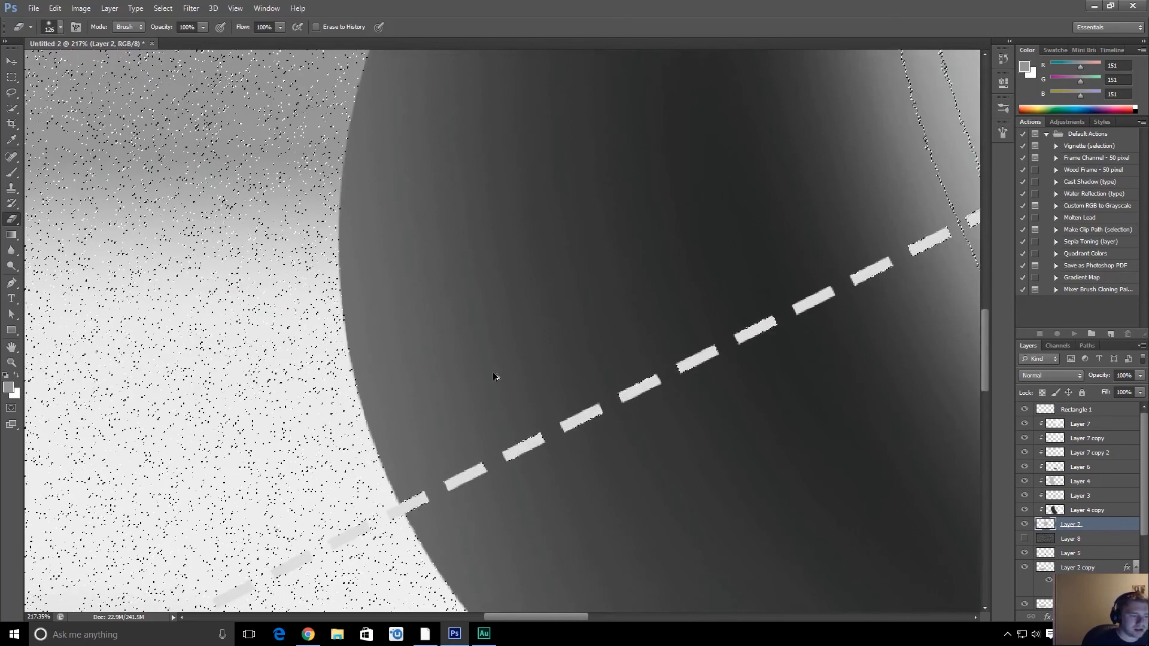
{"action": "key", "text": "ctrl+d"}
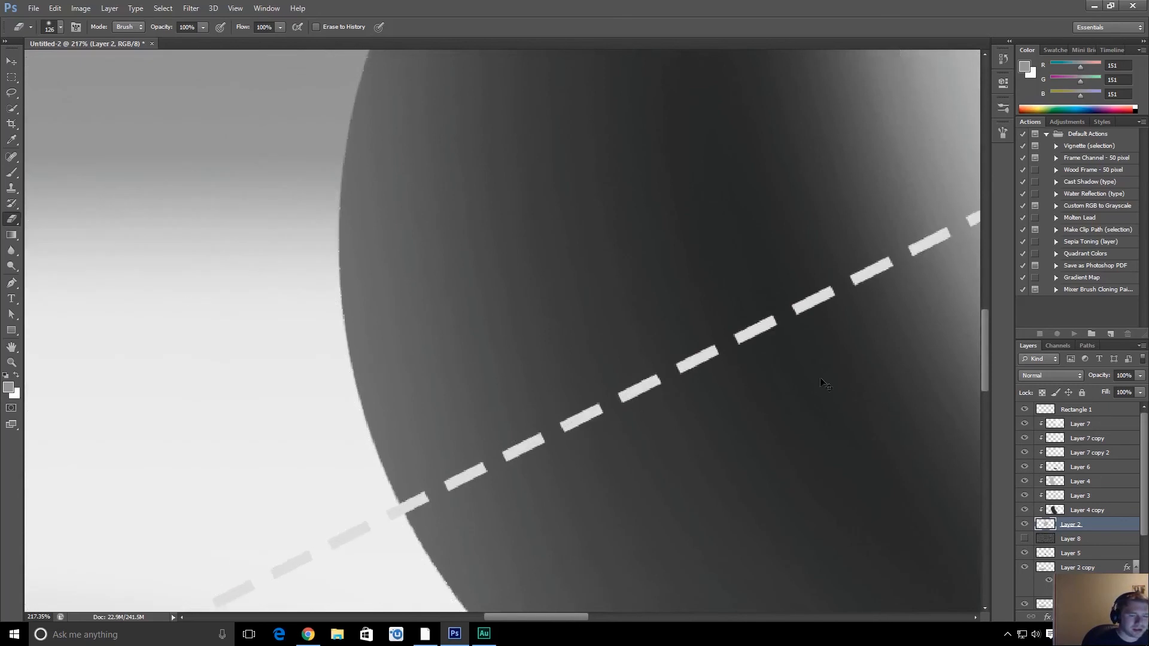
- Hide the Rectangle 1 layer and sample the dark grey near the sphere's left edge as the brush color
{"action": "left_click", "coordinate": [1024, 410]}
{"action": "key", "text": "b"}
{"action": "left_click", "coordinate": [447, 495], "text": "alt"}
{"action": "key", "text": "z"}
{"action": "mouse_move", "coordinate": [379, 496]}
{"action": "left_mouse_down"}
{"action": "mouse_move", "coordinate": [611, 363]}
{"action": "mouse_move", "coordinate": [567, 336]}
{"action": "mouse_move", "coordinate": [645, 332]}
{"action": "mouse_move", "coordinate": [95, 354]}
{"action": "left_mouse_up"}
{"action": "left_click_drag", "start_coordinate": [606, 370], "coordinate": [317, 395]}
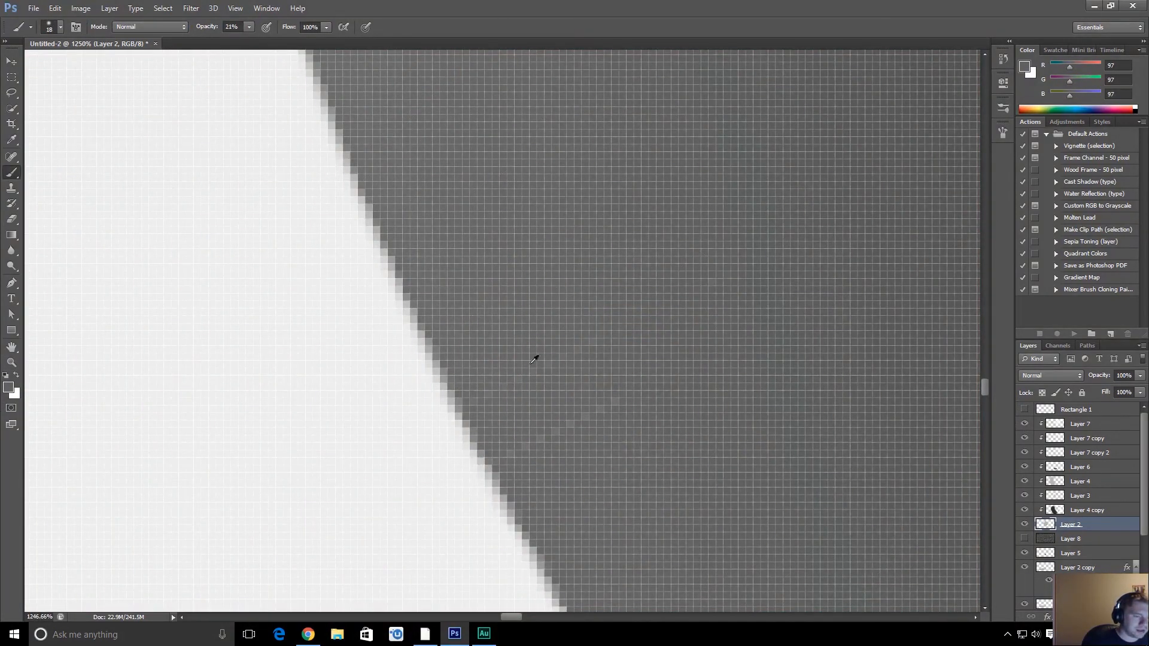
- Examine the sphere's cleaned outline up close and in the whole scene with its cast shadow
{"action": "key", "text": "z"}
{"action": "left_click_drag", "start_coordinate": [546, 407], "coordinate": [440, 420]}
{"action": "left_click_drag", "start_coordinate": [700, 239], "coordinate": [739, 141]}
{"action": "left_click_drag", "start_coordinate": [833, 196], "coordinate": [848, 348]}
{"action": "left_click_drag", "start_coordinate": [865, 428], "coordinate": [818, 374]}
{"action": "left_click_drag", "start_coordinate": [754, 323], "coordinate": [683, 342]}
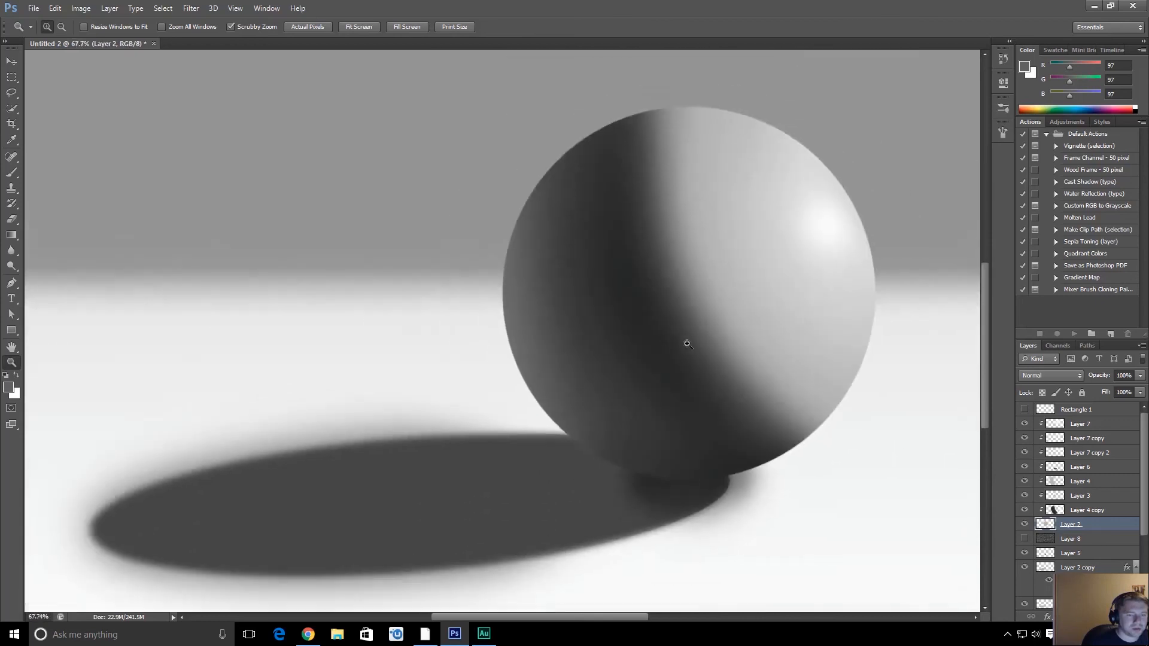
{"action": "left_click_drag", "start_coordinate": [700, 383], "coordinate": [674, 377]}
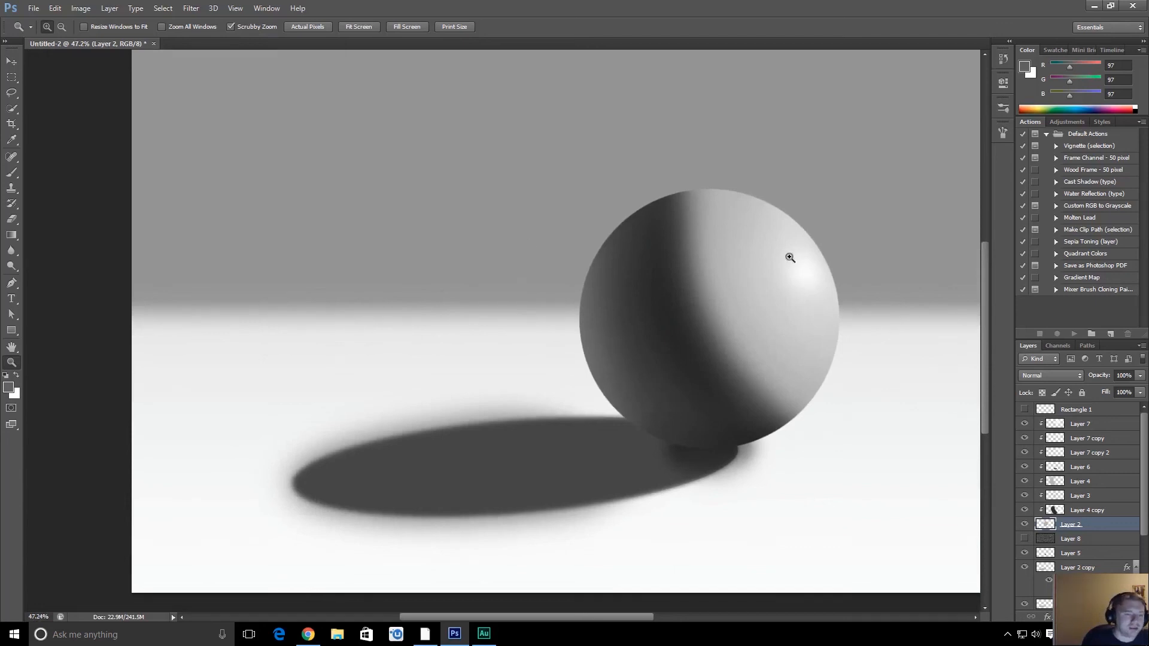
- Switch to Premiere Pro to view the Gundam lighting breakdown, return to Photoshop and select Layer 7 copy
{"action": "key", "text": "alt+Tab"}
{"action": "key", "text": "Escape"}
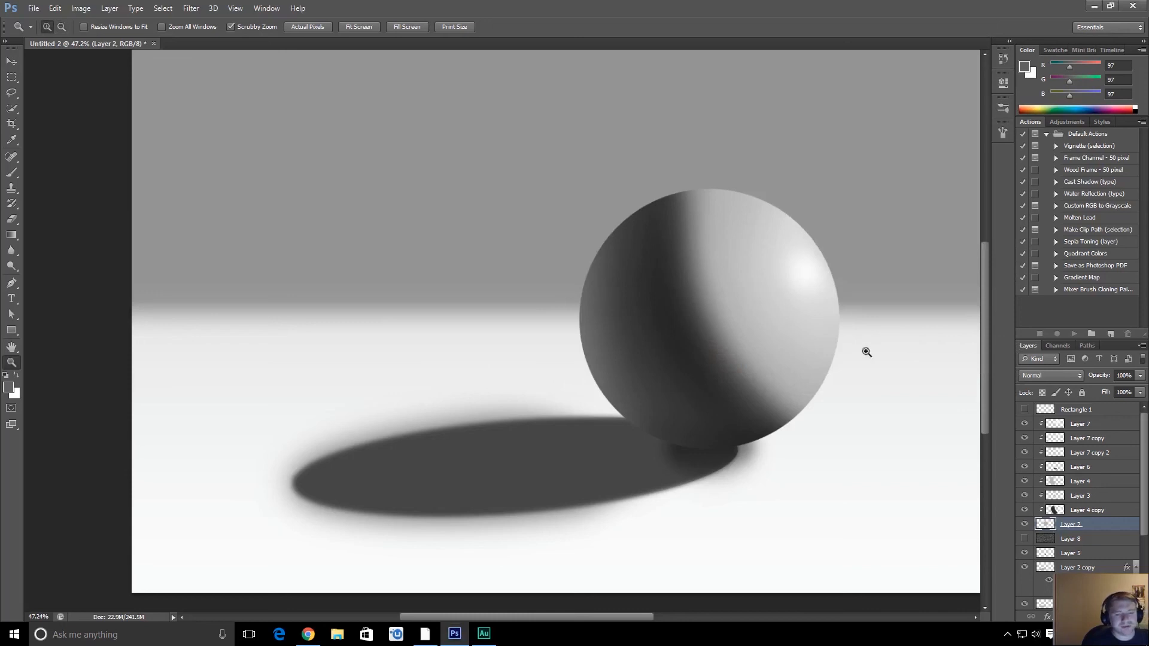
{"action": "key", "text": "alt+Tab"}
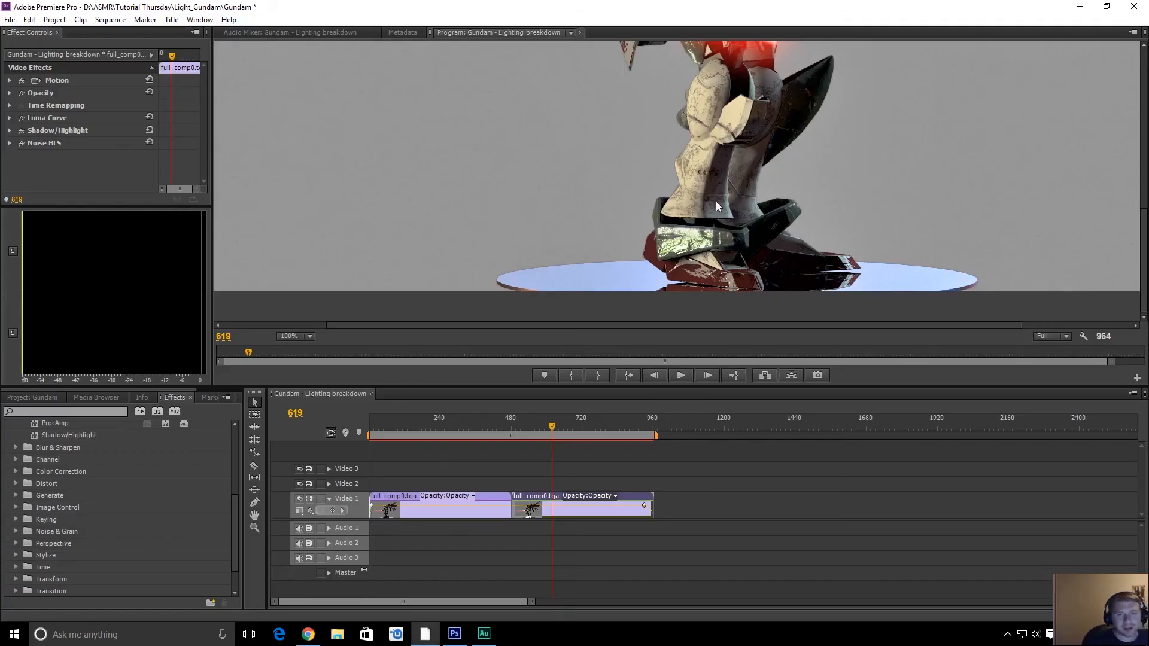
{"action": "key", "text": "alt+Tab"}
{"action": "left_click", "coordinate": [811, 354]}
{"action": "left_click_drag", "start_coordinate": [811, 356], "coordinate": [764, 368]}
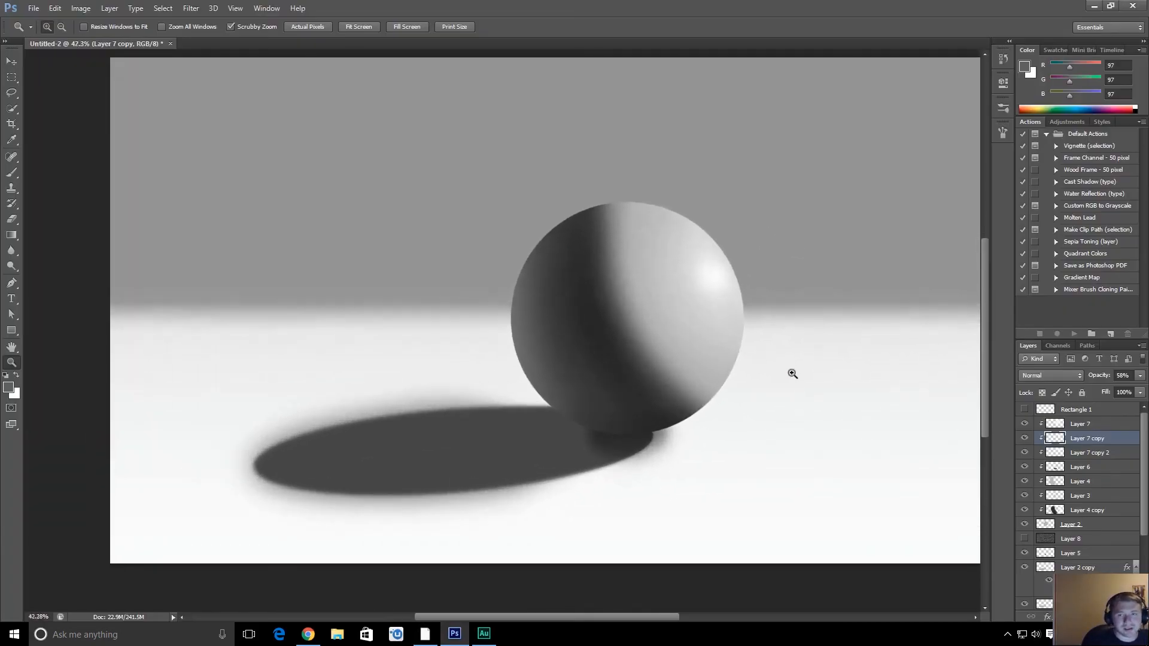
- Switch to Chrome, search Google for cheerios in a new tab and open a Cheerios box image result
{"action": "left_click", "coordinate": [308, 634]}
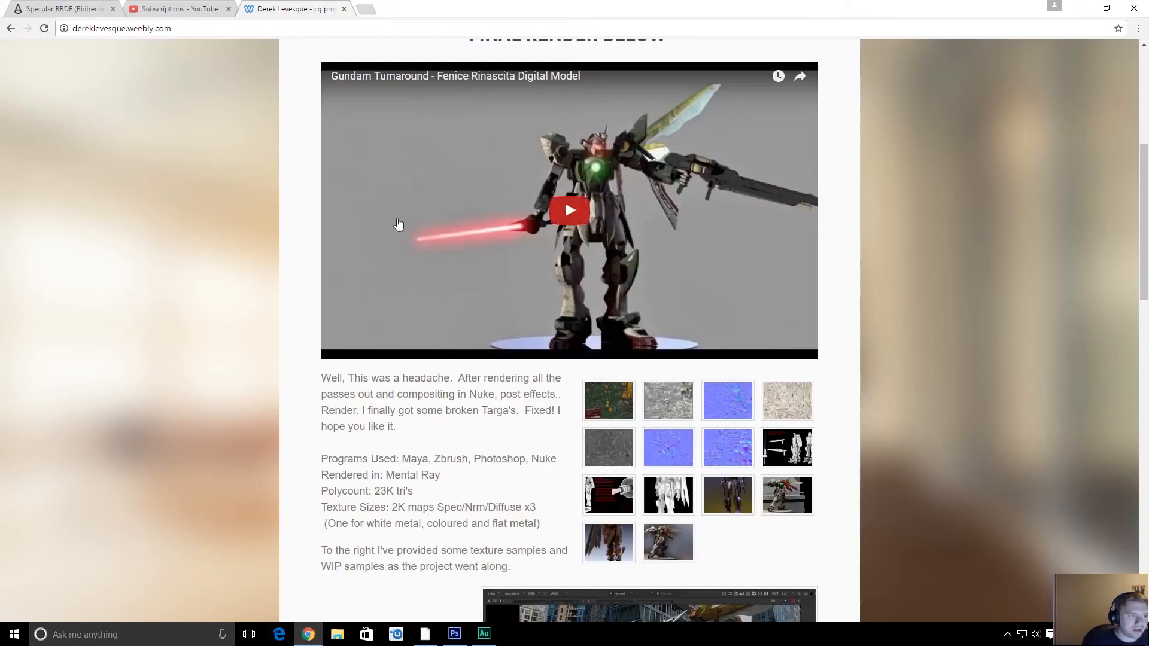
{"action": "left_click", "coordinate": [367, 10]}
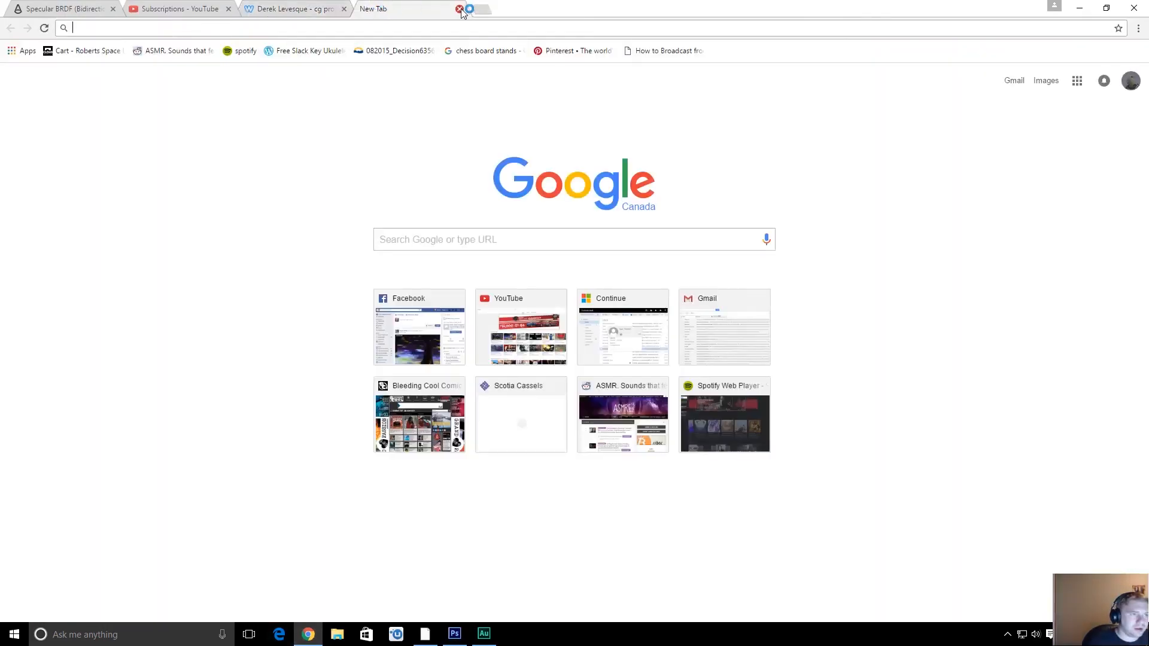
{"action": "left_click", "coordinate": [459, 9]}
{"action": "left_click", "coordinate": [369, 10]}
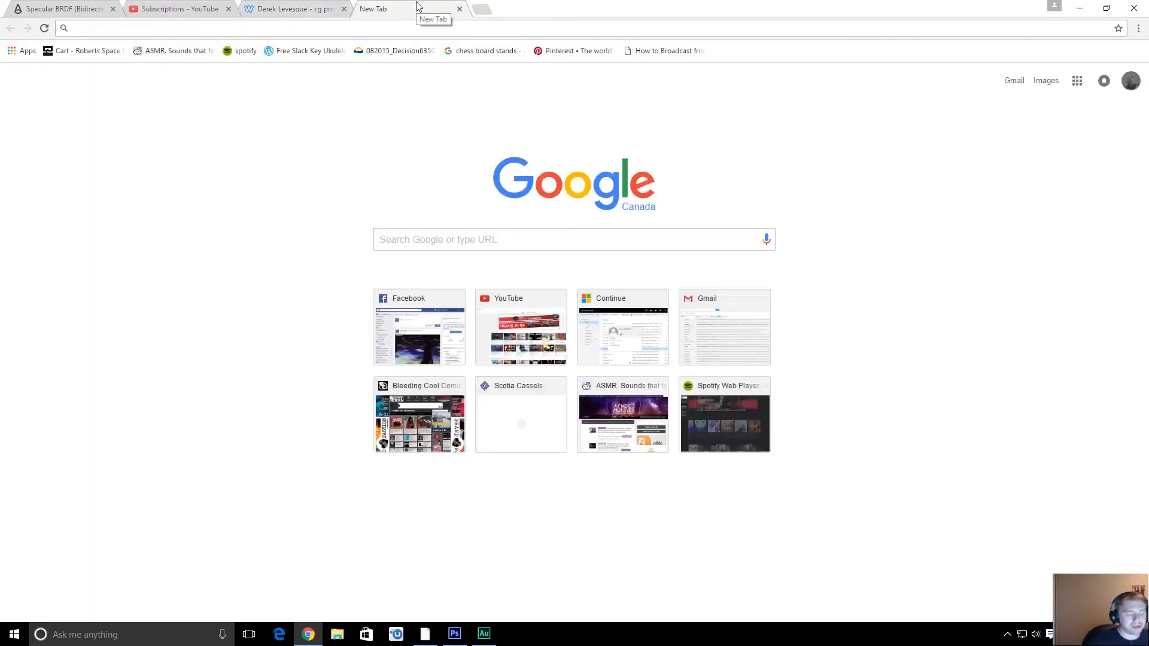
{"action": "type", "text": "che"}
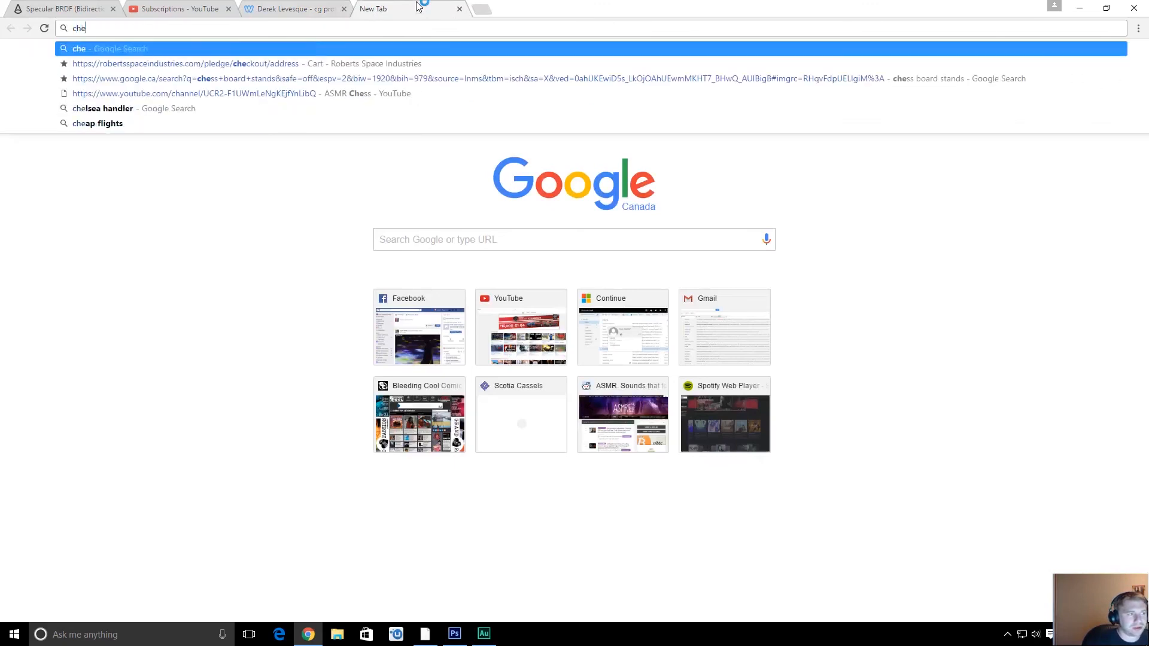
{"action": "type", "text": "erios"}
{"action": "key", "text": "Return"}
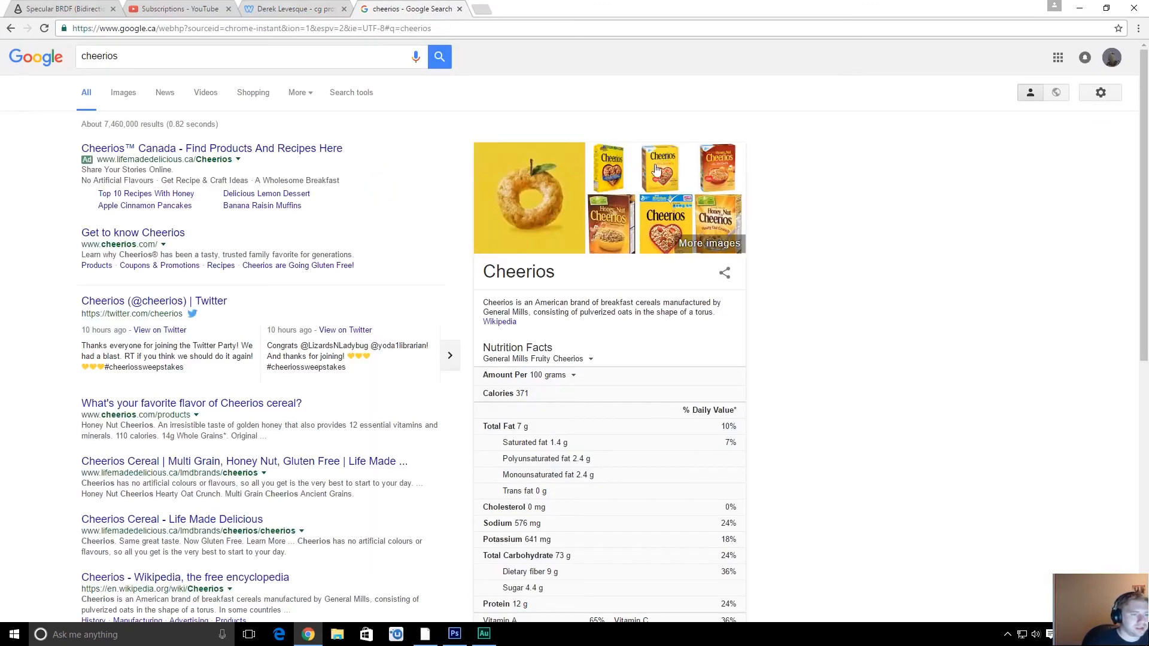
{"action": "left_click", "coordinate": [649, 169]}
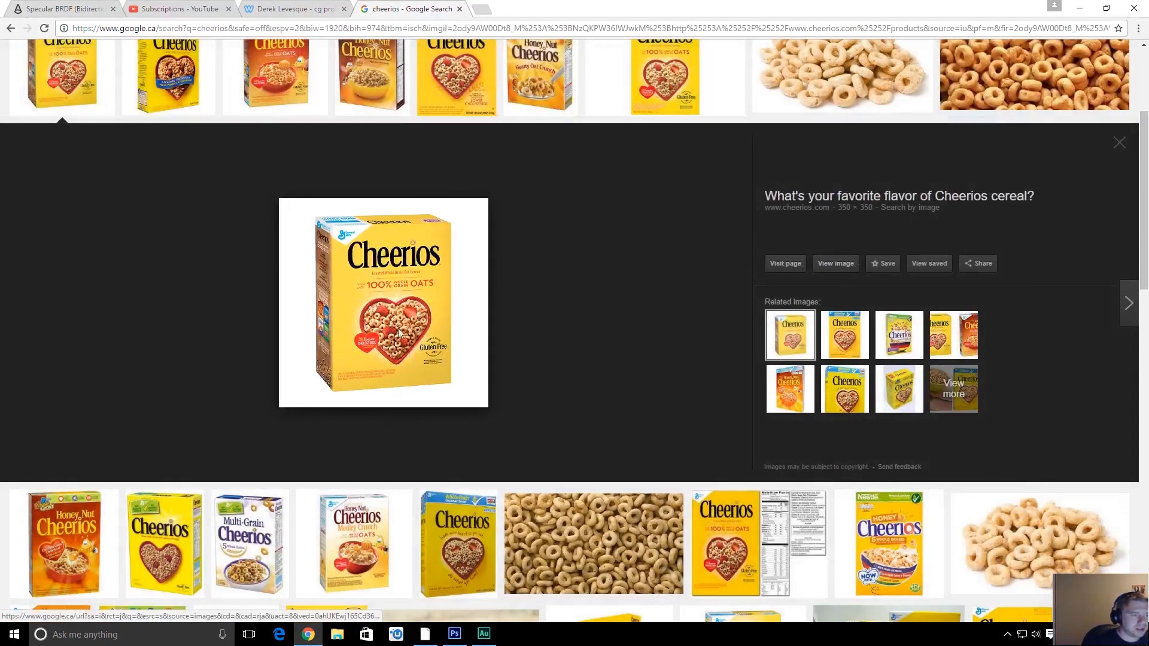
- Save the Cheerios box image to the Desktop as a PNG named test, and switch back to Photoshop
{"action": "right_click", "coordinate": [396, 330]}
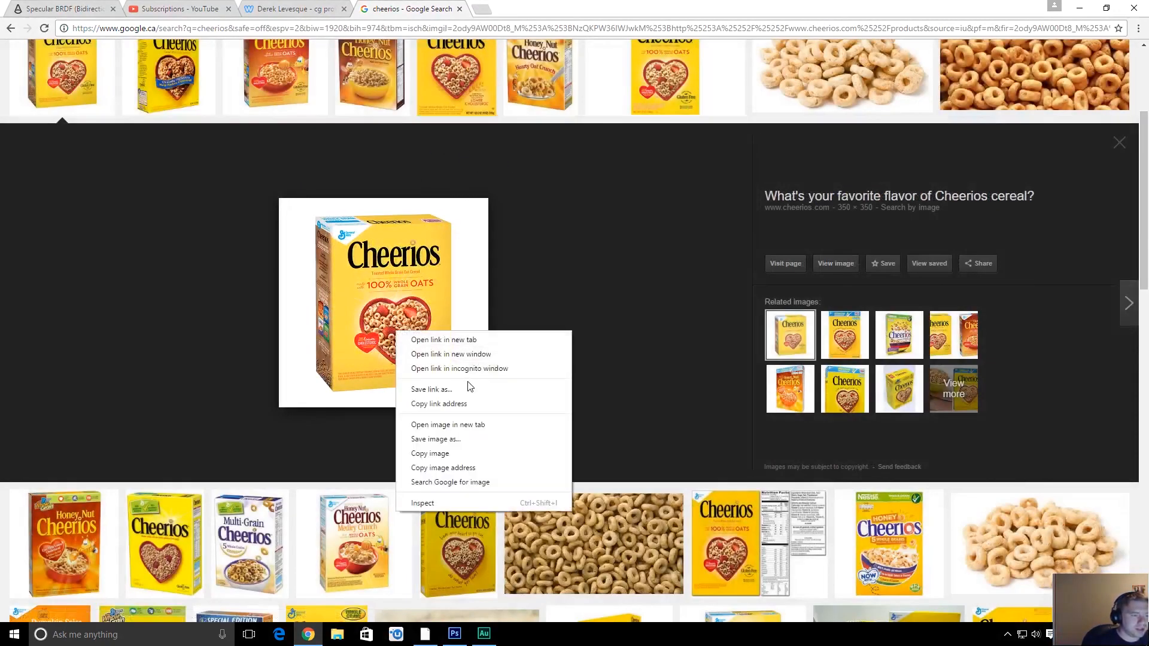
{"action": "left_click", "coordinate": [472, 438]}
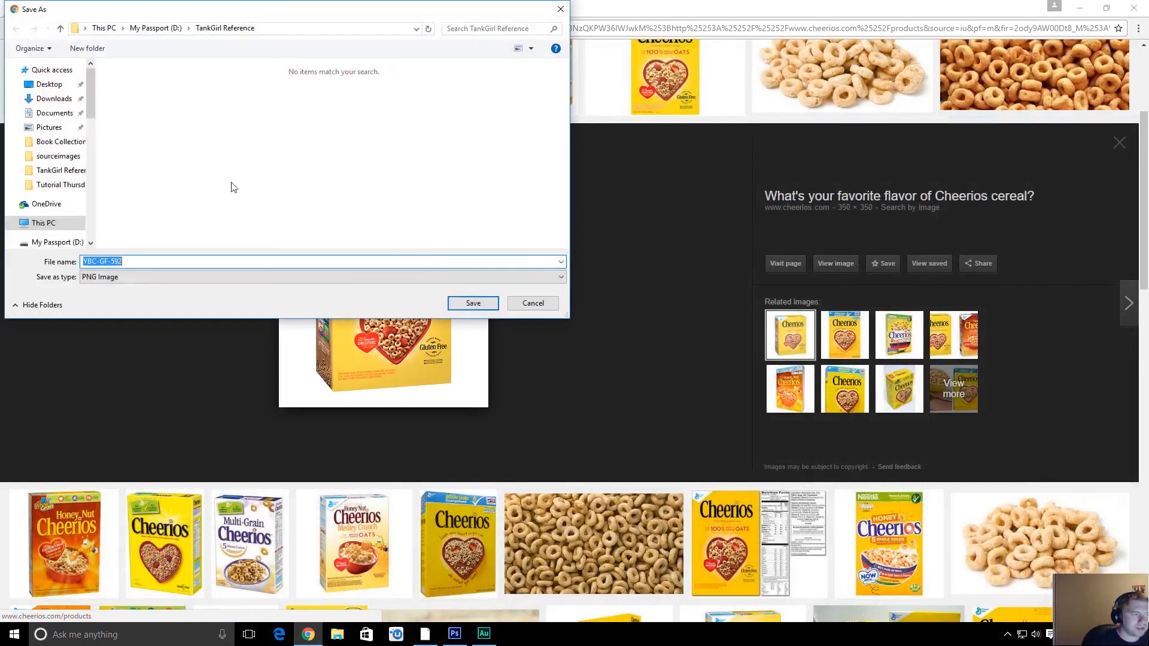
{"action": "left_click", "coordinate": [49, 84]}
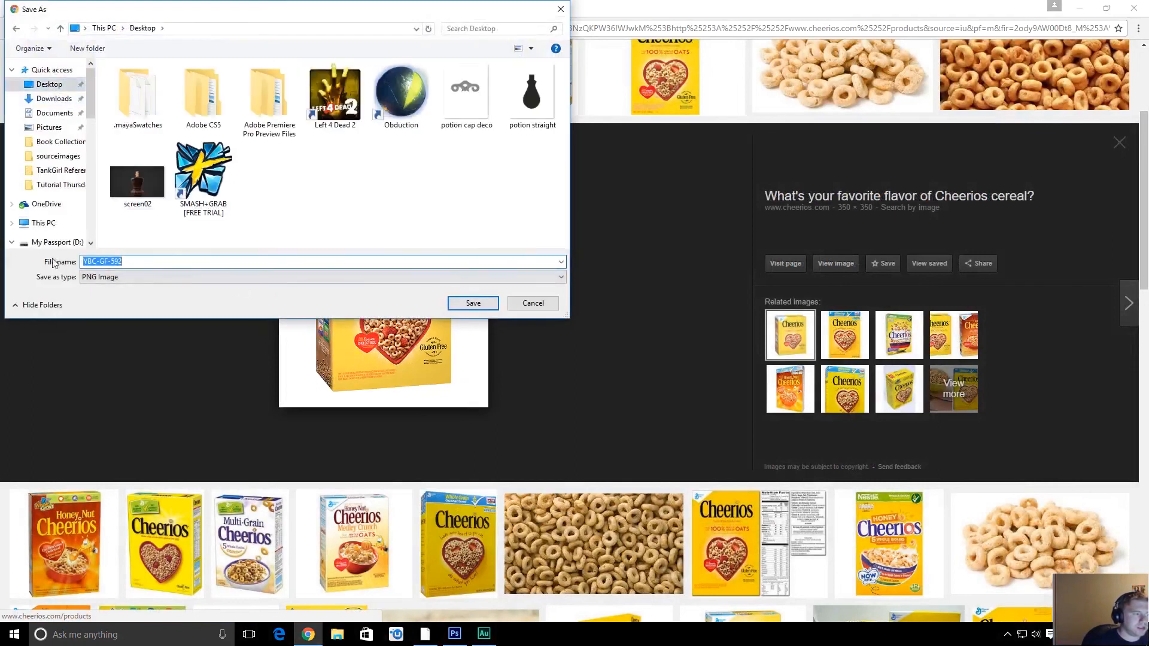
{"action": "type", "text": "test"}
{"action": "key", "text": "Return"}
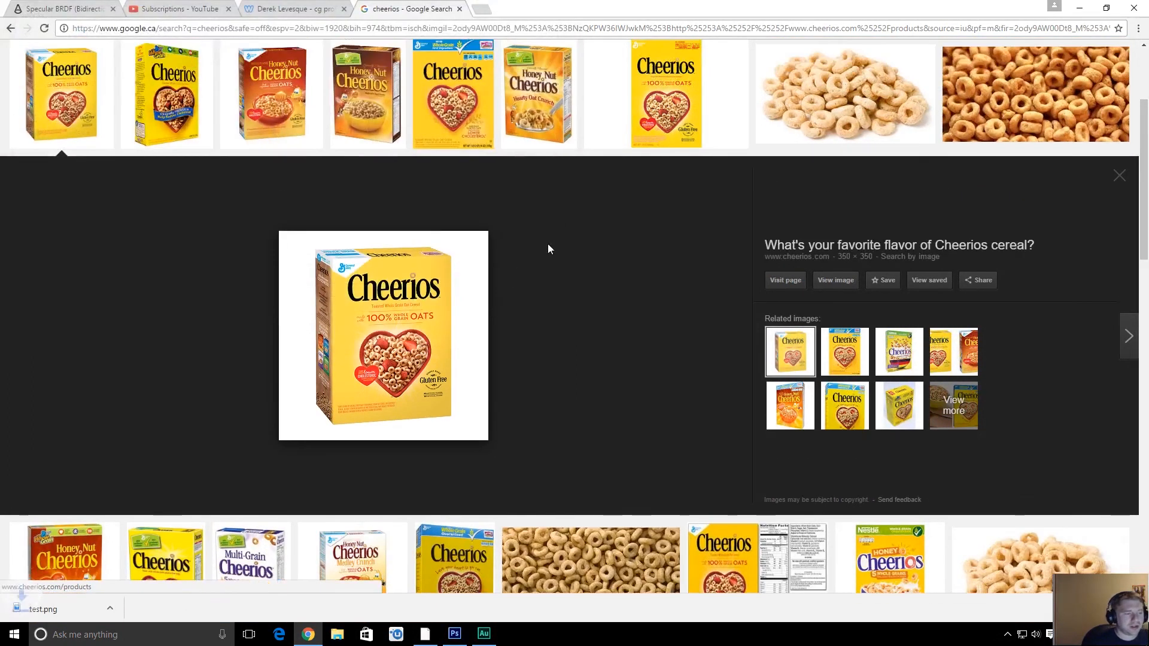
{"action": "key", "text": "alt+Tab"}
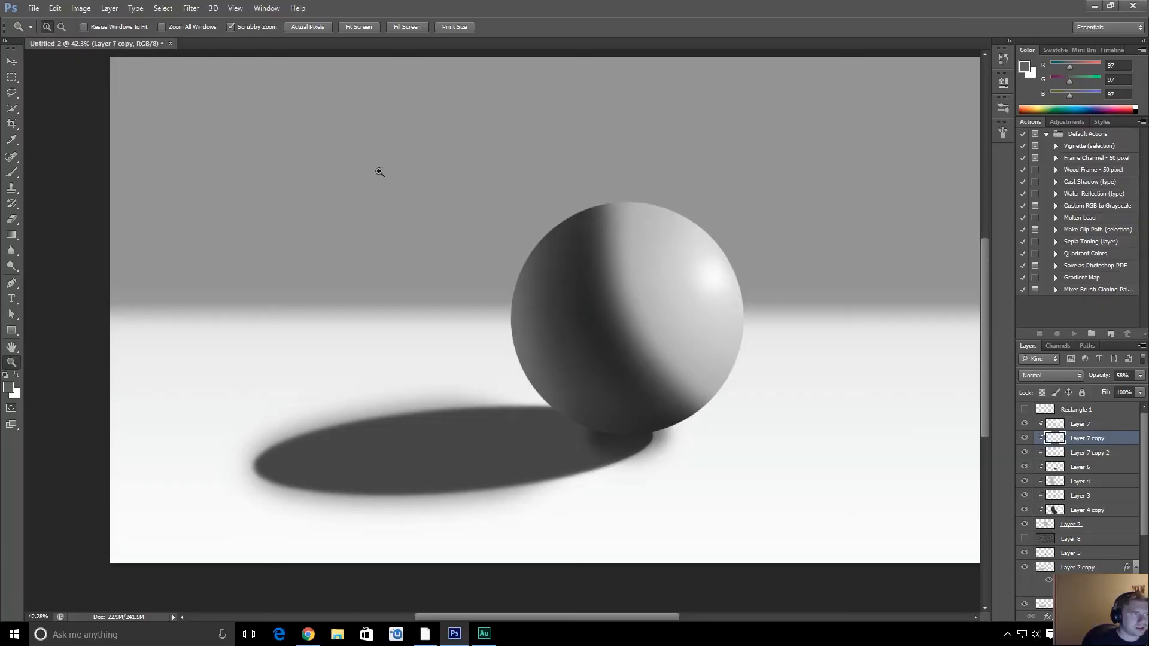
{"action": "left_click", "coordinate": [33, 8]}
{"action": "left_click", "coordinate": [42, 31]}
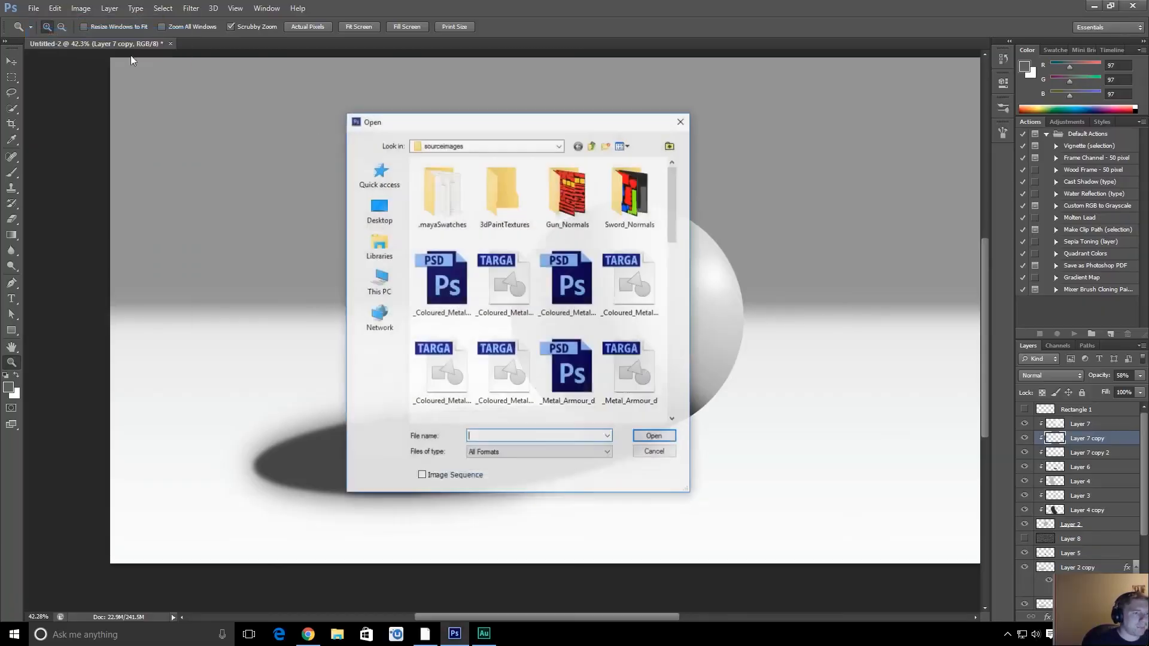
{"action": "left_click", "coordinate": [384, 219]}
{"action": "left_click", "coordinate": [531, 437]}
{"action": "type", "text": "c"}
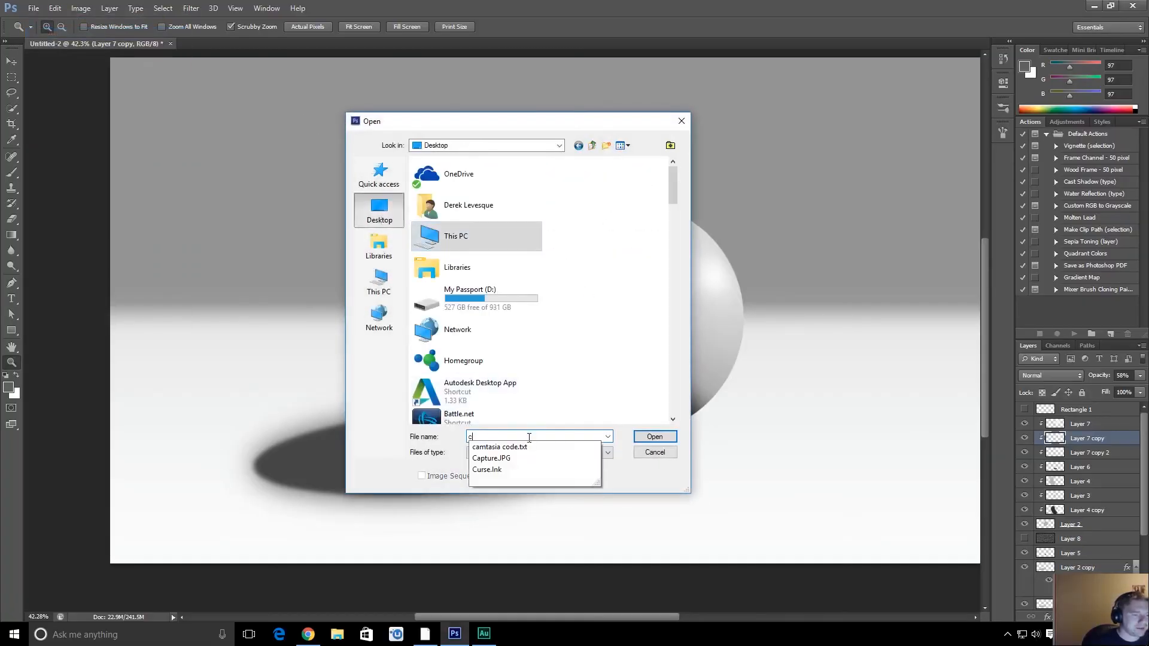
{"action": "key", "text": "BackSpace"}
{"action": "type", "text": "t"}
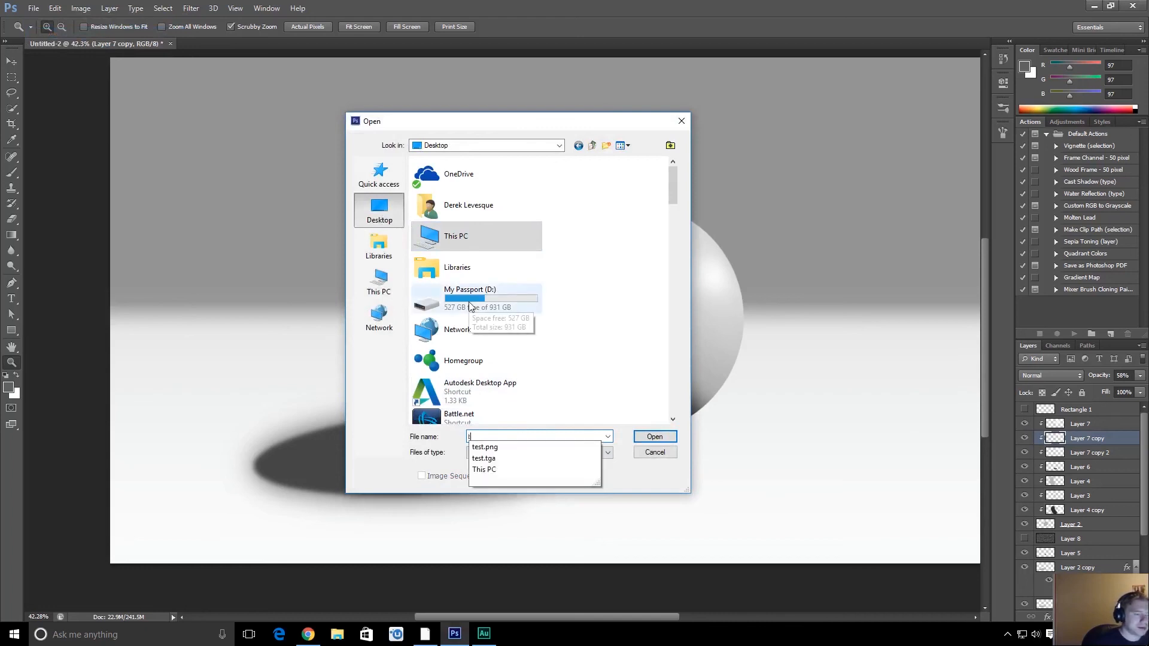
{"action": "left_click", "coordinate": [509, 459]}
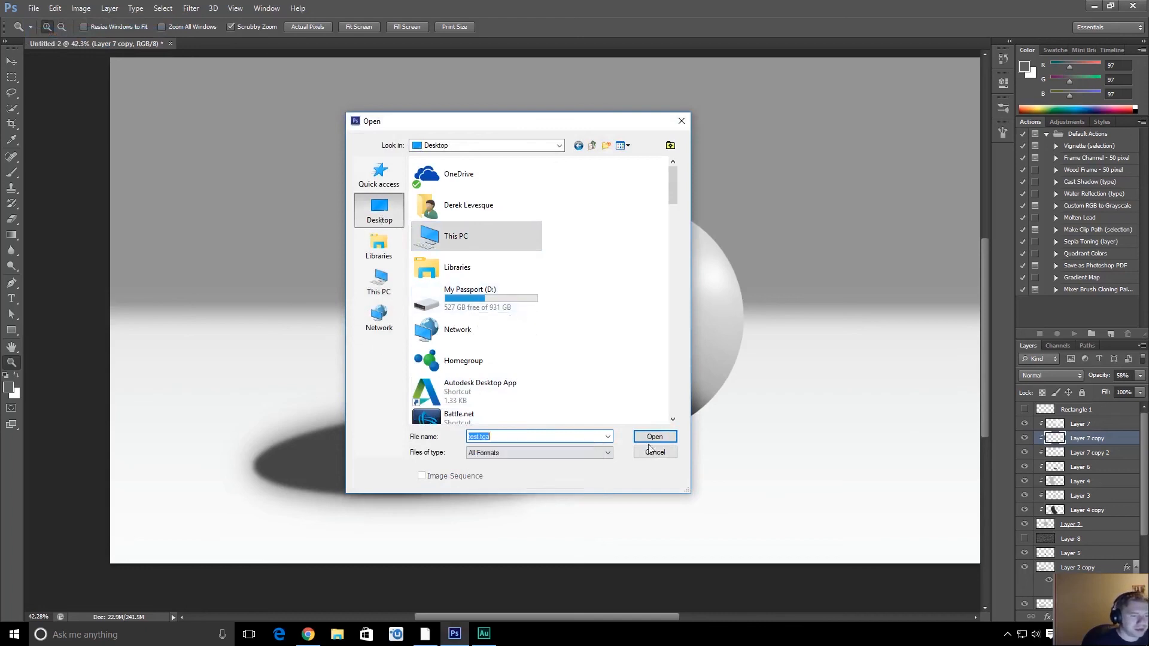
{"action": "left_click", "coordinate": [655, 437]}
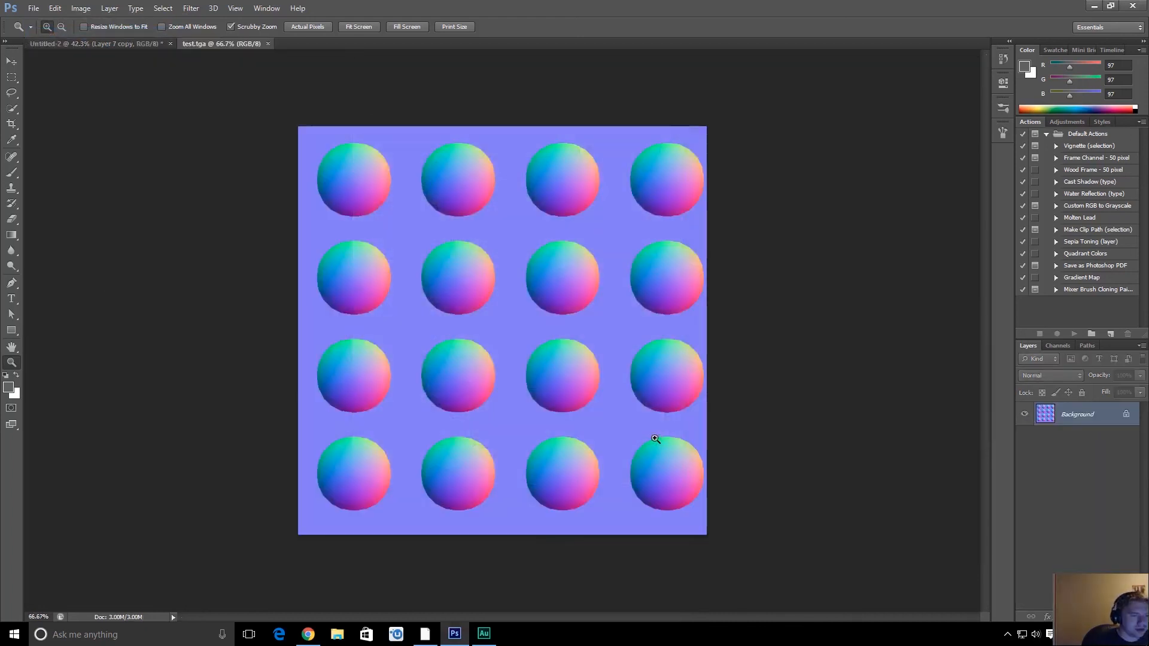
{"action": "left_click", "coordinate": [267, 44]}
- Open test.png, copy its Cheerios image into the sphere document as a new layer, and close test.png
{"action": "left_click", "coordinate": [34, 8]}
{"action": "left_click", "coordinate": [48, 35]}
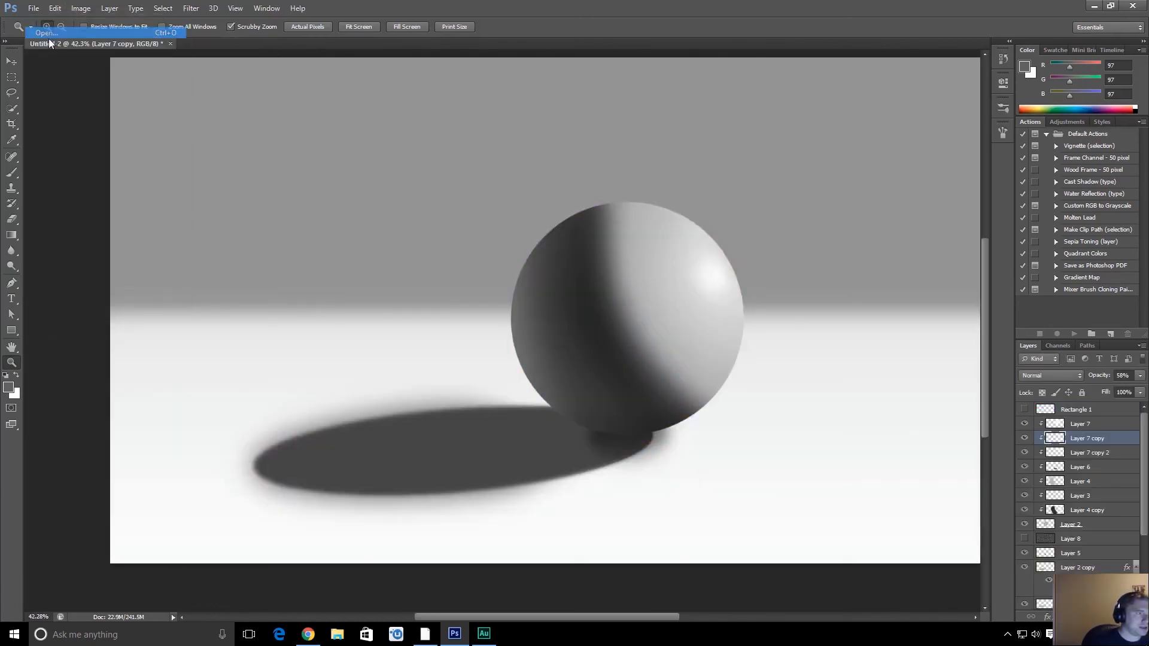
{"action": "type", "text": "t"}
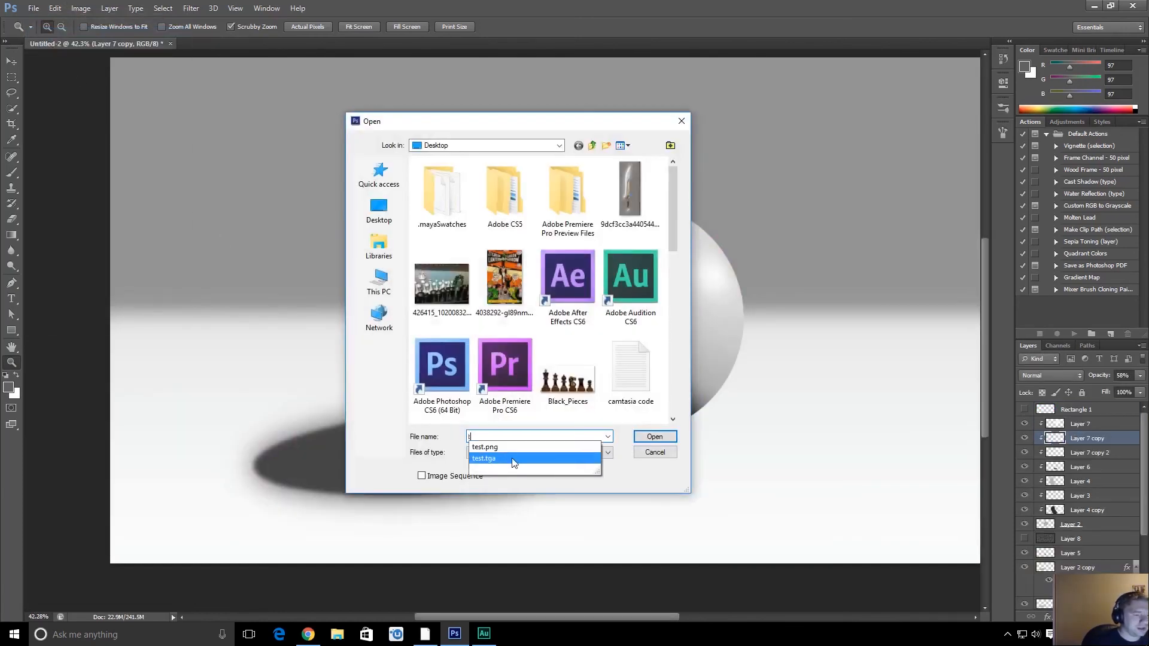
{"action": "left_click", "coordinate": [637, 440]}
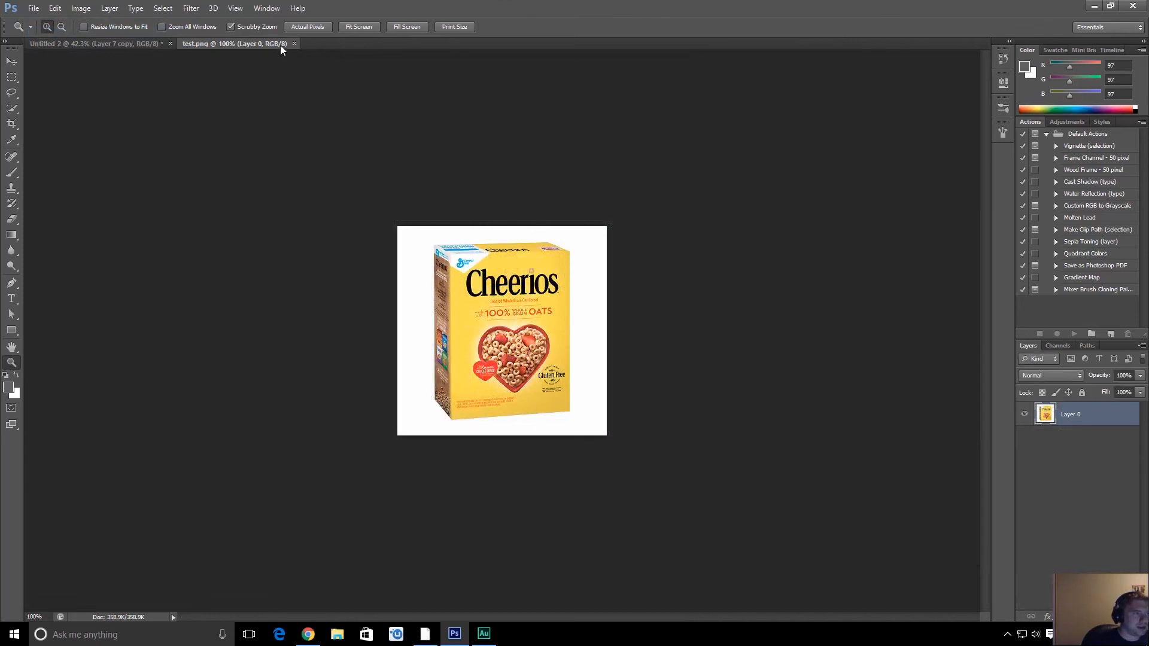
{"action": "left_click_drag", "start_coordinate": [280, 45], "coordinate": [609, 145]}
{"action": "left_click_drag", "start_coordinate": [1085, 415], "coordinate": [896, 356]}
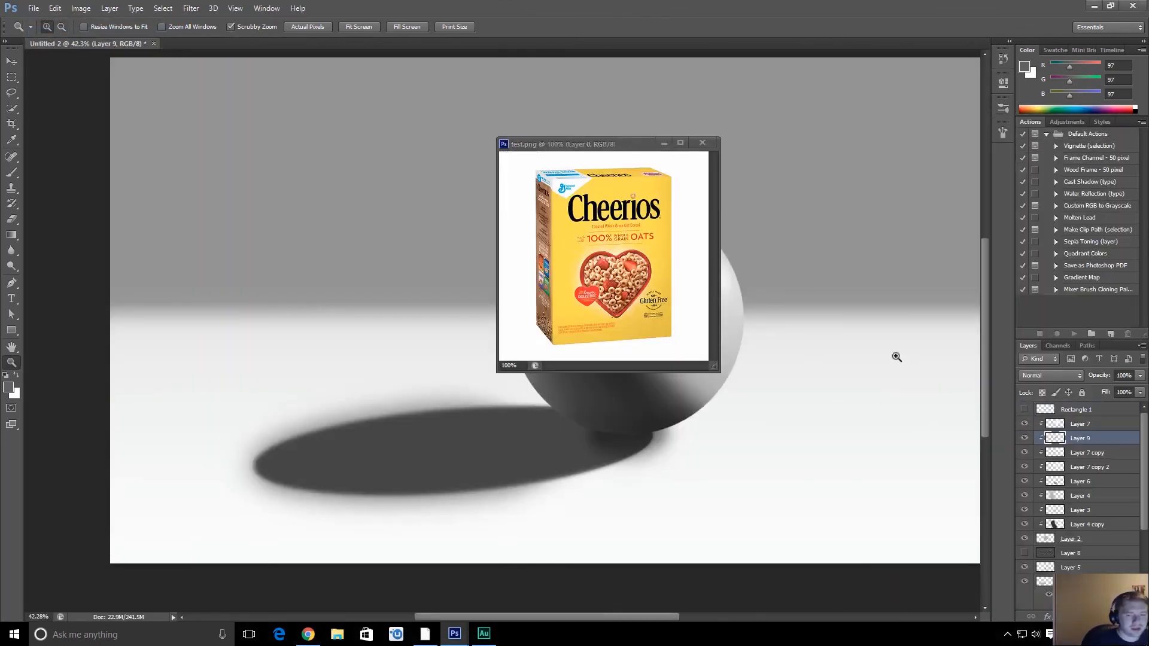
{"action": "left_click", "coordinate": [702, 143]}
- Reposition the Cheerios image on the sphere and erase its upper-left white background with a hard round eraser
{"action": "key", "text": "v"}
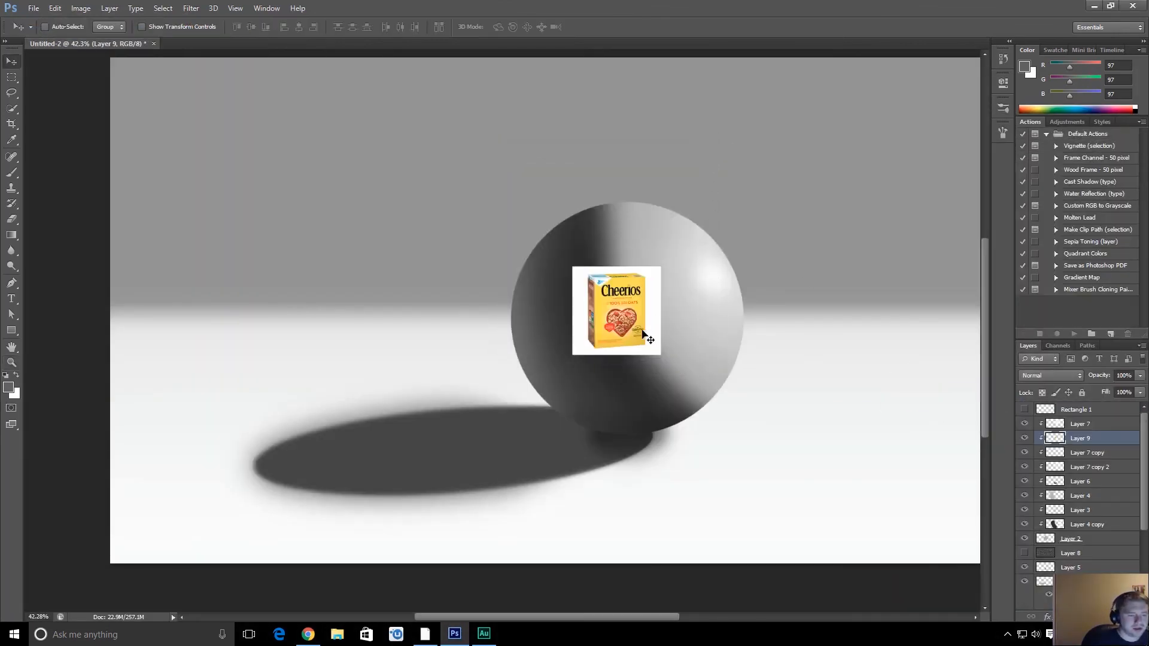
{"action": "left_click_drag", "start_coordinate": [633, 334], "coordinate": [682, 347]}
{"action": "left_click_drag", "start_coordinate": [638, 309], "coordinate": [701, 348]}
{"action": "key", "text": "e"}
{"action": "mouse_move", "coordinate": [497, 186]}
{"action": "left_mouse_down"}
{"action": "mouse_move", "coordinate": [460, 186]}
{"action": "mouse_move", "coordinate": [467, 206]}
{"action": "left_mouse_up"}
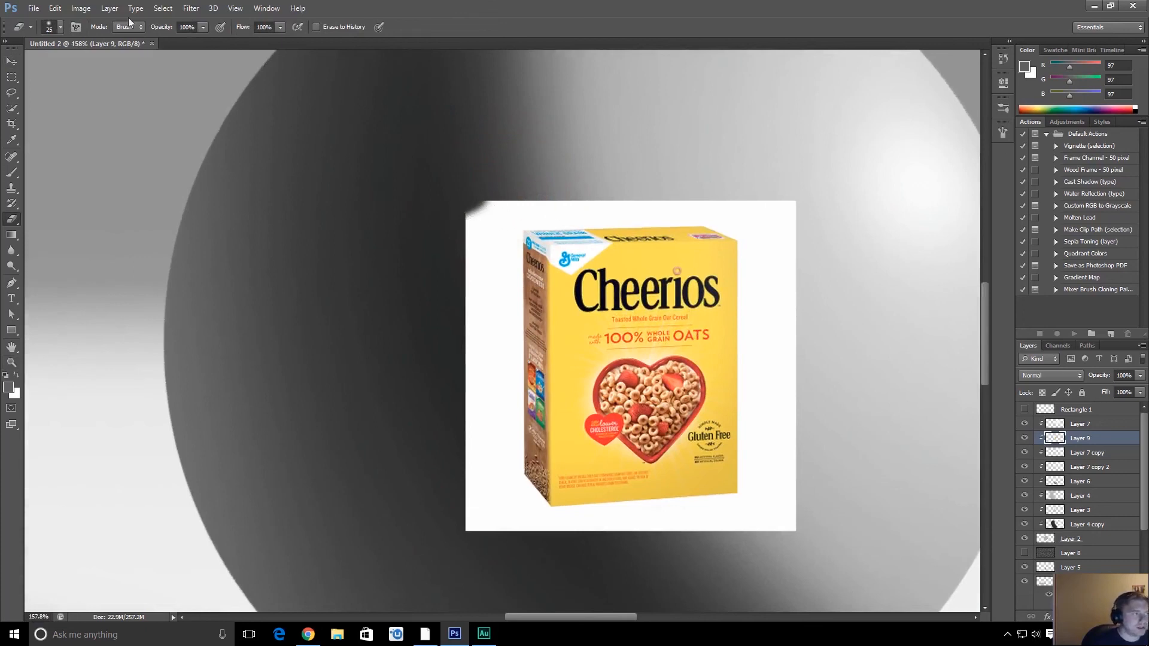
{"action": "left_click", "coordinate": [61, 27]}
{"action": "left_click", "coordinate": [46, 118]}
{"action": "left_click", "coordinate": [474, 210]}
{"action": "left_click_drag", "start_coordinate": [535, 200], "coordinate": [461, 218]}
{"action": "left_click", "coordinate": [519, 219]}
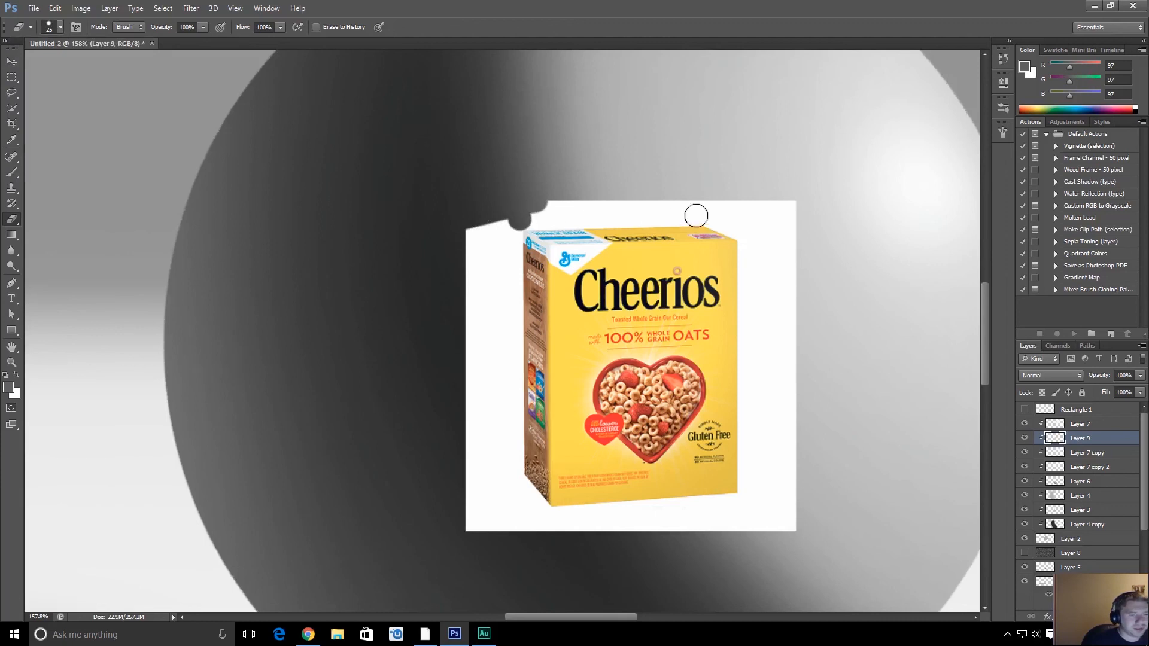
- Erase a straight band of white background along the top, right, bottom and left edges of the Cheerios box
{"action": "left_click", "coordinate": [705, 215], "text": "shift"}
{"action": "left_click", "coordinate": [711, 216]}
{"action": "left_click", "coordinate": [747, 234], "text": "shift"}
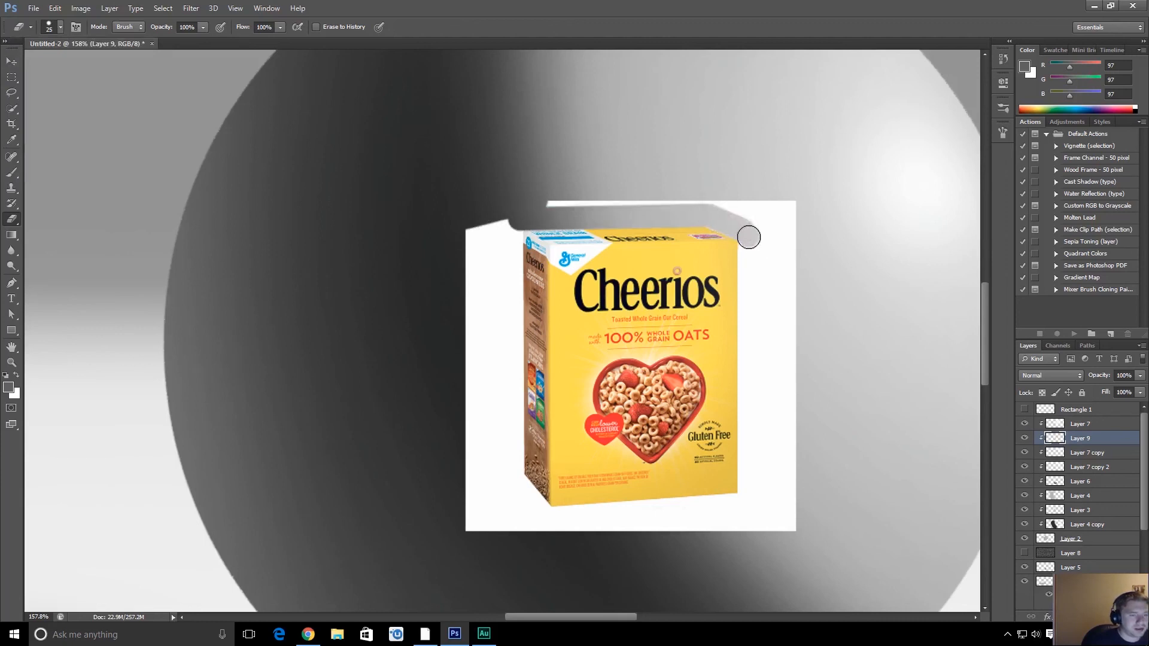
{"action": "left_click", "coordinate": [748, 493], "text": "shift"}
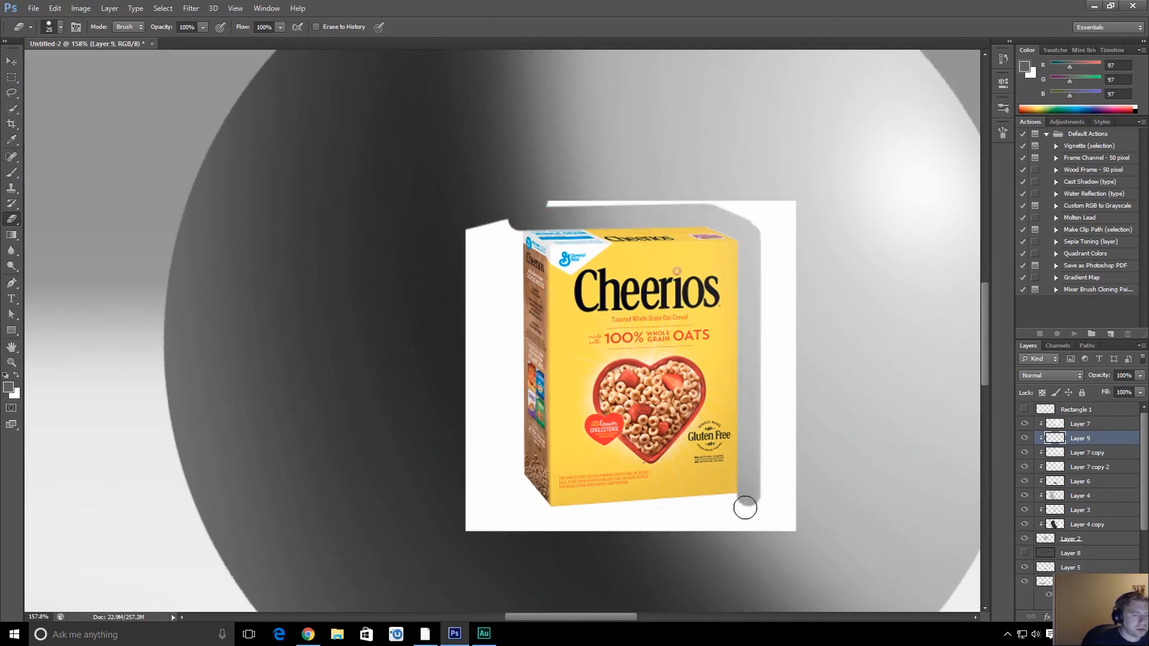
{"action": "left_click", "coordinate": [739, 506]}
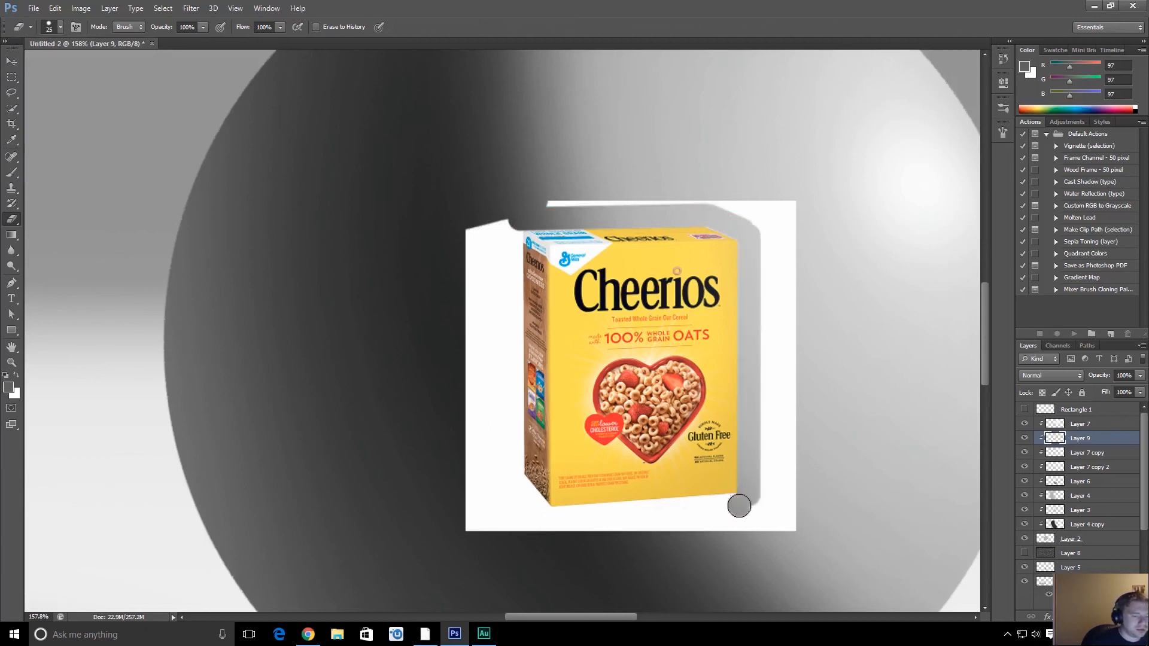
{"action": "left_click", "coordinate": [544, 520], "text": "shift"}
{"action": "left_click_drag", "start_coordinate": [542, 518], "coordinate": [513, 478]}
{"action": "left_click", "coordinate": [512, 473]}
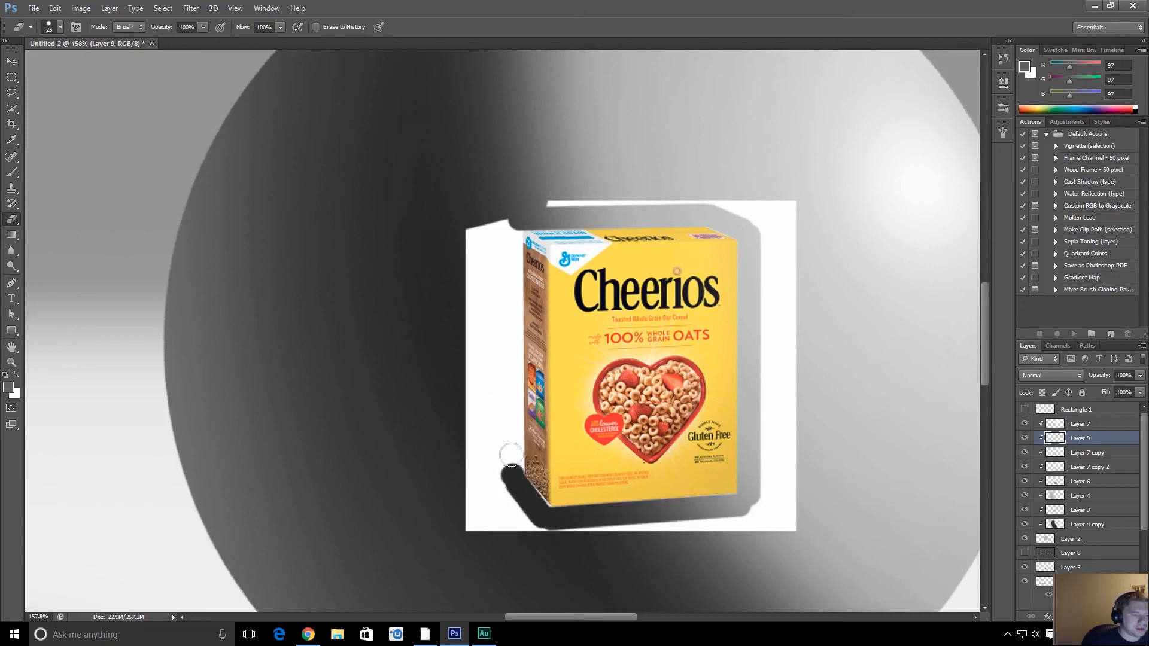
{"action": "left_click", "coordinate": [511, 233], "text": "shift"}
- Enlarge the eraser and remove the remaining white background around the Cheerios box
{"action": "key", "text": "bracketright"}
{"action": "key", "text": "bracketright"}
{"action": "key", "text": "bracketright"}
{"action": "mouse_move", "coordinate": [497, 234]}
{"action": "left_mouse_down"}
{"action": "mouse_move", "coordinate": [484, 413]}
{"action": "mouse_move", "coordinate": [444, 520]}
{"action": "mouse_move", "coordinate": [477, 504]}
{"action": "left_mouse_up"}
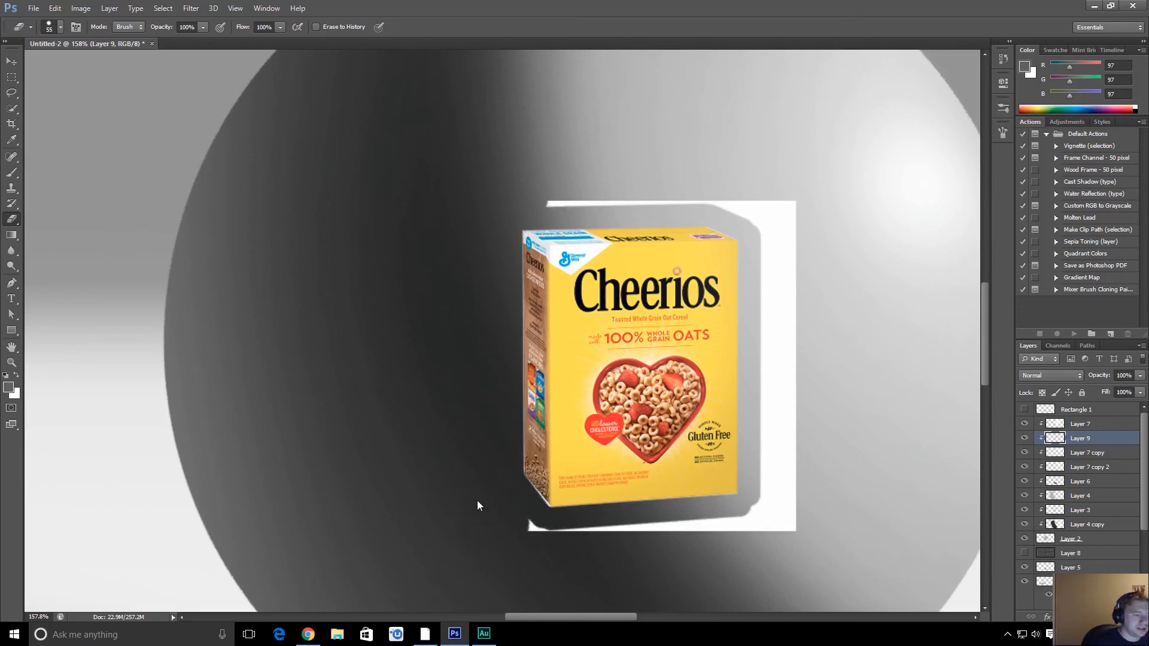
{"action": "mouse_move", "coordinate": [655, 505]}
{"action": "left_mouse_down"}
{"action": "mouse_move", "coordinate": [752, 498]}
{"action": "mouse_move", "coordinate": [781, 413]}
{"action": "mouse_move", "coordinate": [766, 201]}
{"action": "mouse_move", "coordinate": [556, 204]}
{"action": "left_mouse_up"}
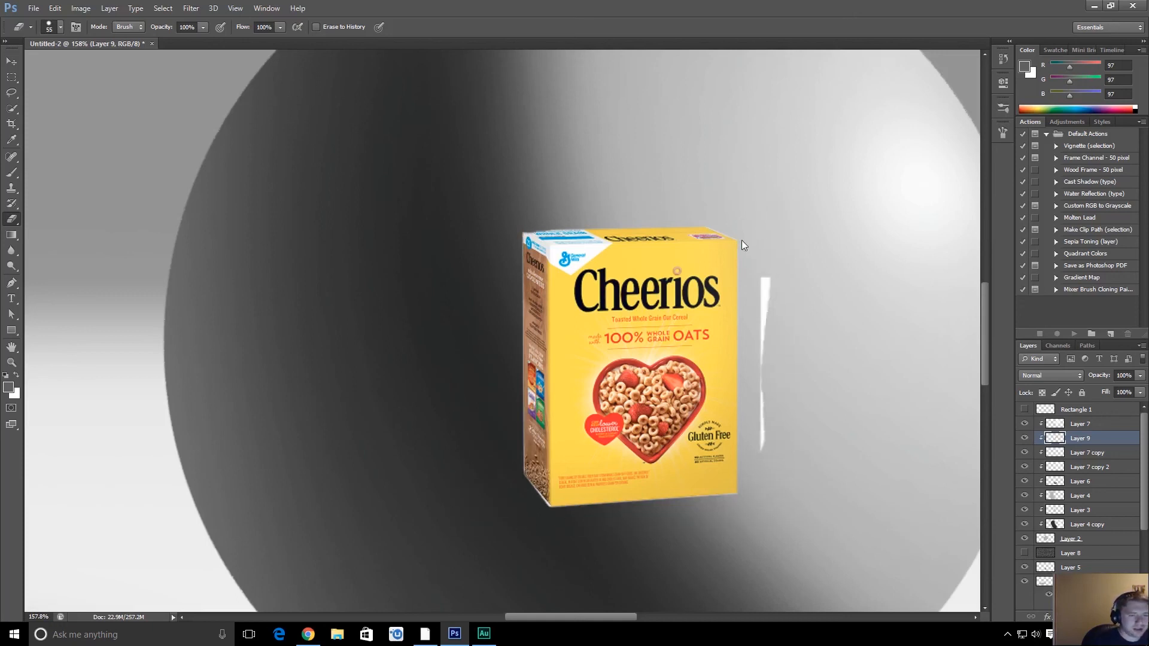
{"action": "mouse_move", "coordinate": [741, 342]}
{"action": "left_mouse_down"}
{"action": "mouse_move", "coordinate": [743, 426]}
{"action": "mouse_move", "coordinate": [676, 424]}
{"action": "mouse_move", "coordinate": [731, 461]}
{"action": "mouse_move", "coordinate": [813, 474]}
{"action": "mouse_move", "coordinate": [678, 436]}
{"action": "mouse_move", "coordinate": [719, 437]}
{"action": "left_mouse_up"}
- Move the Cheerios box to the lower part of the sphere and scale it to about 174%
{"action": "key", "text": "z"}
{"action": "key", "text": "v"}
{"action": "key", "text": "z"}
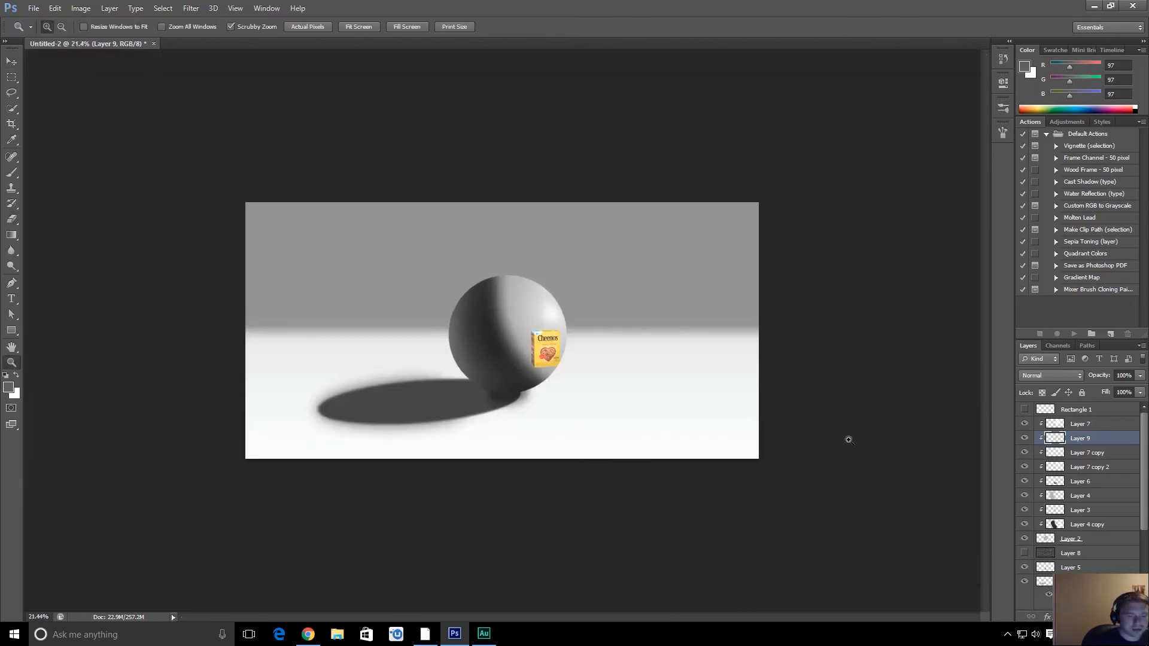
{"action": "left_click_drag", "start_coordinate": [525, 364], "coordinate": [537, 390]}
{"action": "key", "text": "v"}
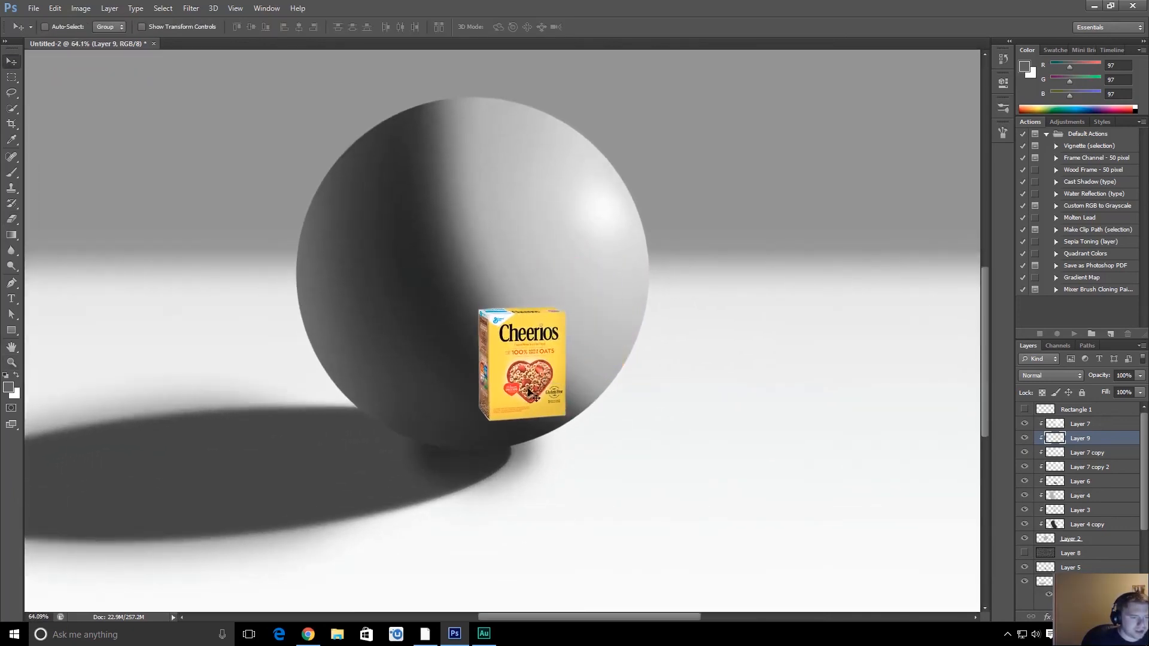
{"action": "key", "text": "ctrl+t"}
{"action": "left_click_drag", "start_coordinate": [577, 308], "coordinate": [606, 291]}
{"action": "left_click_drag", "start_coordinate": [543, 365], "coordinate": [523, 363]}
- Warp the Cheerios box, spreading its lower corners and bulging its side edges outward along the sphere
{"action": "right_click", "coordinate": [523, 364]}
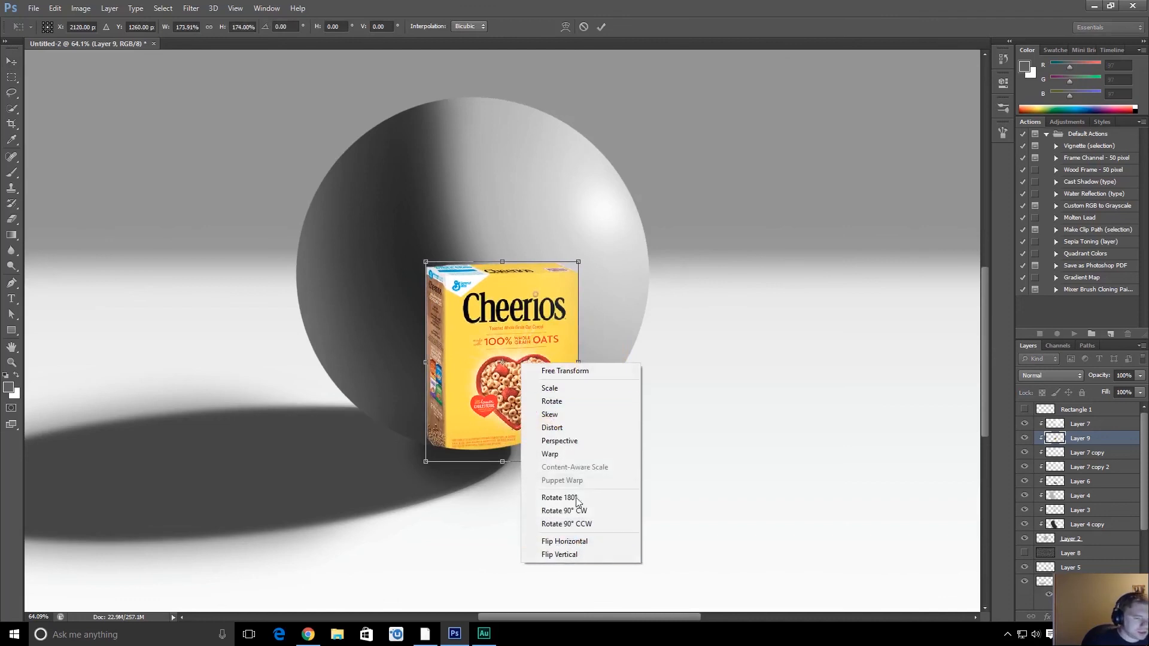
{"action": "left_click", "coordinate": [573, 454]}
{"action": "left_click_drag", "start_coordinate": [487, 304], "coordinate": [491, 319]}
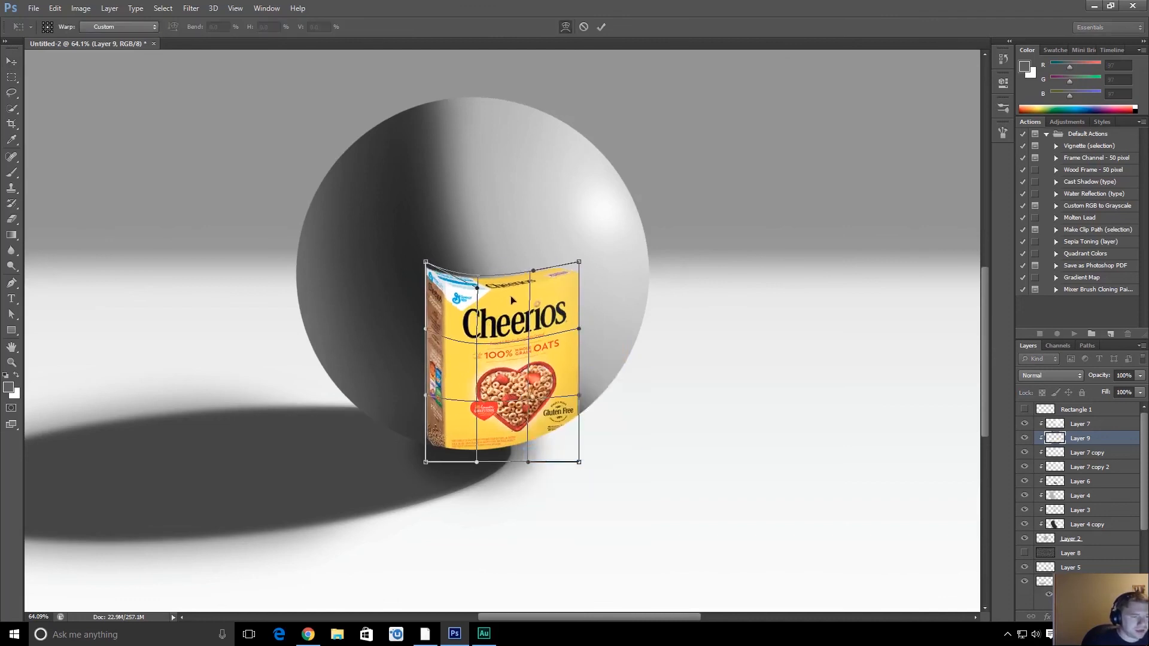
{"action": "left_click_drag", "start_coordinate": [424, 463], "coordinate": [393, 450]}
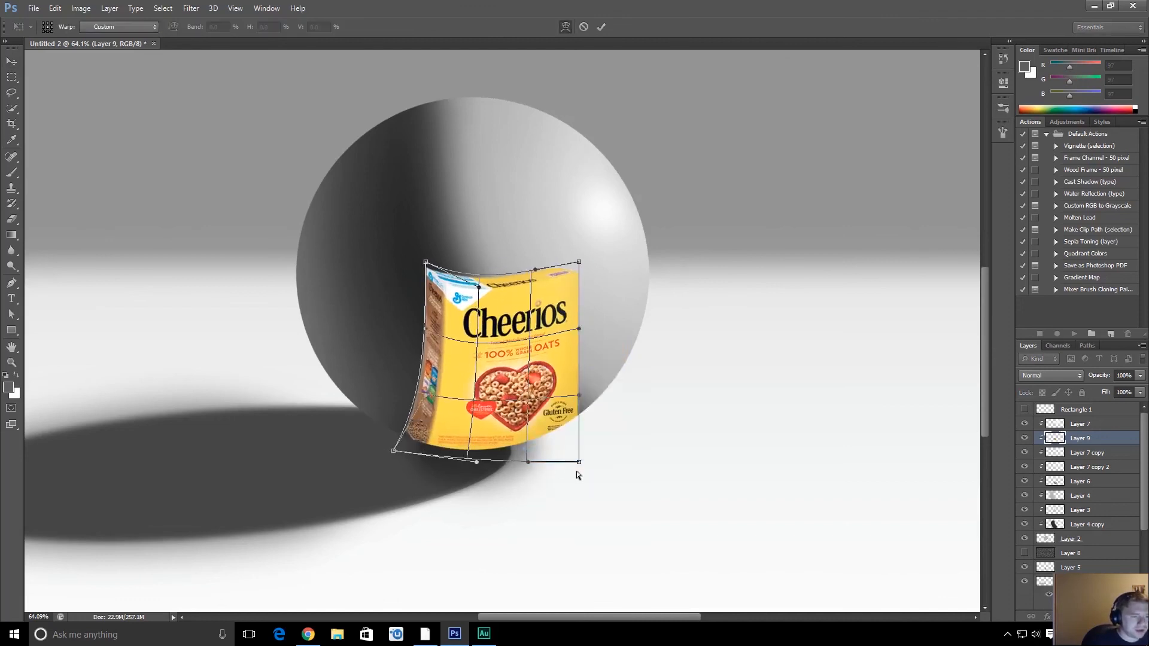
{"action": "left_click_drag", "start_coordinate": [580, 462], "coordinate": [620, 429]}
{"action": "left_click_drag", "start_coordinate": [425, 261], "coordinate": [417, 260]}
{"action": "left_click_drag", "start_coordinate": [423, 396], "coordinate": [358, 373]}
{"action": "left_click_drag", "start_coordinate": [578, 328], "coordinate": [624, 304]}
- Arch the warped box's top edge, pull its lower corners inward to follow the sphere, and apply the warp
{"action": "left_click_drag", "start_coordinate": [535, 269], "coordinate": [533, 230]}
{"action": "left_click_drag", "start_coordinate": [479, 287], "coordinate": [410, 266]}
{"action": "left_click_drag", "start_coordinate": [579, 263], "coordinate": [583, 258]}
{"action": "left_click_drag", "start_coordinate": [591, 386], "coordinate": [613, 384]}
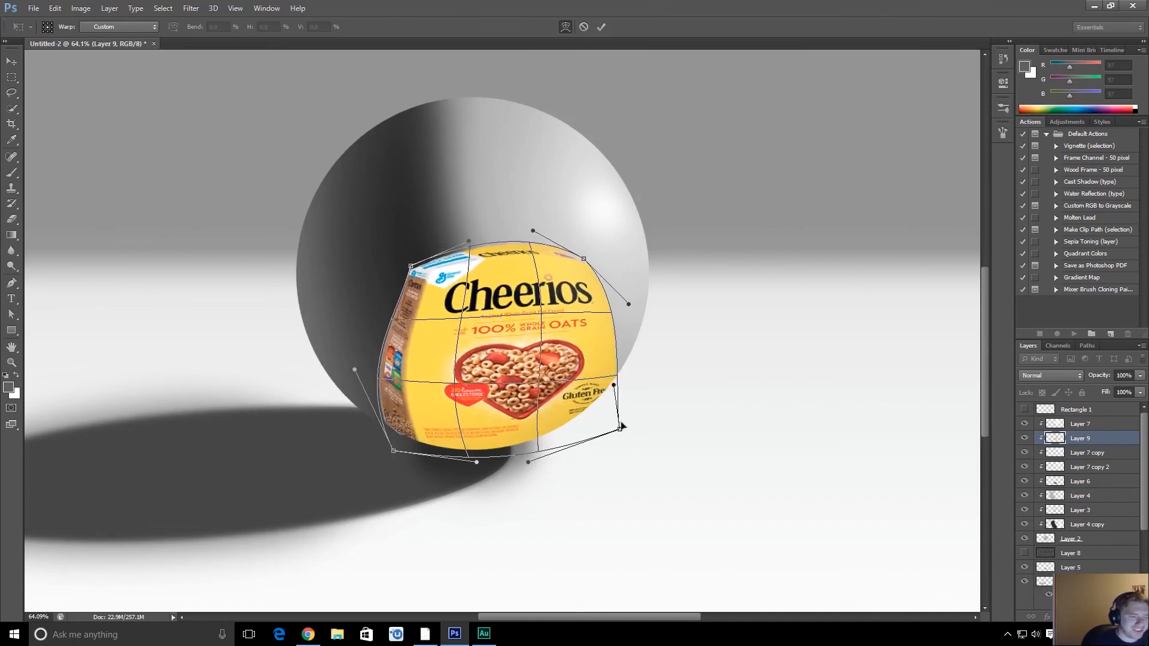
{"action": "left_click_drag", "start_coordinate": [619, 431], "coordinate": [557, 451]}
{"action": "left_click_drag", "start_coordinate": [393, 450], "coordinate": [444, 462]}
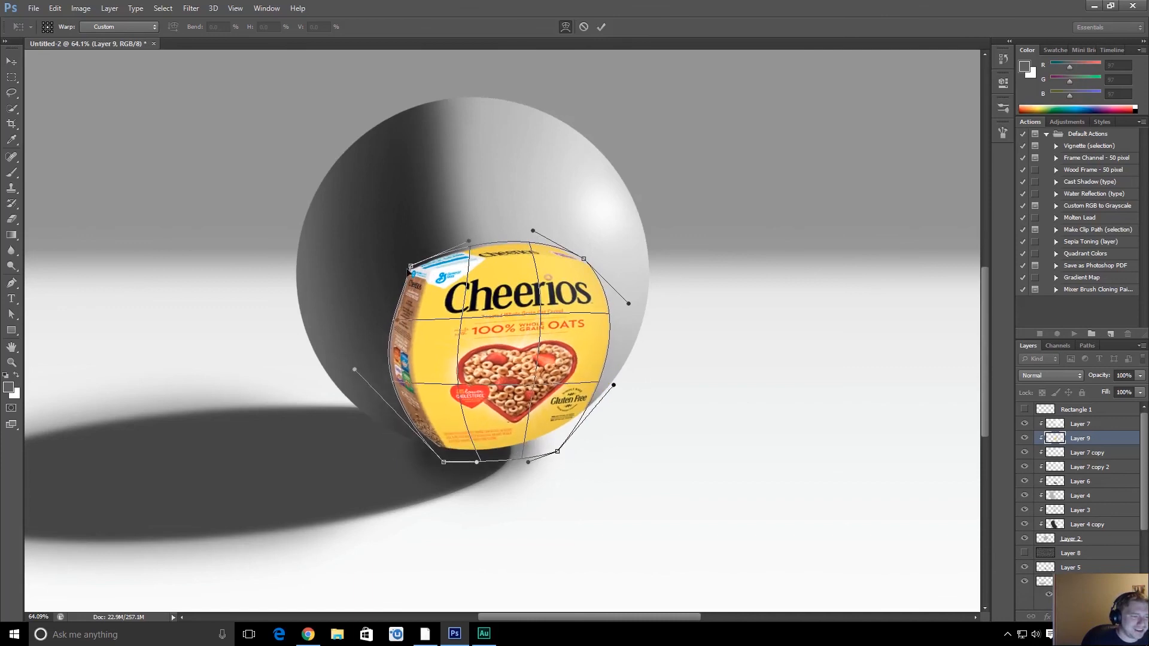
{"action": "left_click_drag", "start_coordinate": [408, 271], "coordinate": [418, 269]}
{"action": "key", "text": "Return"}
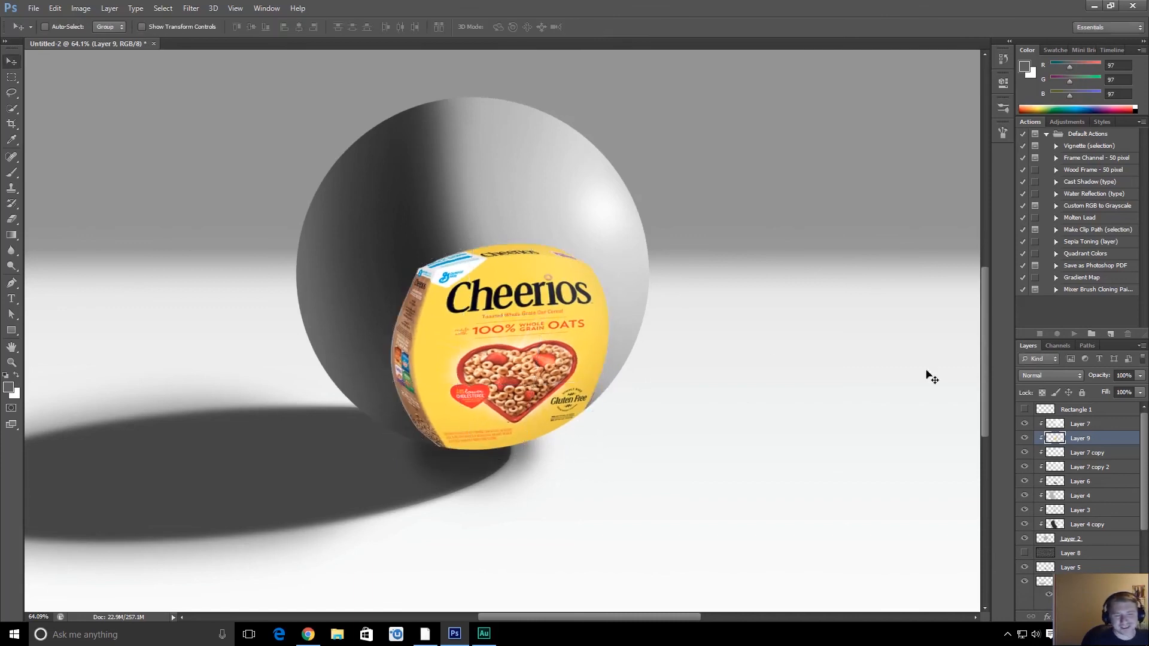
- Lower the opacity of the Cheerios layer to 14% and check it against the whole scene
{"action": "left_click_drag", "start_coordinate": [1095, 375], "coordinate": [1047, 386]}
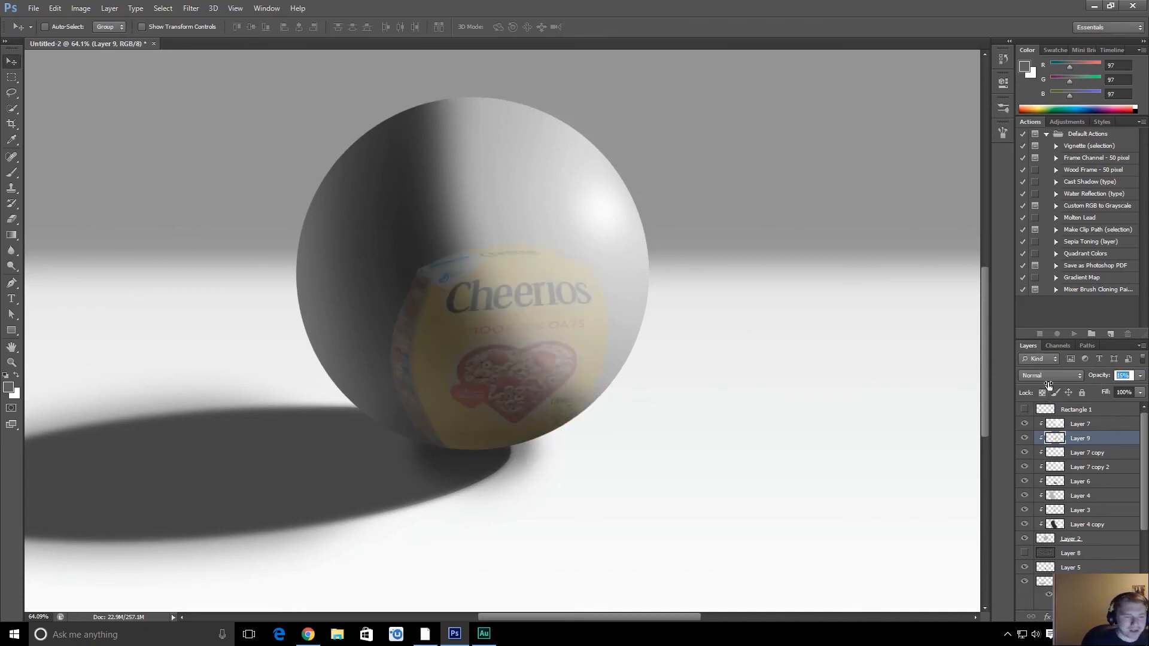
{"action": "key", "text": "z"}
{"action": "left_click_drag", "start_coordinate": [662, 372], "coordinate": [772, 294]}
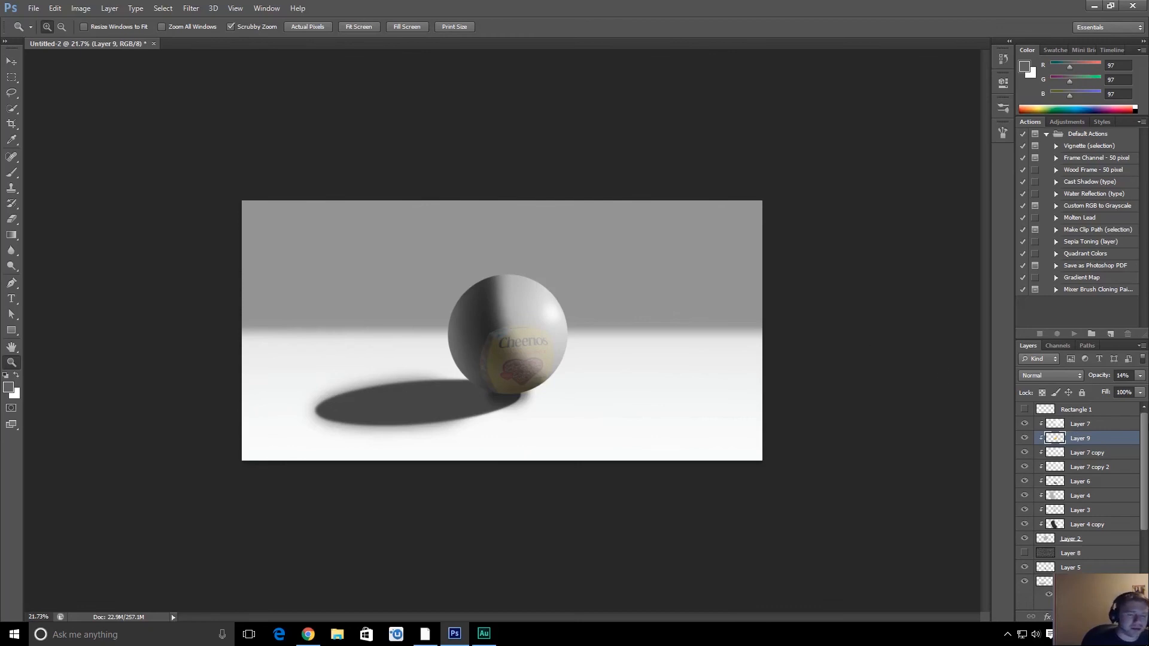
{"action": "left_click_drag", "start_coordinate": [514, 382], "coordinate": [585, 391]}
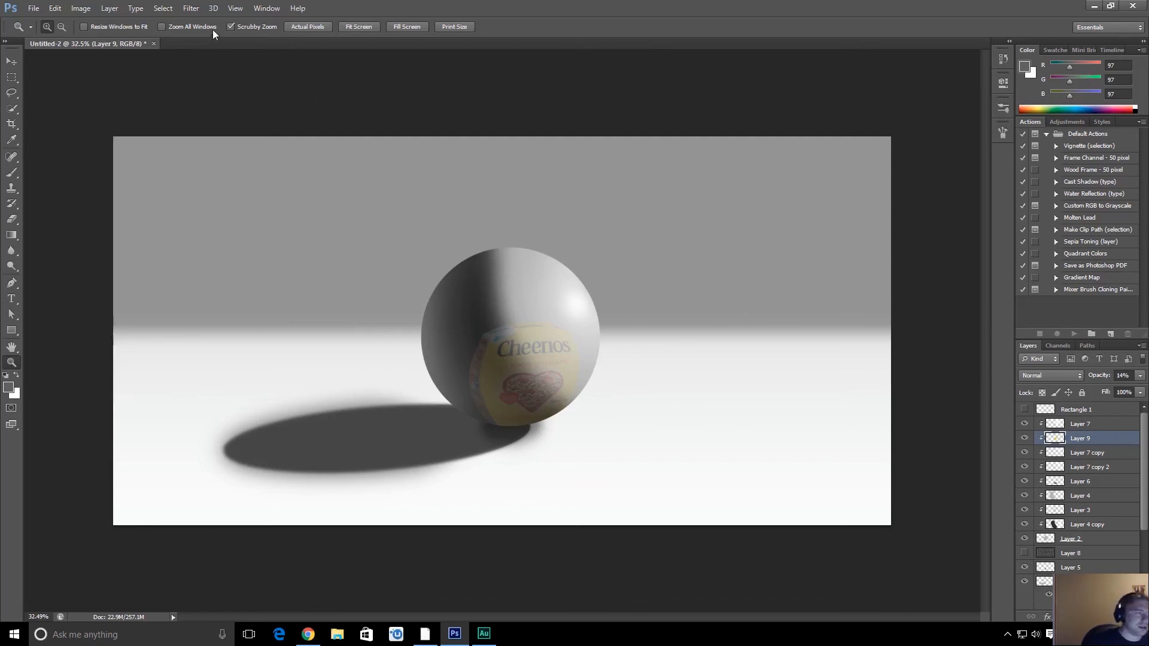
- Apply a Gaussian Blur to the Cheerios layer, raising the radius gradually from 0.1 to 225.1 pixels to imitate a rougher material's reflection
{"action": "left_click", "coordinate": [191, 9]}
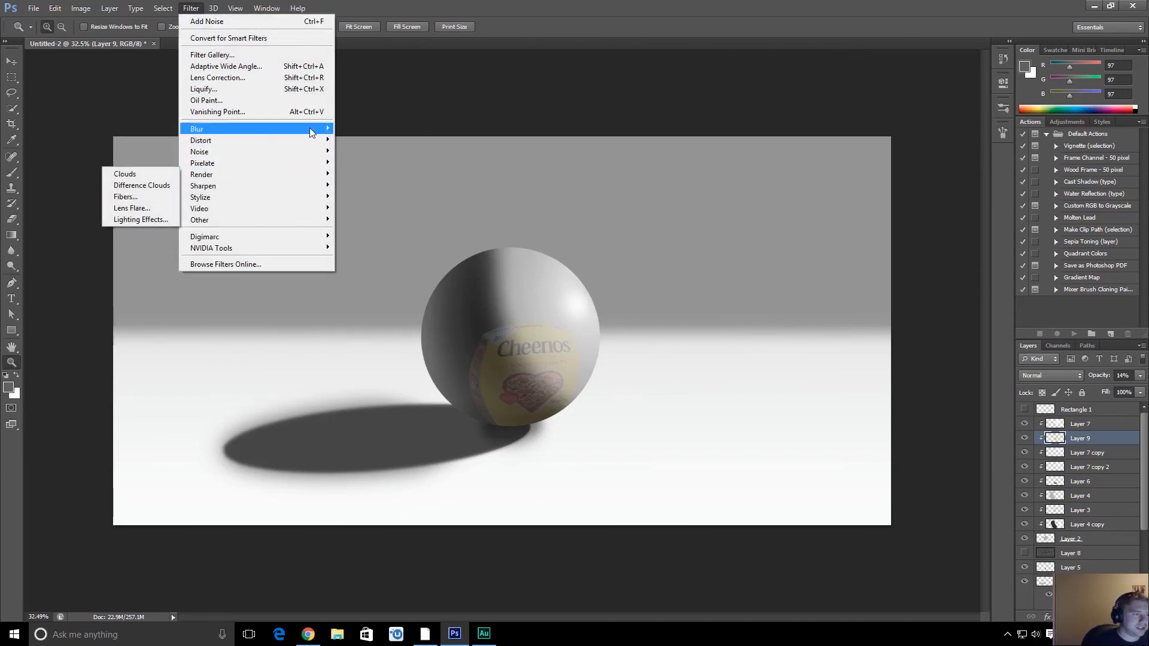
{"action": "mouse_move", "coordinate": [311, 132]}
{"action": "left_click", "coordinate": [125, 213]}
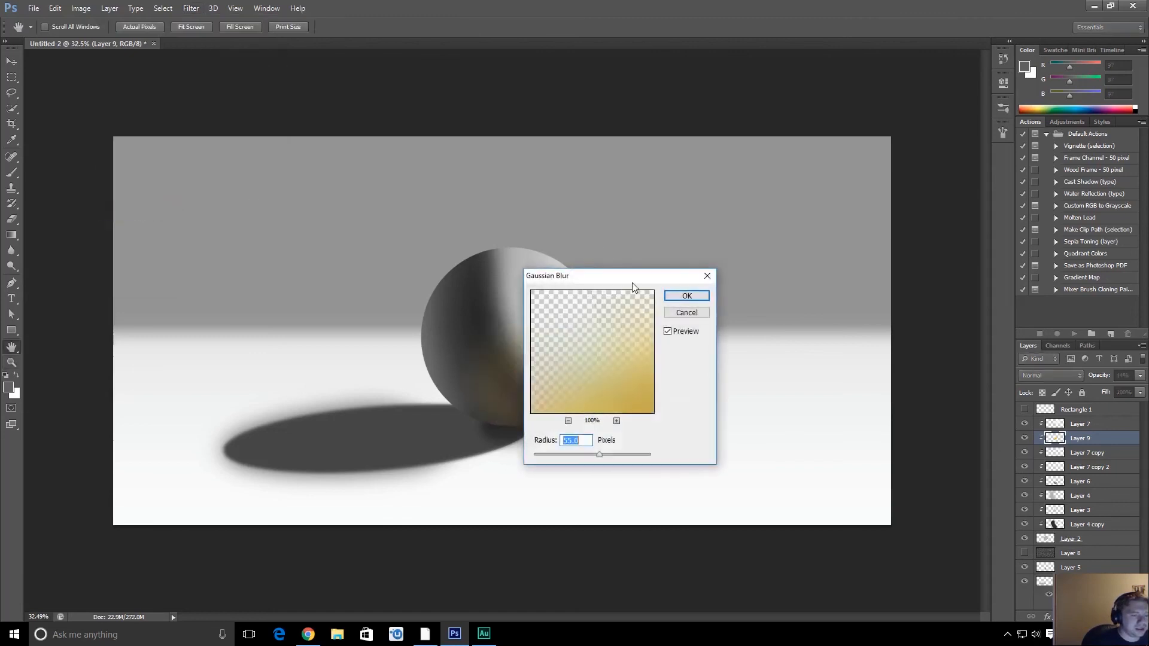
{"action": "left_click_drag", "start_coordinate": [633, 282], "coordinate": [774, 209]}
{"action": "left_click_drag", "start_coordinate": [741, 381], "coordinate": [693, 395]}
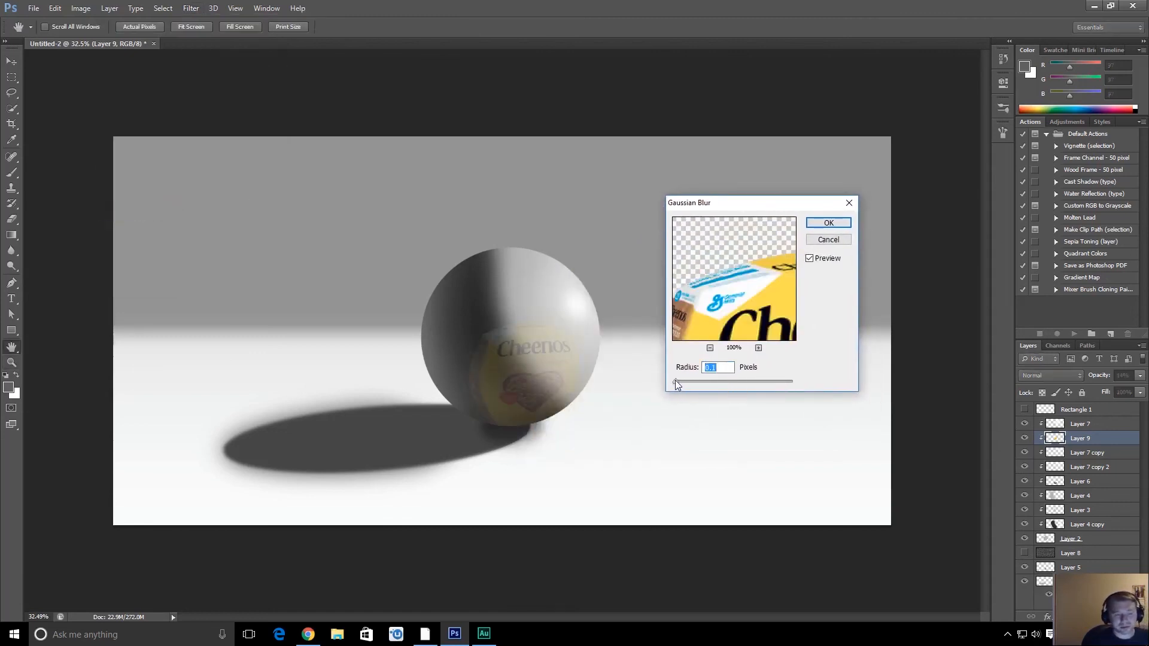
{"action": "left_click_drag", "start_coordinate": [679, 382], "coordinate": [727, 381]}
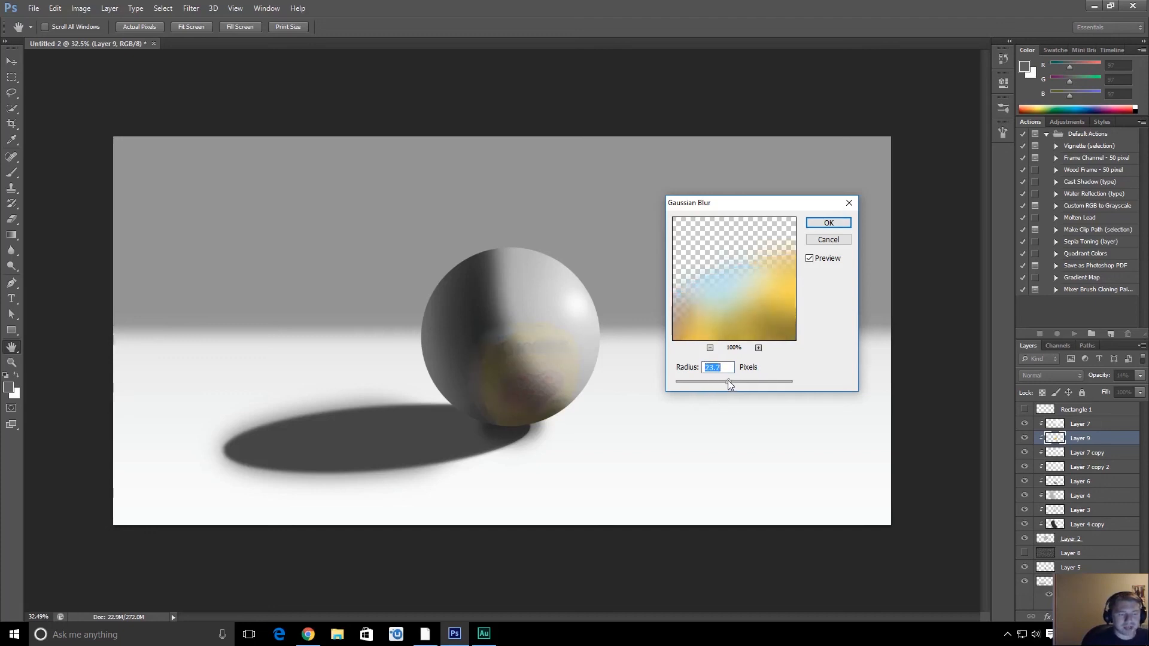
{"action": "left_click_drag", "start_coordinate": [727, 382], "coordinate": [757, 380]}
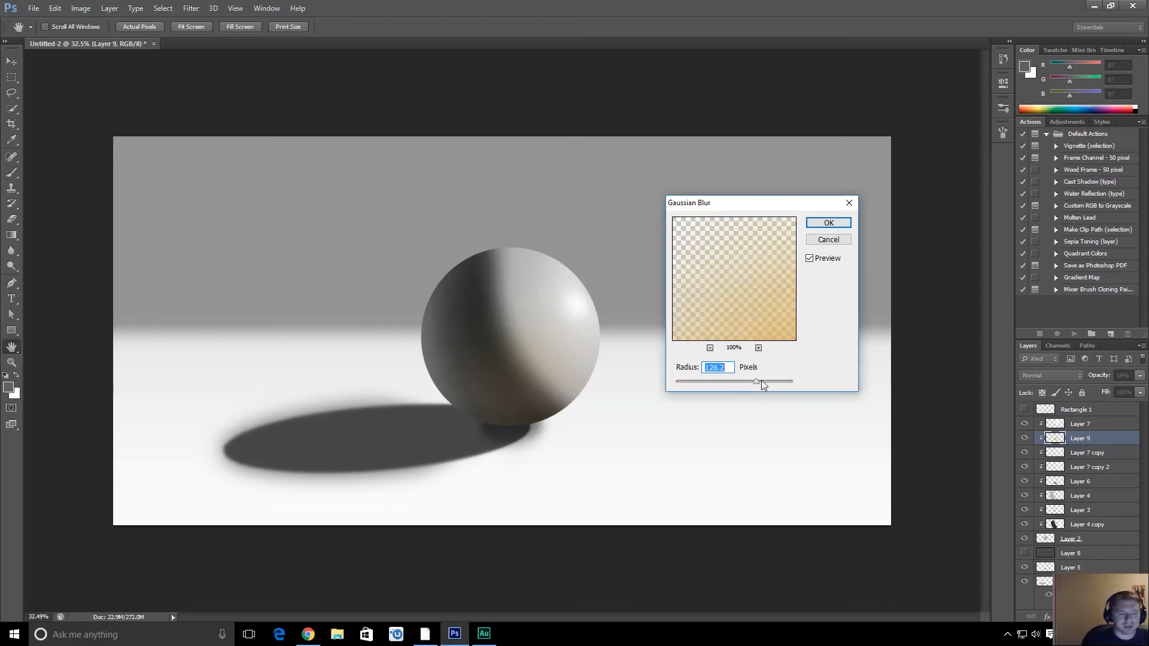
{"action": "left_click_drag", "start_coordinate": [762, 383], "coordinate": [772, 380]}
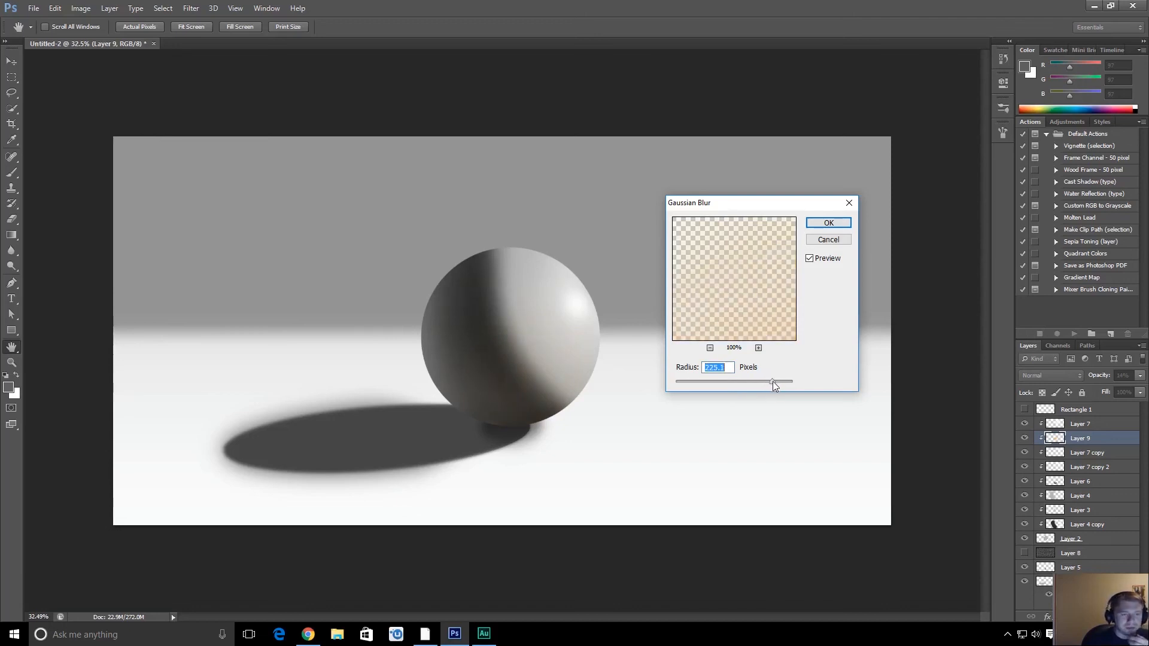
{"action": "left_click", "coordinate": [828, 223]}
- Remove the blurred Cheerios layer from the sphere and switch to Adobe Audition
{"action": "key", "text": "z"}
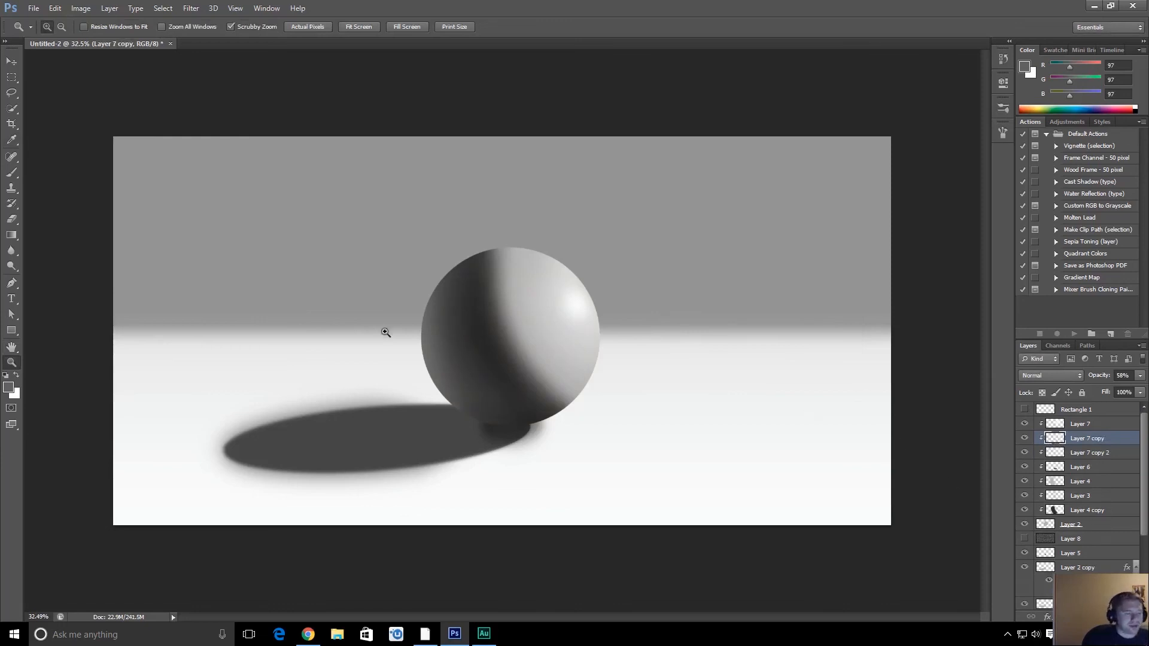
{"action": "left_click", "coordinate": [483, 634]}
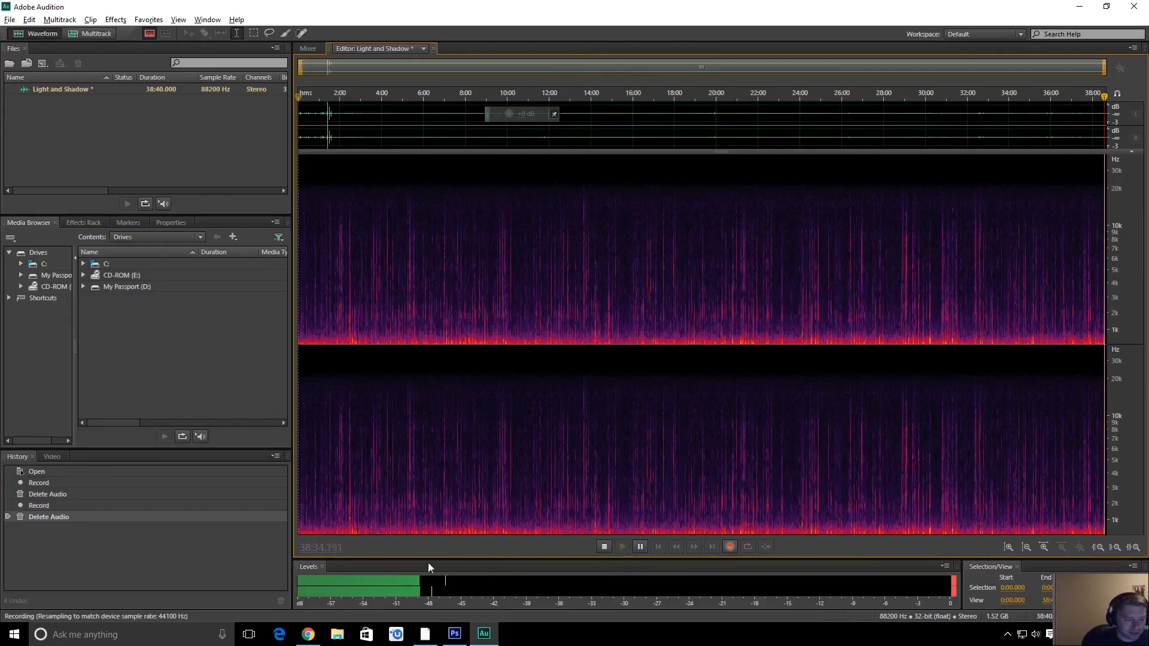